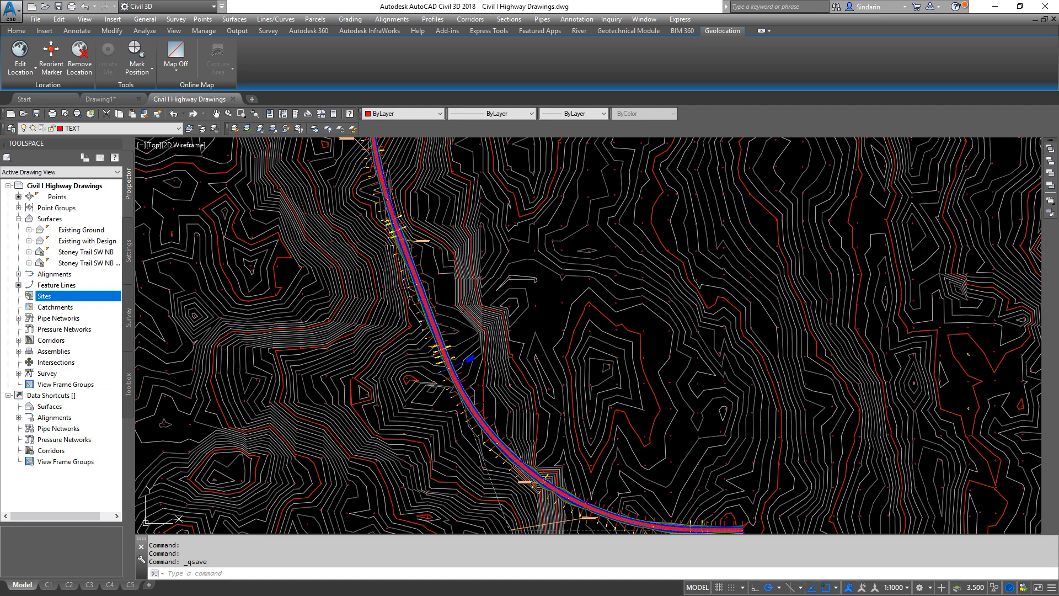
- Freeze the C-LABL-STRC layer by picking one of its labels in the open area east of the highway
{"action": "scroll", "coordinate": [569, 333], "scroll_direction": "down", "scroll_amount": 2}
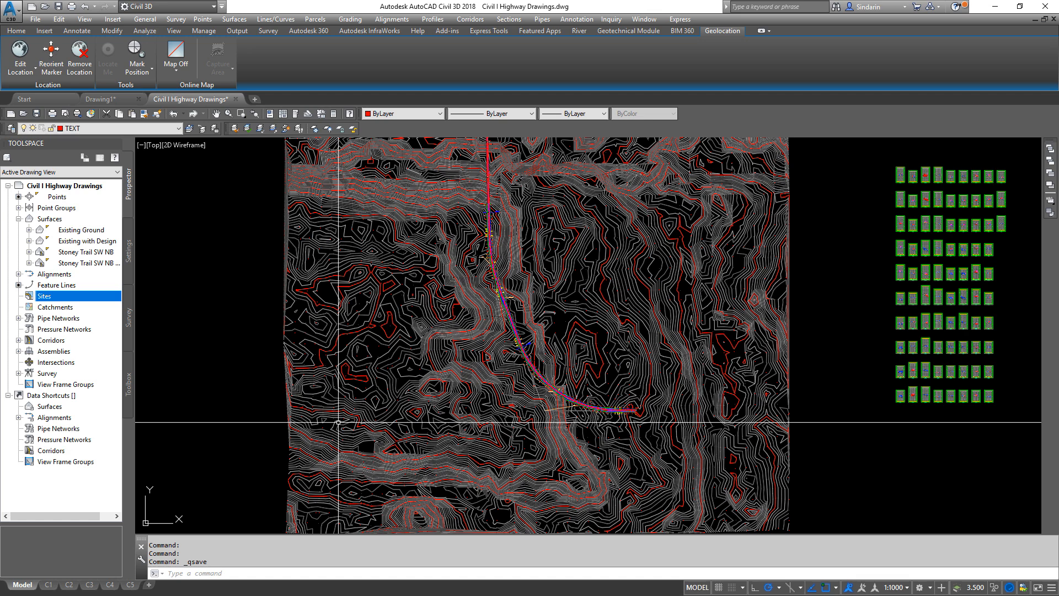
{"action": "scroll", "coordinate": [544, 335], "scroll_direction": "up", "scroll_amount": 4}
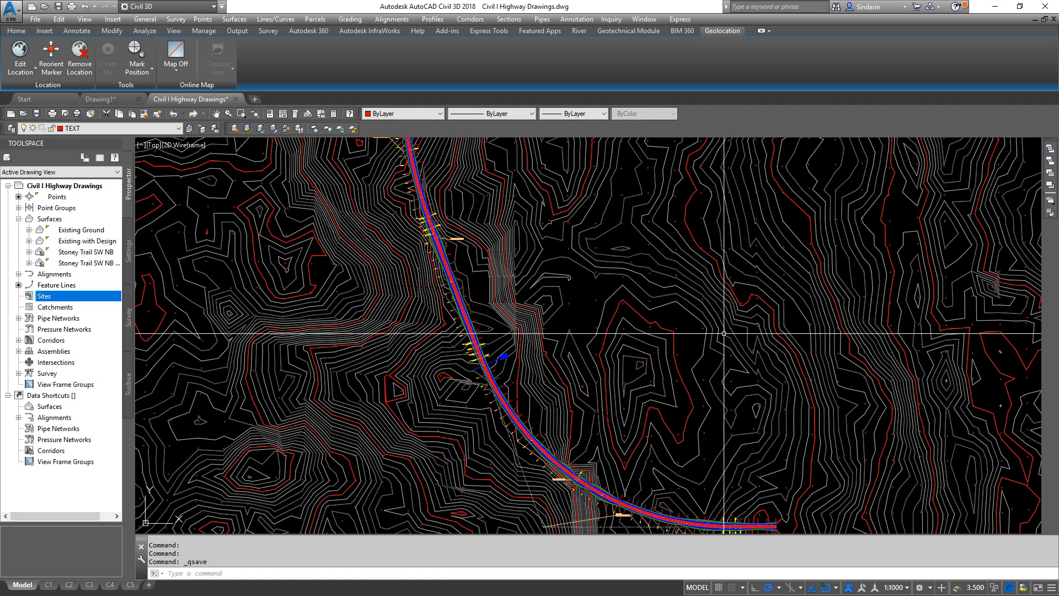
{"action": "middle_click_drag", "start_coordinate": [724, 333], "coordinate": [660, 373]}
{"action": "mouse_move", "coordinate": [660, 373]}
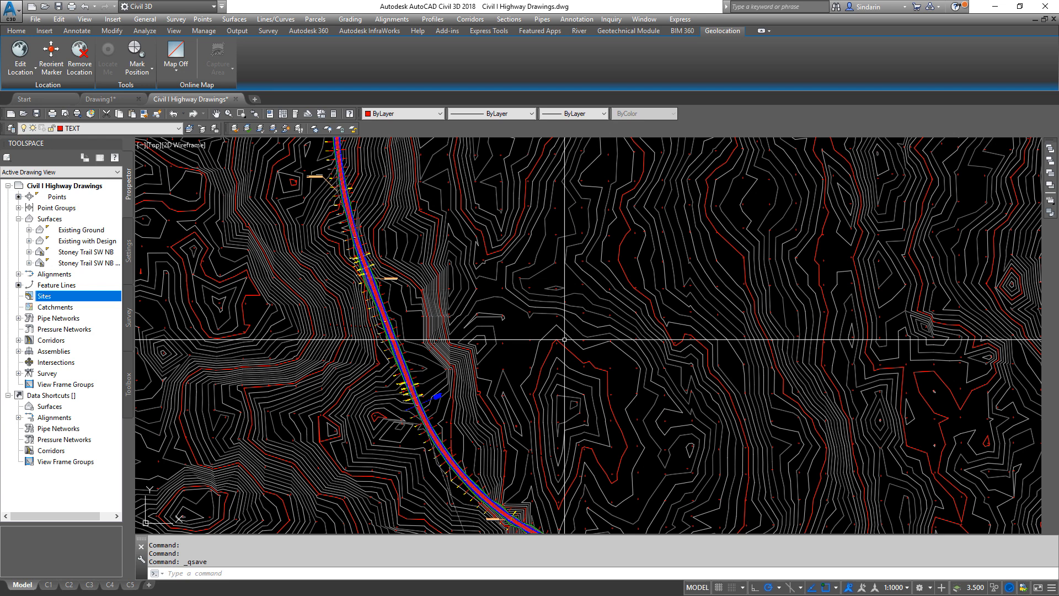
{"action": "left_click", "coordinate": [316, 129]}
{"action": "left_click", "coordinate": [559, 342]}
{"action": "right_click", "coordinate": [559, 342]}
{"action": "left_click", "coordinate": [561, 346]}
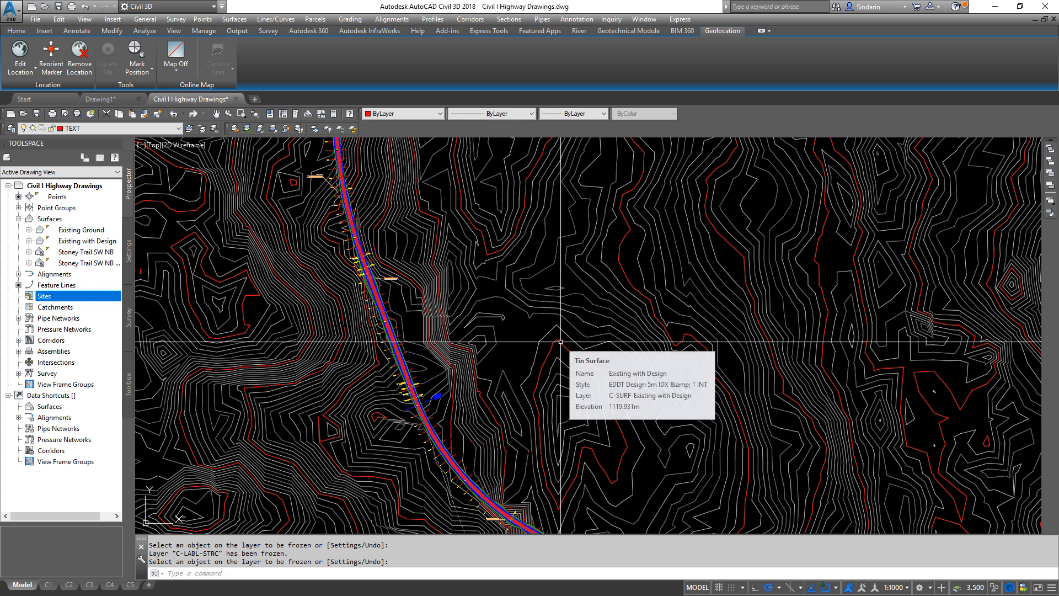
- Display the aerial online map behind the drawing
{"action": "scroll", "coordinate": [560, 343], "scroll_direction": "up", "scroll_amount": 4}
{"action": "left_click", "coordinate": [175, 69]}
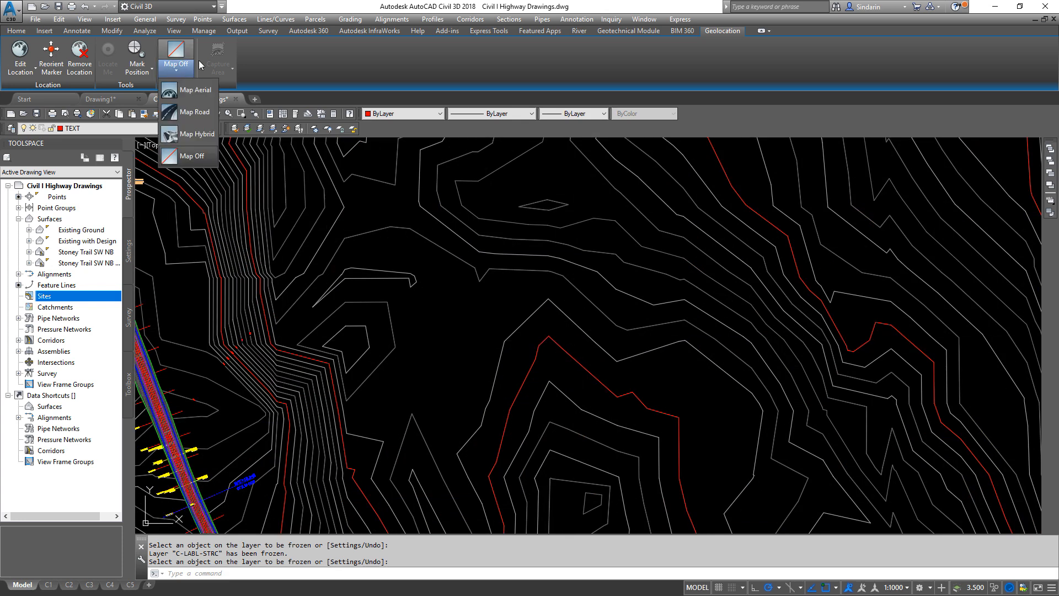
{"action": "left_click", "coordinate": [198, 88]}
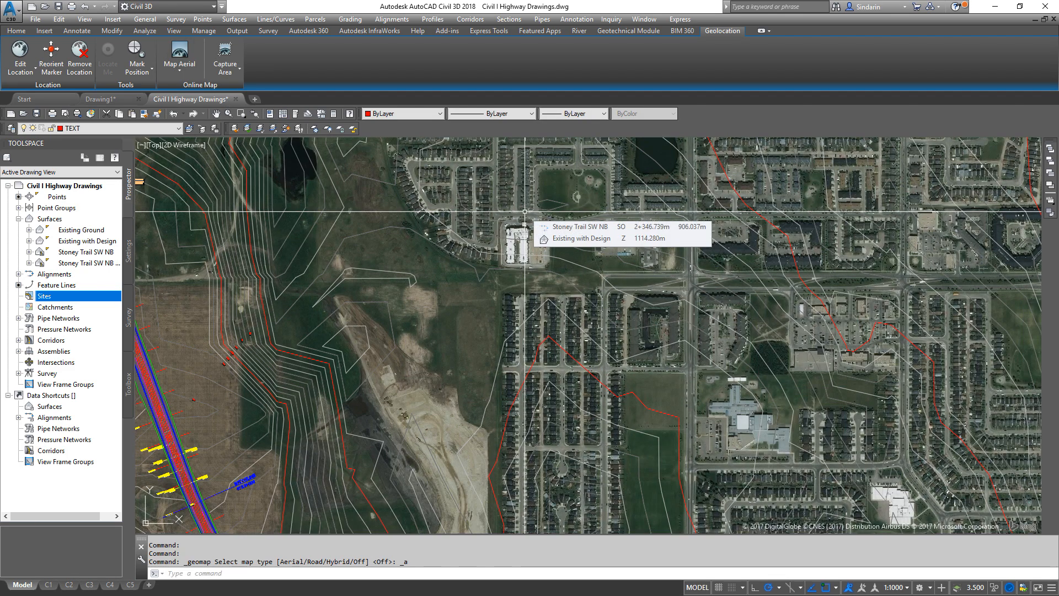
- Examine the highway corridor and the undeveloped land between it and the neighbouring housing on the aerial imagery
{"action": "middle_click_drag", "start_coordinate": [382, 417], "coordinate": [519, 251]}
{"action": "mouse_move", "coordinate": [482, 354]}
{"action": "middle_mouse_down"}
{"action": "mouse_move", "coordinate": [475, 287]}
{"action": "mouse_move", "coordinate": [432, 186]}
{"action": "middle_mouse_up"}
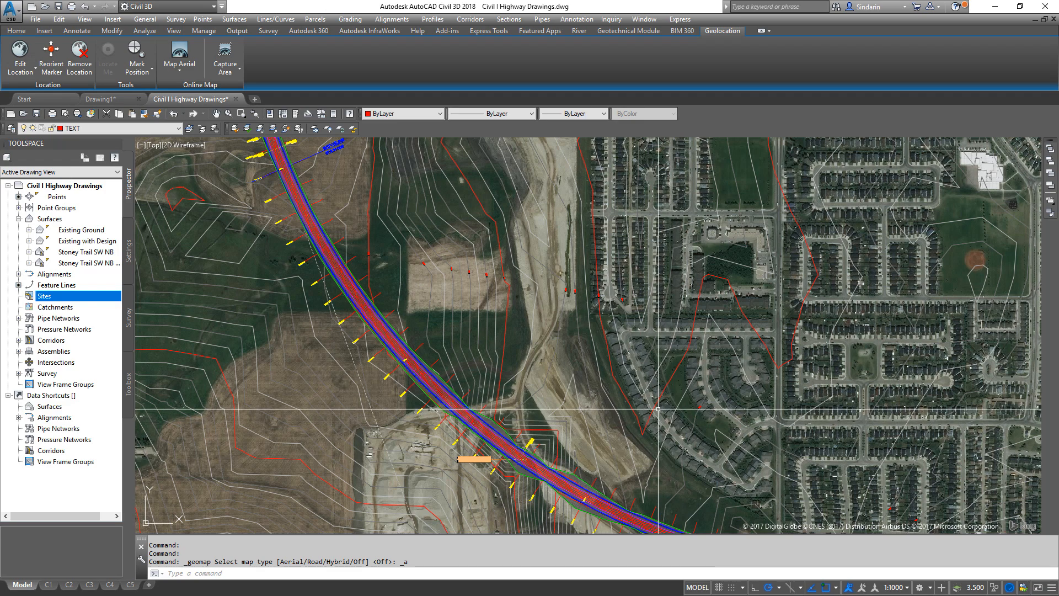
{"action": "scroll", "coordinate": [658, 409], "scroll_direction": "down", "scroll_amount": 2}
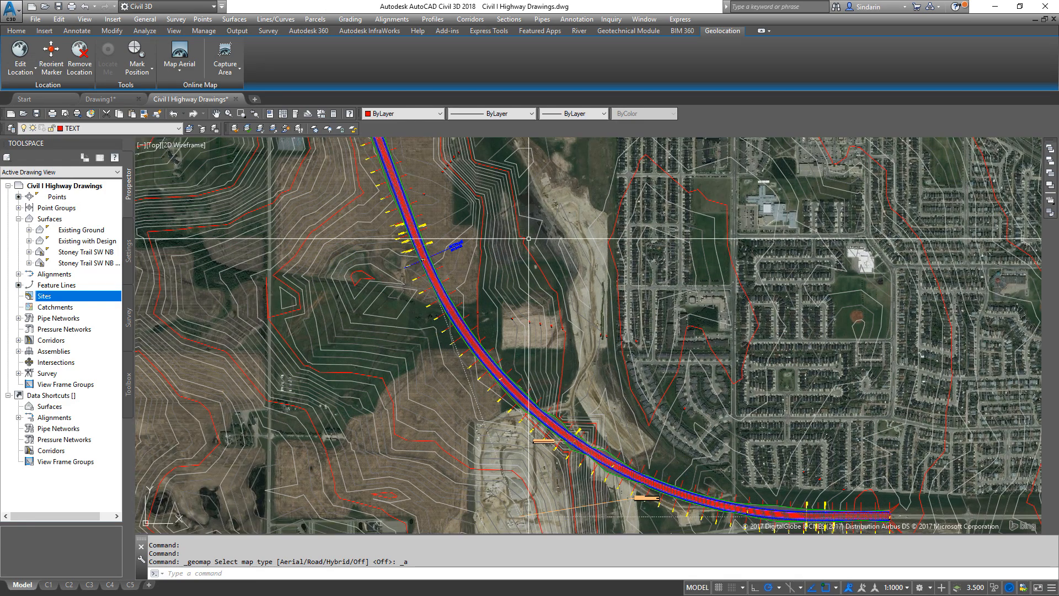
{"action": "middle_click_drag", "start_coordinate": [535, 219], "coordinate": [543, 317]}
{"action": "mouse_move", "coordinate": [546, 316]}
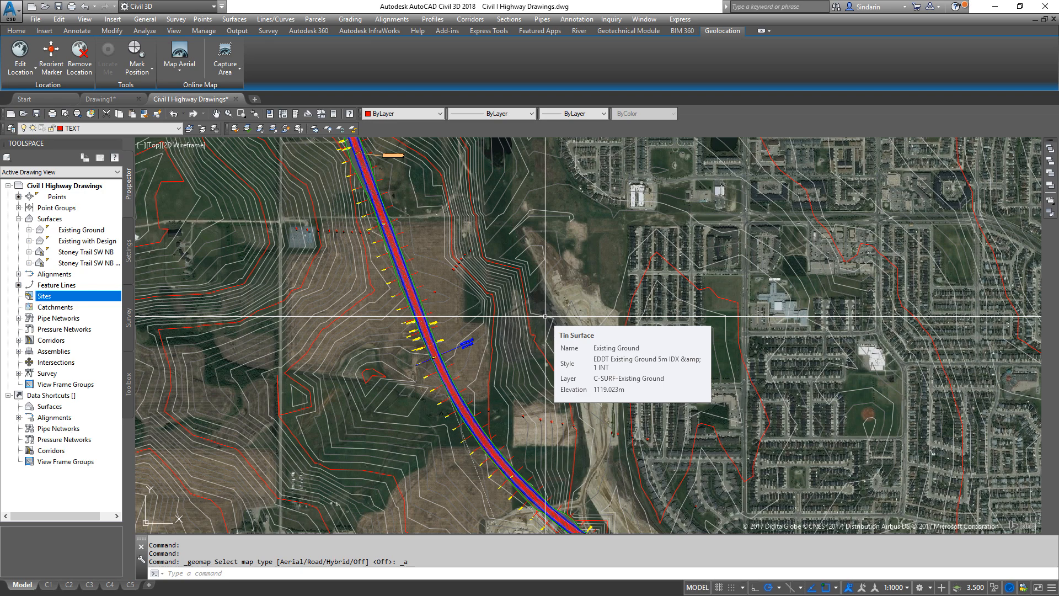
{"action": "middle_click_drag", "start_coordinate": [545, 316], "coordinate": [414, 179]}
{"action": "middle_click_drag", "start_coordinate": [635, 256], "coordinate": [645, 351]}
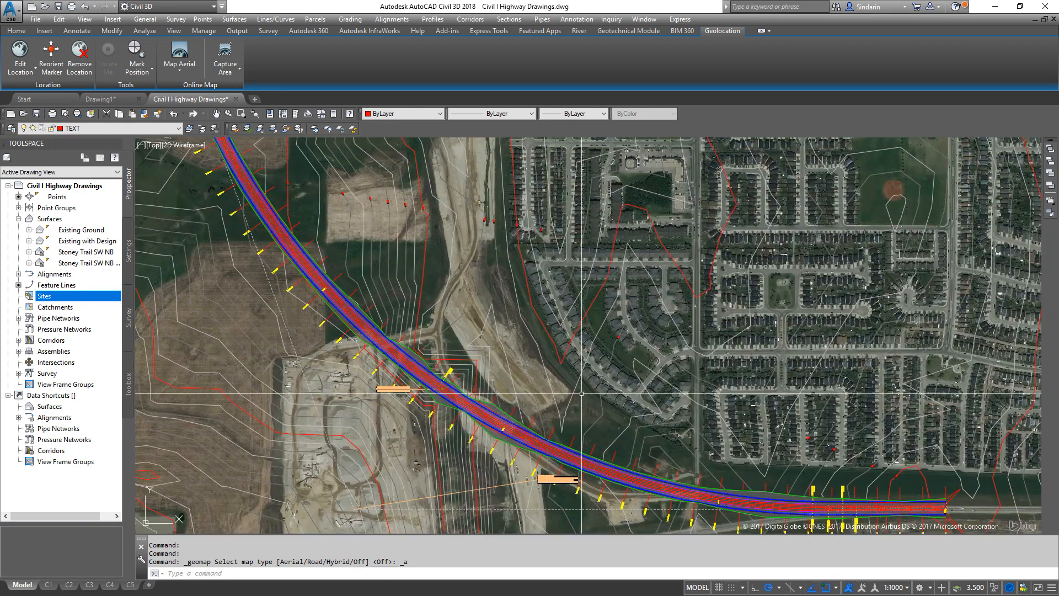
{"action": "mouse_move", "coordinate": [567, 385]}
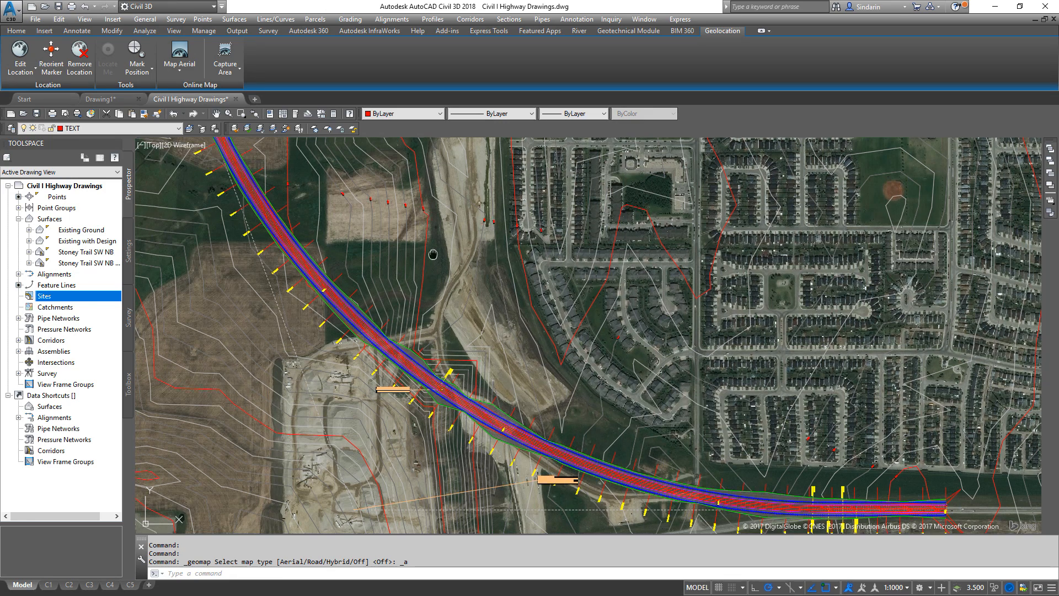
{"action": "middle_click_drag", "start_coordinate": [424, 219], "coordinate": [509, 490]}
{"action": "middle_click_drag", "start_coordinate": [494, 283], "coordinate": [523, 405]}
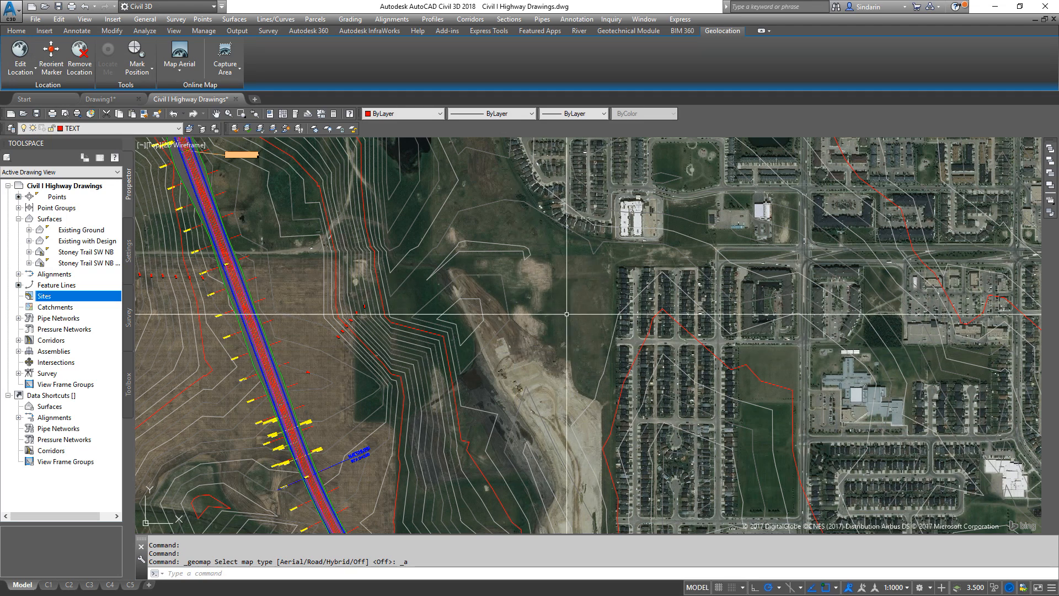
{"action": "mouse_move", "coordinate": [616, 311]}
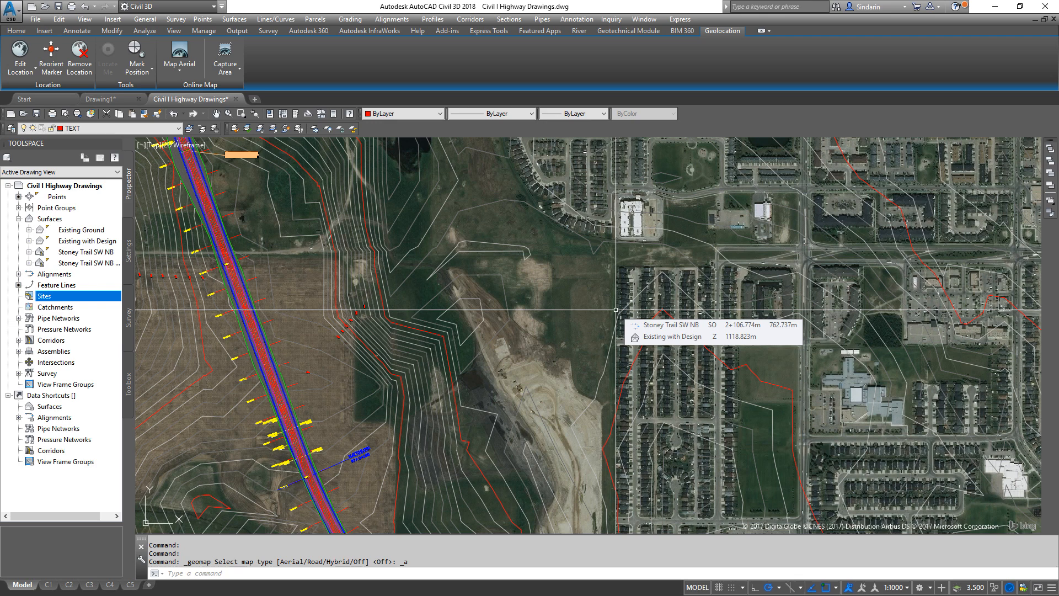
{"action": "middle_click_drag", "start_coordinate": [423, 232], "coordinate": [442, 163]}
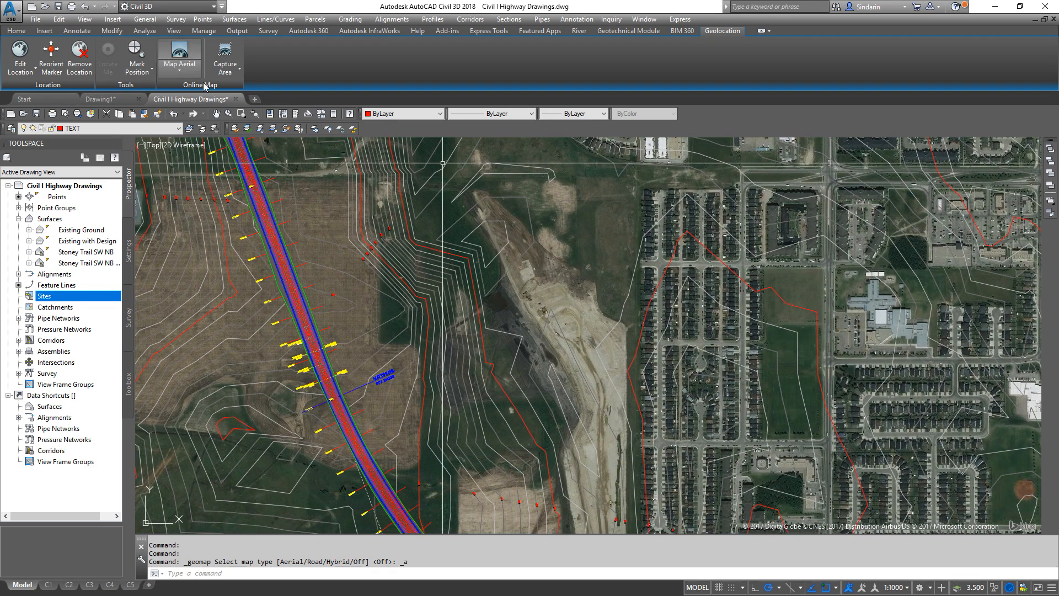
{"action": "middle_click_drag", "start_coordinate": [560, 261], "coordinate": [598, 350]}
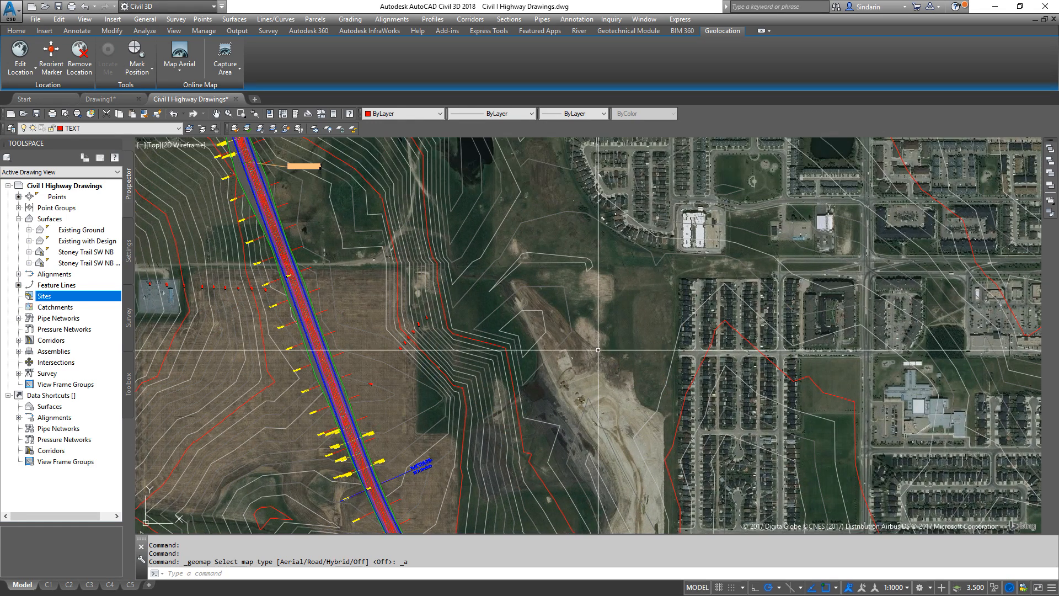
- Try to draw a circle on the undeveloped land east of the highway corridor
{"action": "type", "text": "CIRC"}
{"action": "key", "text": "Return"}
{"action": "left_click", "coordinate": [612, 339]}
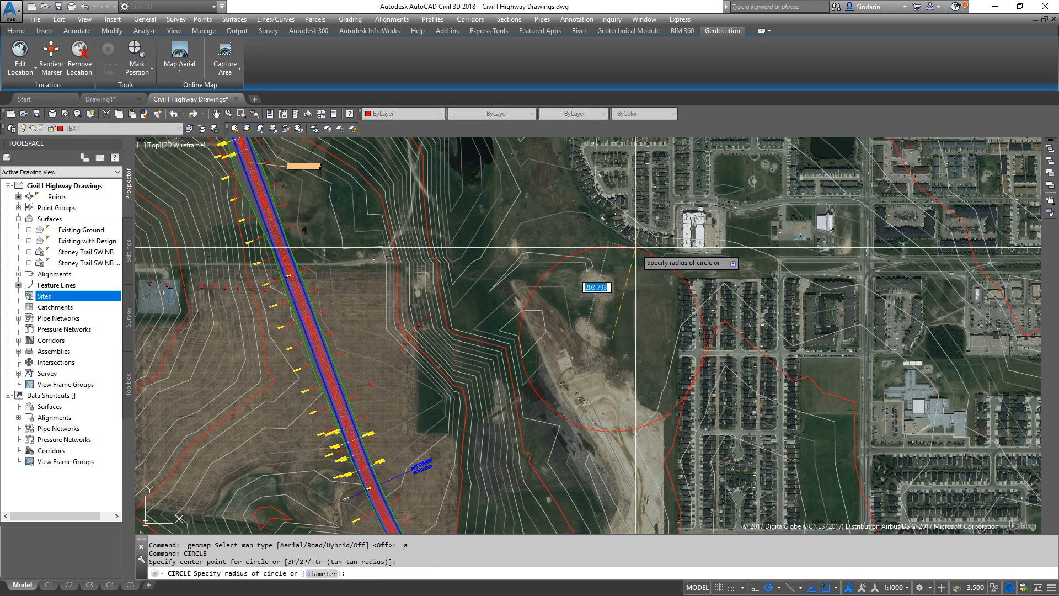
{"action": "key", "text": "Escape"}
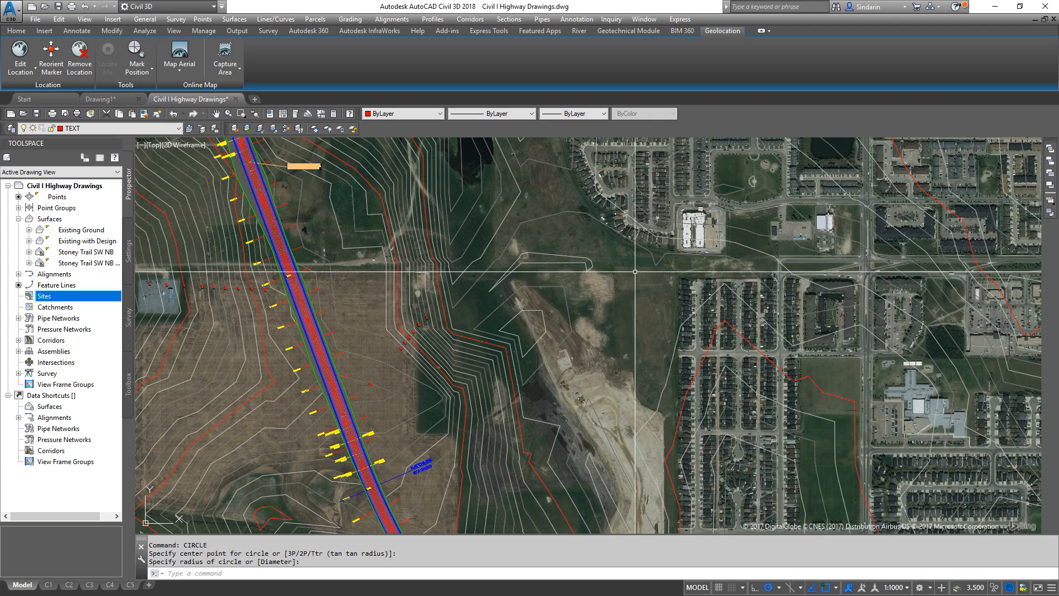
- Turn off the online map and draw a circle with a radius of about 190 m on the open land east of the highway
{"action": "mouse_move", "coordinate": [613, 291]}
{"action": "middle_mouse_down"}
{"action": "mouse_move", "coordinate": [653, 277]}
{"action": "mouse_move", "coordinate": [606, 316]}
{"action": "middle_mouse_up"}
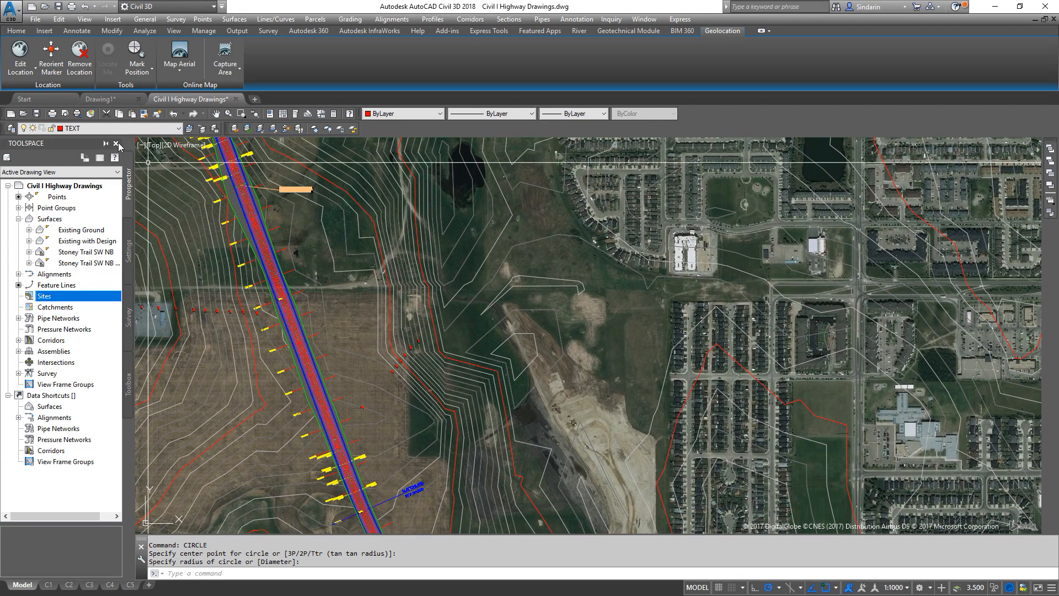
{"action": "left_click", "coordinate": [189, 72]}
{"action": "left_click", "coordinate": [190, 158]}
{"action": "type", "text": "c"}
{"action": "key", "text": "Return"}
{"action": "left_click", "coordinate": [655, 331]}
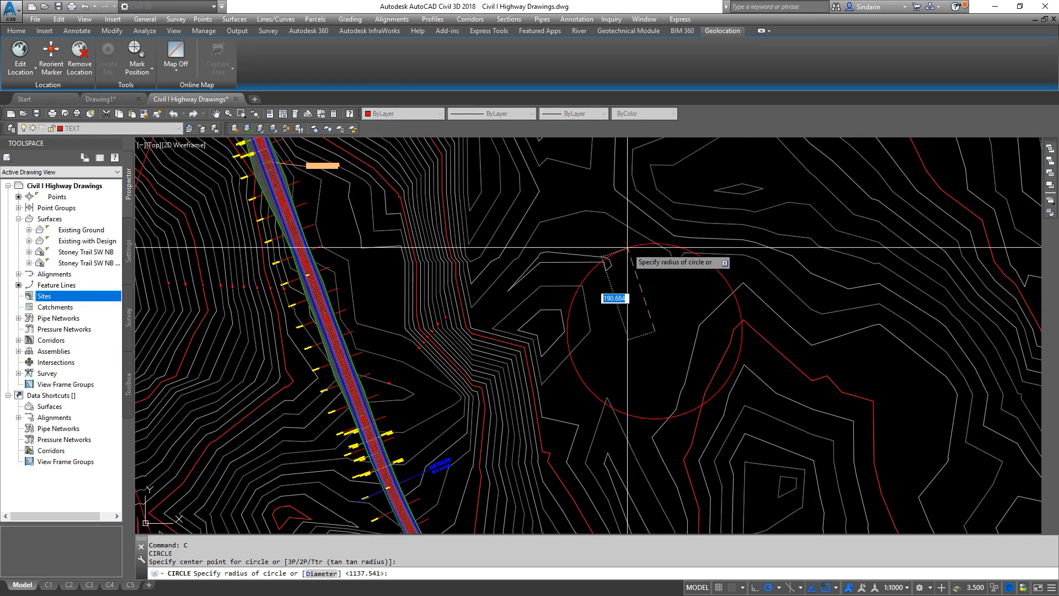
{"action": "left_click", "coordinate": [629, 248]}
- Move the new circle slightly to the northwest
{"action": "left_click", "coordinate": [720, 264]}
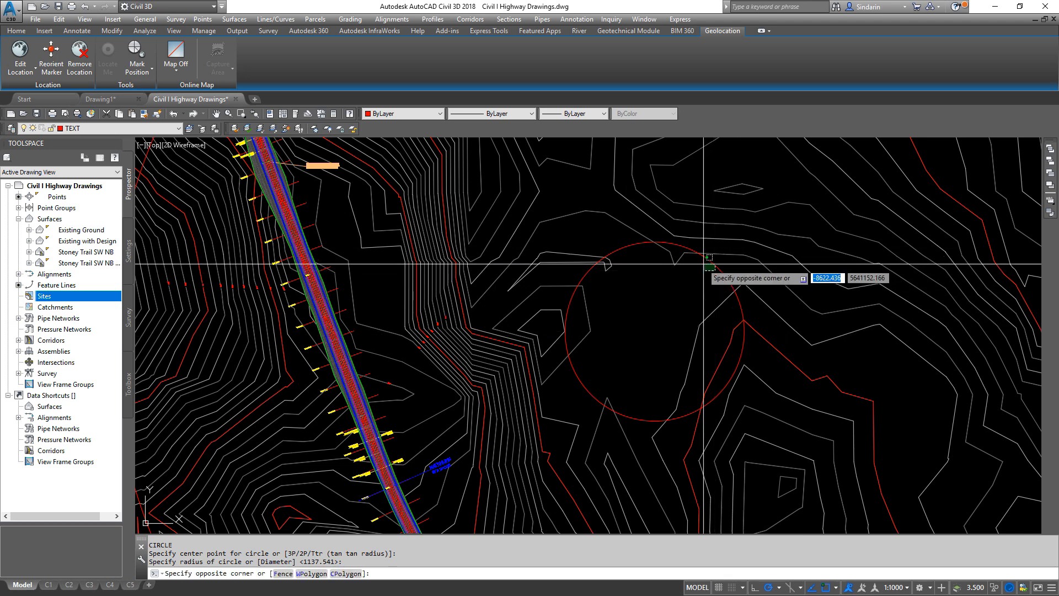
{"action": "left_click", "coordinate": [731, 276]}
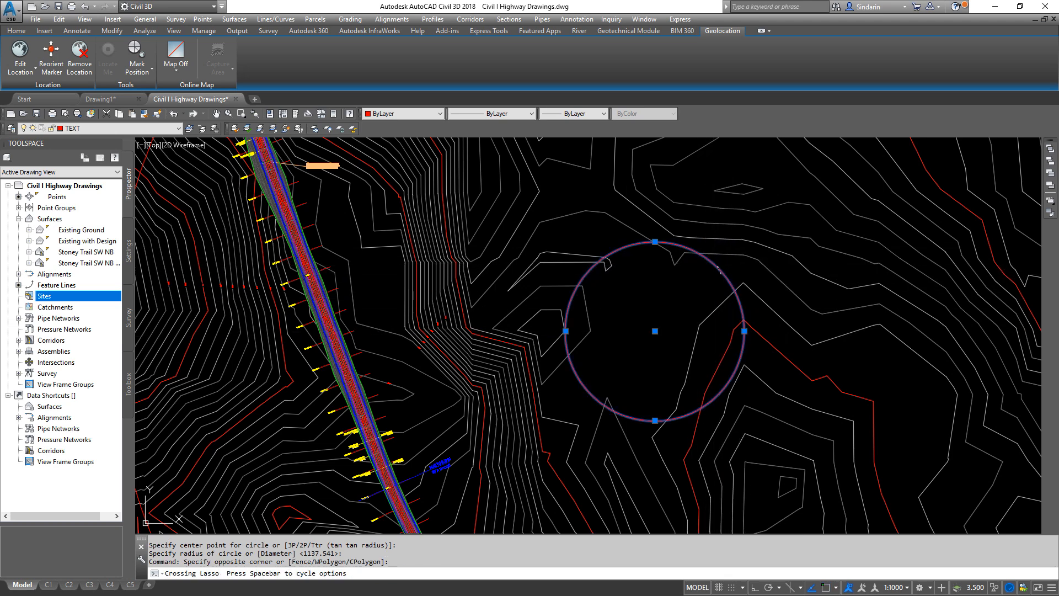
{"action": "left_click_drag", "start_coordinate": [718, 269], "coordinate": [707, 252]}
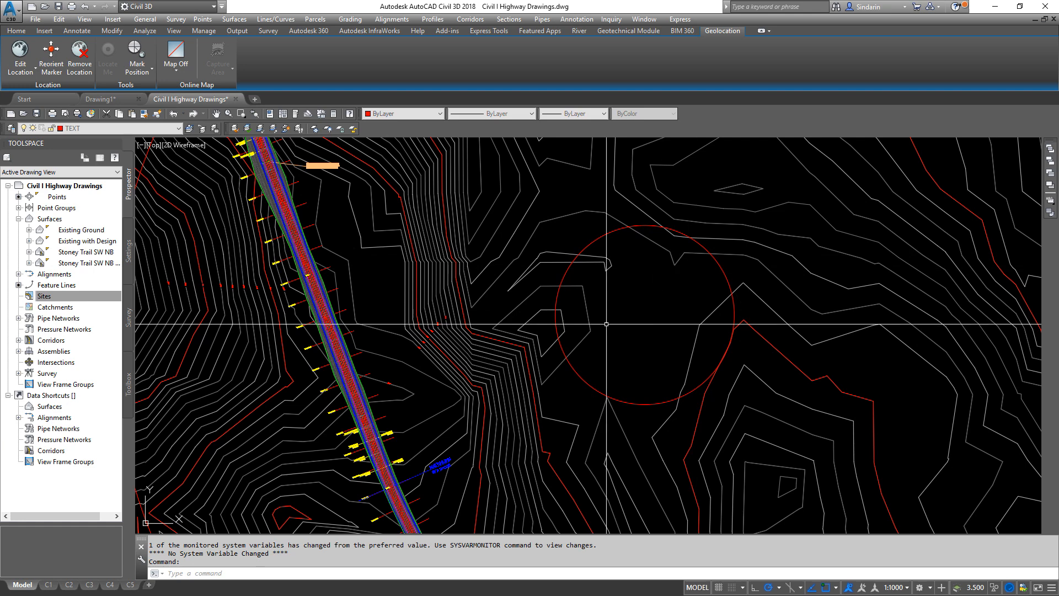
- Delete the oversized circle that crosses the highway corridor, keeping the small site circle
{"action": "middle_click_drag", "start_coordinate": [607, 324], "coordinate": [699, 263]}
{"action": "middle_click_drag", "start_coordinate": [525, 396], "coordinate": [489, 335]}
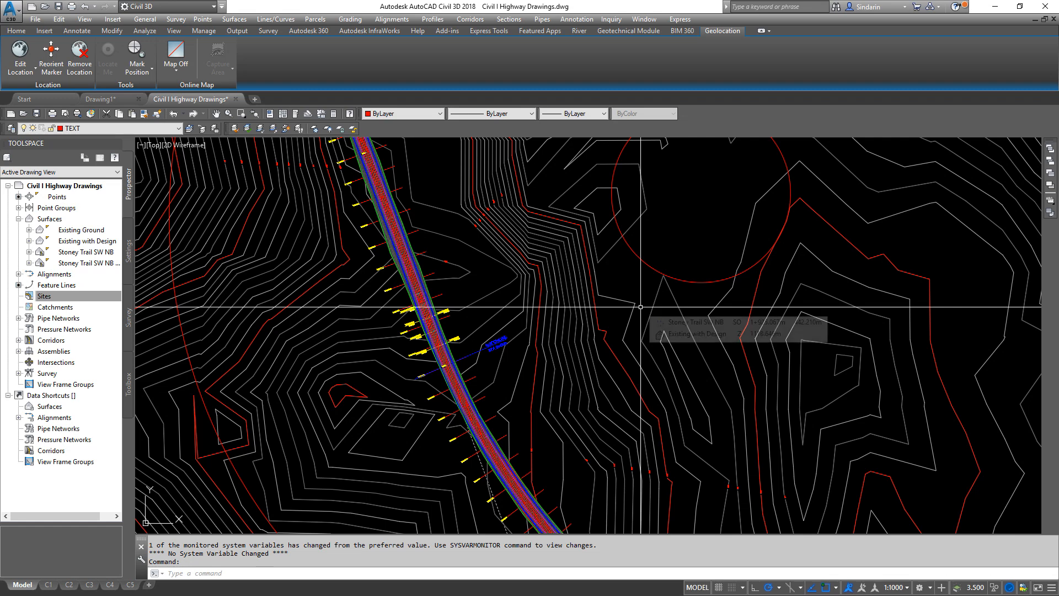
{"action": "middle_click_drag", "start_coordinate": [584, 409], "coordinate": [484, 208]}
{"action": "middle_click_drag", "start_coordinate": [641, 475], "coordinate": [565, 378]}
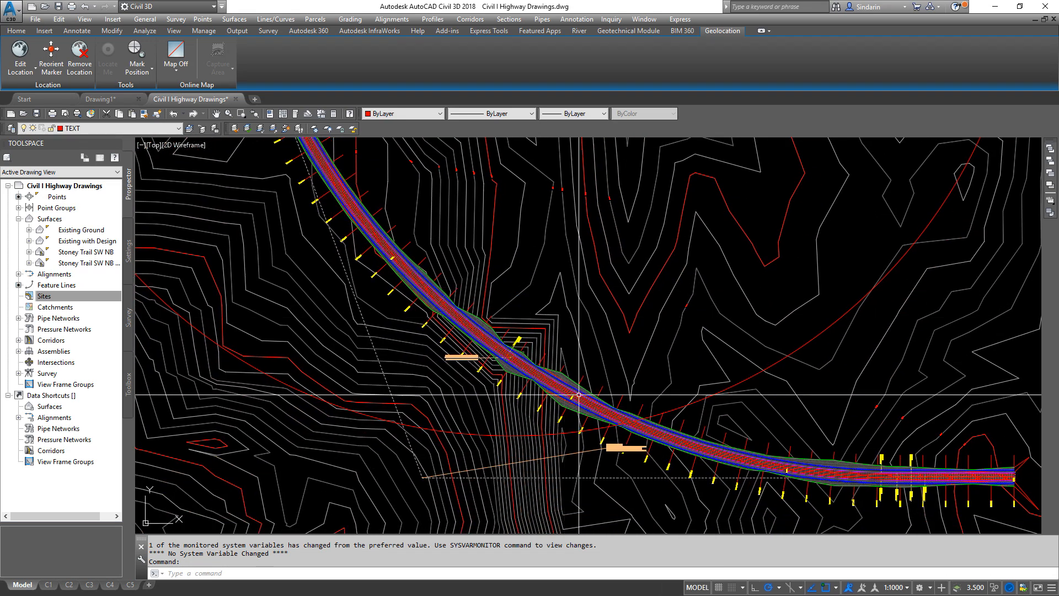
{"action": "scroll", "coordinate": [565, 378], "scroll_direction": "up", "scroll_amount": 3}
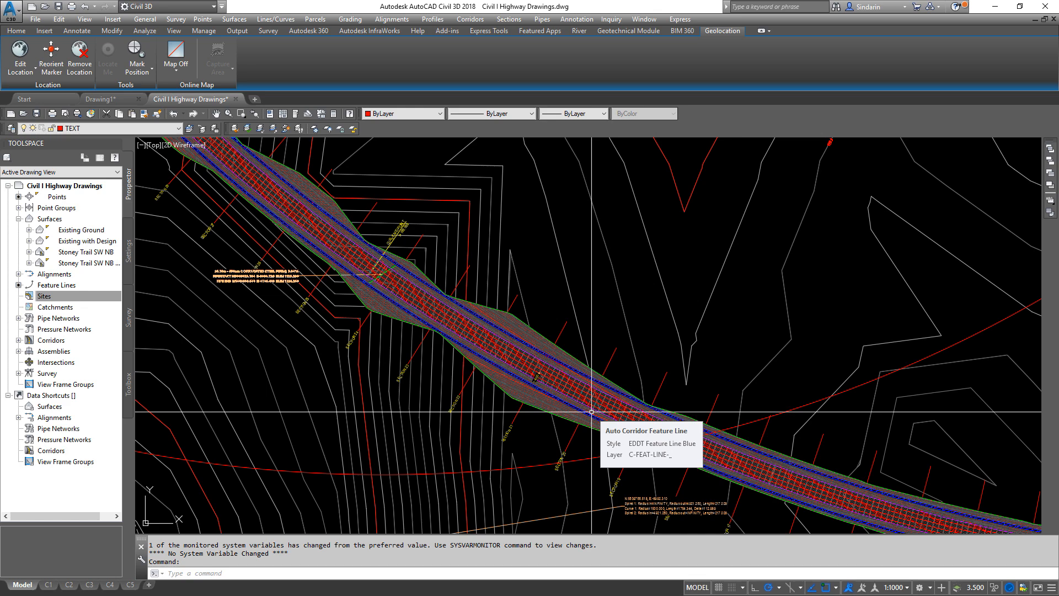
{"action": "scroll", "coordinate": [592, 411], "scroll_direction": "down", "scroll_amount": 6}
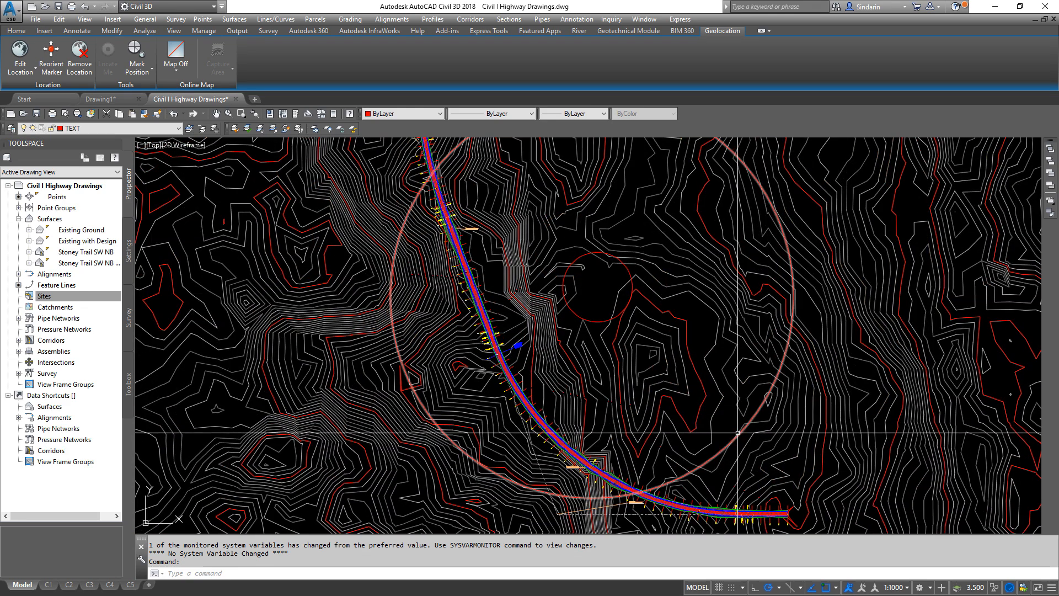
{"action": "left_click", "coordinate": [735, 439]}
{"action": "key", "text": "Delete"}
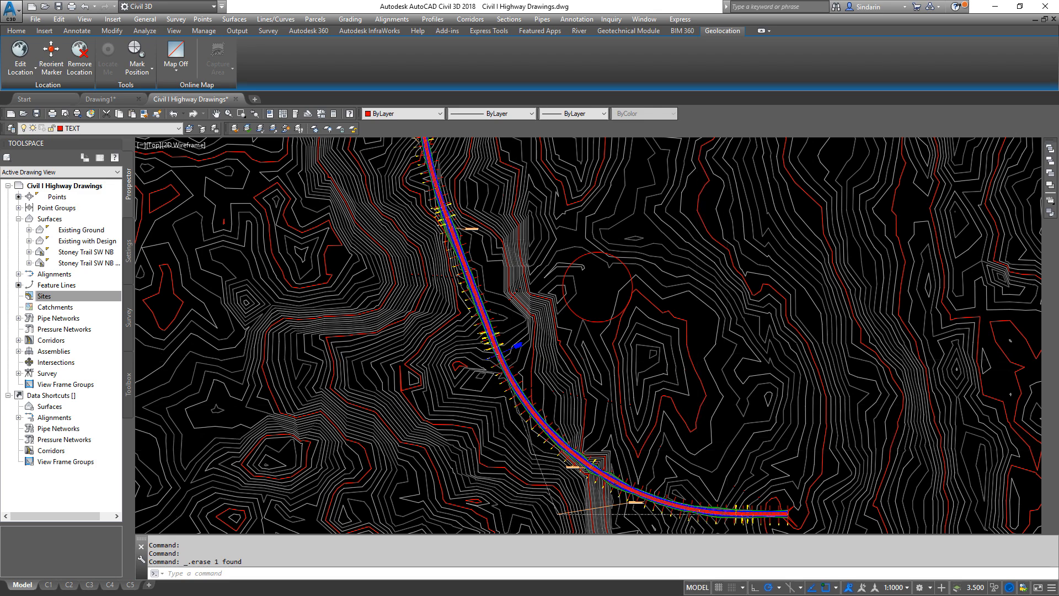
- Examine the contour elevations around the site circle and the slope and corridor labels between it and the highway
{"action": "scroll", "coordinate": [568, 296], "scroll_direction": "up", "scroll_amount": 4}
{"action": "scroll", "coordinate": [602, 302], "scroll_direction": "up", "scroll_amount": 3}
{"action": "scroll", "coordinate": [723, 312], "scroll_direction": "down", "scroll_amount": 3}
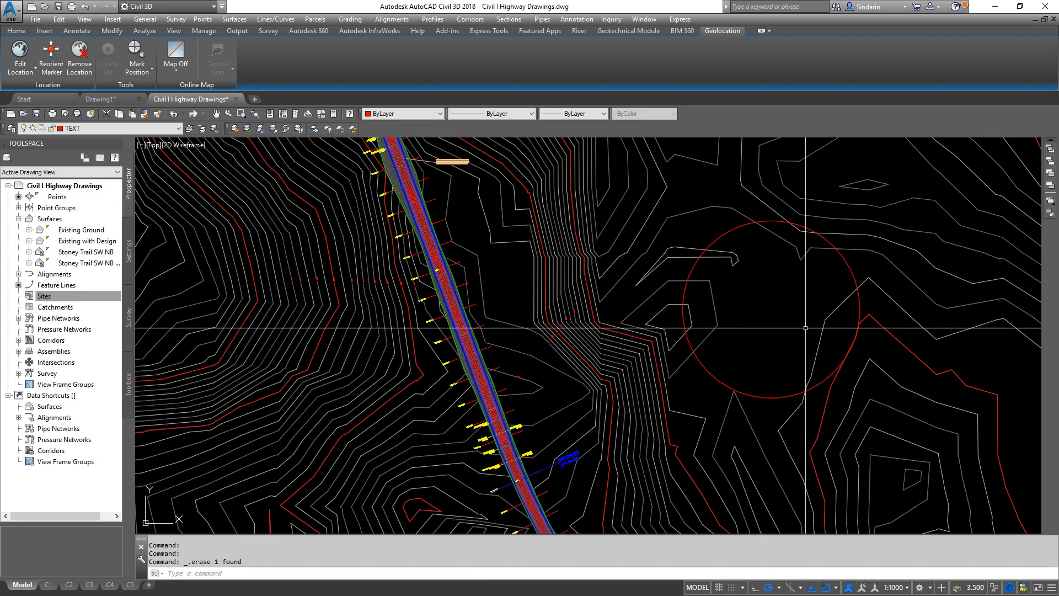
{"action": "scroll", "coordinate": [554, 417], "scroll_direction": "up", "scroll_amount": 5}
{"action": "scroll", "coordinate": [571, 340], "scroll_direction": "up", "scroll_amount": 5}
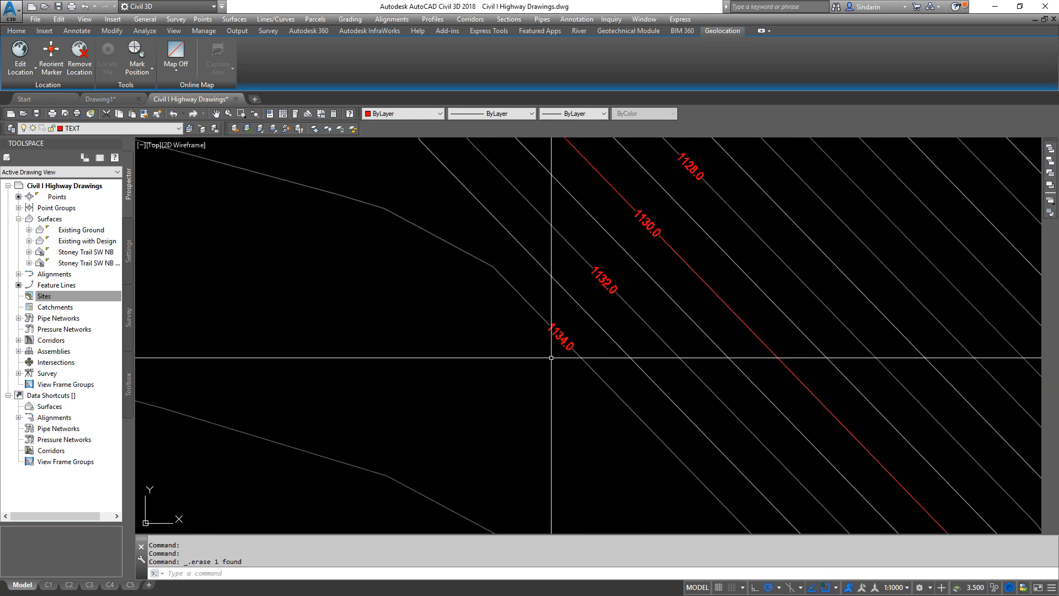
{"action": "scroll", "coordinate": [613, 282], "scroll_direction": "down", "scroll_amount": 6}
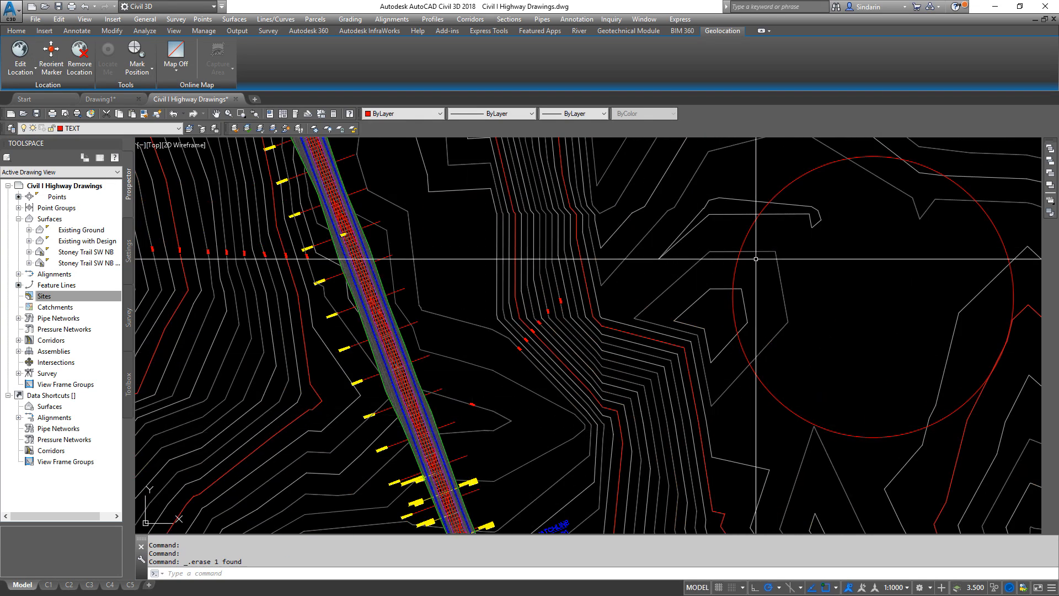
{"action": "middle_click_drag", "start_coordinate": [885, 291], "coordinate": [758, 301]}
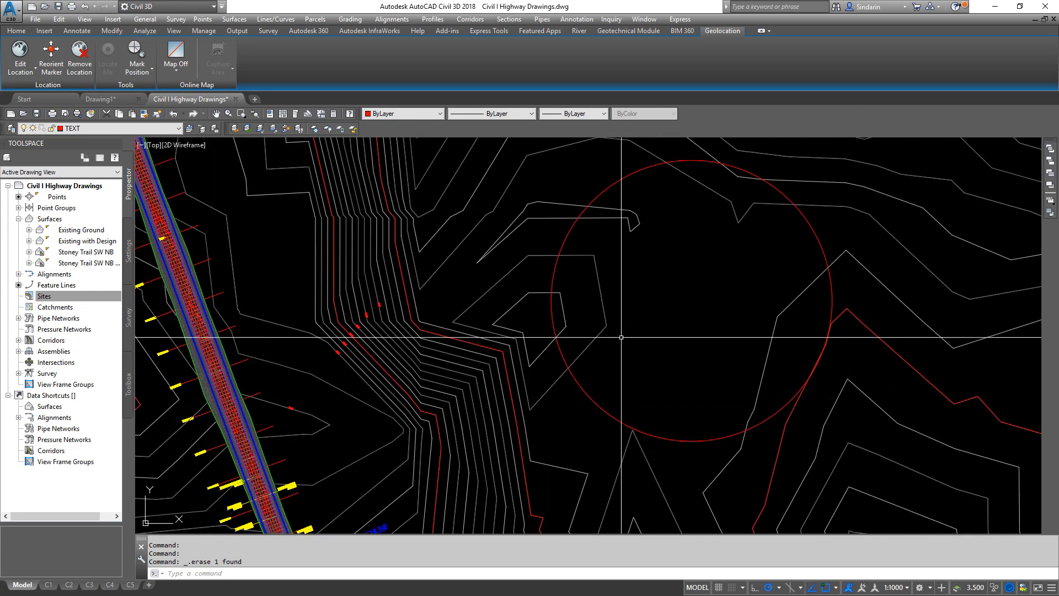
{"action": "middle_click_drag", "start_coordinate": [702, 327], "coordinate": [594, 346]}
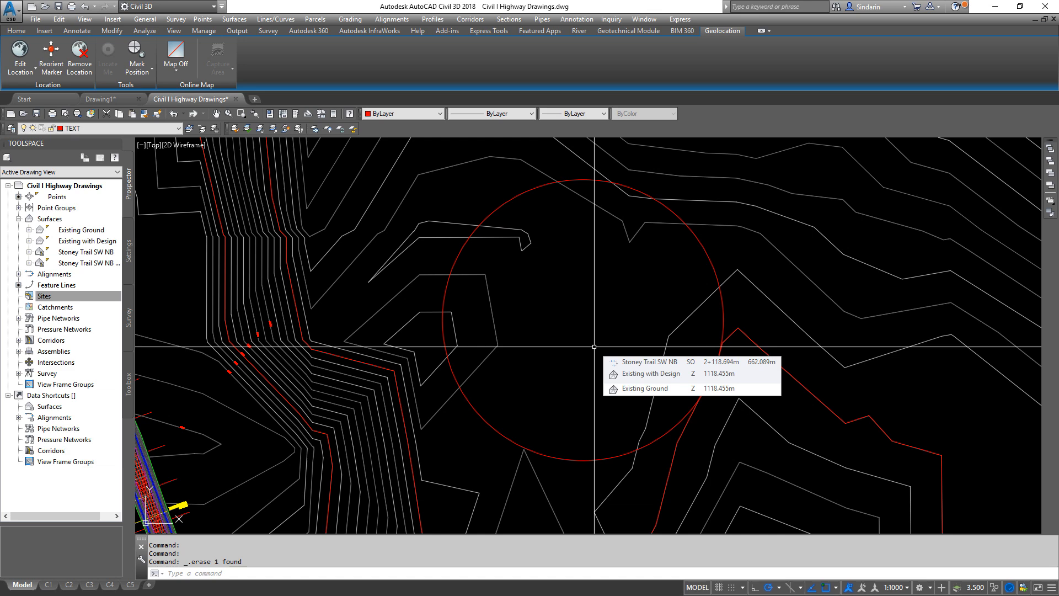
{"action": "mouse_move", "coordinate": [352, 348]}
{"action": "middle_mouse_down"}
{"action": "mouse_move", "coordinate": [501, 324]}
{"action": "mouse_move", "coordinate": [718, 267]}
{"action": "middle_mouse_up"}
{"action": "scroll", "coordinate": [513, 416], "scroll_direction": "up", "scroll_amount": 6}
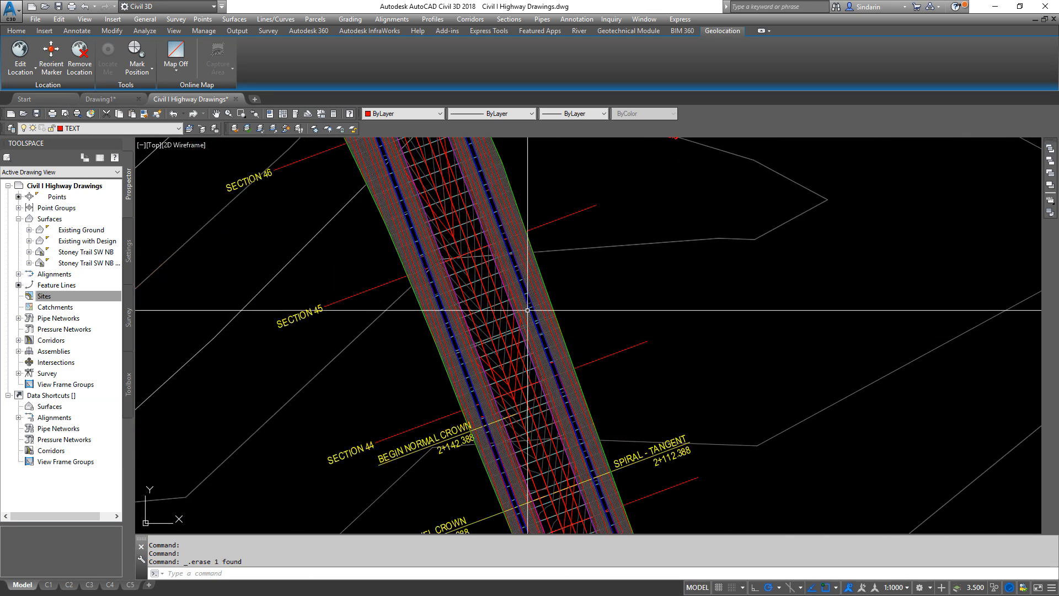
{"action": "scroll", "coordinate": [607, 276], "scroll_direction": "down", "scroll_amount": 5}
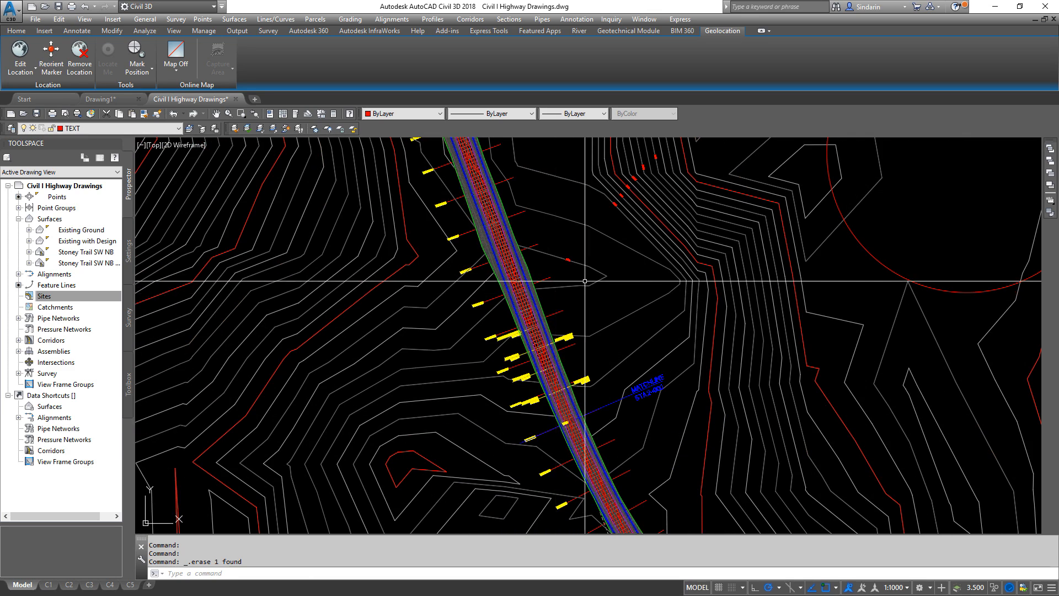
{"action": "middle_click_drag", "start_coordinate": [660, 250], "coordinate": [580, 334]}
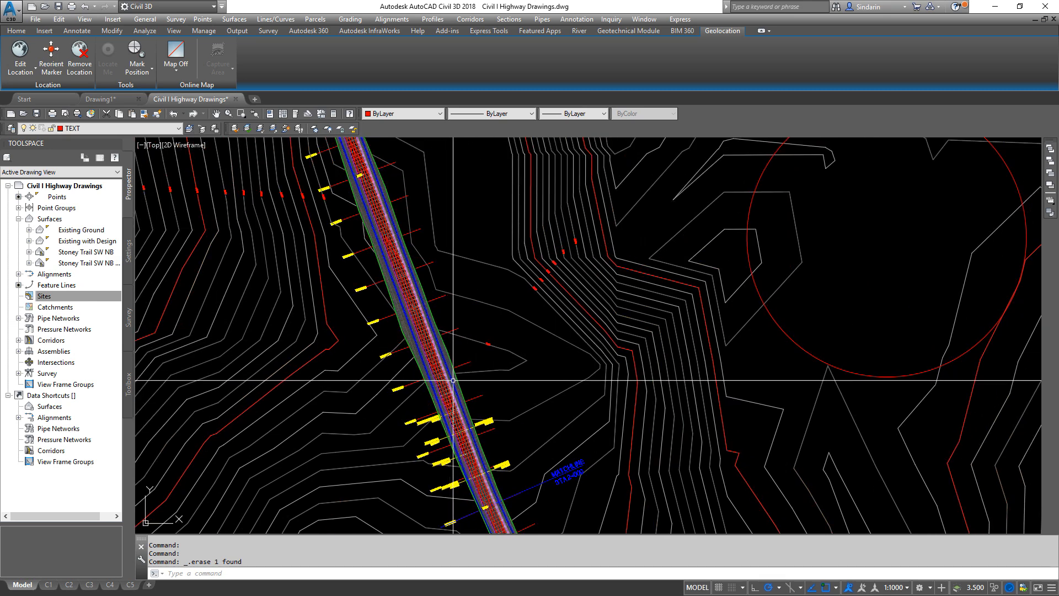
- Draw a line from the highway corridor's eastern edge to near the centre of the site circle, with object snap off
{"action": "mouse_move", "coordinate": [797, 278]}
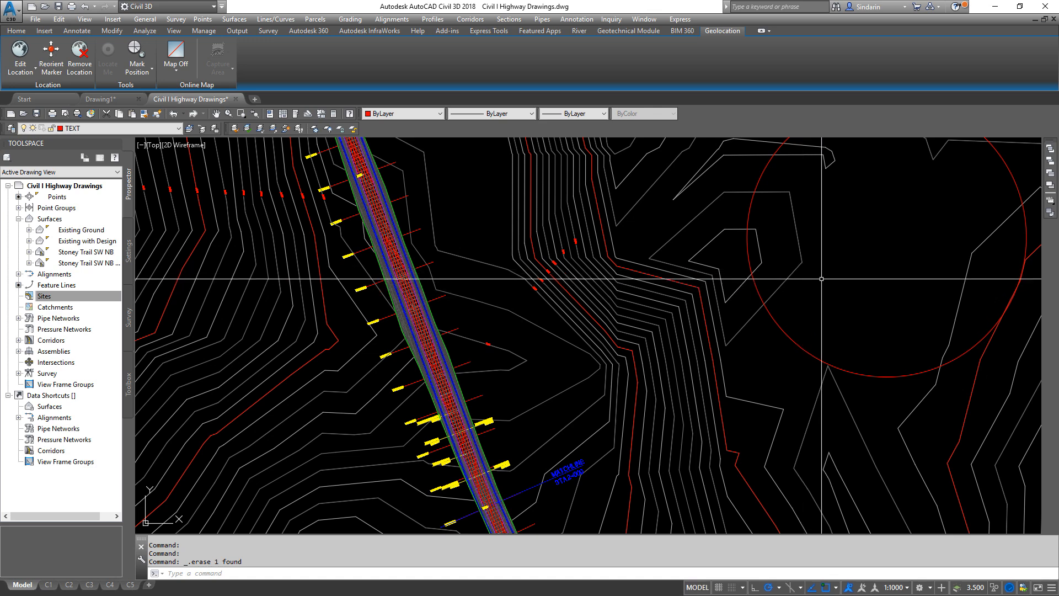
{"action": "type", "text": "L"}
{"action": "key", "text": "Return"}
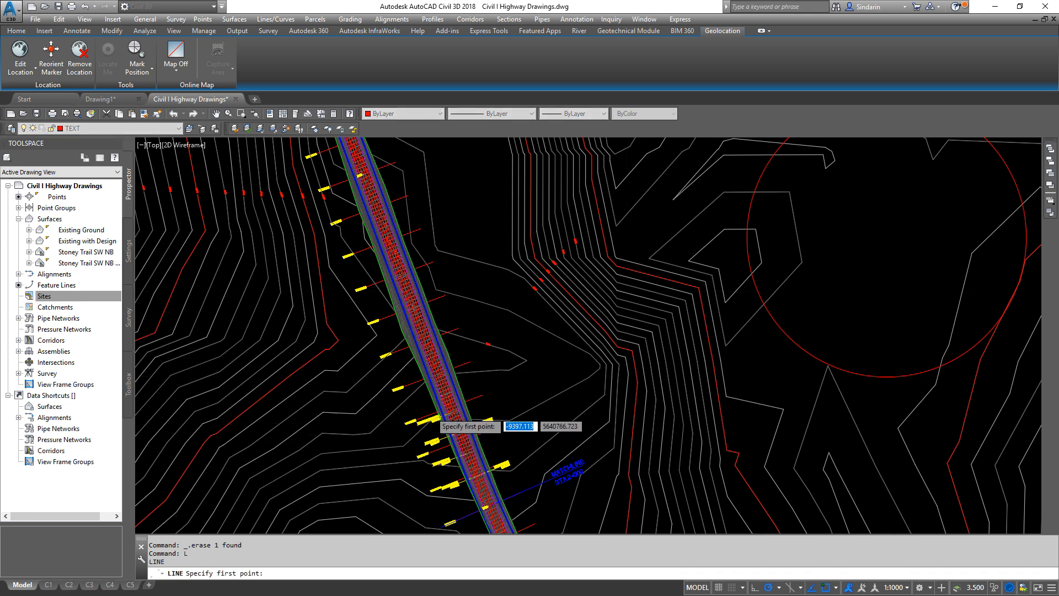
{"action": "scroll", "coordinate": [506, 336], "scroll_direction": "up", "scroll_amount": 10}
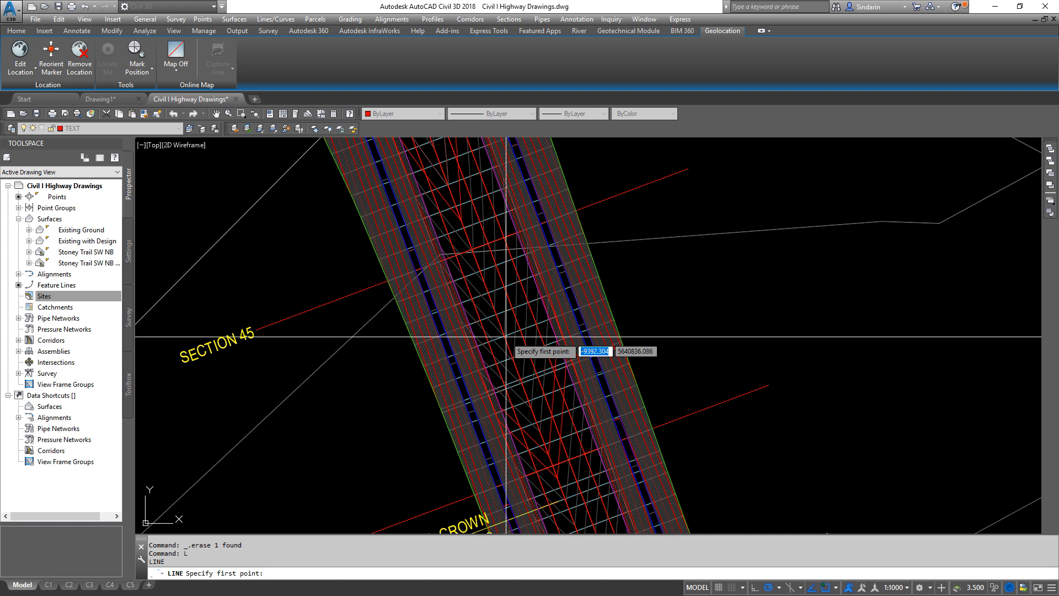
{"action": "scroll", "coordinate": [506, 336], "scroll_direction": "down", "scroll_amount": 8}
{"action": "key", "text": "F3"}
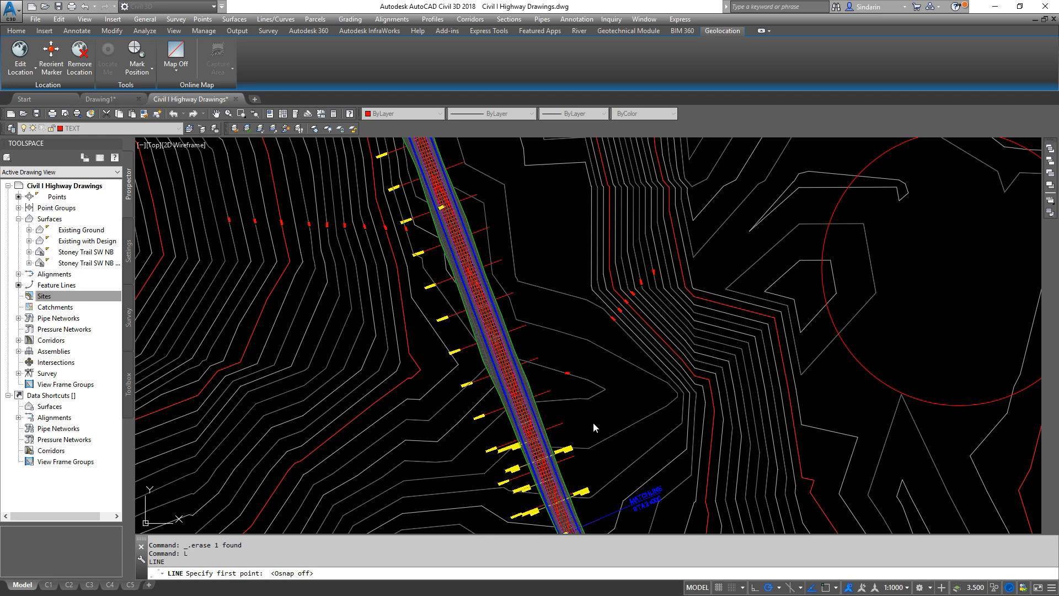
{"action": "scroll", "coordinate": [544, 421], "scroll_direction": "up", "scroll_amount": 10}
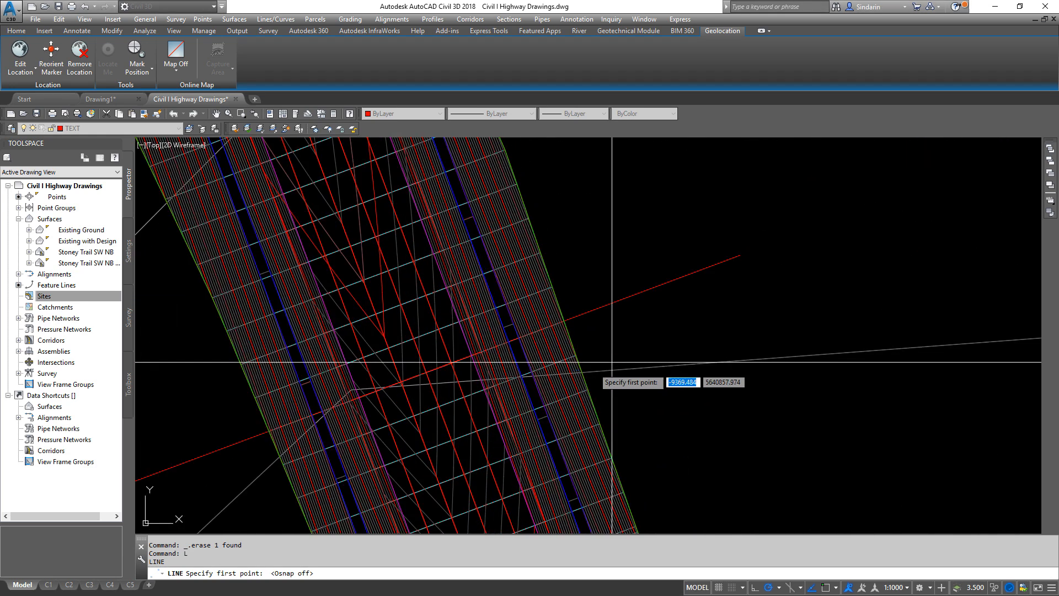
{"action": "left_click", "coordinate": [533, 394]}
{"action": "scroll", "coordinate": [329, 483], "scroll_direction": "down", "scroll_amount": 8}
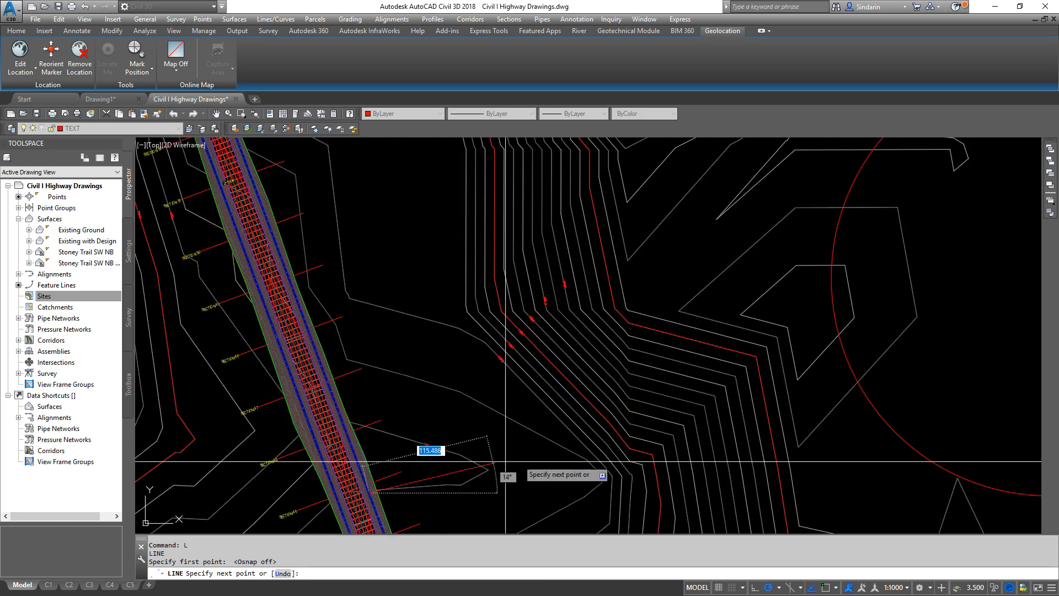
{"action": "scroll", "coordinate": [860, 354], "scroll_direction": "down", "scroll_amount": 2}
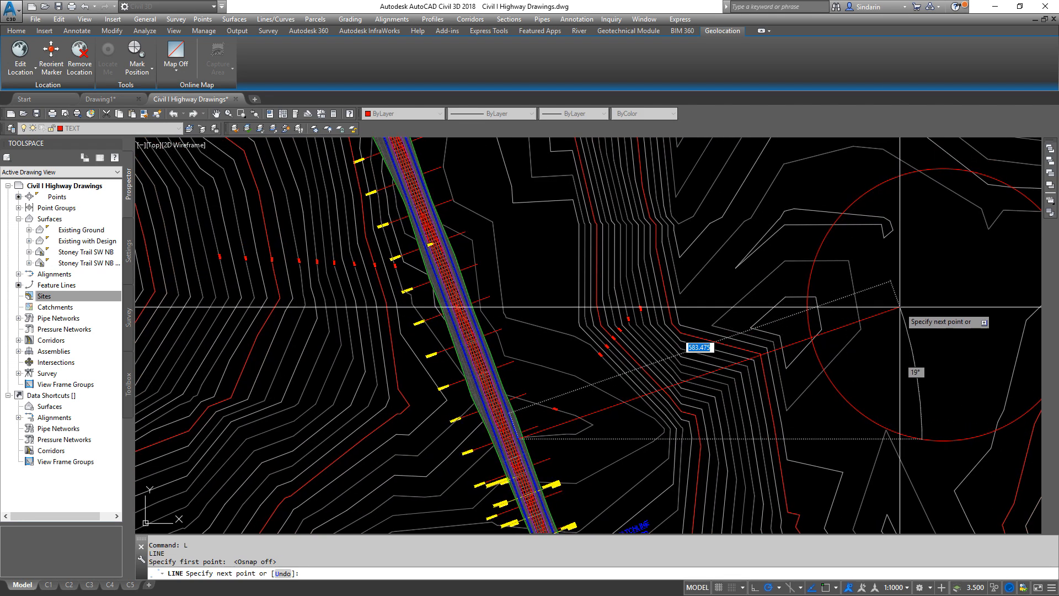
{"action": "left_click", "coordinate": [924, 303]}
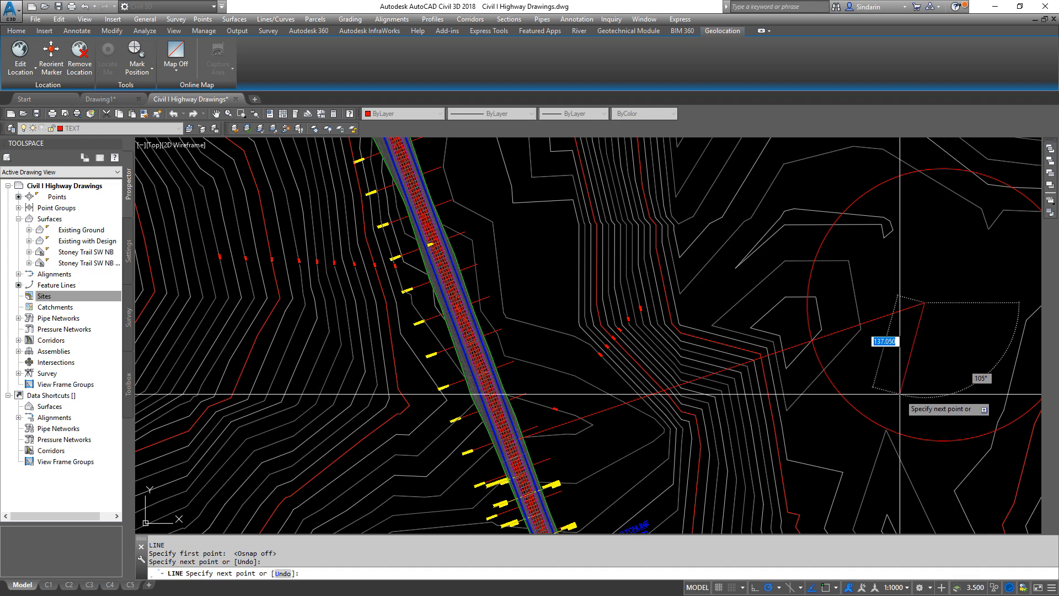
{"action": "key", "text": "Return"}
- Check the elevations at the line's highway end and its site end, and delete the line
{"action": "left_click", "coordinate": [838, 335]}
{"action": "left_click", "coordinate": [829, 322]}
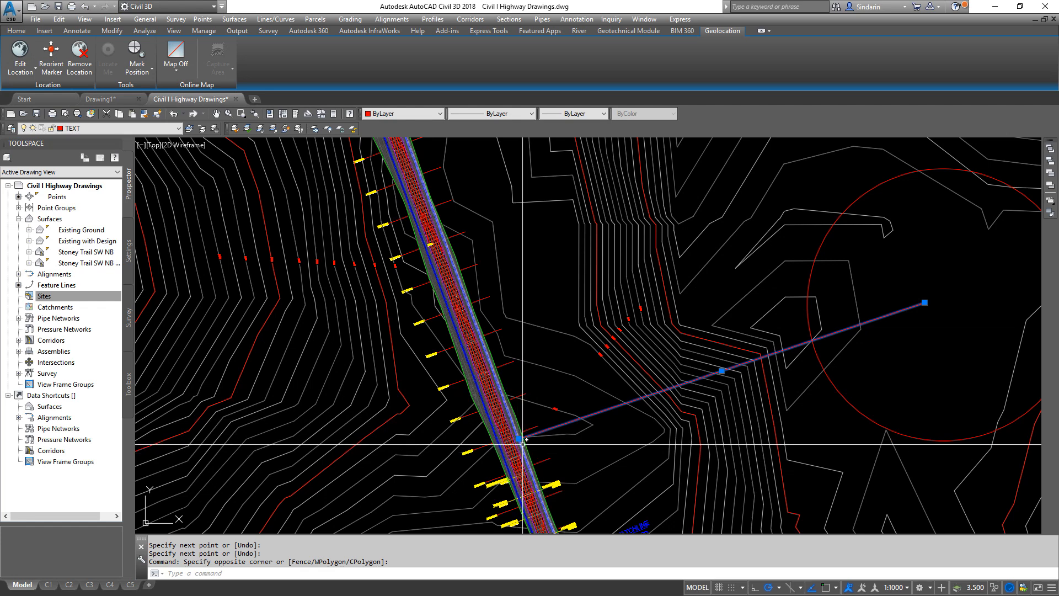
{"action": "mouse_move", "coordinate": [519, 440]}
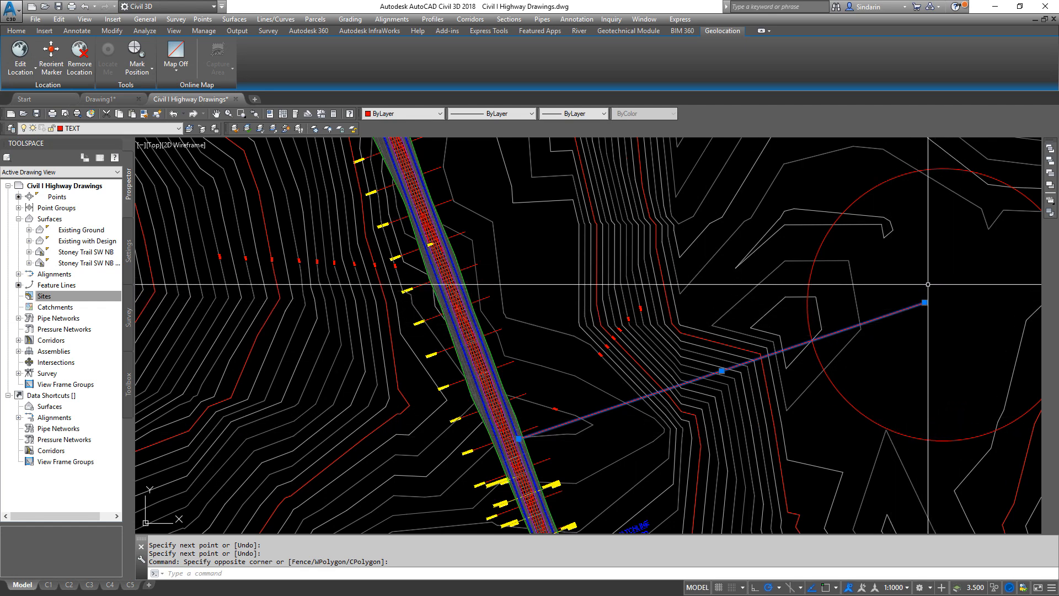
{"action": "middle_click_drag", "start_coordinate": [944, 316], "coordinate": [860, 350]}
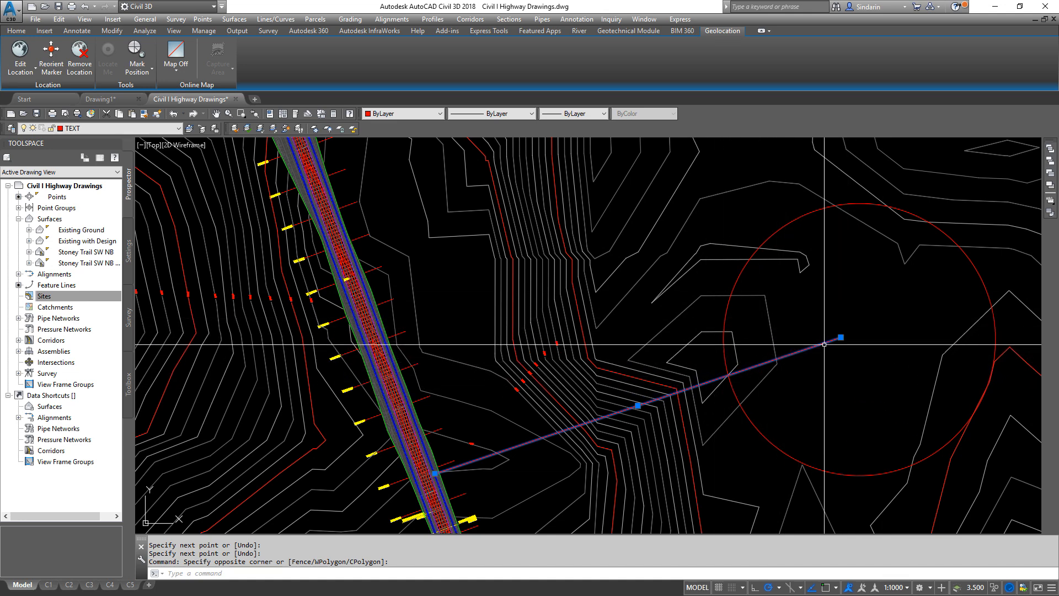
{"action": "mouse_move", "coordinate": [824, 342]}
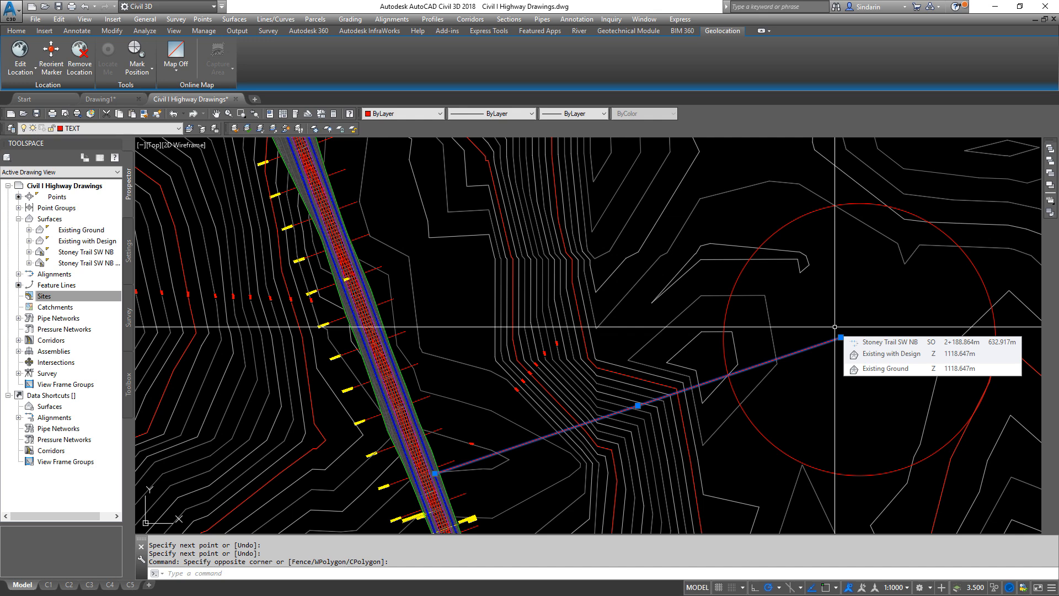
{"action": "key", "text": "Delete"}
- Create a new site in the drawing named "Pond Floor"
{"action": "mouse_move", "coordinate": [869, 362]}
{"action": "middle_mouse_down"}
{"action": "mouse_move", "coordinate": [794, 329]}
{"action": "mouse_move", "coordinate": [715, 329]}
{"action": "middle_mouse_up"}
{"action": "scroll", "coordinate": [715, 329], "scroll_direction": "up", "scroll_amount": 2}
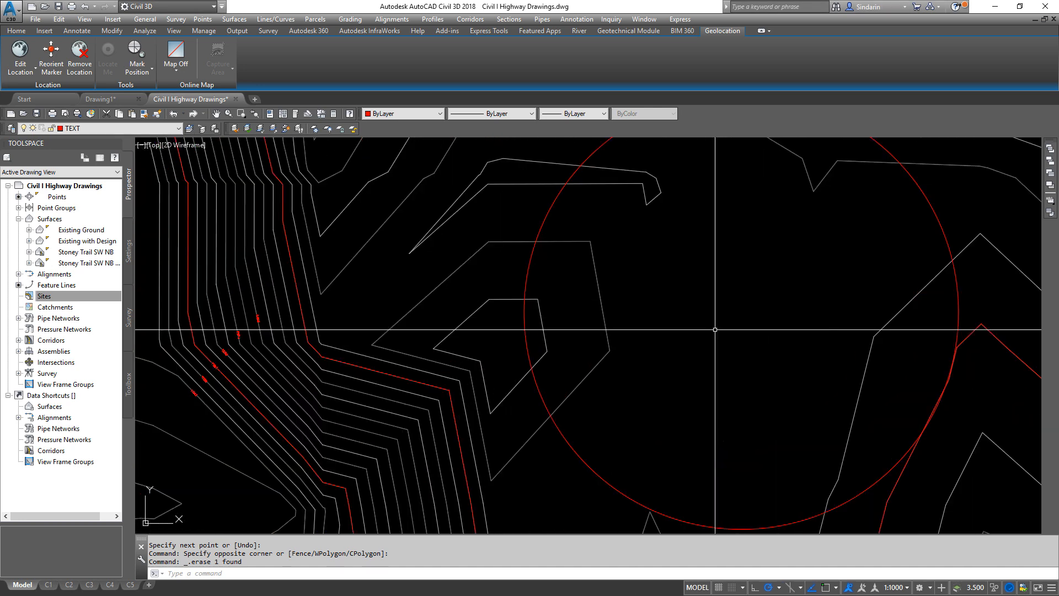
{"action": "left_click", "coordinate": [42, 298]}
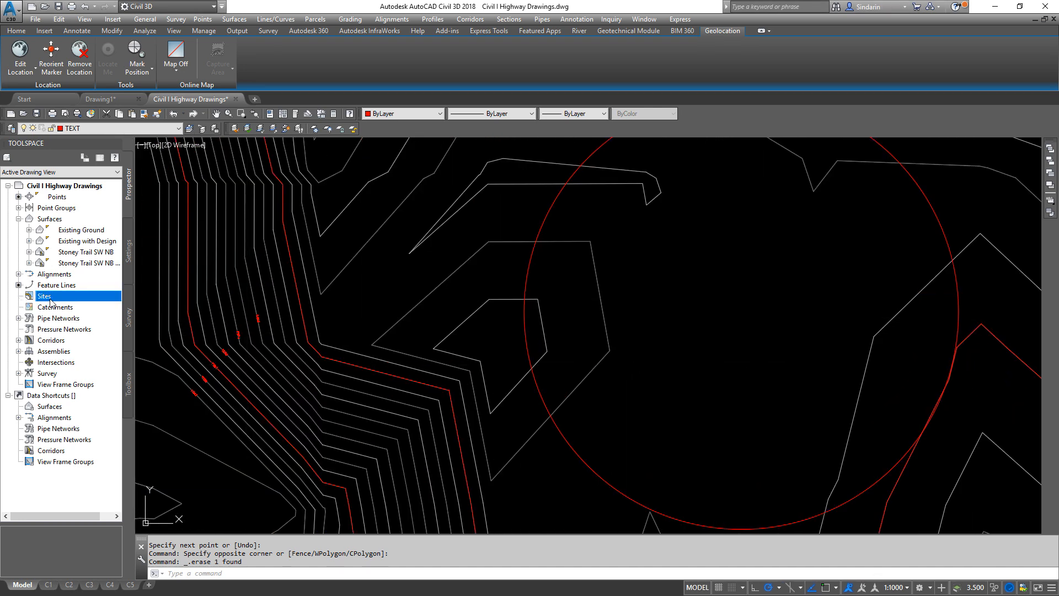
{"action": "middle_click_drag", "start_coordinate": [634, 320], "coordinate": [655, 305]}
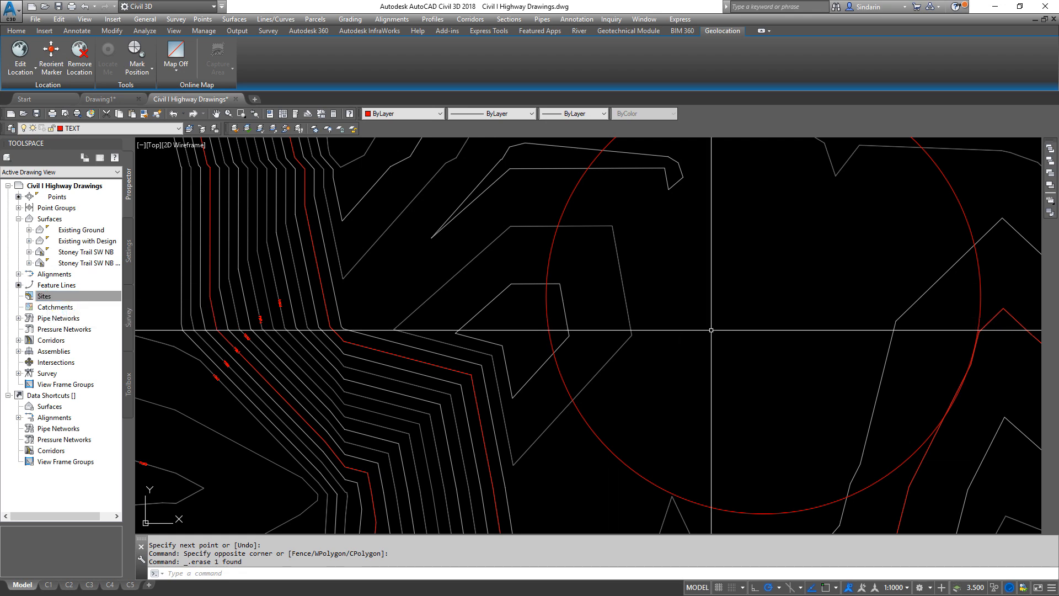
{"action": "left_click", "coordinate": [804, 189]}
{"action": "middle_click_drag", "start_coordinate": [805, 293], "coordinate": [808, 303]}
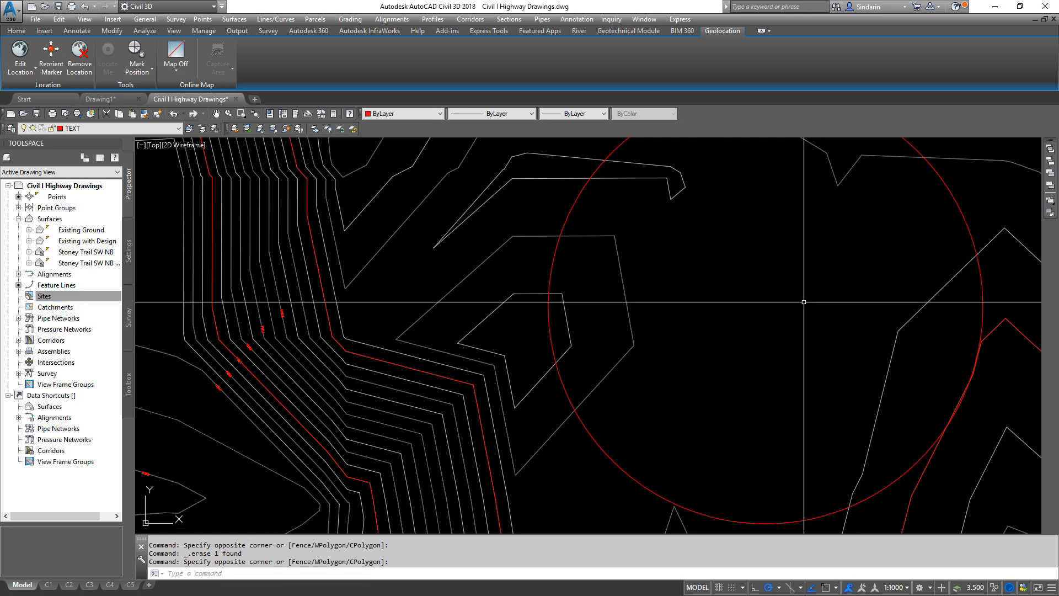
{"action": "right_click", "coordinate": [47, 294]}
{"action": "left_click", "coordinate": [376, 280]}
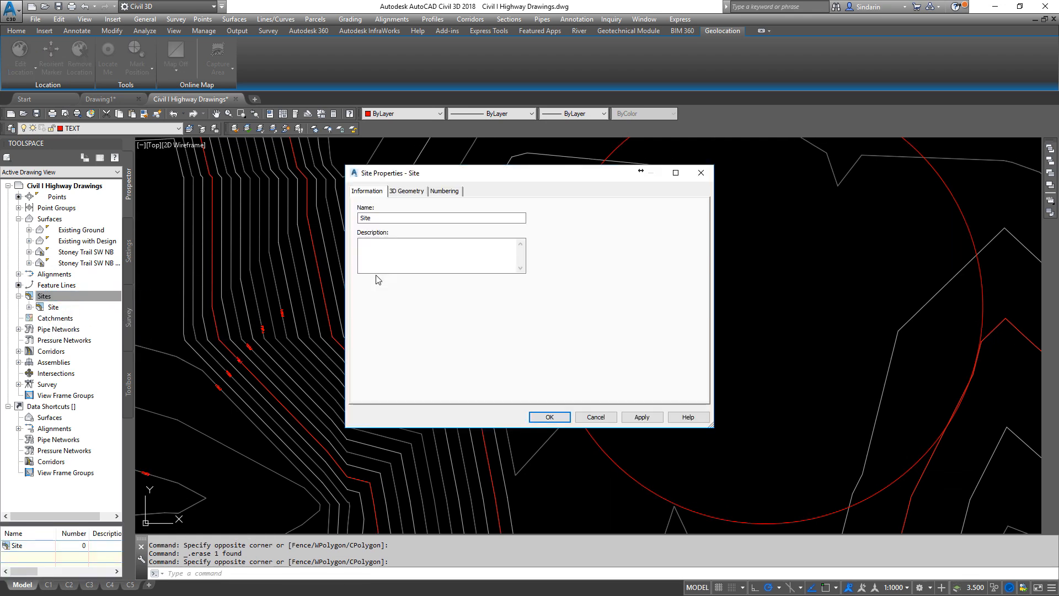
{"action": "double_click", "coordinate": [394, 218]}
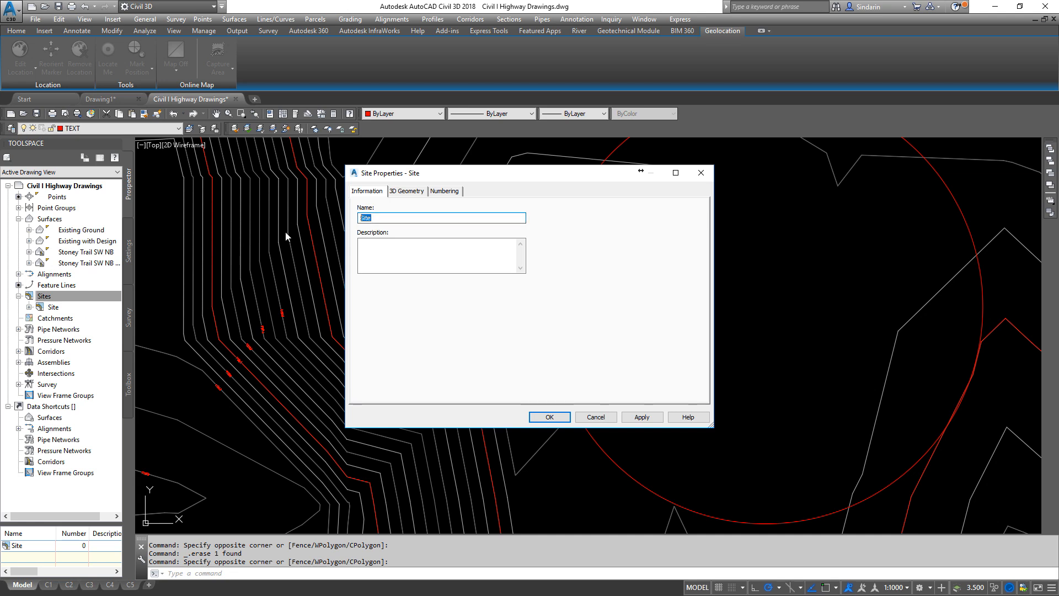
{"action": "type", "text": "pOND"}
{"action": "key", "text": "BackSpace"}
{"action": "key", "text": "BackSpace"}
{"action": "key", "text": "BackSpace"}
{"action": "type", "text": "P"}
{"action": "key", "text": "BackSpace"}
{"action": "type", "text": "Pond Floor"}
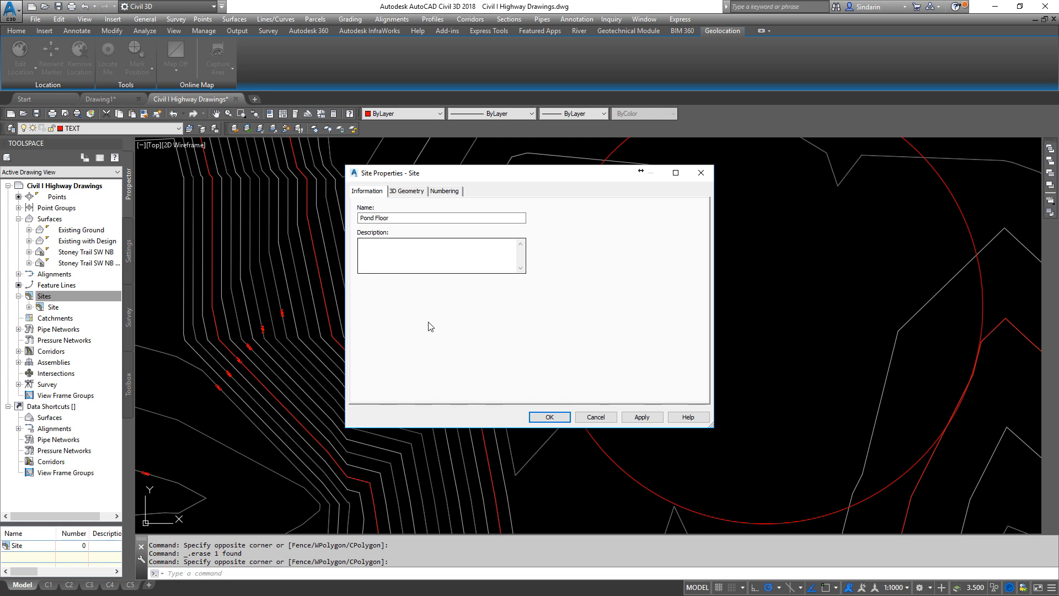
{"action": "left_click", "coordinate": [547, 418]}
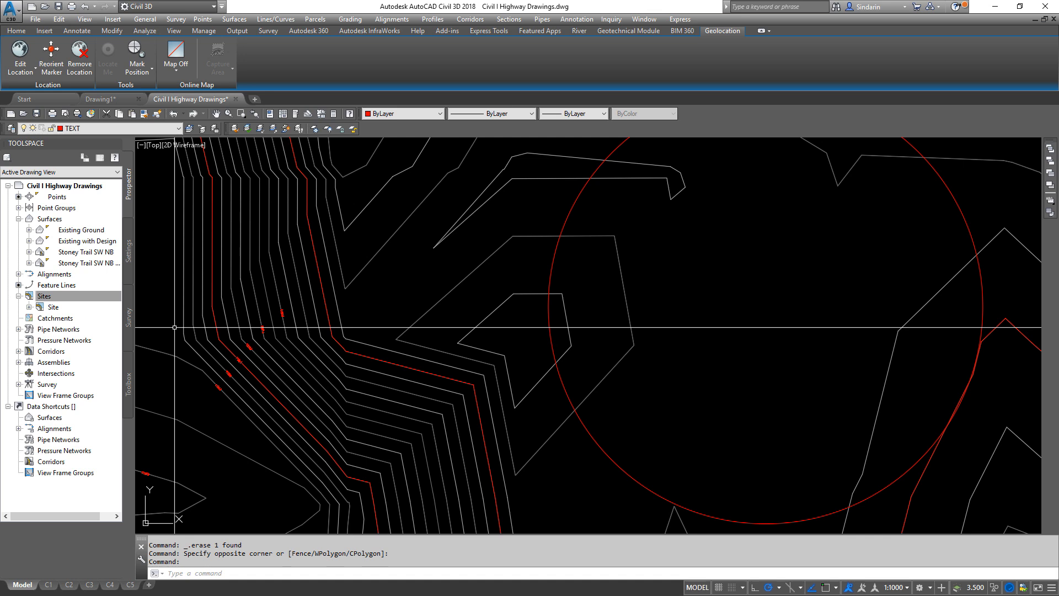
- Create a second site named "Pond Berm"
{"action": "left_click", "coordinate": [44, 296]}
{"action": "right_click", "coordinate": [65, 297]}
{"action": "left_click", "coordinate": [98, 305]}
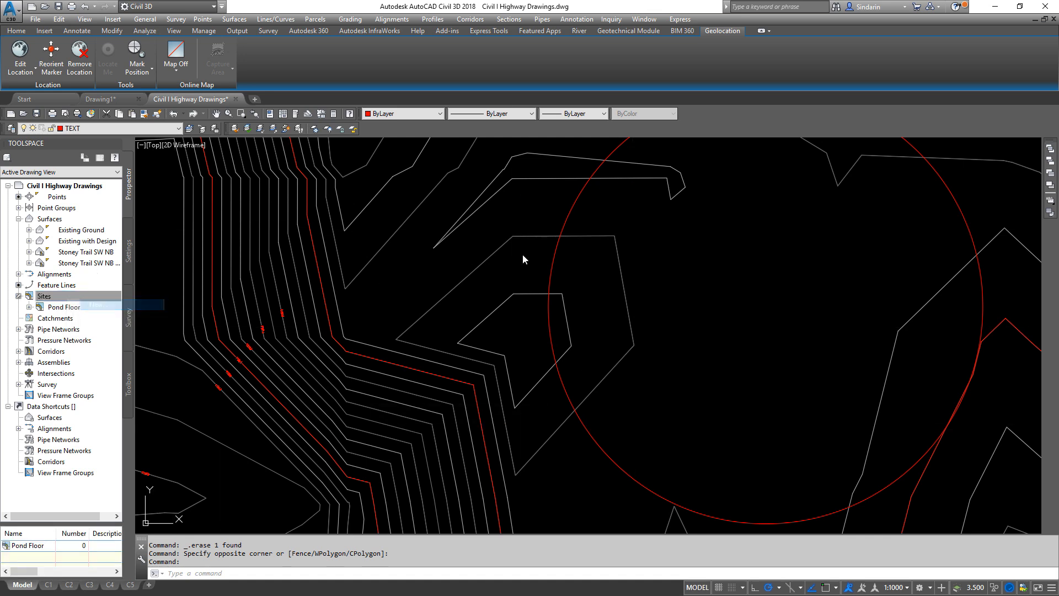
{"action": "type", "text": "Pond Floor"}
{"action": "key", "text": "Return"}
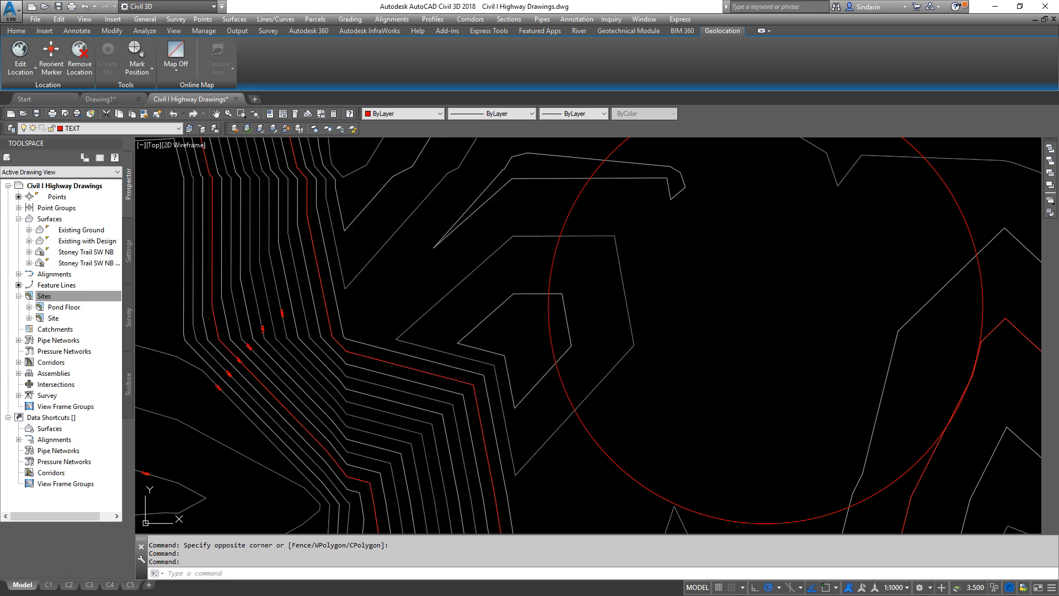
- Create a third site named "Pond Sump"
{"action": "left_click", "coordinate": [44, 296]}
{"action": "right_click", "coordinate": [58, 297]}
{"action": "left_click", "coordinate": [131, 301]}
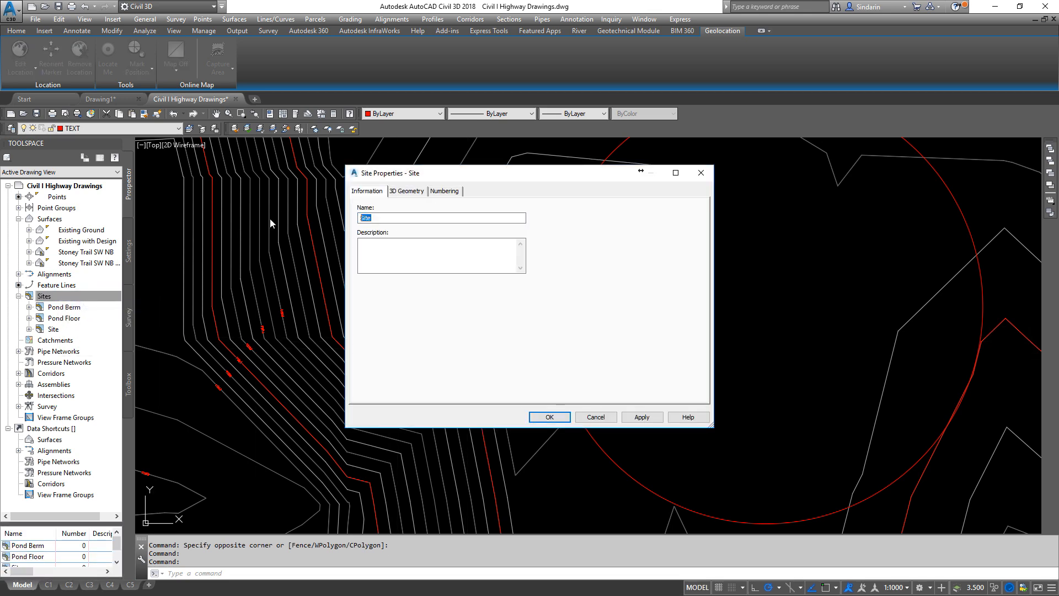
{"action": "type", "text": "Pond Sump"}
{"action": "key", "text": "Return"}
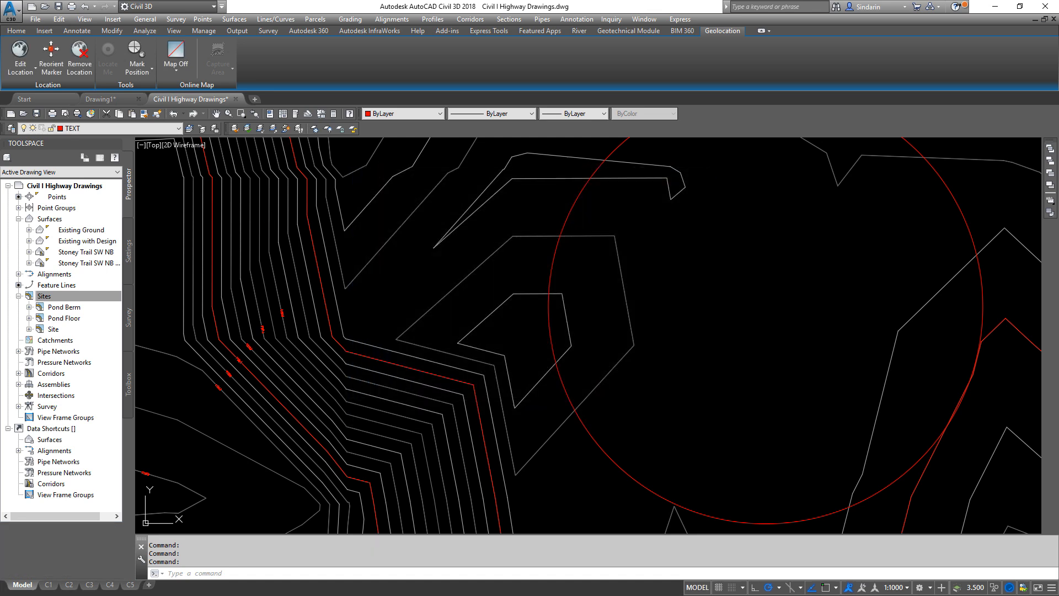
- Create a fourth site named "Pond Forebay"
{"action": "right_click", "coordinate": [88, 296]}
{"action": "left_click", "coordinate": [452, 200]}
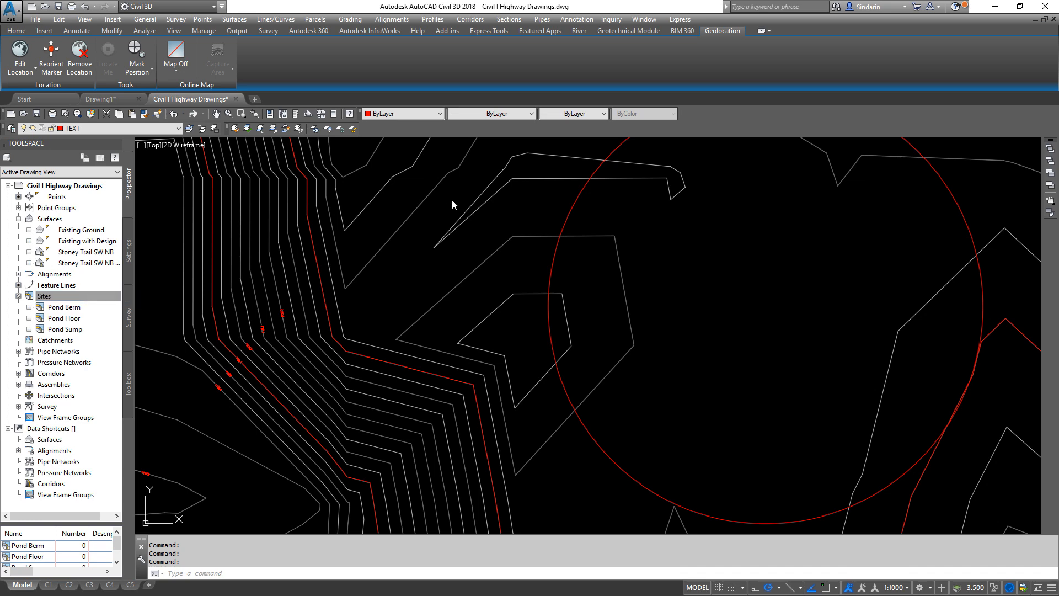
{"action": "type", "text": "Pond Forebay"}
{"action": "key", "text": "Return"}
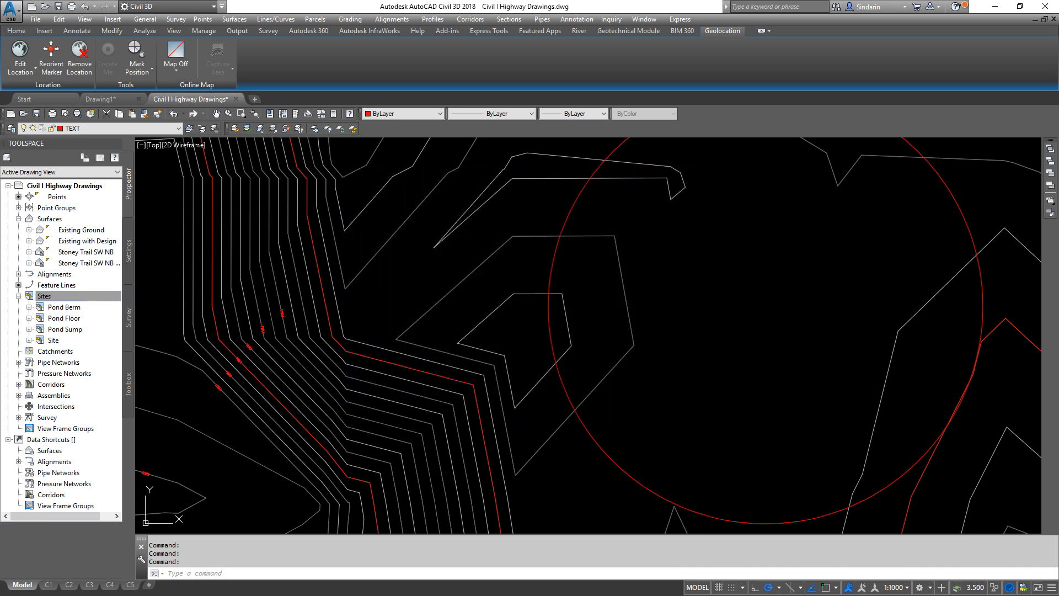
- Create a fifth site named "Pond High Water Level"
{"action": "left_click", "coordinate": [44, 297]}
{"action": "right_click", "coordinate": [66, 296]}
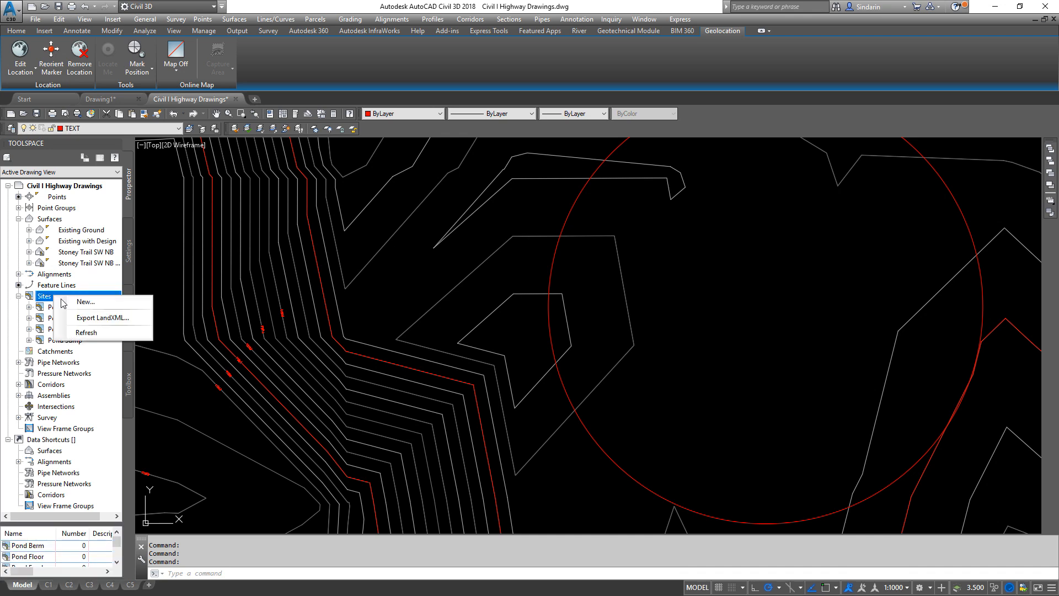
{"action": "left_click", "coordinate": [83, 302]}
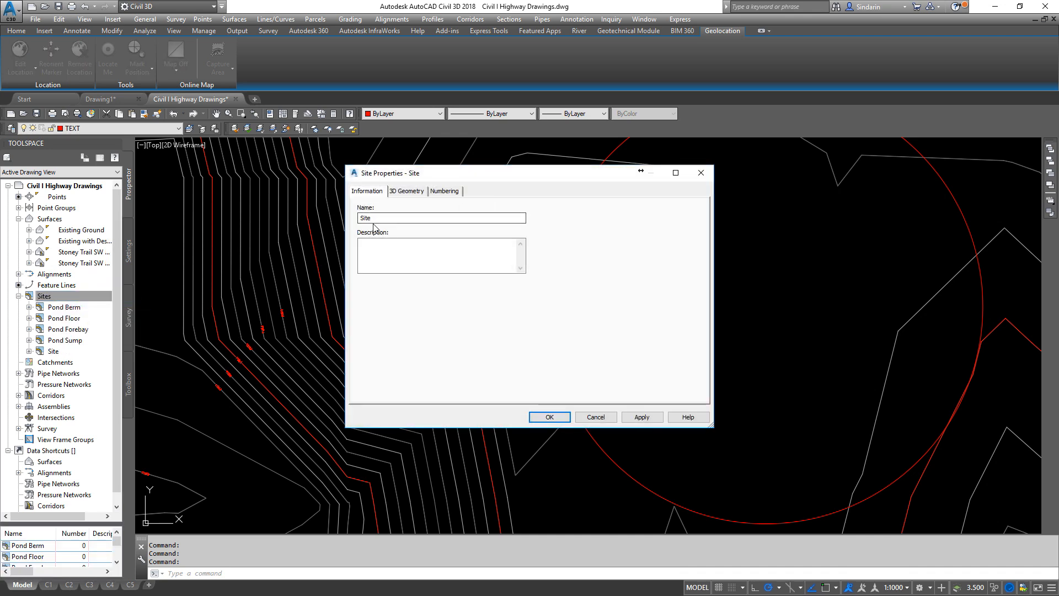
{"action": "type", "text": "P"}
{"action": "type", "text": "High Water Level"}
{"action": "key", "text": "Return"}
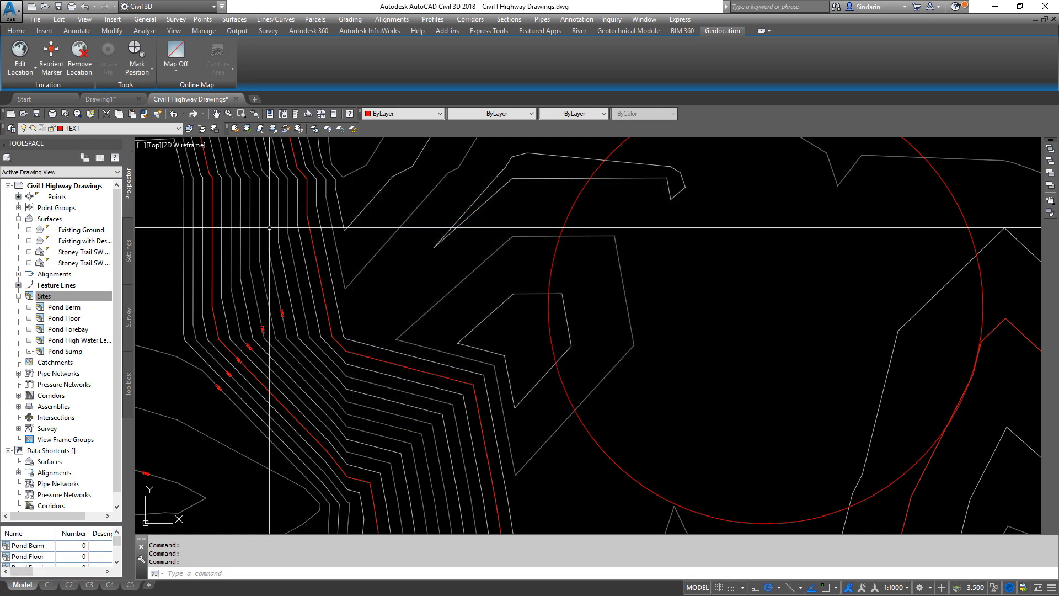
- Add the AutoCAD Draw toolset to the workspace
{"action": "mouse_move", "coordinate": [780, 185]}
{"action": "middle_mouse_down"}
{"action": "mouse_move", "coordinate": [717, 303]}
{"action": "mouse_move", "coordinate": [680, 304]}
{"action": "mouse_move", "coordinate": [641, 248]}
{"action": "middle_mouse_up"}
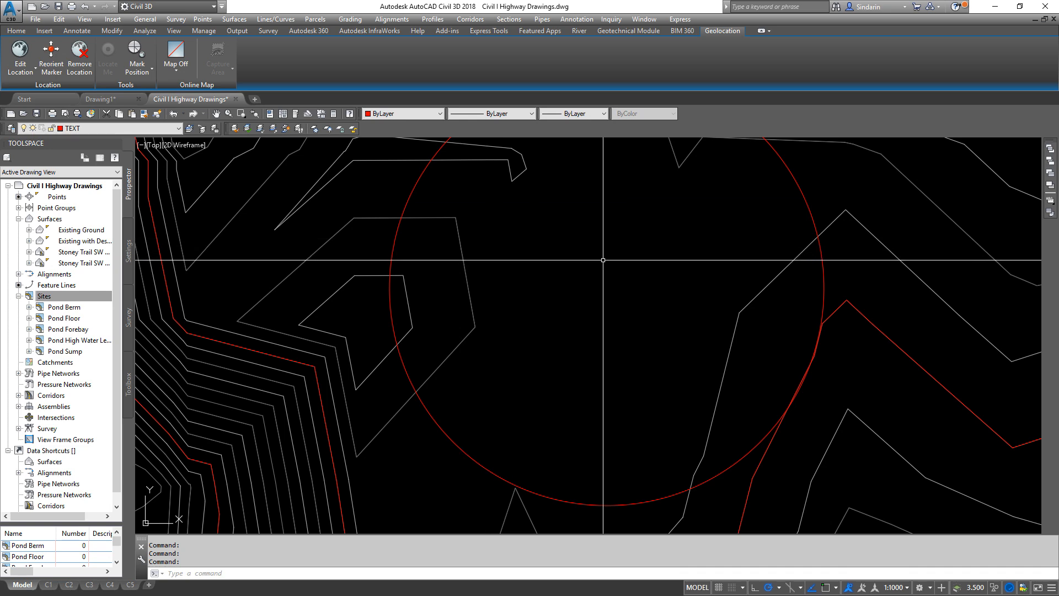
{"action": "right_click", "coordinate": [715, 123]}
{"action": "mouse_move", "coordinate": [744, 131]}
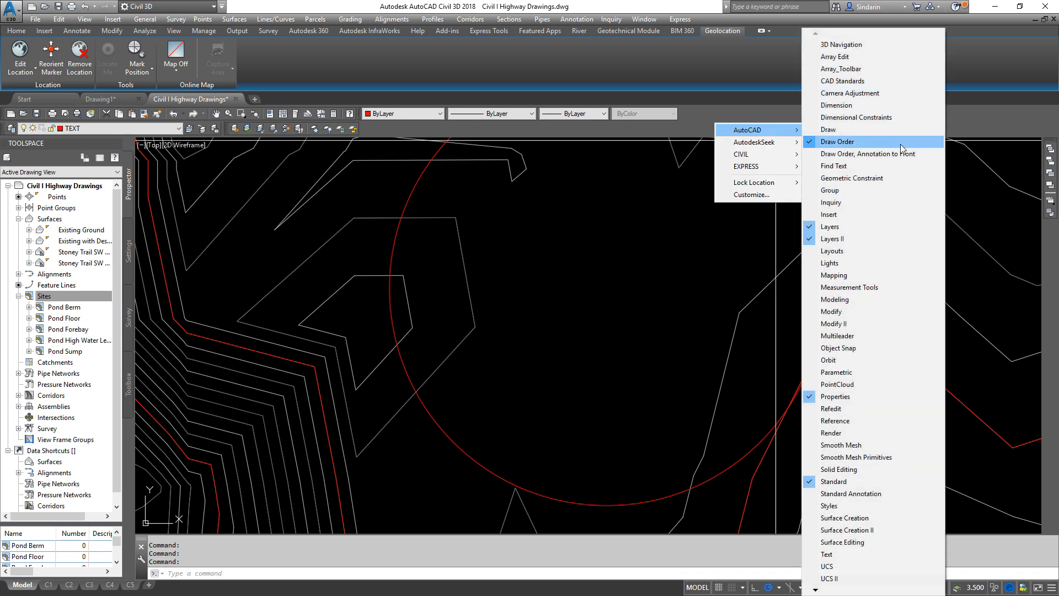
{"action": "left_click", "coordinate": [860, 130]}
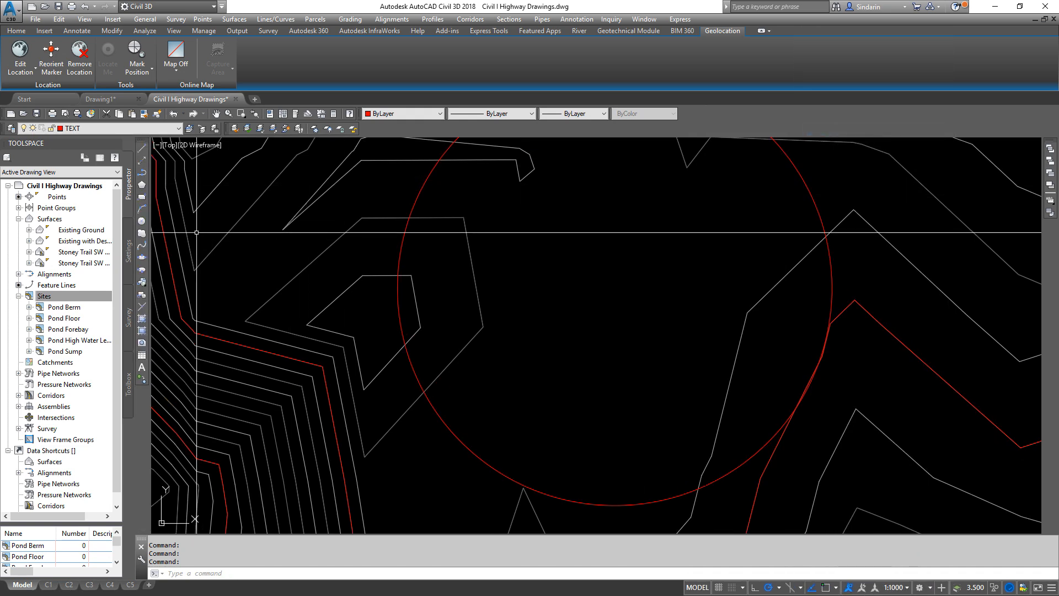
- Draw a 100 by 100 m rectangle inside the site circle, starting from a corner just northwest of the circle's centre
{"action": "left_click", "coordinate": [143, 198]}
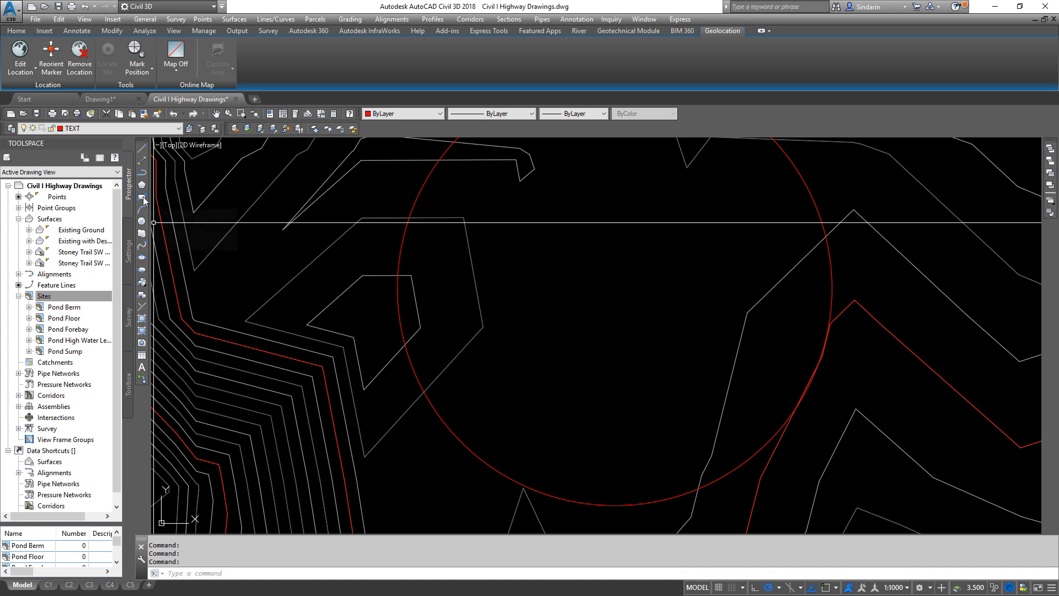
{"action": "left_click", "coordinate": [526, 229]}
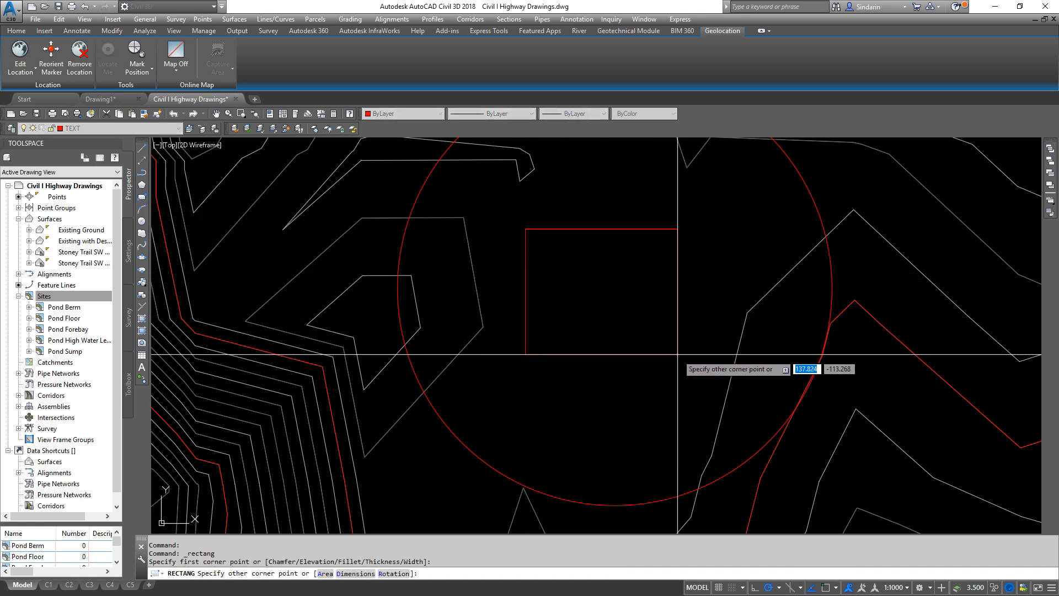
{"action": "type", "text": "100"}
{"action": "key", "text": "Tab"}
{"action": "type", "text": "100"}
{"action": "key", "text": "Return"}
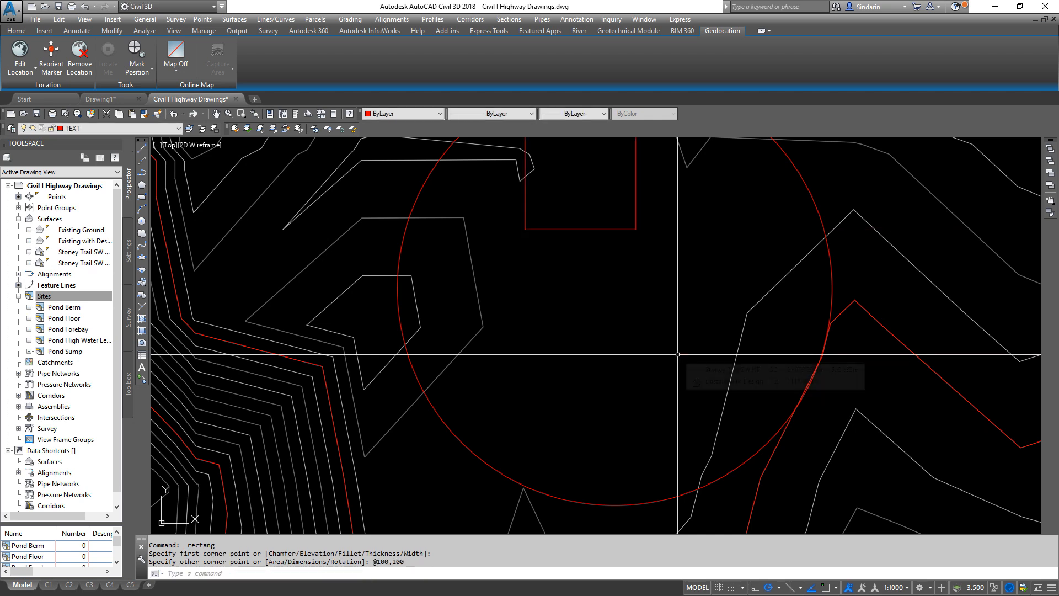
- Move the square from its middle to roughly the centre of the site circle
{"action": "key", "text": "Return"}
{"action": "key", "text": "Return"}
{"action": "key", "text": "Escape"}
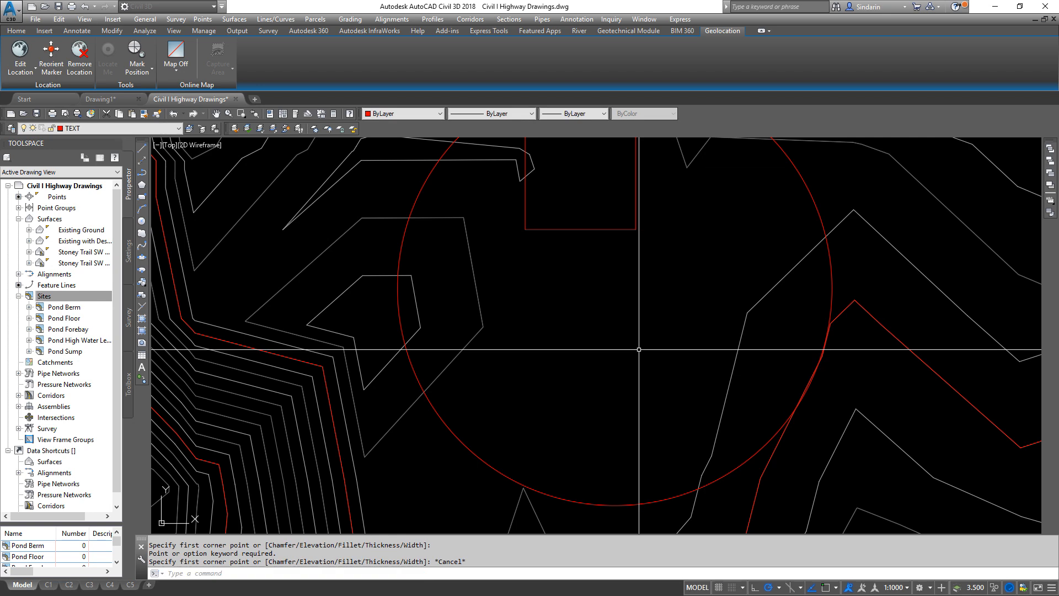
{"action": "scroll", "coordinate": [580, 255], "scroll_direction": "down", "scroll_amount": 2}
{"action": "left_click", "coordinate": [593, 257]}
{"action": "left_click", "coordinate": [585, 229]}
{"action": "type", "text": "m"}
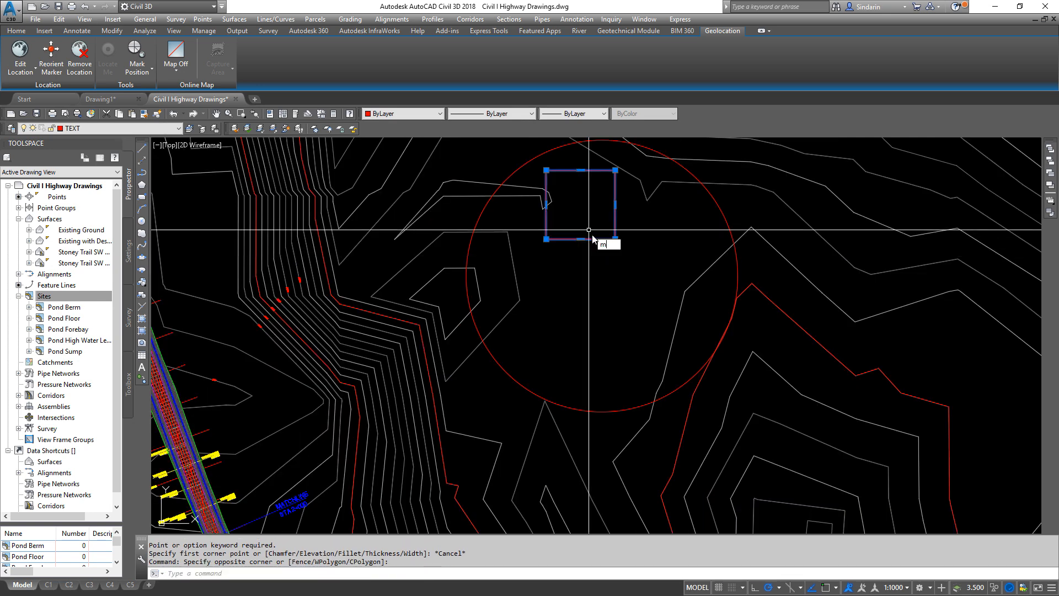
{"action": "key", "text": "Return"}
{"action": "left_click", "coordinate": [580, 199]}
{"action": "left_click", "coordinate": [600, 272]}
- Rotate the square clockwise about a point near its centre so its sides run diagonally
{"action": "type", "text": "ro"}
{"action": "key", "text": "Return"}
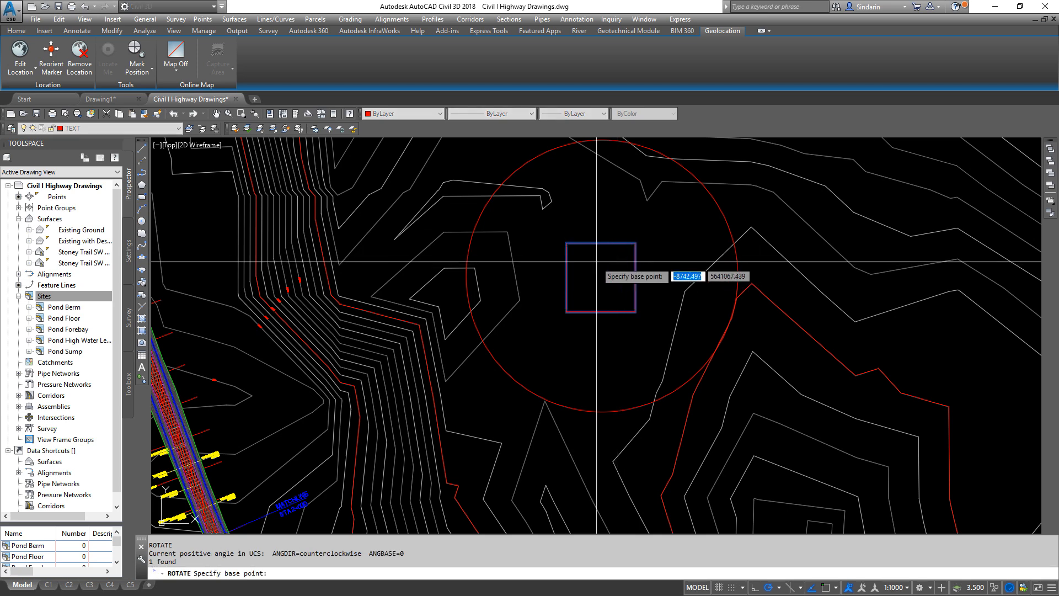
{"action": "left_click", "coordinate": [606, 271]}
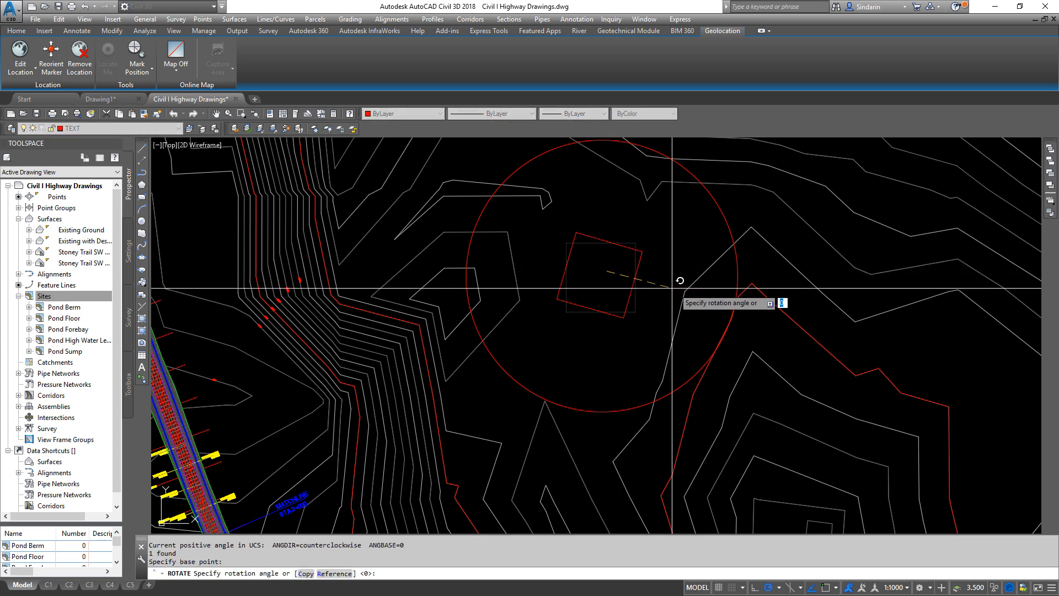
{"action": "left_click", "coordinate": [814, 408]}
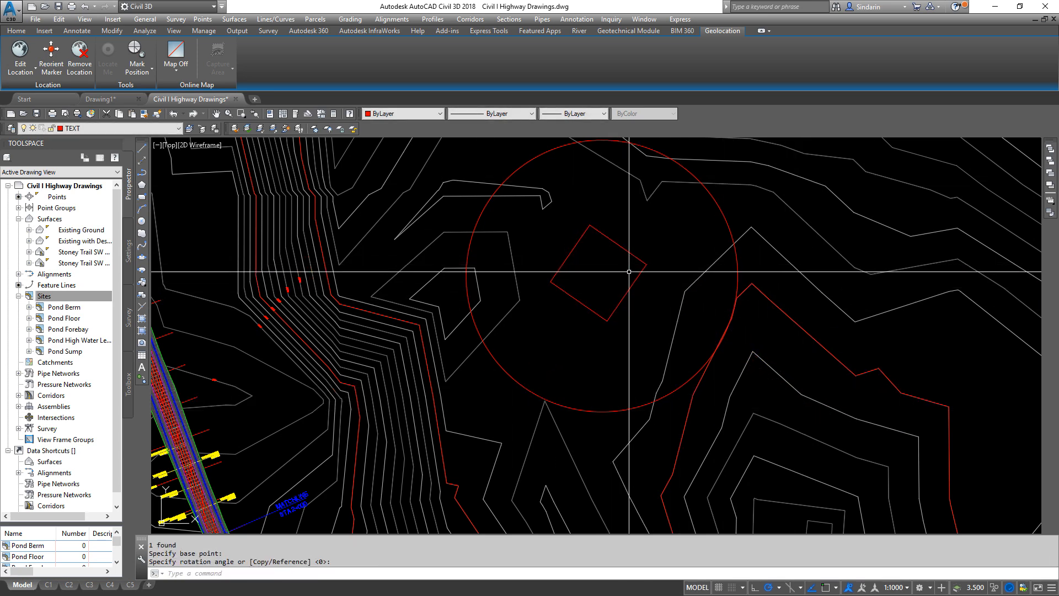
- Convert the rotated square to a feature line in the Pond Floor site, with style EDDT Feature Line Cyan and elevation assignment enabled
{"action": "scroll", "coordinate": [640, 288], "scroll_direction": "up", "scroll_amount": 2}
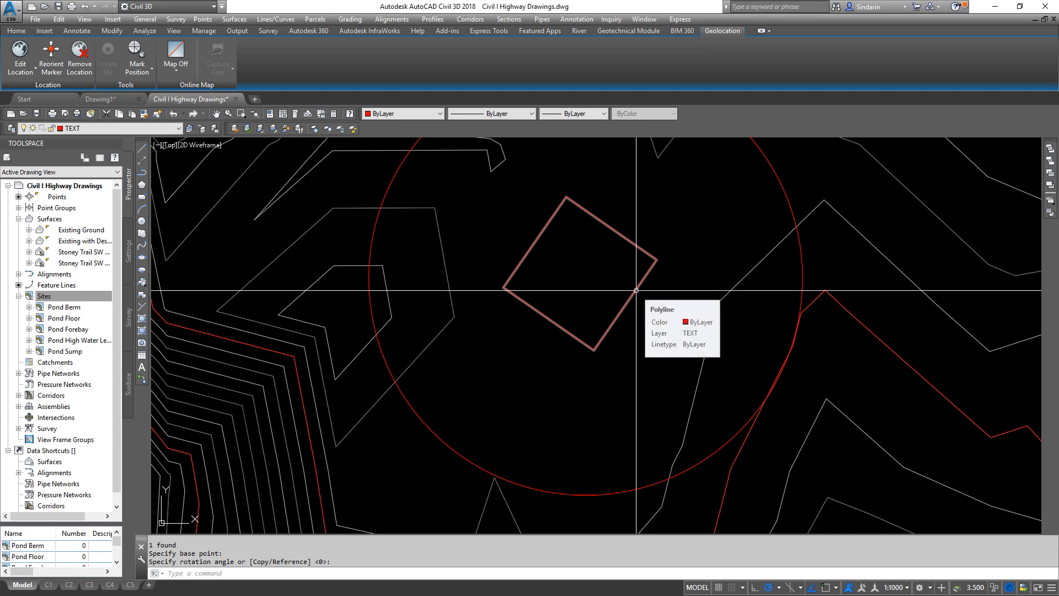
{"action": "scroll", "coordinate": [640, 249], "scroll_direction": "up", "scroll_amount": 2}
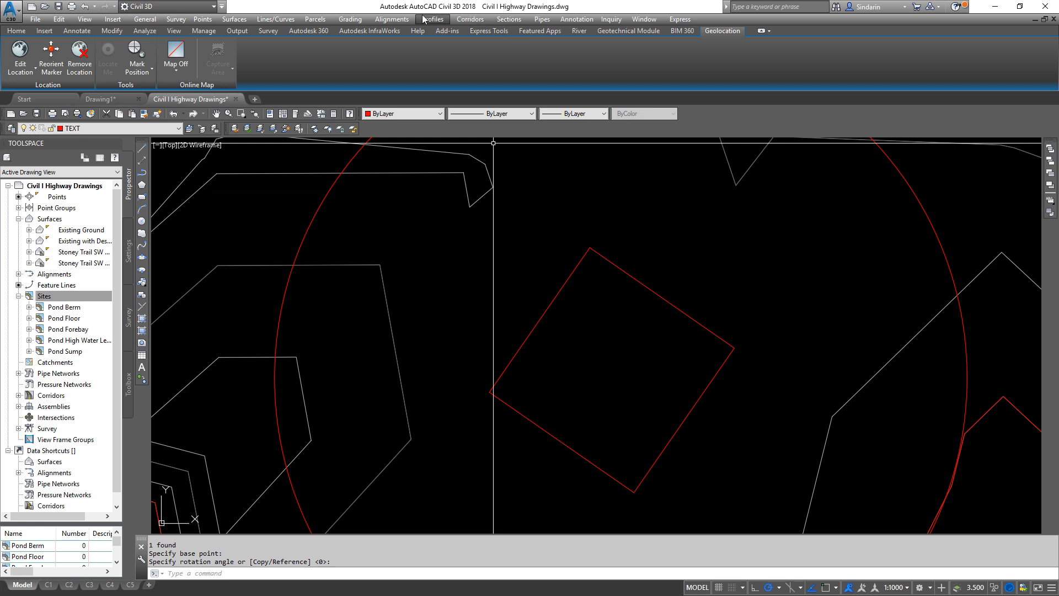
{"action": "left_click", "coordinate": [355, 19]}
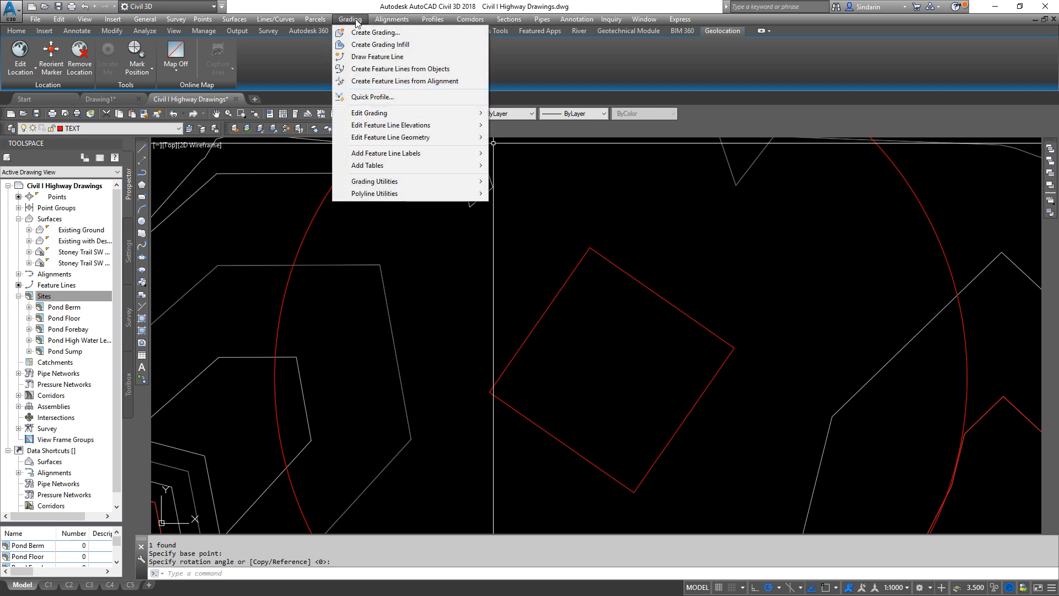
{"action": "left_click", "coordinate": [392, 70]}
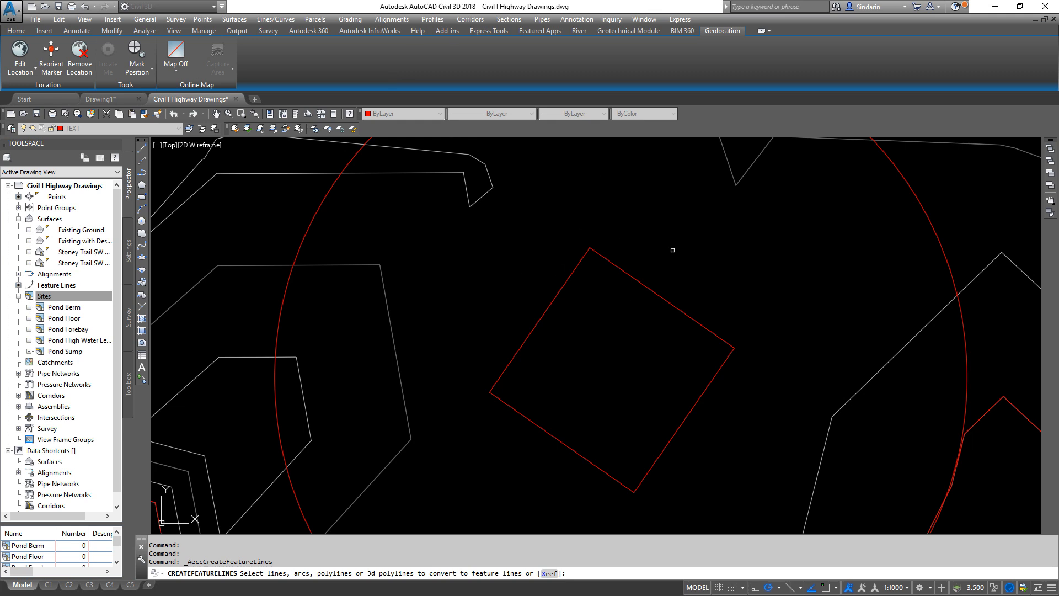
{"action": "left_click", "coordinate": [634, 278]}
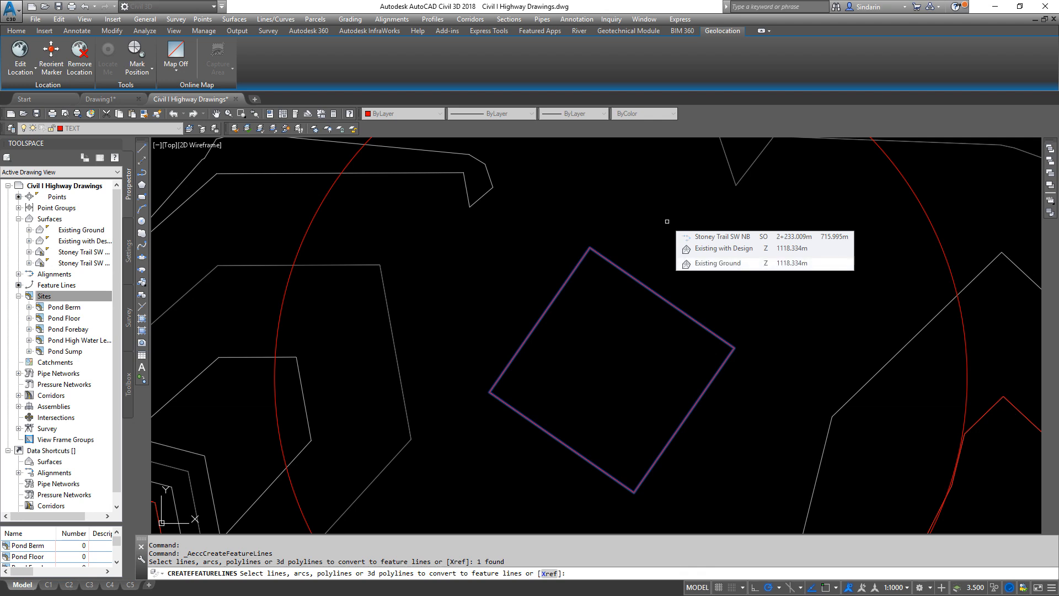
{"action": "key", "text": "Return"}
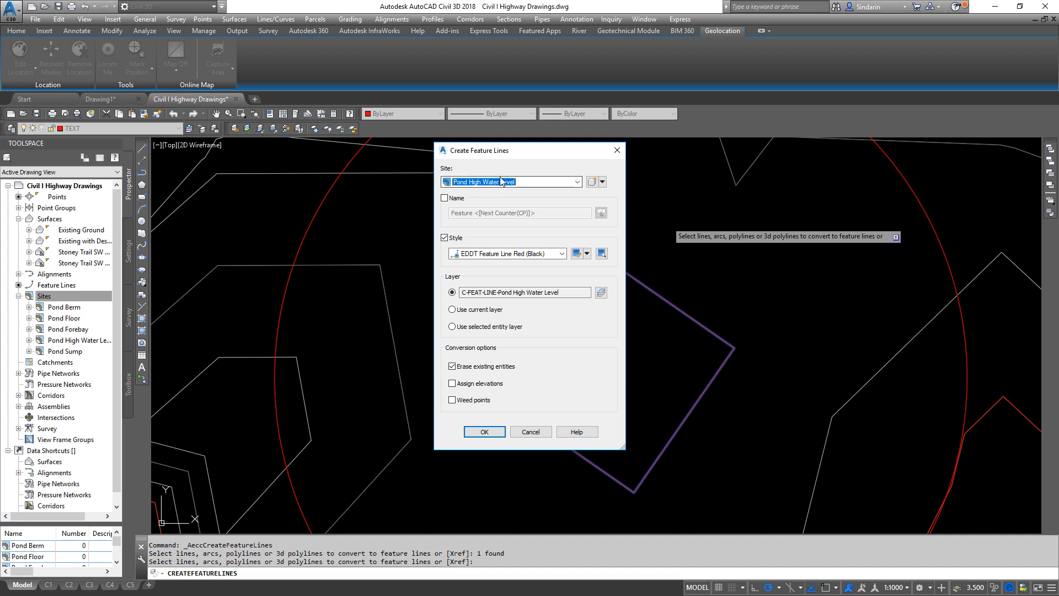
{"action": "left_click", "coordinate": [577, 181]}
{"action": "left_click", "coordinate": [486, 210]}
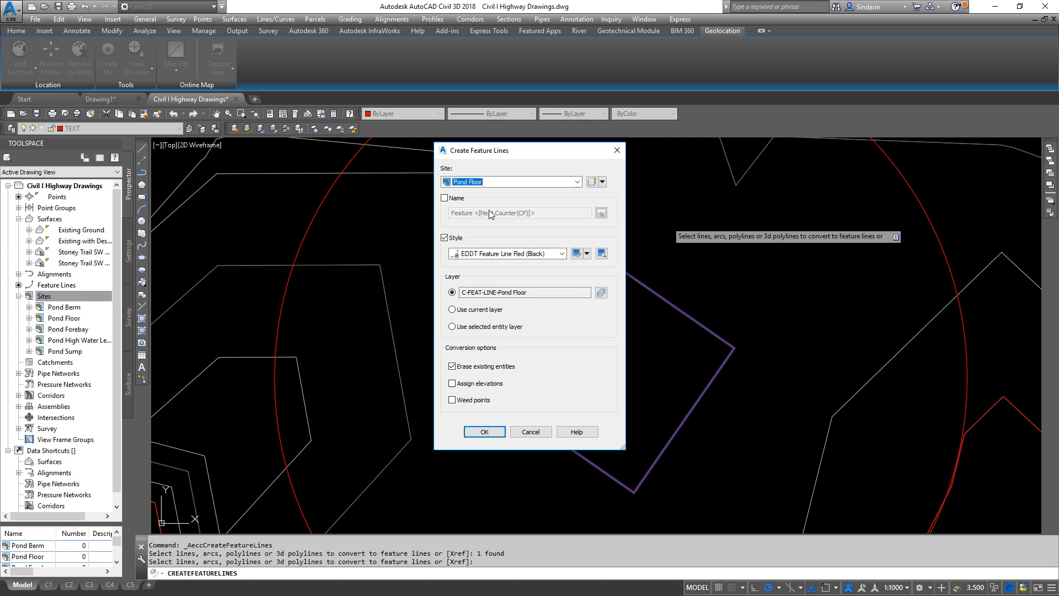
{"action": "left_click", "coordinate": [544, 254]}
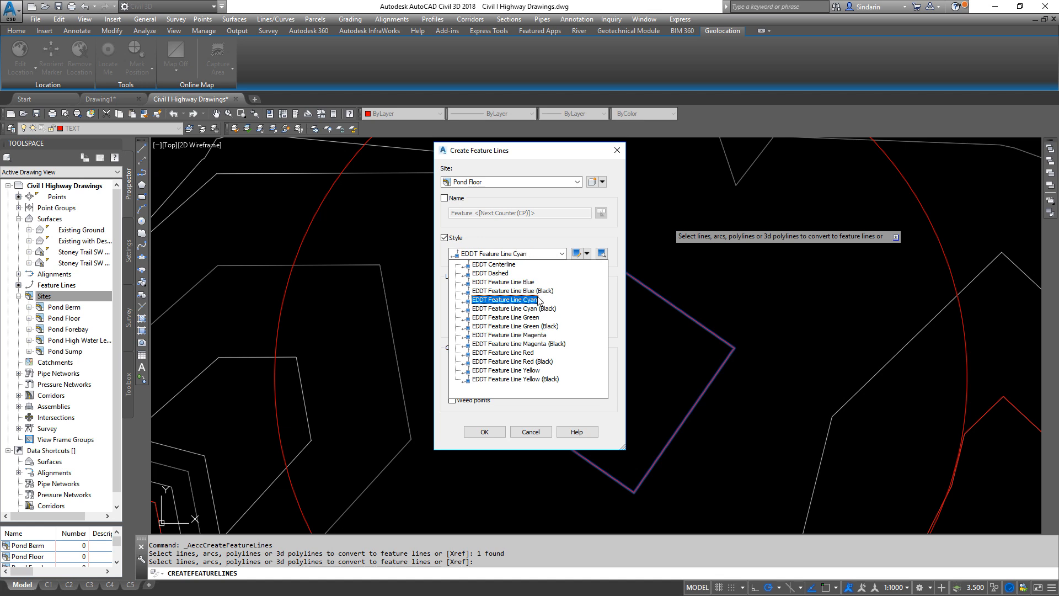
{"action": "left_click", "coordinate": [521, 300]}
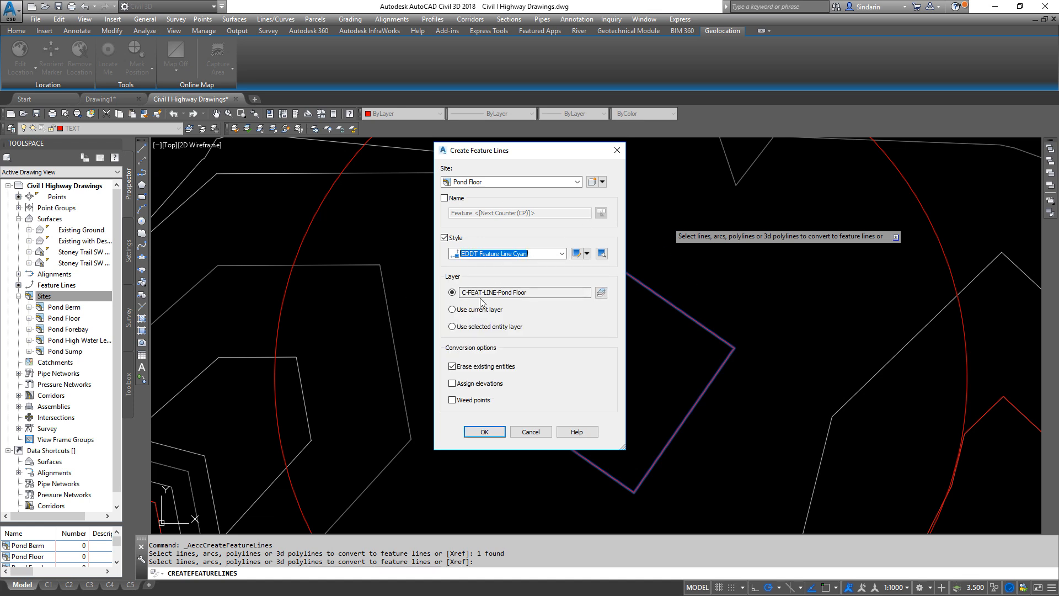
{"action": "left_click_drag", "start_coordinate": [463, 293], "coordinate": [528, 303]}
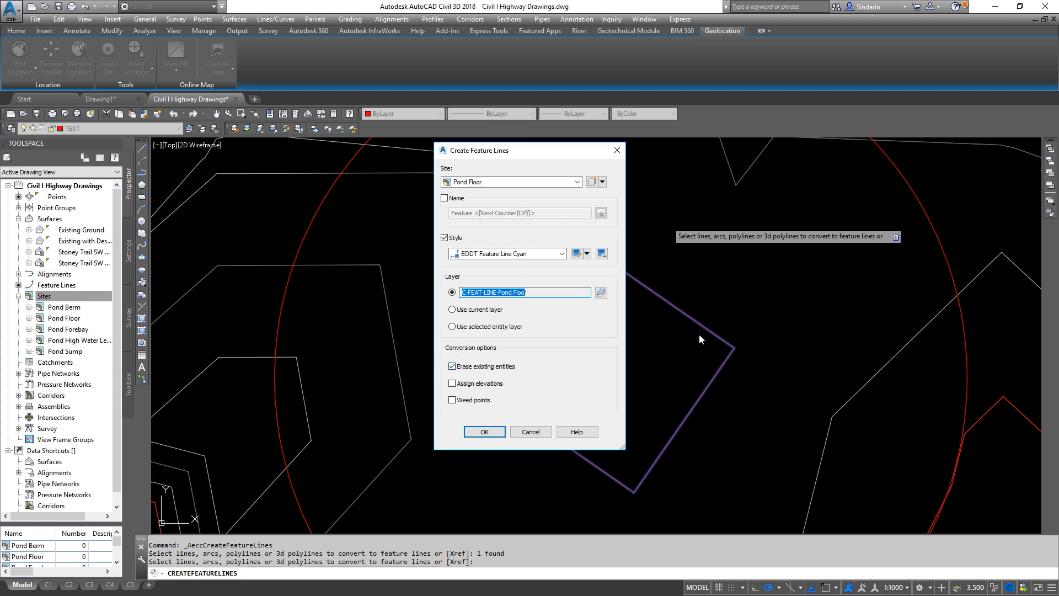
{"action": "left_click", "coordinate": [466, 383]}
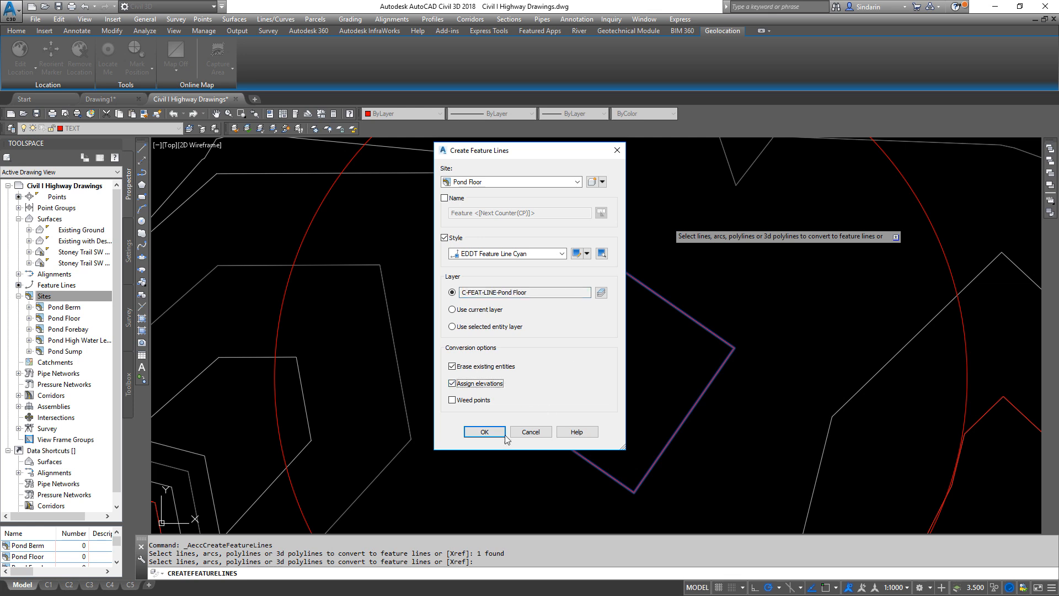
{"action": "left_click", "coordinate": [484, 432]}
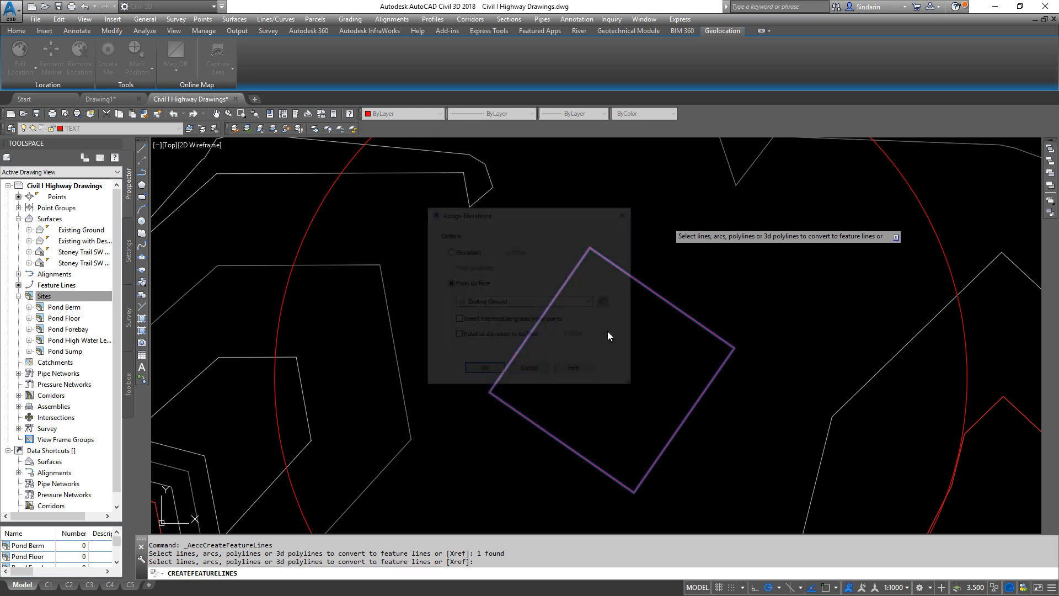
- Assign the feature line's elevations from the Existing Ground surface and save the drawing
{"action": "left_click_drag", "start_coordinate": [526, 228], "coordinate": [561, 196]}
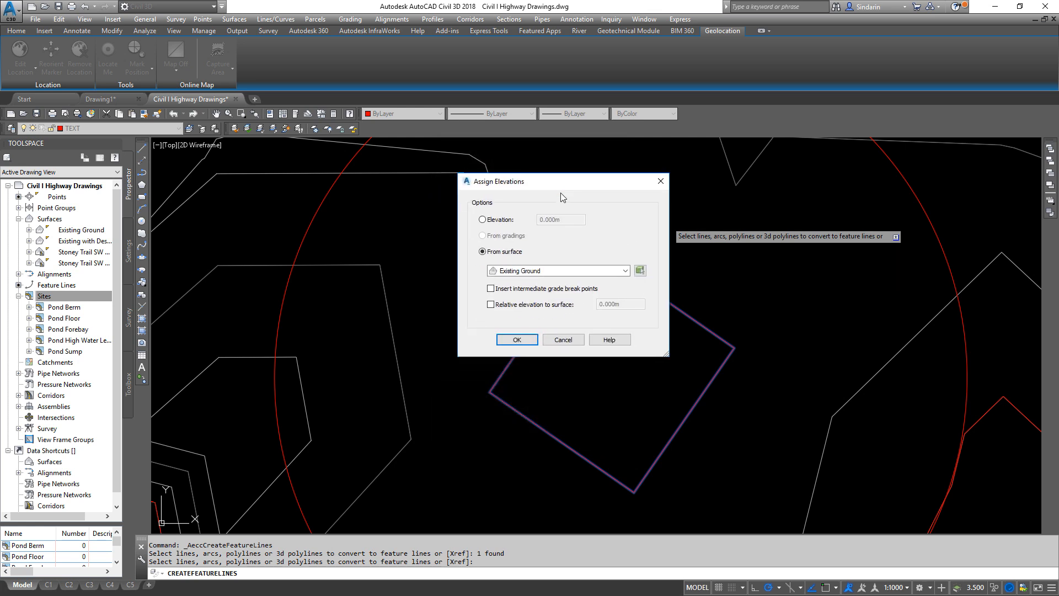
{"action": "left_click", "coordinate": [555, 271]}
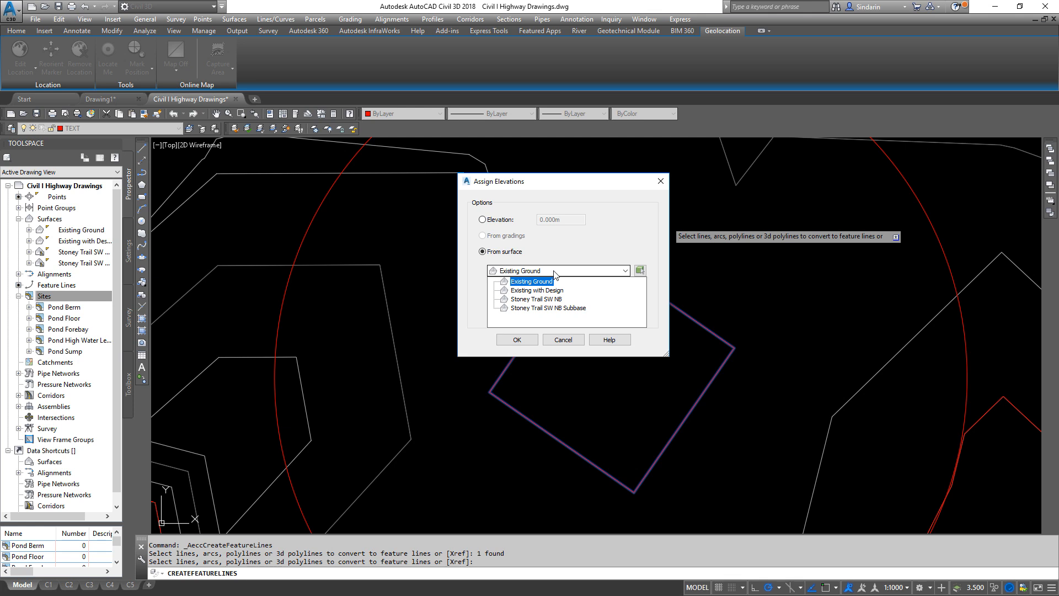
{"action": "left_click", "coordinate": [551, 282]}
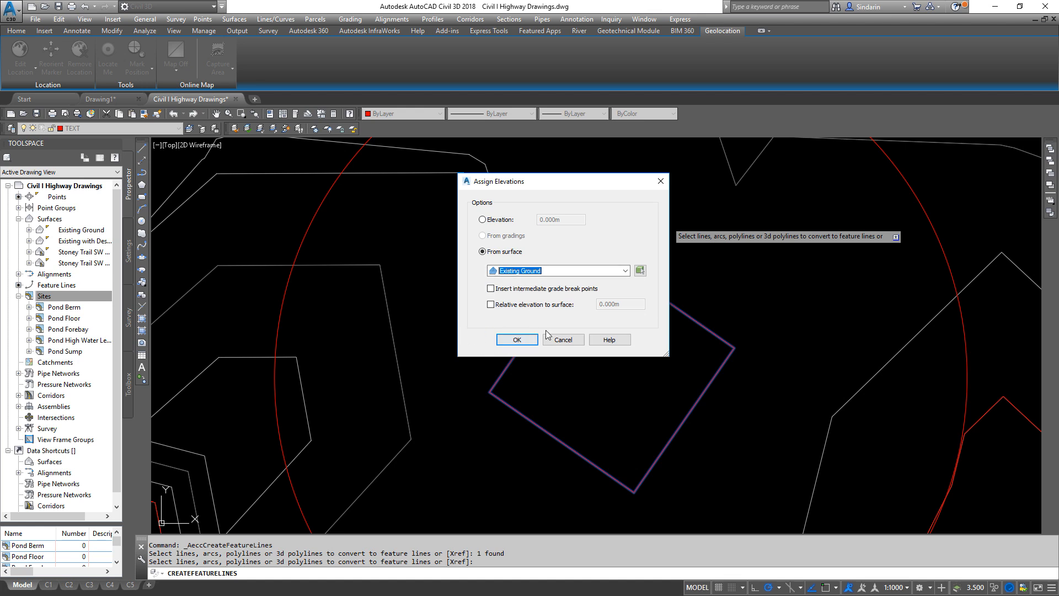
{"action": "left_click", "coordinate": [523, 340]}
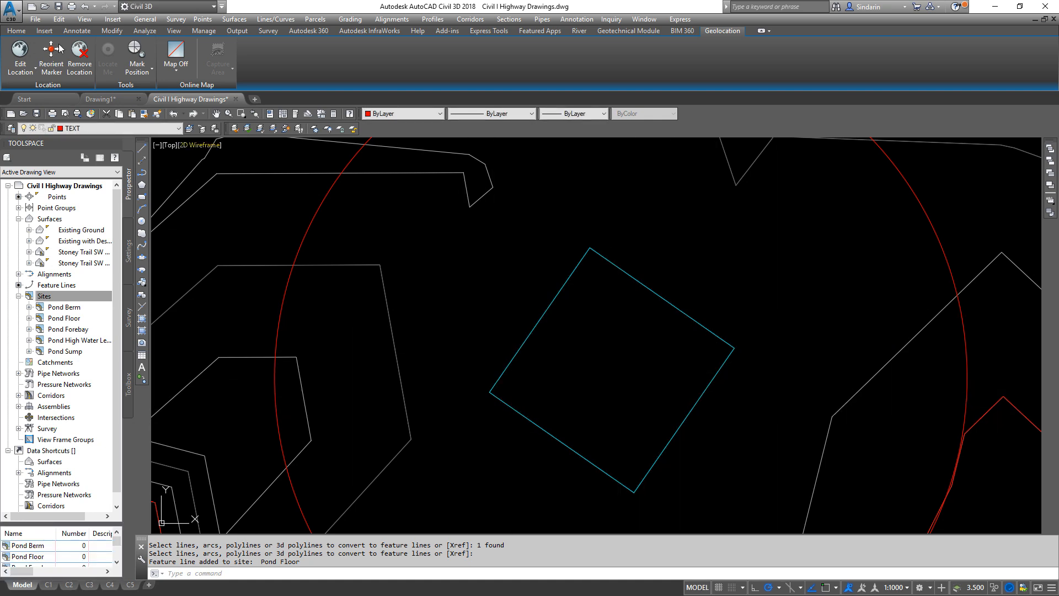
{"action": "left_click", "coordinate": [60, 7]}
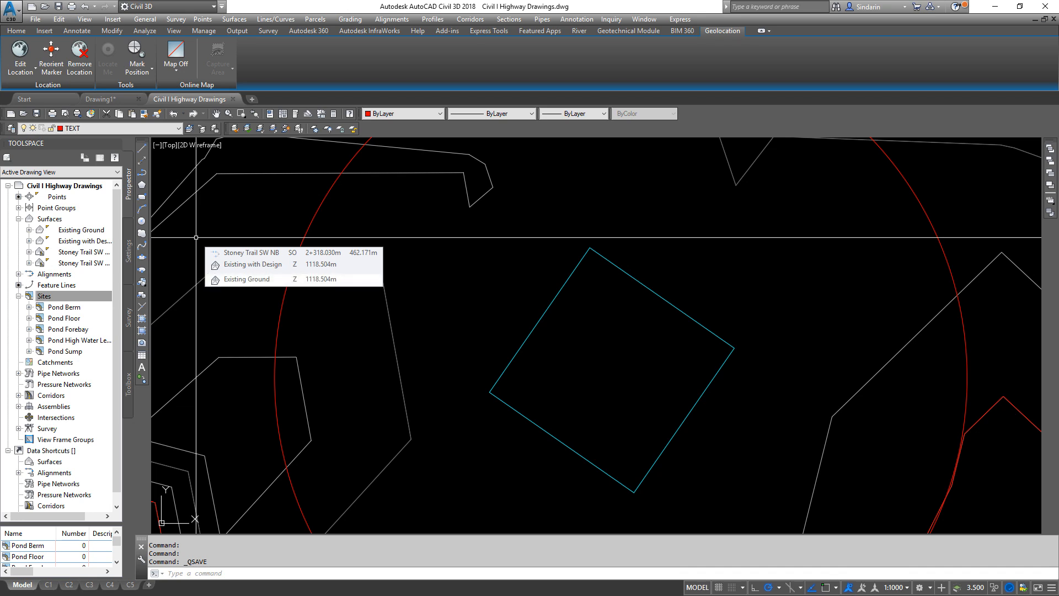
- Set all elevation points of the pond floor feature line to 1118.5 m in the Elevation Editor
{"action": "left_click", "coordinate": [524, 342]}
{"action": "left_click", "coordinate": [513, 295]}
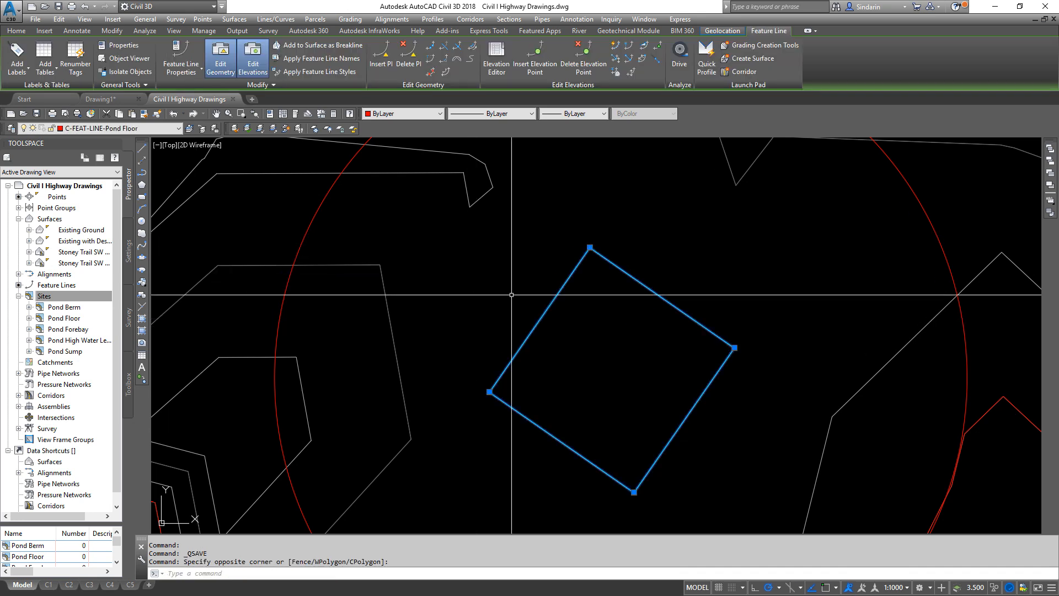
{"action": "right_click", "coordinate": [530, 309]}
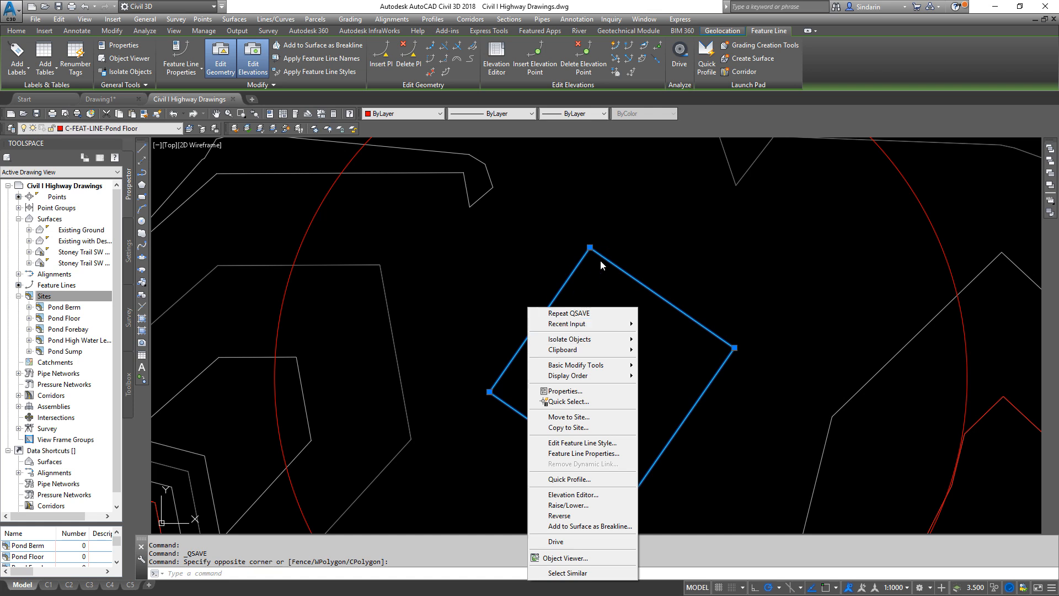
{"action": "left_click", "coordinate": [610, 498]}
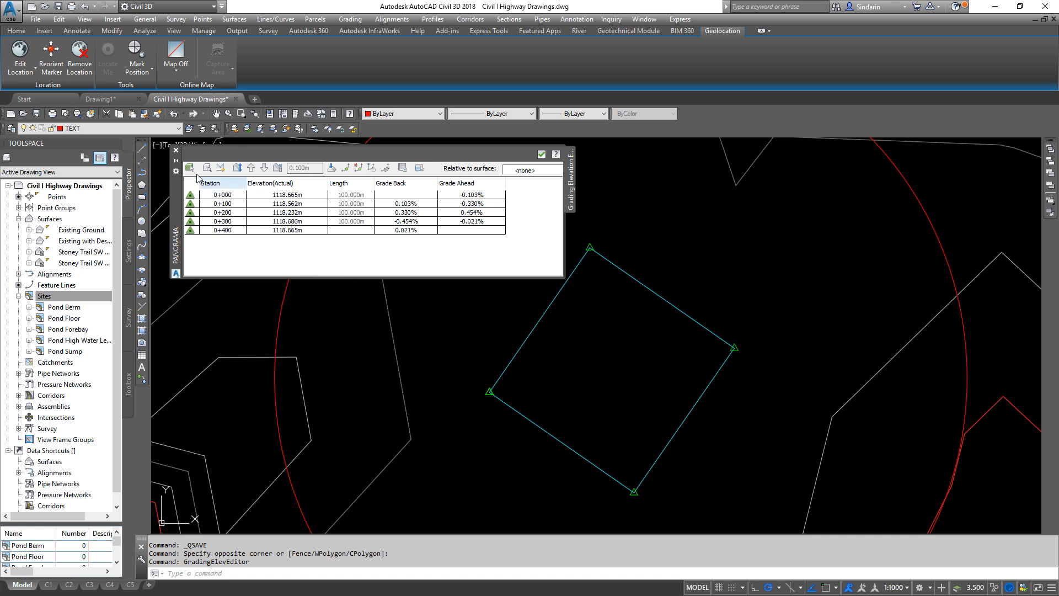
{"action": "key", "text": "ctrl+a"}
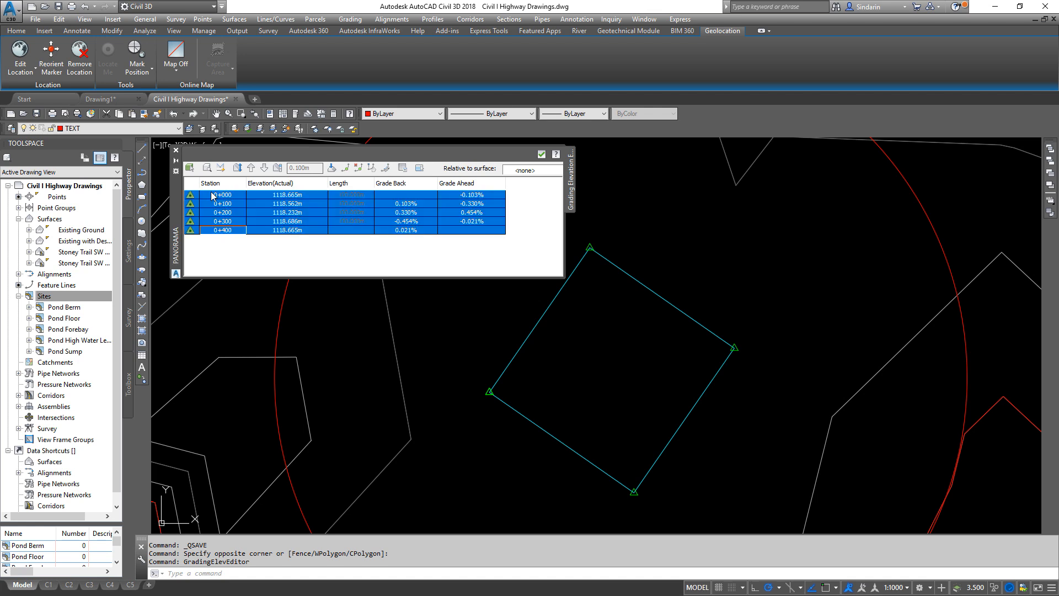
{"action": "double_click", "coordinate": [282, 197]}
{"action": "type", "text": "1118.5"}
{"action": "key", "text": "Return"}
{"action": "left_click", "coordinate": [711, 309]}
{"action": "left_click", "coordinate": [596, 374]}
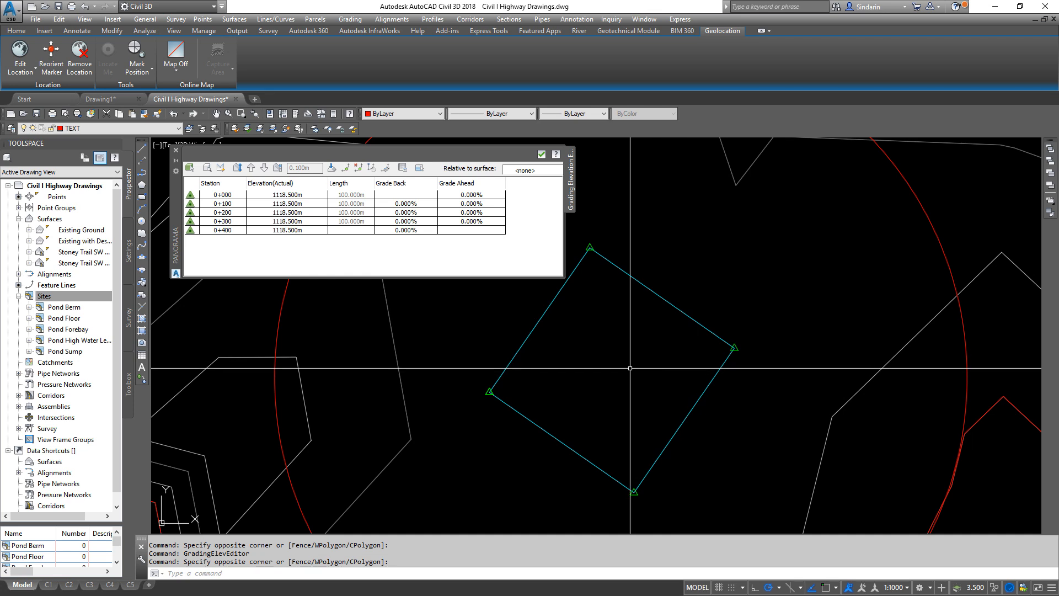
- Identify the pond floor corners by station and set the grade ahead at station 0+100 to -2%
{"action": "left_click", "coordinate": [223, 196]}
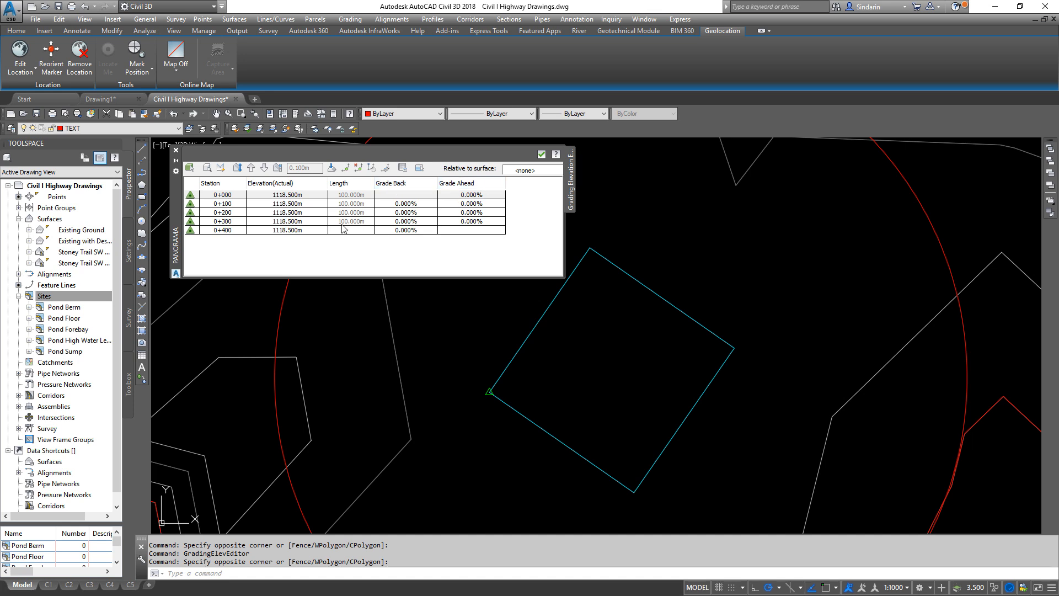
{"action": "left_click", "coordinate": [232, 206]}
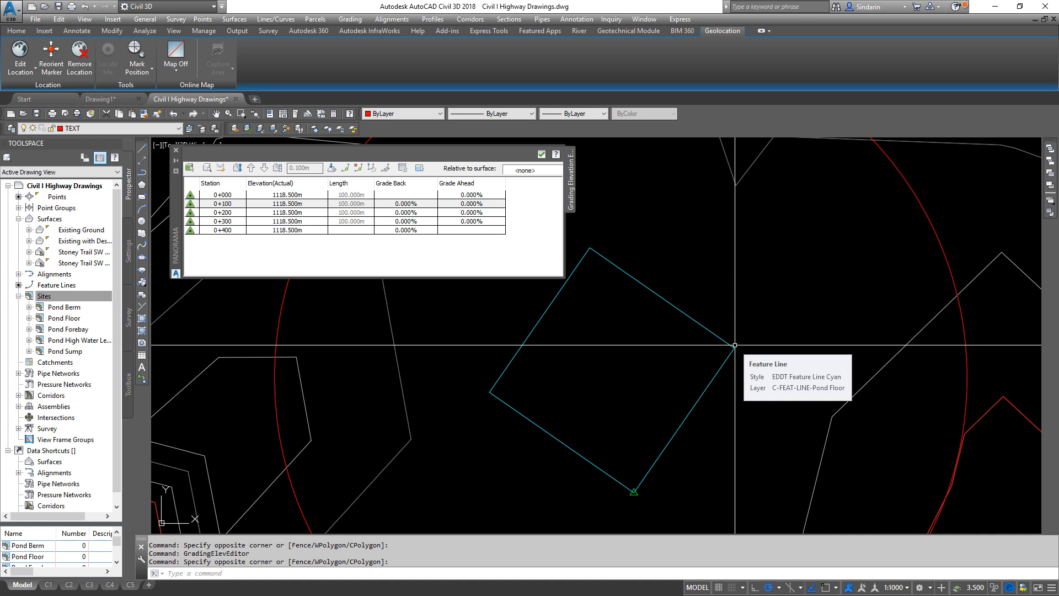
{"action": "left_click", "coordinate": [217, 193]}
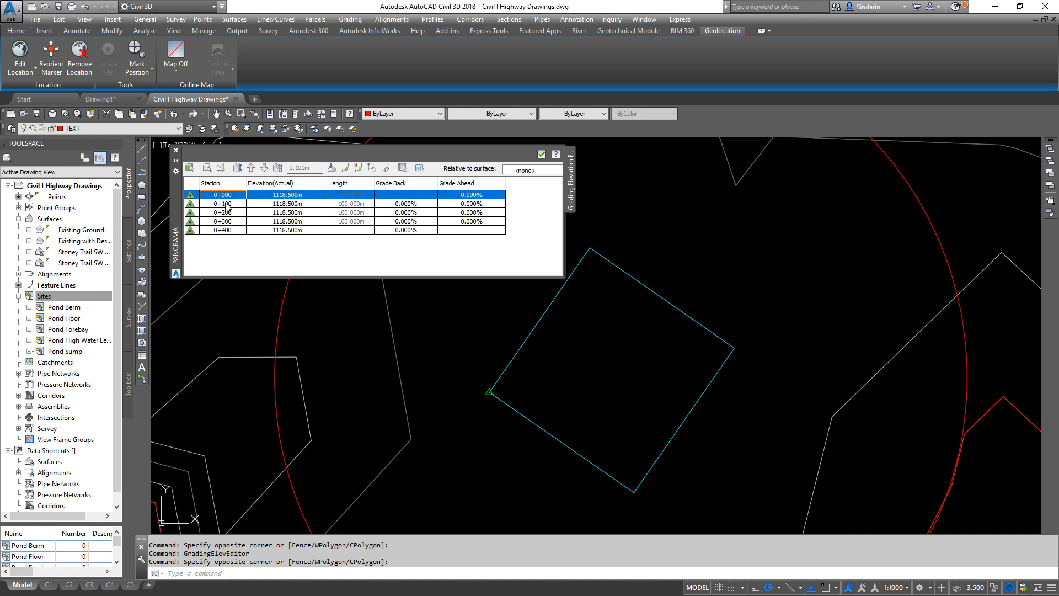
{"action": "left_click", "coordinate": [225, 205]}
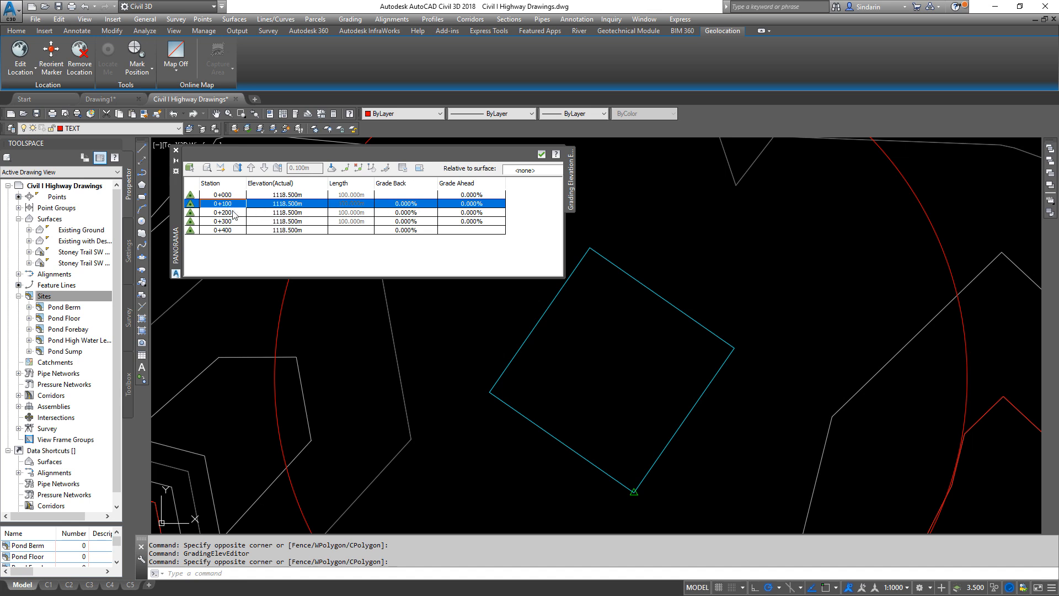
{"action": "left_click", "coordinate": [228, 214]}
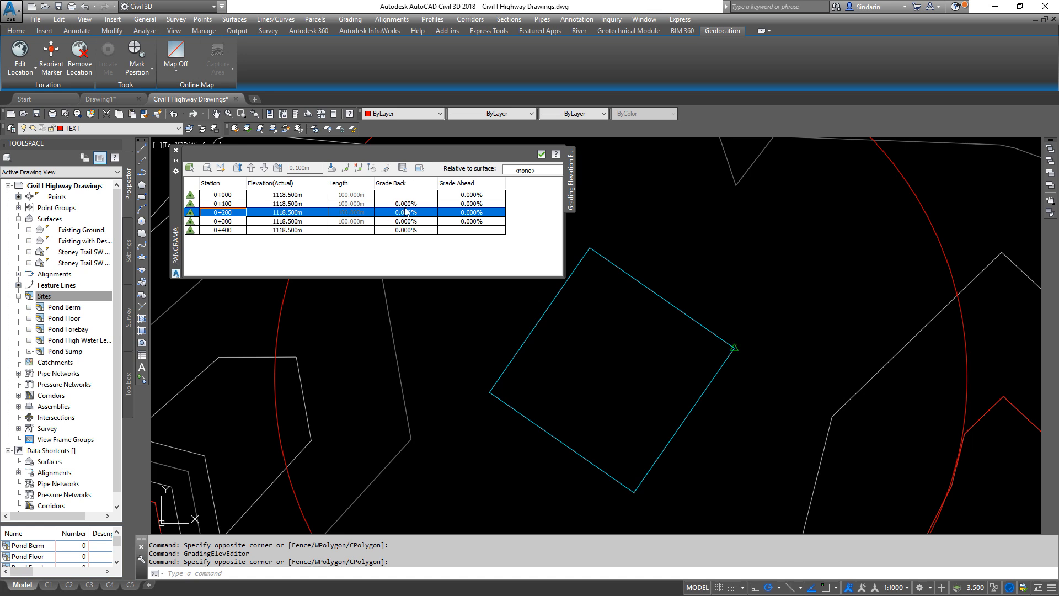
{"action": "left_click", "coordinate": [407, 214]}
{"action": "left_click", "coordinate": [224, 205]}
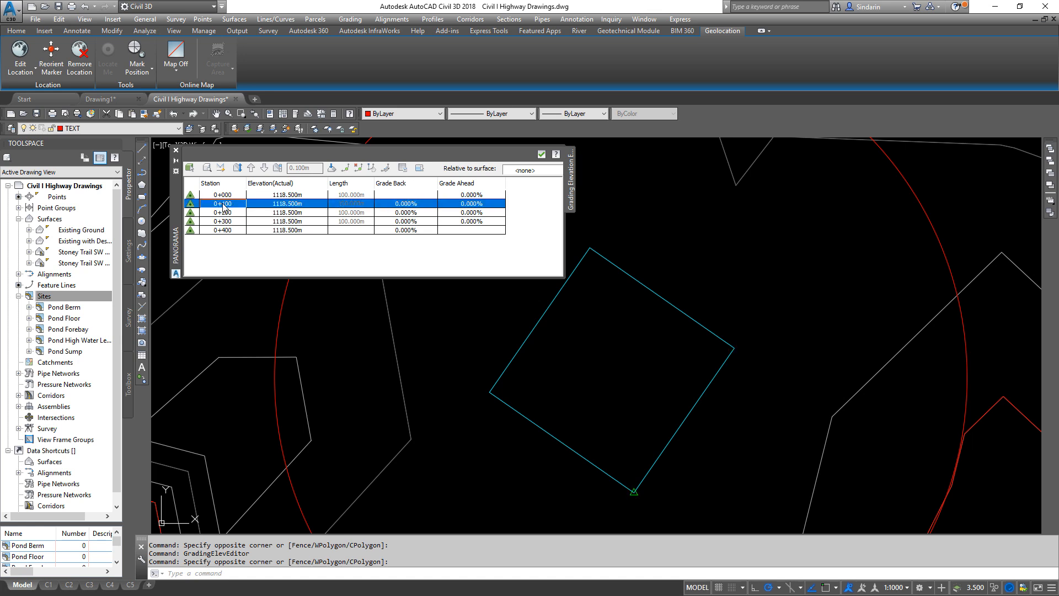
{"action": "left_click", "coordinate": [459, 205]}
{"action": "type", "text": "-2"}
{"action": "key", "text": "Return"}
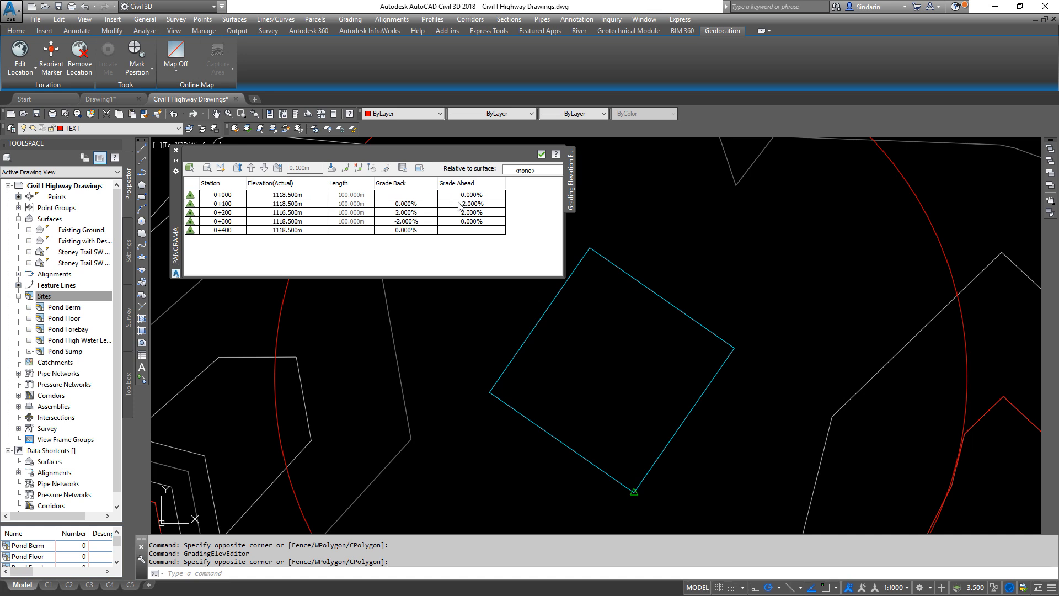
{"action": "left_click", "coordinate": [471, 215]}
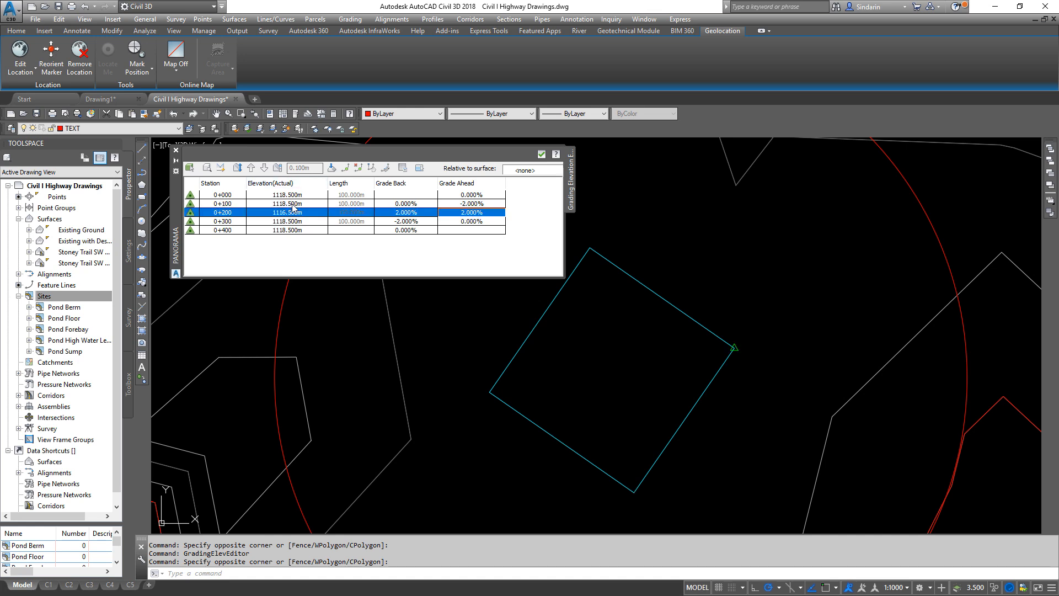
- Set the pond floor feature line's grade ahead at station 0+200 to 0%
{"action": "left_click", "coordinate": [228, 222]}
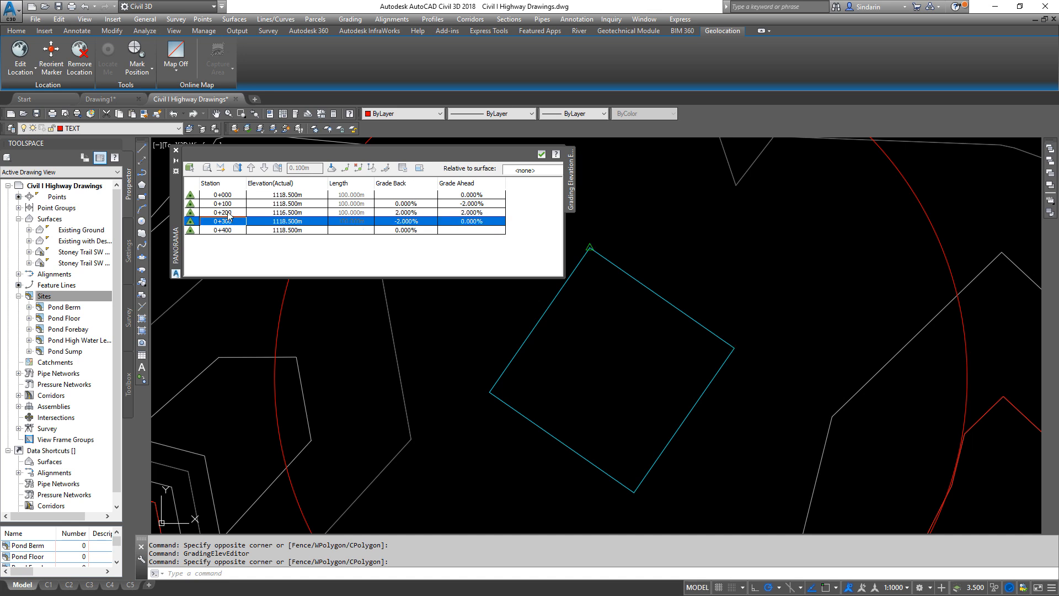
{"action": "double_click", "coordinate": [464, 212]}
{"action": "type", "text": "0"}
{"action": "key", "text": "Return"}
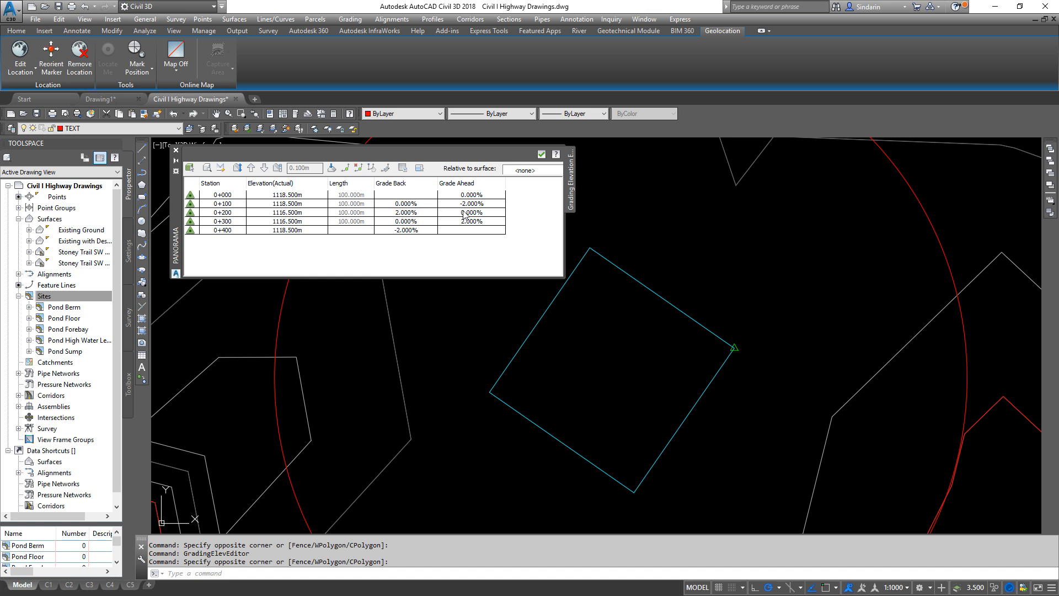
{"action": "left_click", "coordinate": [466, 223]}
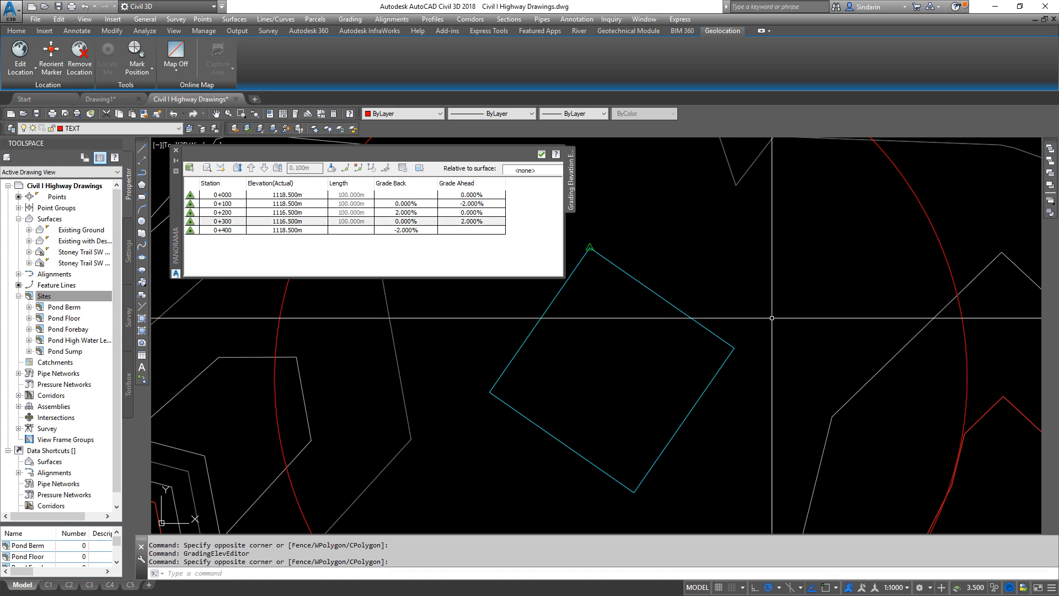
- Create a TIN surface named Pond Floor with style EDDT Design 0.5m IDX & 0.1 INT and enable its automatic rebuild
{"action": "middle_click_drag", "start_coordinate": [653, 353], "coordinate": [699, 346]}
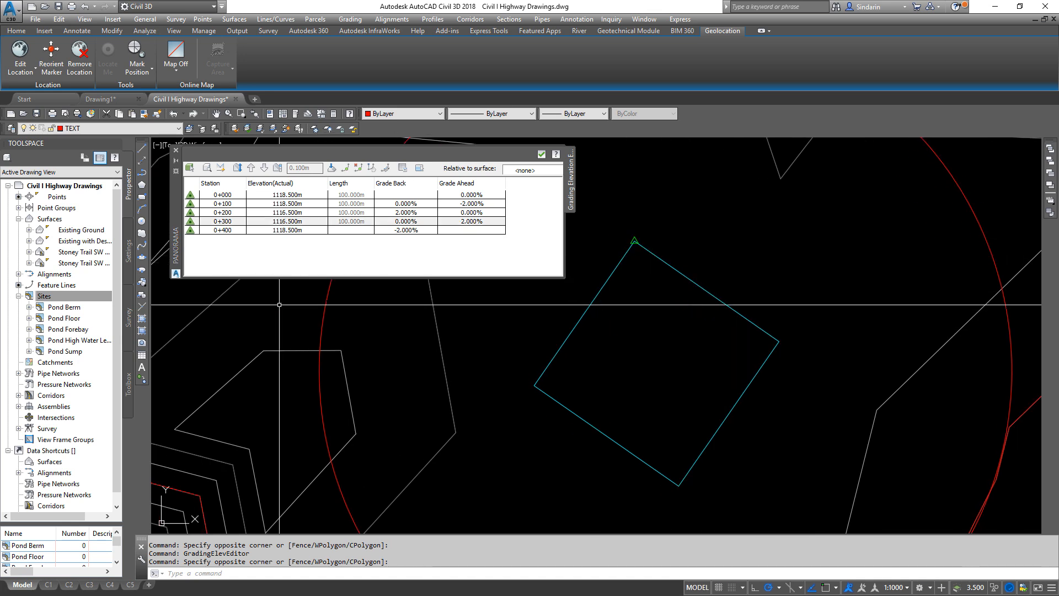
{"action": "right_click", "coordinate": [64, 220]}
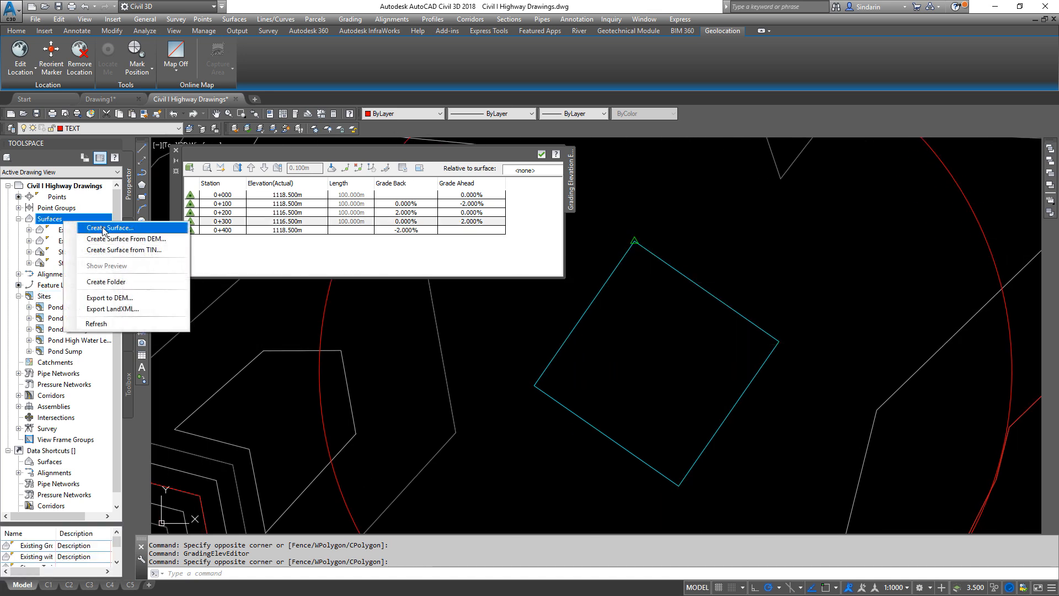
{"action": "left_click", "coordinate": [103, 229]}
{"action": "left_click", "coordinate": [625, 265]}
{"action": "type", "text": "Pond Floor"}
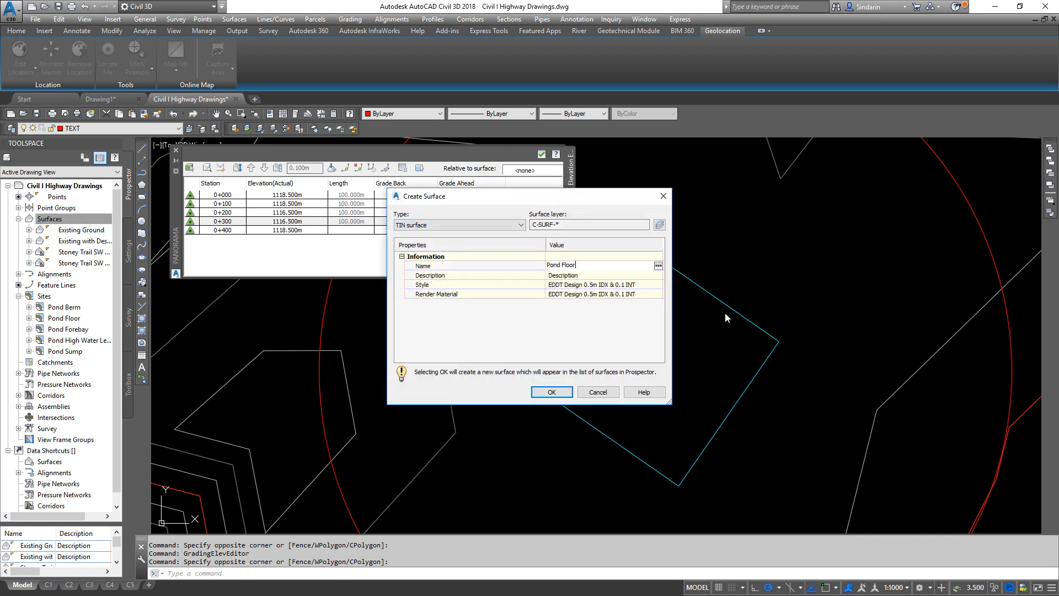
{"action": "key", "text": "Return"}
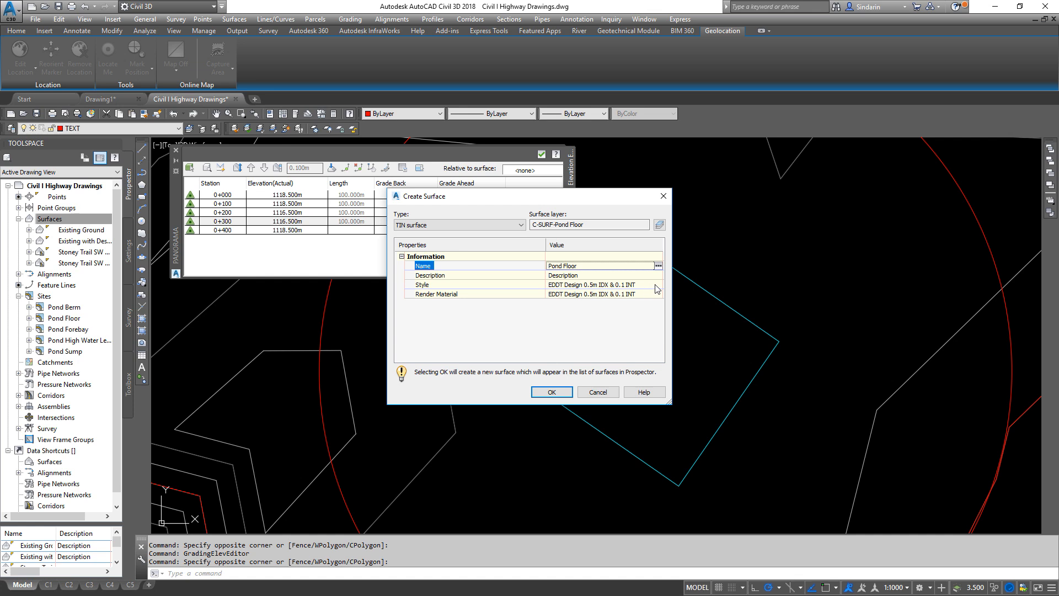
{"action": "left_click", "coordinate": [551, 393]}
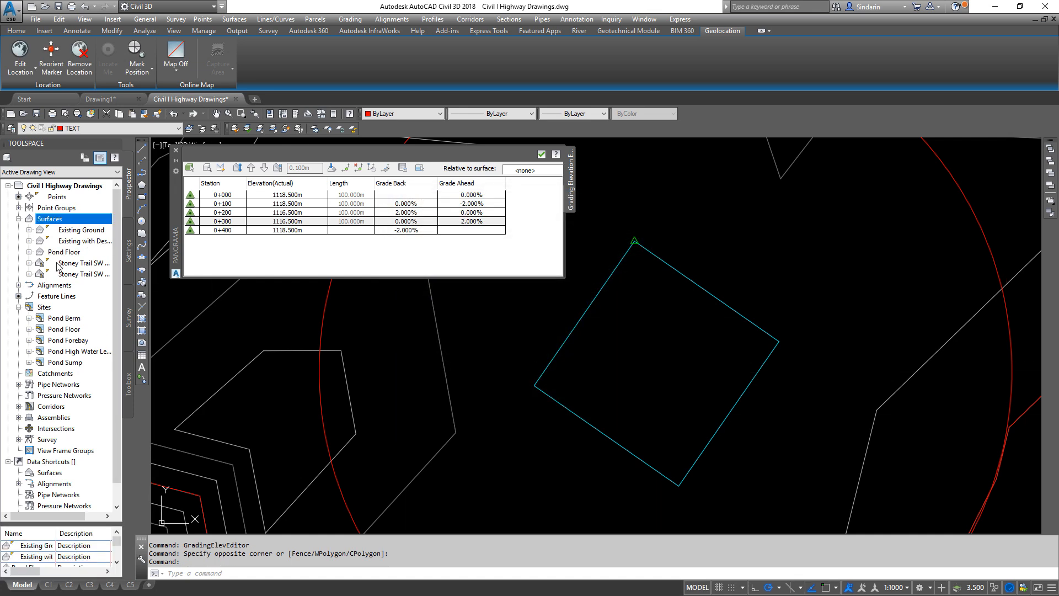
{"action": "right_click", "coordinate": [64, 253]}
{"action": "left_click", "coordinate": [116, 295]}
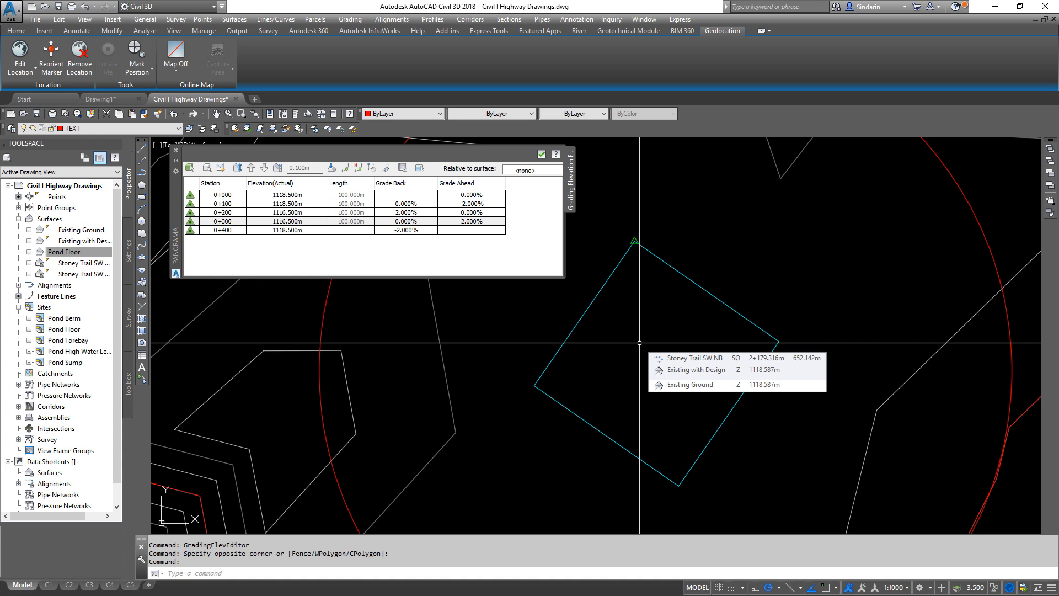
- Add the pond floor feature line to the Pond Floor surface as a Standard breakline
{"action": "left_click", "coordinate": [707, 291]}
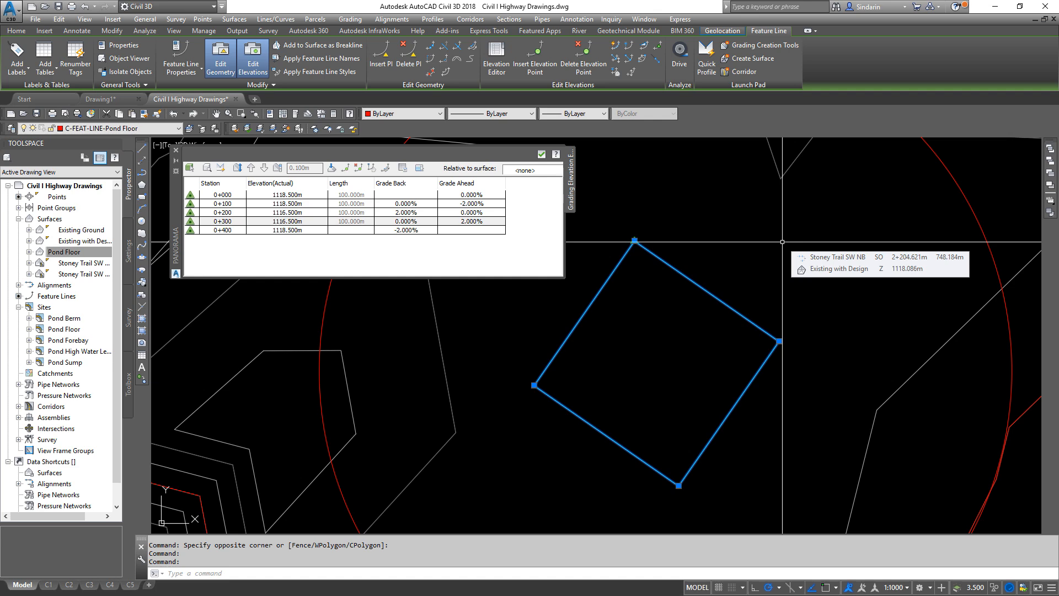
{"action": "right_click", "coordinate": [648, 301]}
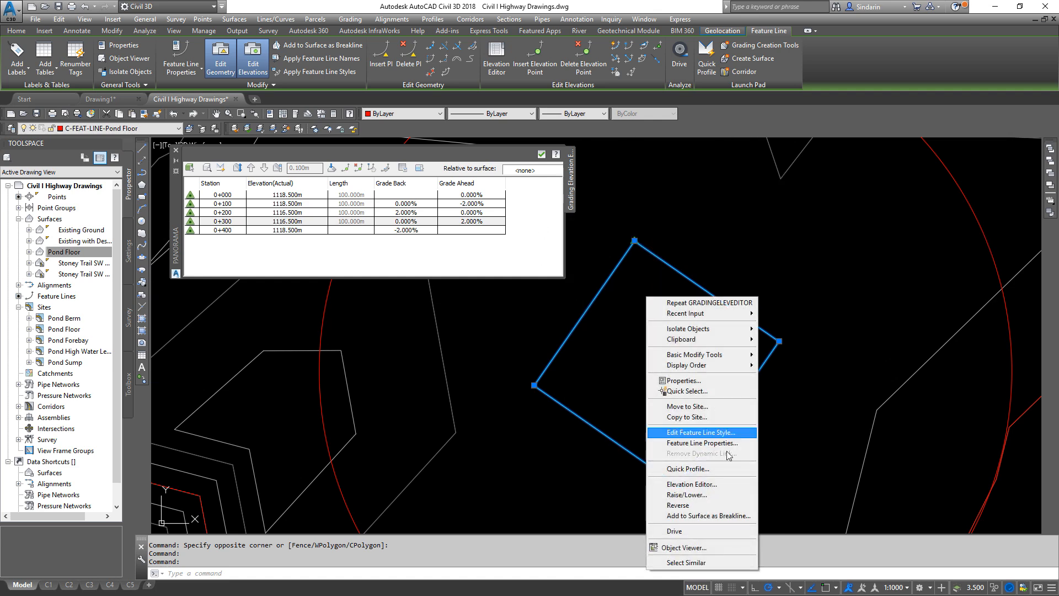
{"action": "left_click", "coordinate": [731, 521]}
{"action": "left_click", "coordinate": [516, 297]}
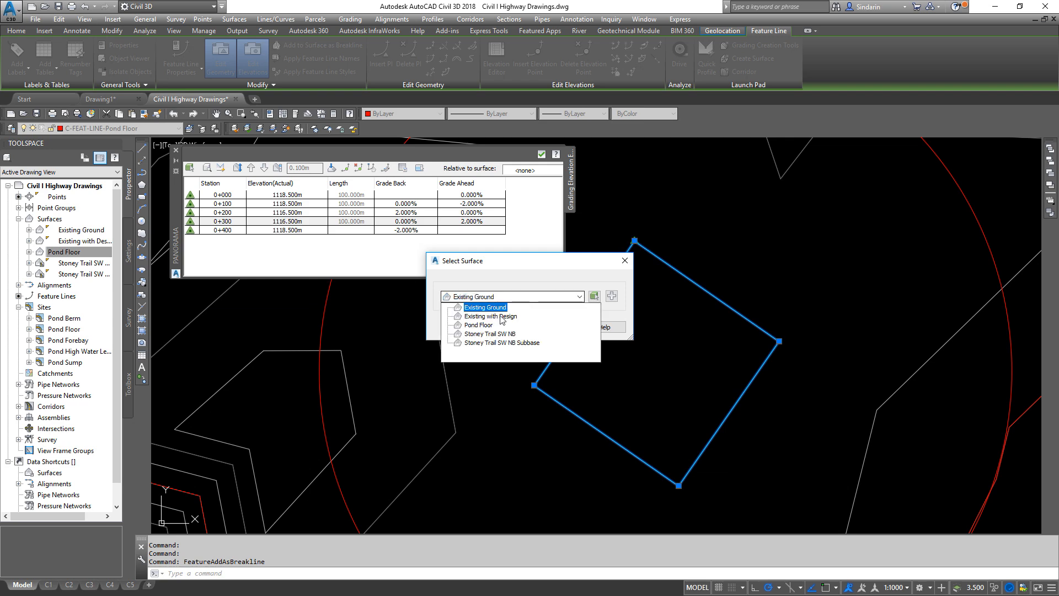
{"action": "left_click", "coordinate": [479, 325]}
{"action": "left_click", "coordinate": [509, 327]}
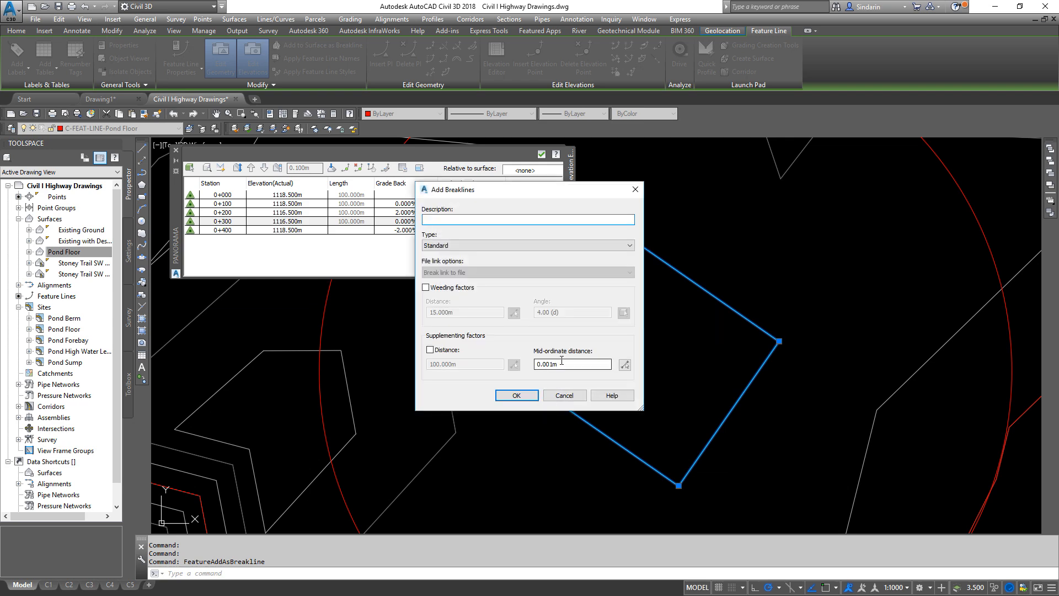
{"action": "left_click", "coordinate": [525, 396]}
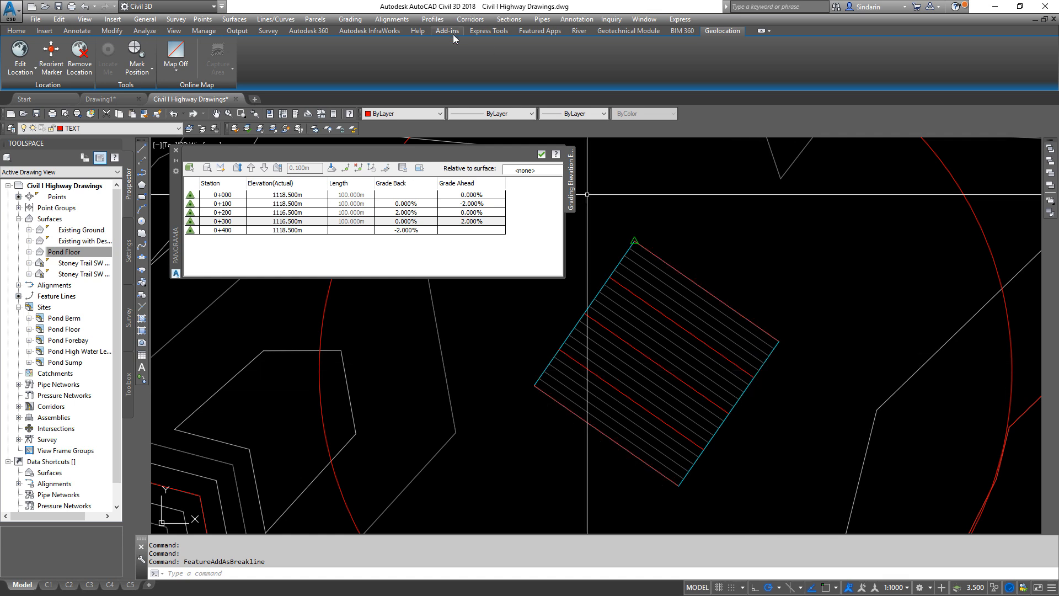
- Insert a PI at the midpoint of the pond floor's northeast edge, at elevation 1116.5 m
{"action": "left_click", "coordinate": [350, 18]}
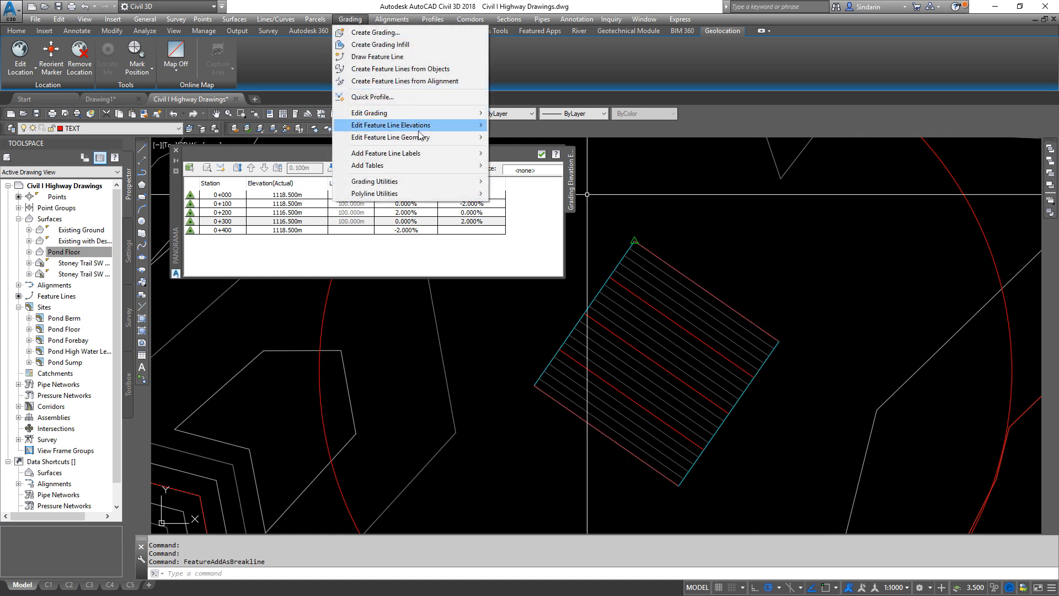
{"action": "mouse_move", "coordinate": [419, 137]}
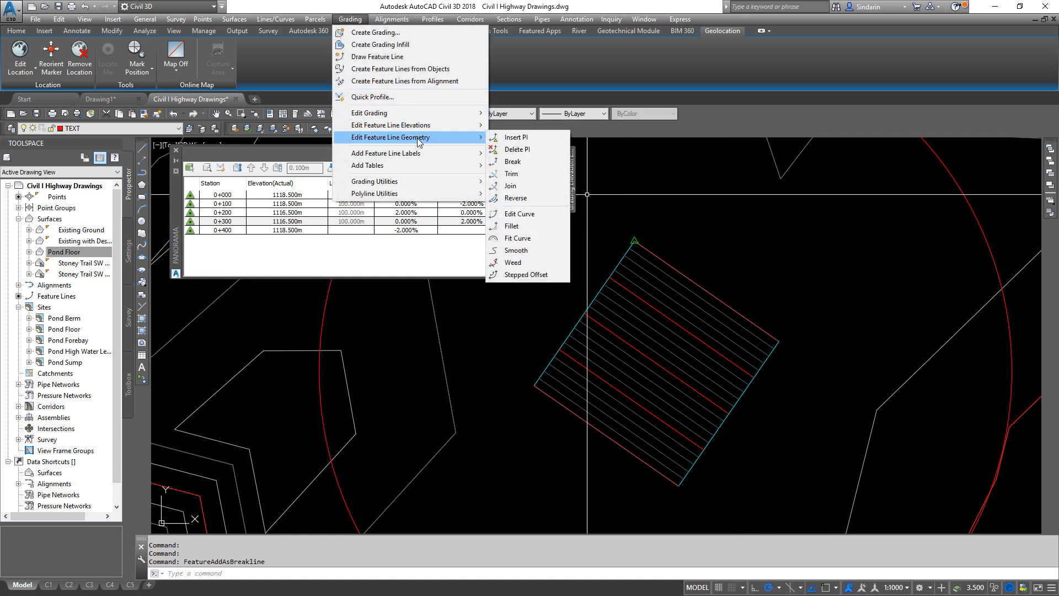
{"action": "left_click", "coordinate": [511, 138]}
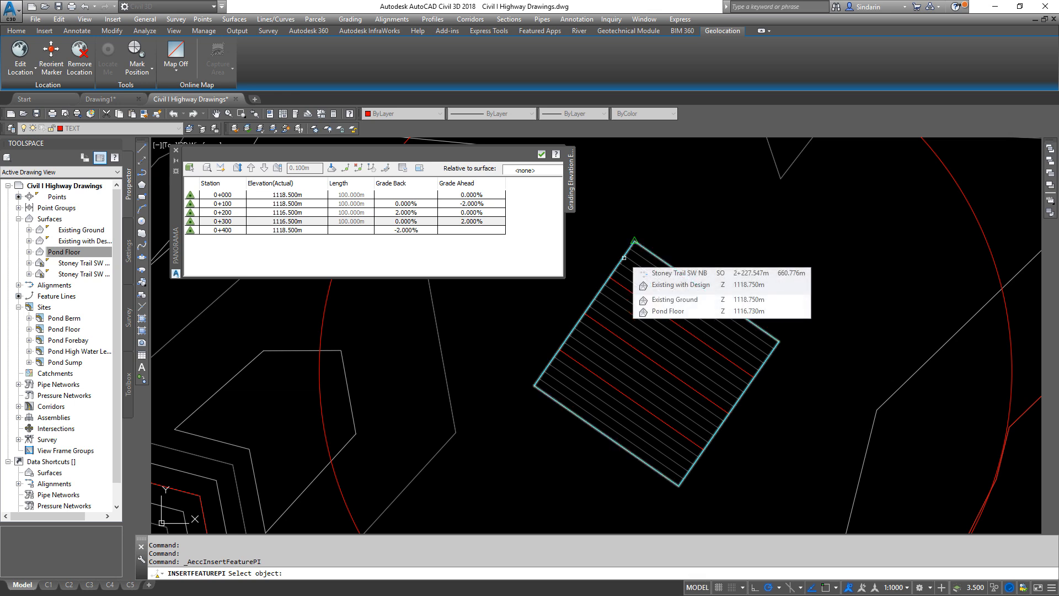
{"action": "left_click", "coordinate": [624, 258]}
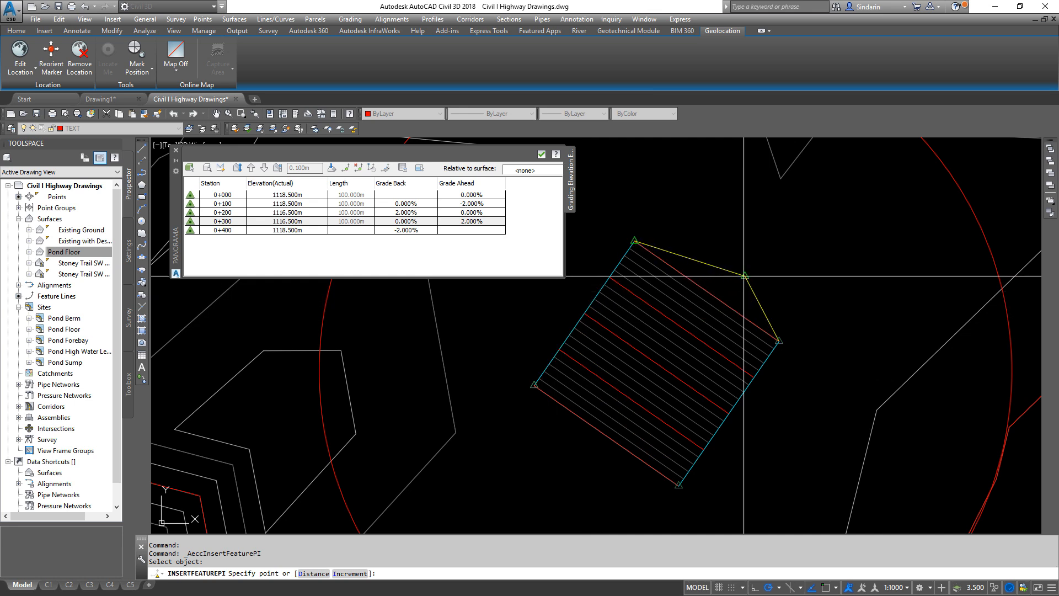
{"action": "right_click", "coordinate": [719, 268], "text": "shift"}
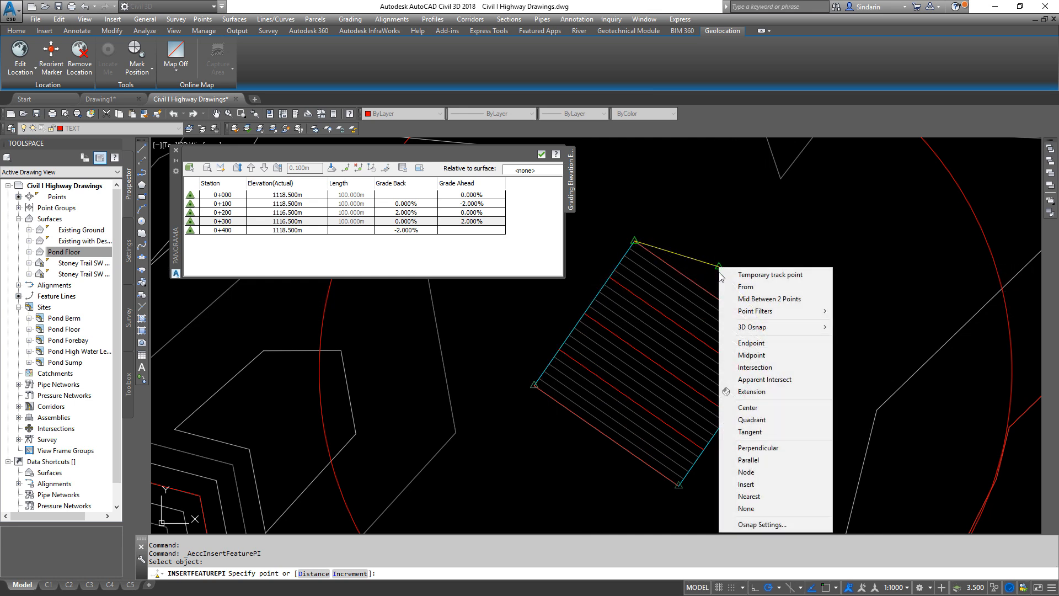
{"action": "left_click", "coordinate": [751, 355]}
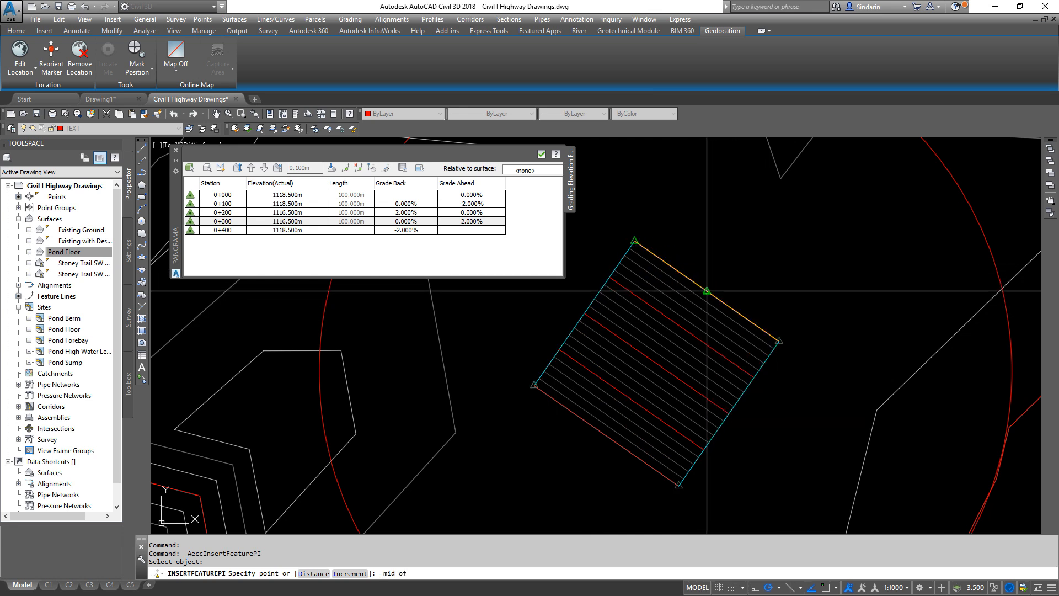
{"action": "left_click", "coordinate": [707, 291]}
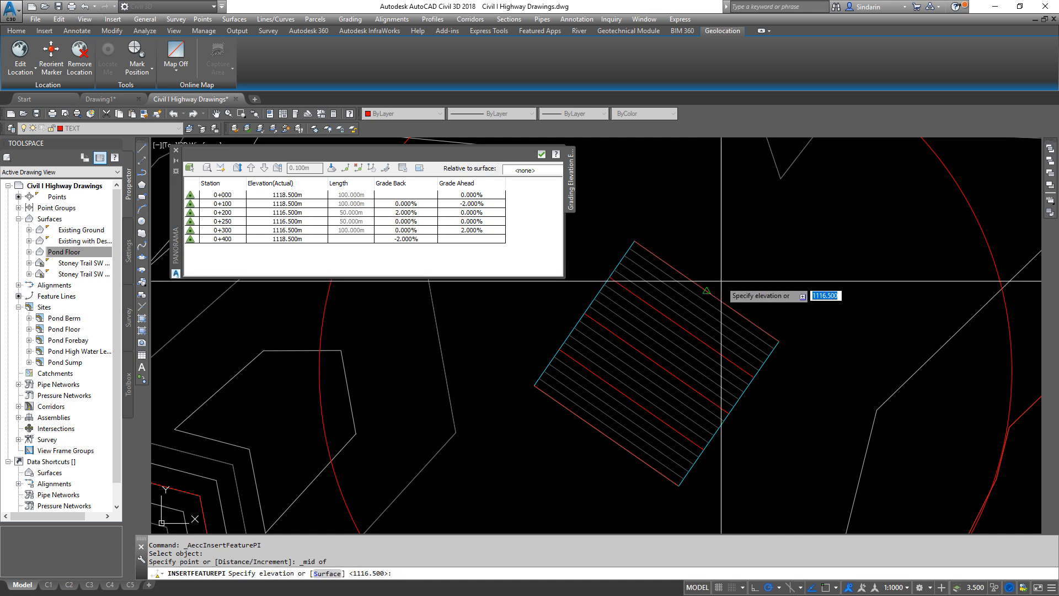
{"action": "key", "text": "Return"}
- Insert a PI at the midpoint of the pond floor's southwest edge, at elevation 1118.5 m
{"action": "right_click", "coordinate": [610, 445], "text": "shift"}
{"action": "left_click", "coordinate": [642, 266]}
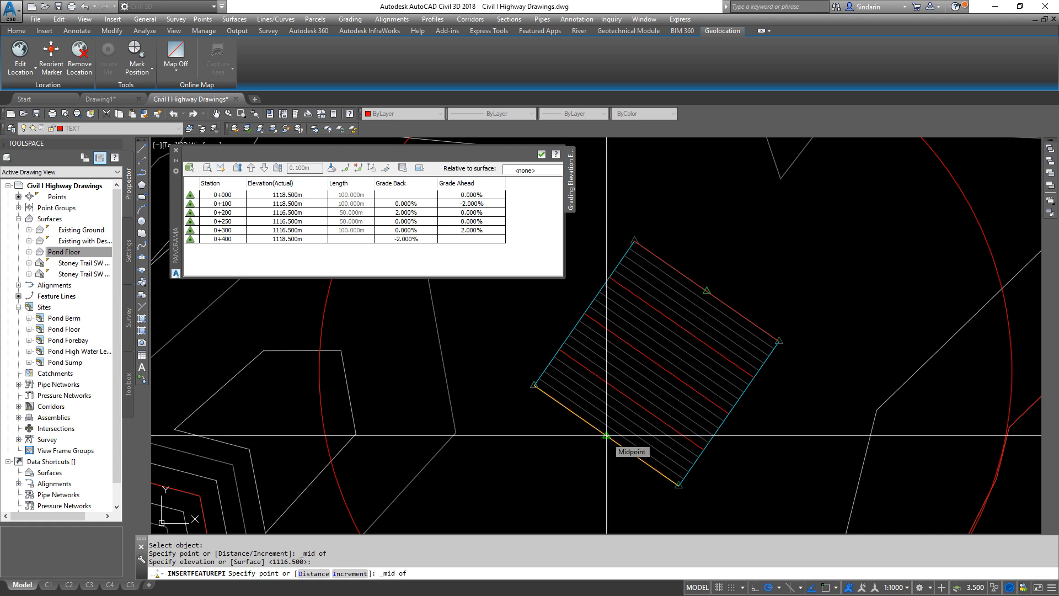
{"action": "left_click", "coordinate": [607, 436]}
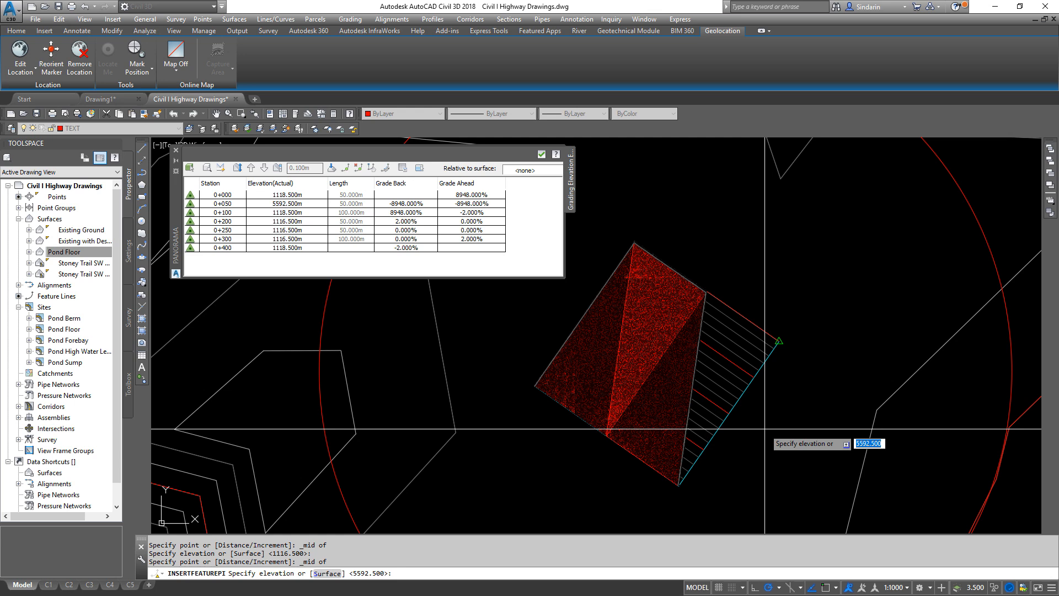
{"action": "type", "text": "1118.5"}
{"action": "key", "text": "Return"}
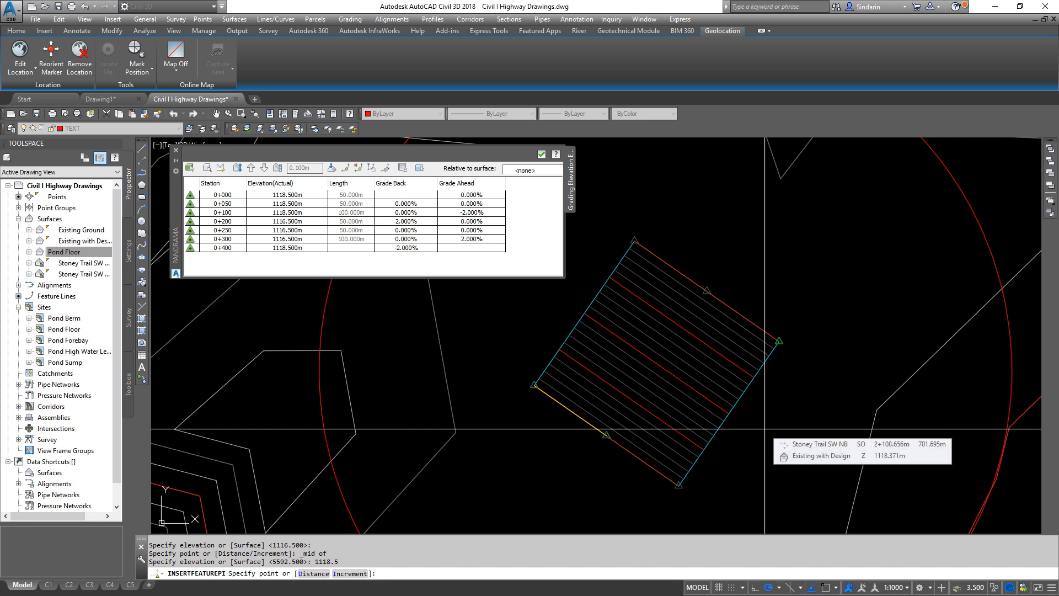
{"action": "key", "text": "Return"}
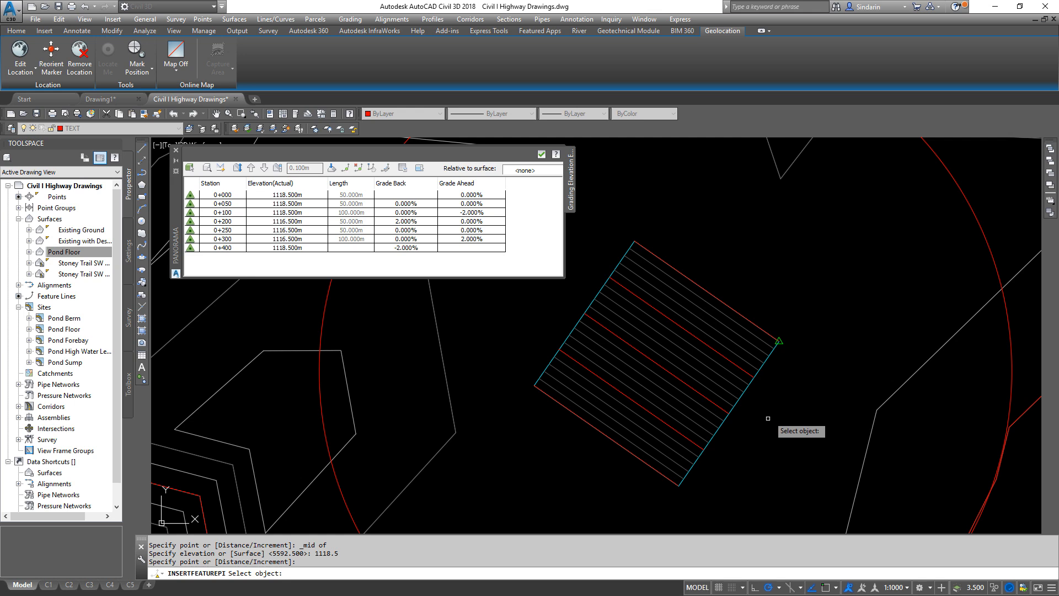
{"action": "key", "text": "Return"}
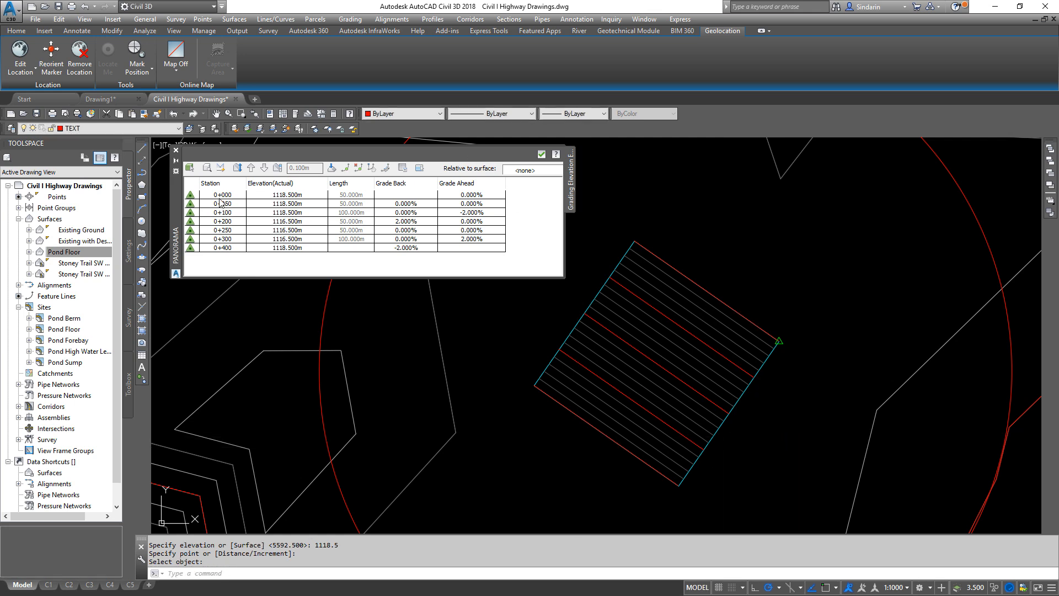
- Locate stations 0+000 and 0+050 on the feature line and set the grade ahead at 0+000 to -2%
{"action": "left_click", "coordinate": [223, 196]}
{"action": "left_click", "coordinate": [223, 205]}
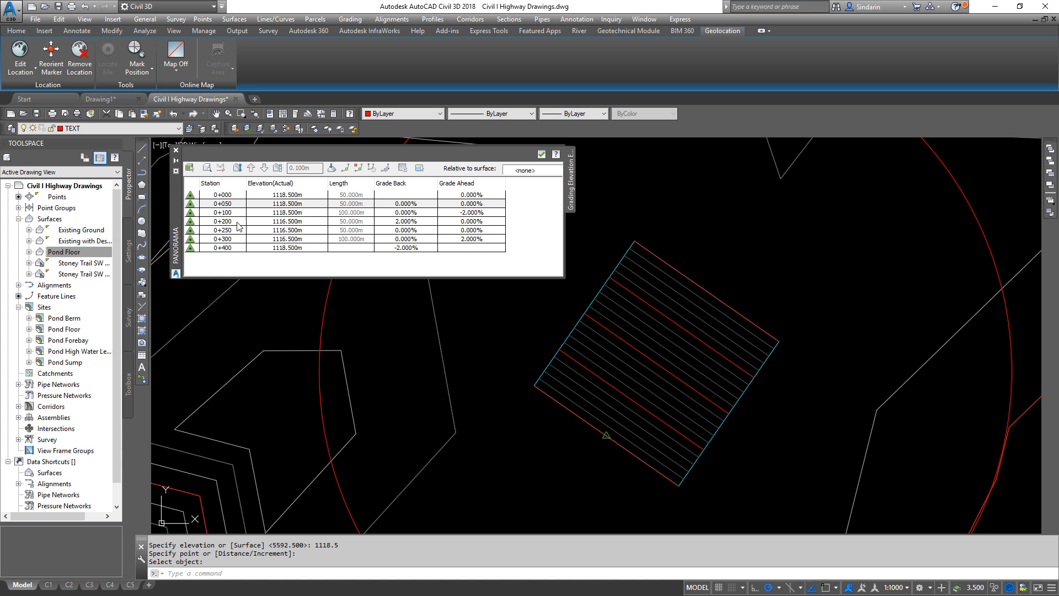
{"action": "left_click", "coordinate": [221, 195]}
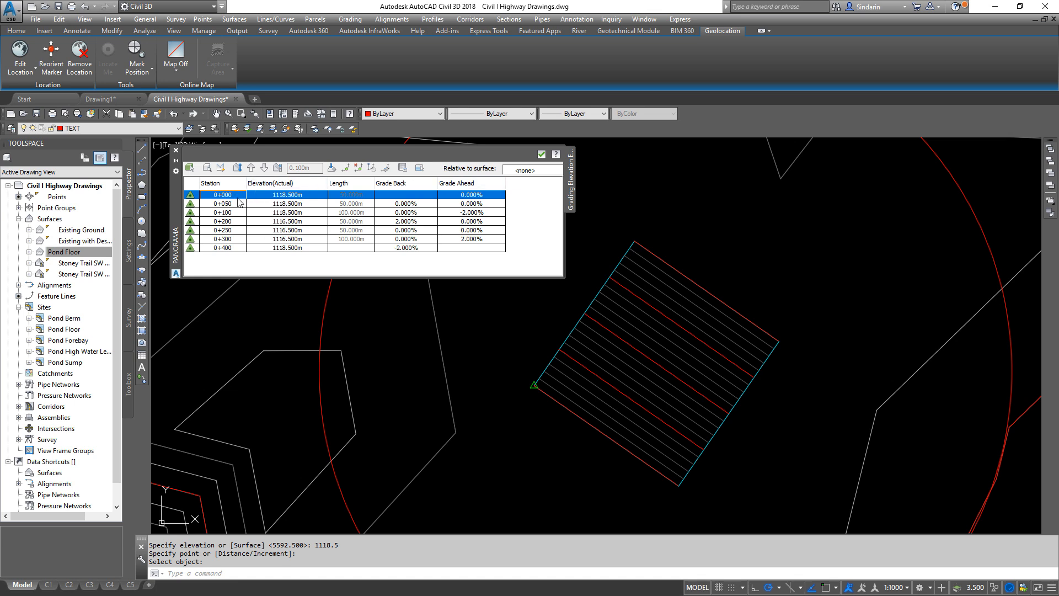
{"action": "left_click", "coordinate": [229, 203]}
{"action": "left_click", "coordinate": [469, 194]}
{"action": "left_click", "coordinate": [469, 194]}
{"action": "type", "text": "-2"}
{"action": "key", "text": "Return"}
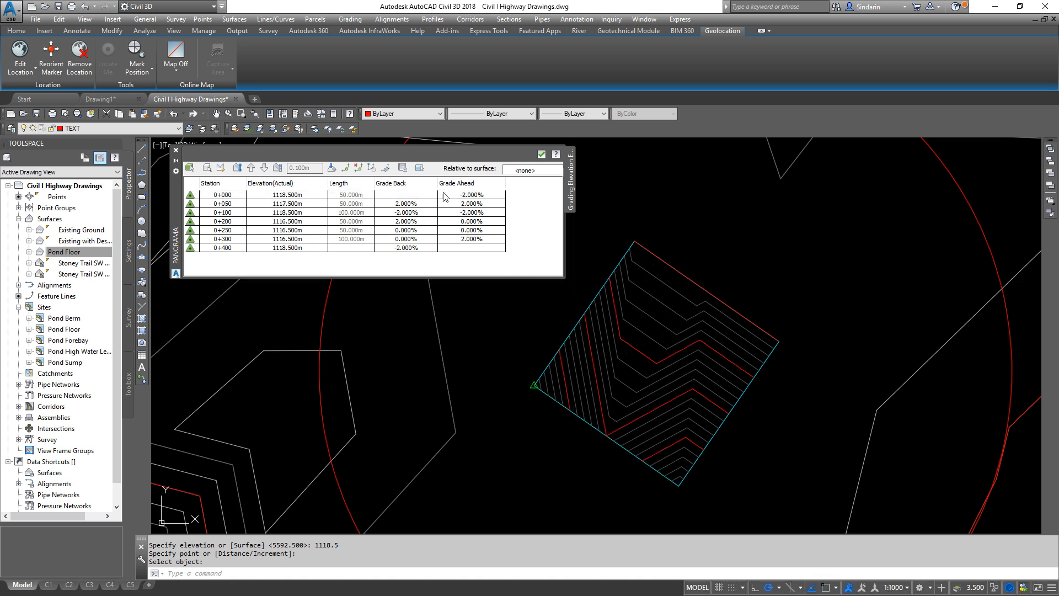
- Set the feature line's grade ahead at station 0+200 to -2% and save the drawing
{"action": "key", "text": "Down"}
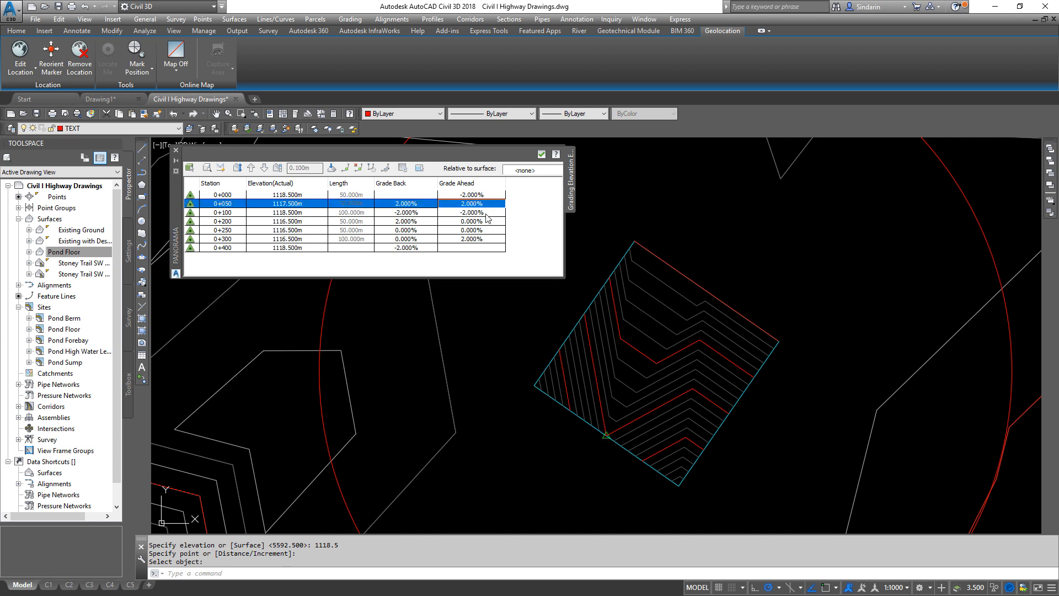
{"action": "left_click", "coordinate": [488, 213]}
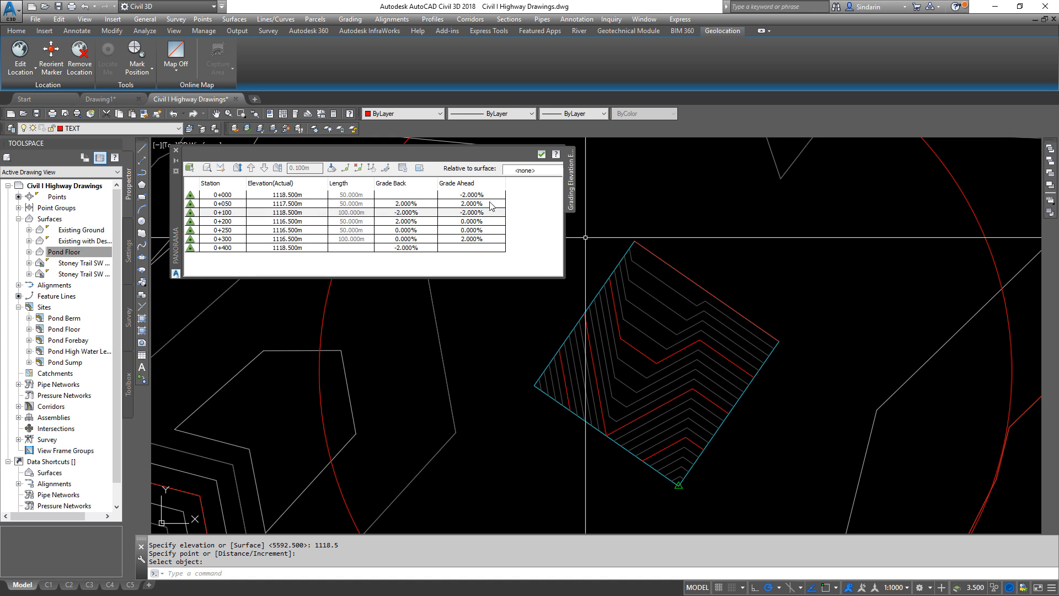
{"action": "left_click", "coordinate": [471, 222]}
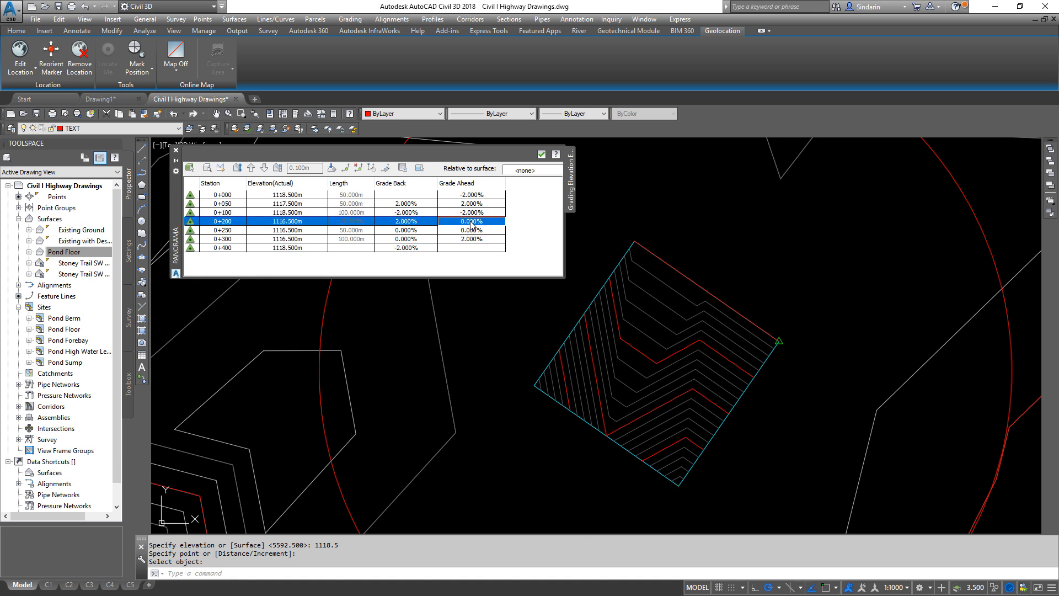
{"action": "left_click", "coordinate": [471, 221]}
{"action": "type", "text": "-2"}
{"action": "key", "text": "Return"}
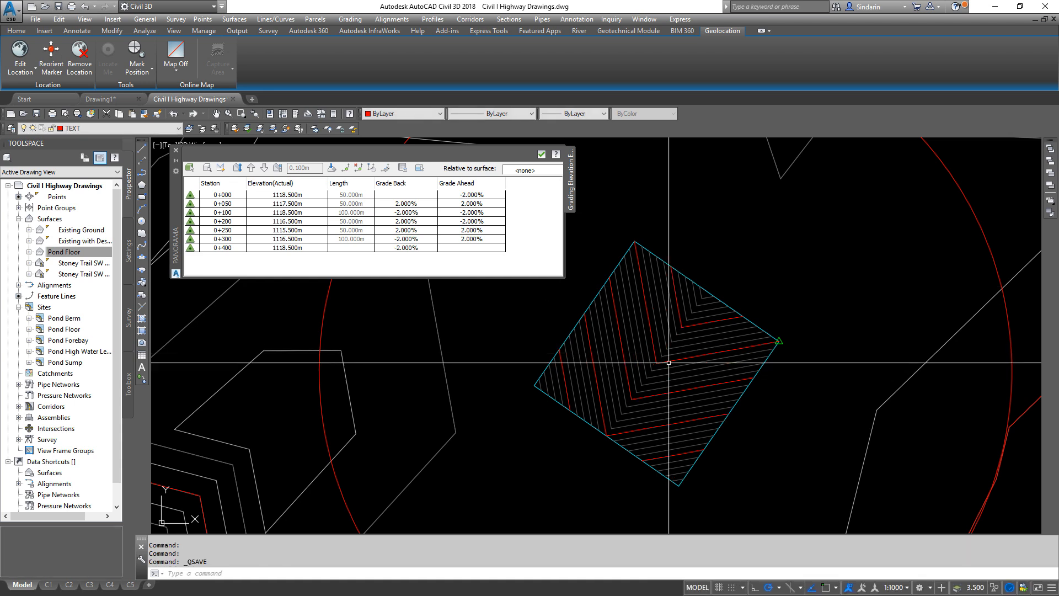
- Open the Pond Floor surface in the Object Viewer to inspect its shape in 3D
{"action": "left_click", "coordinate": [671, 347]}
{"action": "left_click", "coordinate": [666, 352]}
{"action": "right_click", "coordinate": [651, 332]}
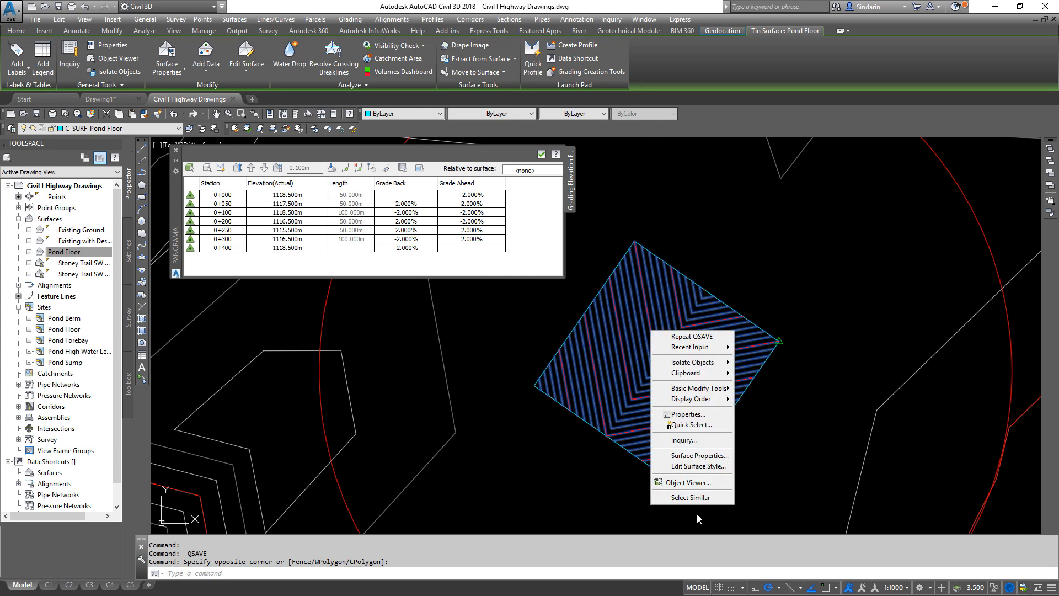
{"action": "left_click", "coordinate": [694, 481]}
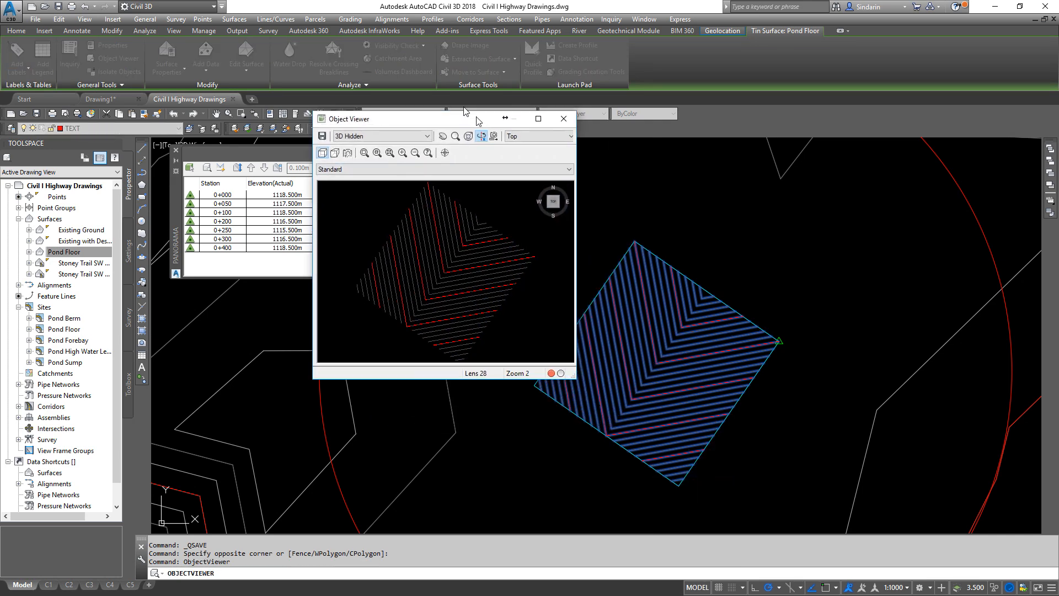
- Orbit the Pond Floor surface to an oblique 3D view in an enlarged Object Viewer, and close the viewer
{"action": "left_click_drag", "start_coordinate": [500, 324], "coordinate": [723, 494]}
{"action": "left_click_drag", "start_coordinate": [502, 343], "coordinate": [584, 406]}
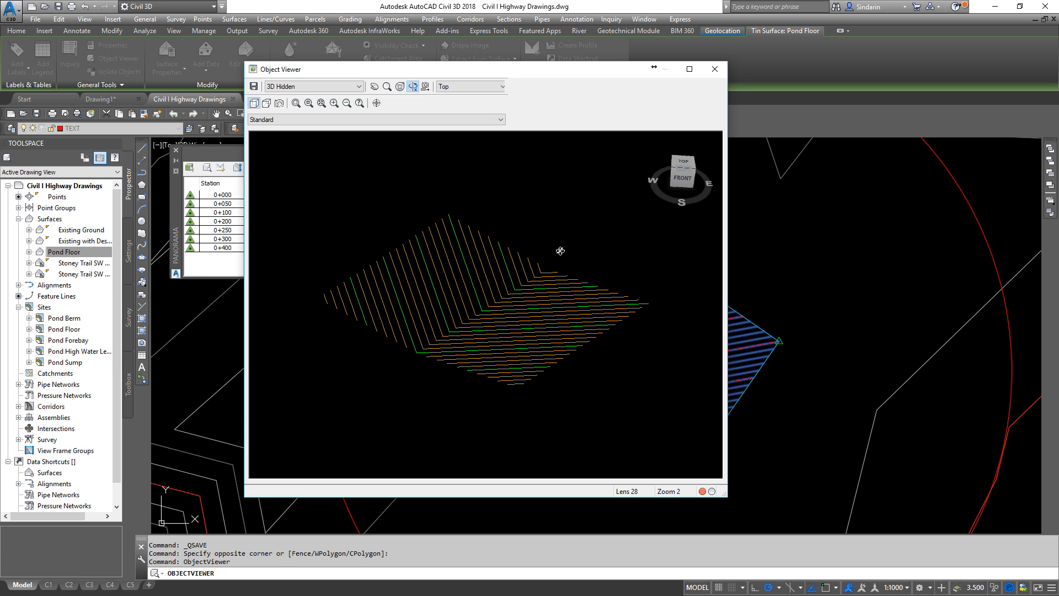
{"action": "left_click", "coordinate": [715, 69]}
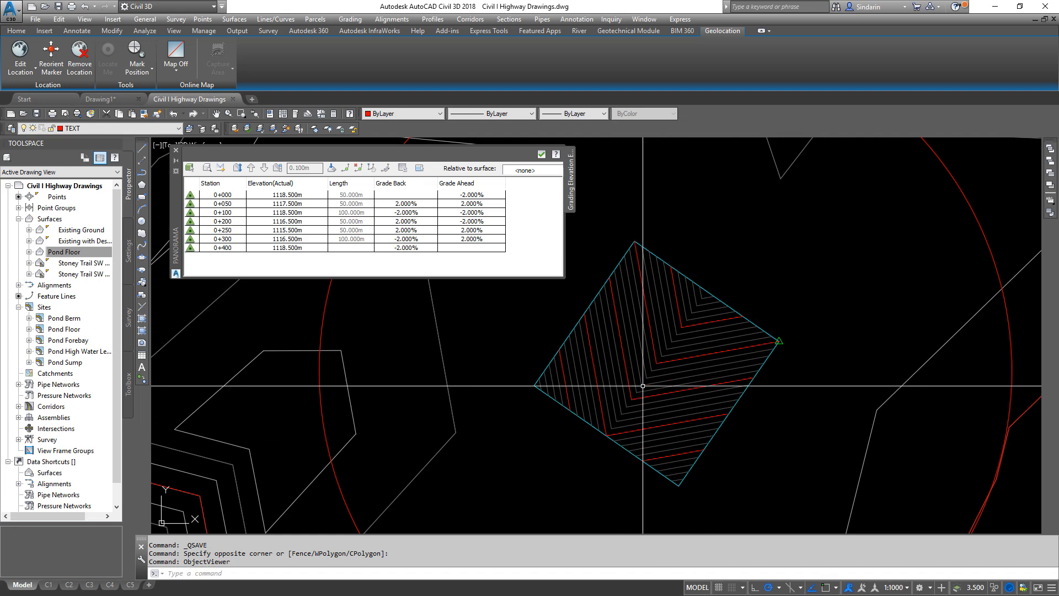
- Lower every elevation point of the pond floor feature line by 1.5 m and close the elevation editor
{"action": "middle_click_drag", "start_coordinate": [813, 282], "coordinate": [868, 288]}
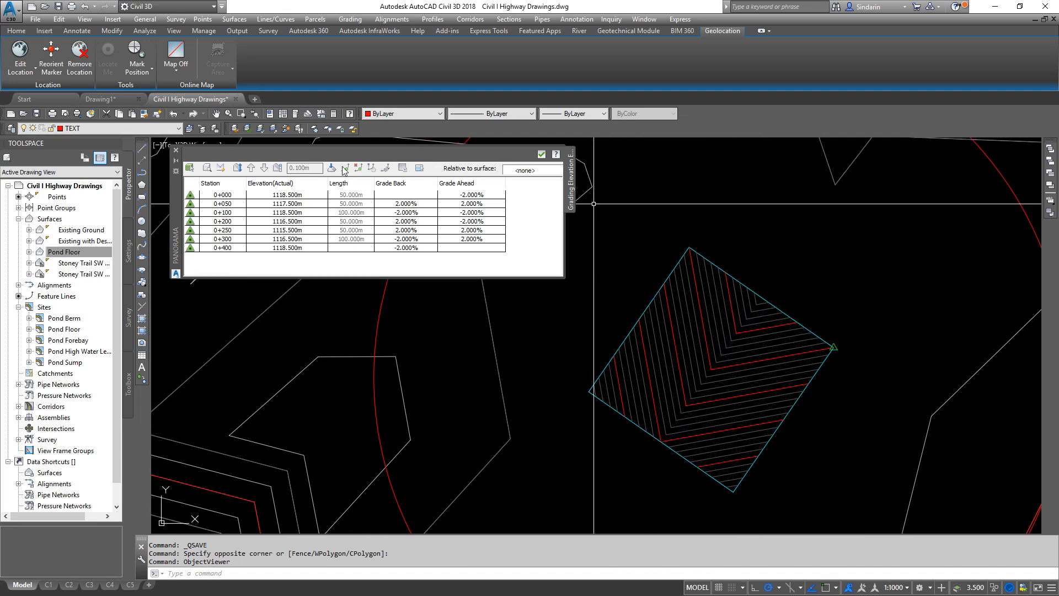
{"action": "scroll", "coordinate": [742, 331], "scroll_direction": "up", "scroll_amount": 4}
{"action": "scroll", "coordinate": [832, 331], "scroll_direction": "down", "scroll_amount": 4}
{"action": "mouse_move", "coordinate": [837, 373]}
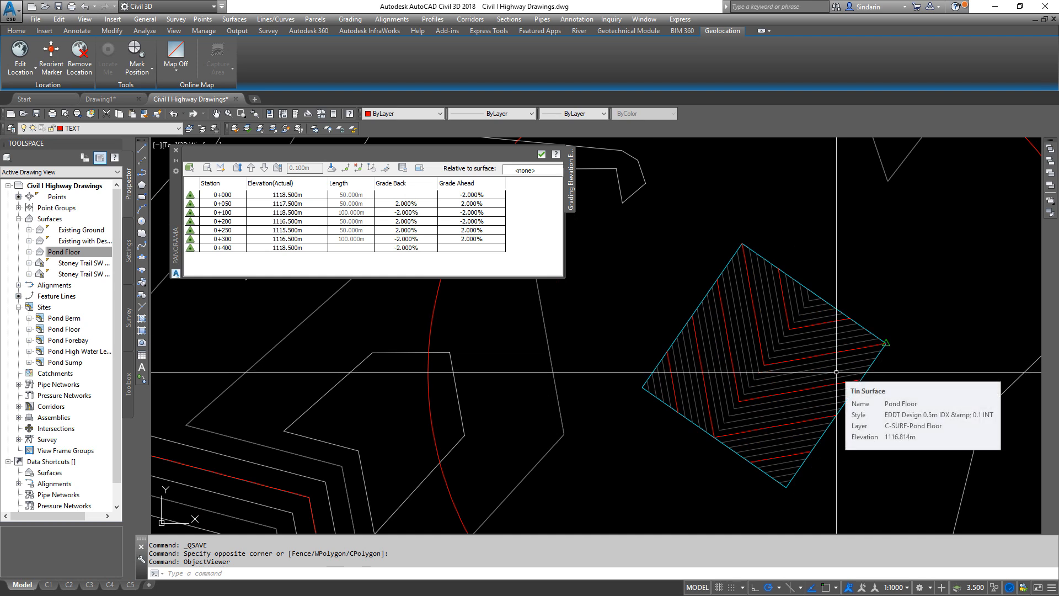
{"action": "left_click", "coordinate": [278, 167]}
{"action": "type", "text": "1.5"}
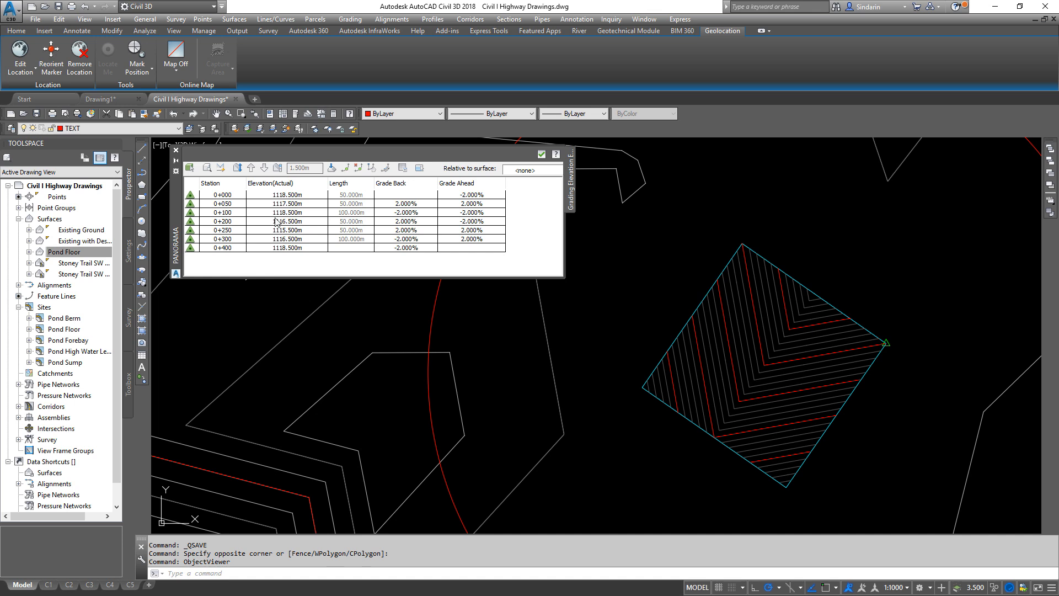
{"action": "left_click", "coordinate": [264, 174]}
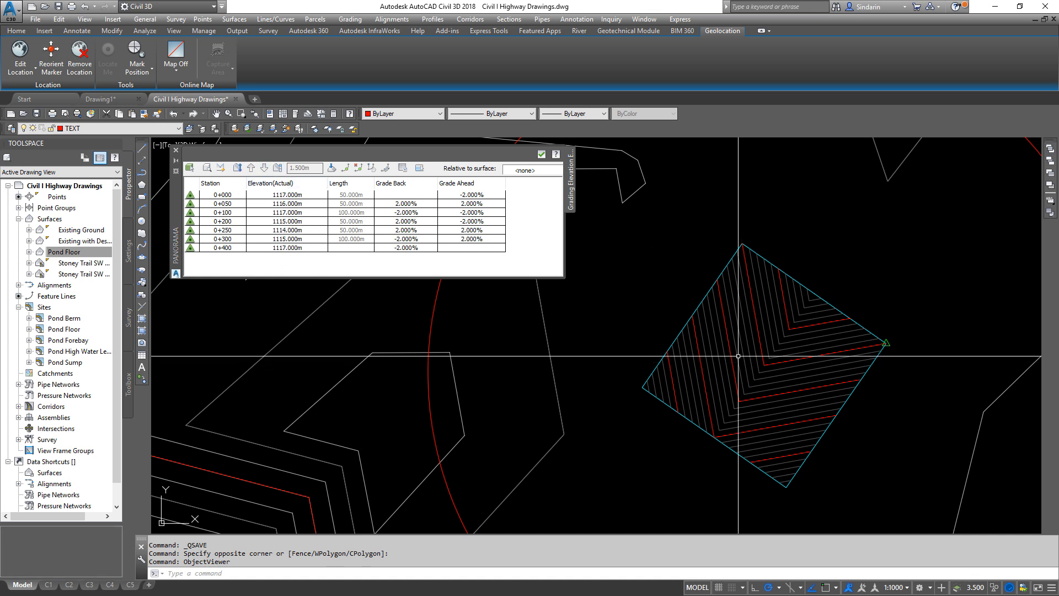
{"action": "left_click", "coordinate": [541, 155]}
{"action": "mouse_move", "coordinate": [687, 250]}
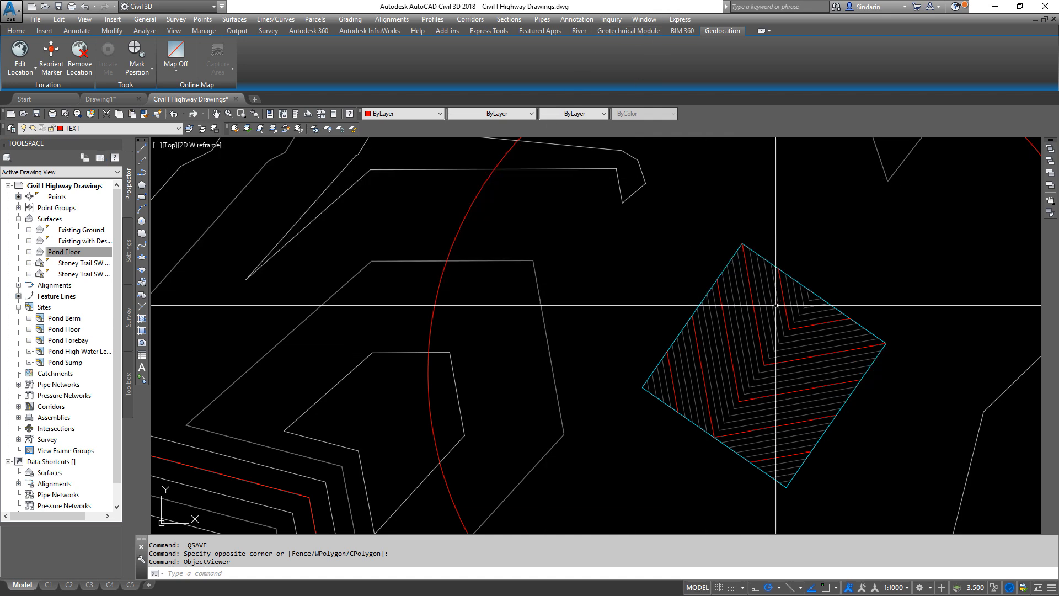
- Create a stepped offset of the pond floor feature line 1.5 m to the inside with an elevation difference of 2 m
{"action": "scroll", "coordinate": [773, 298], "scroll_direction": "up", "scroll_amount": 3}
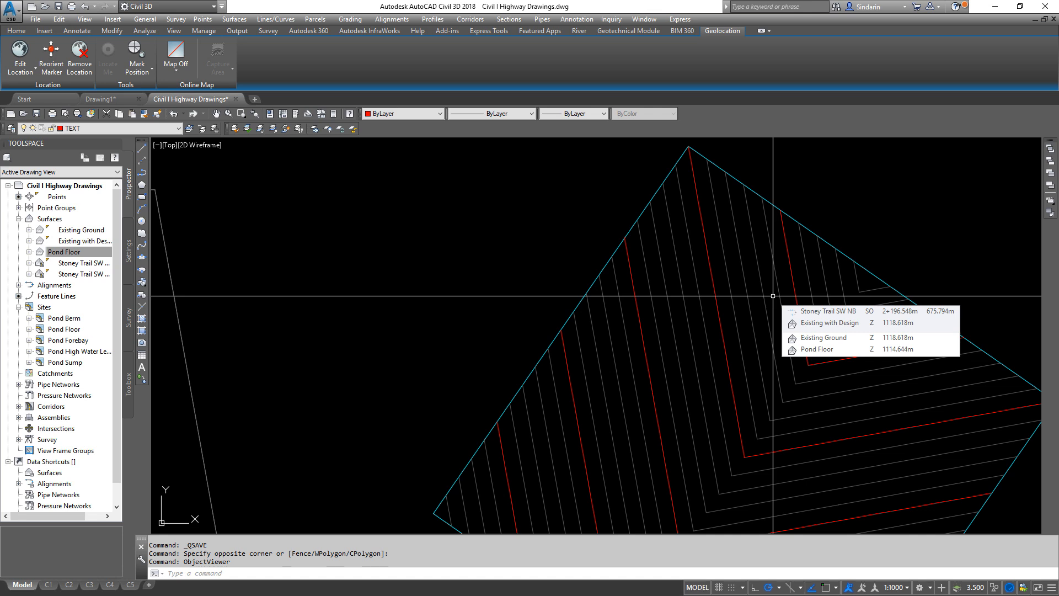
{"action": "scroll", "coordinate": [577, 320], "scroll_direction": "down", "scroll_amount": 2}
{"action": "scroll", "coordinate": [490, 300], "scroll_direction": "down", "scroll_amount": 1}
{"action": "left_click", "coordinate": [350, 18]}
{"action": "mouse_move", "coordinate": [398, 140]}
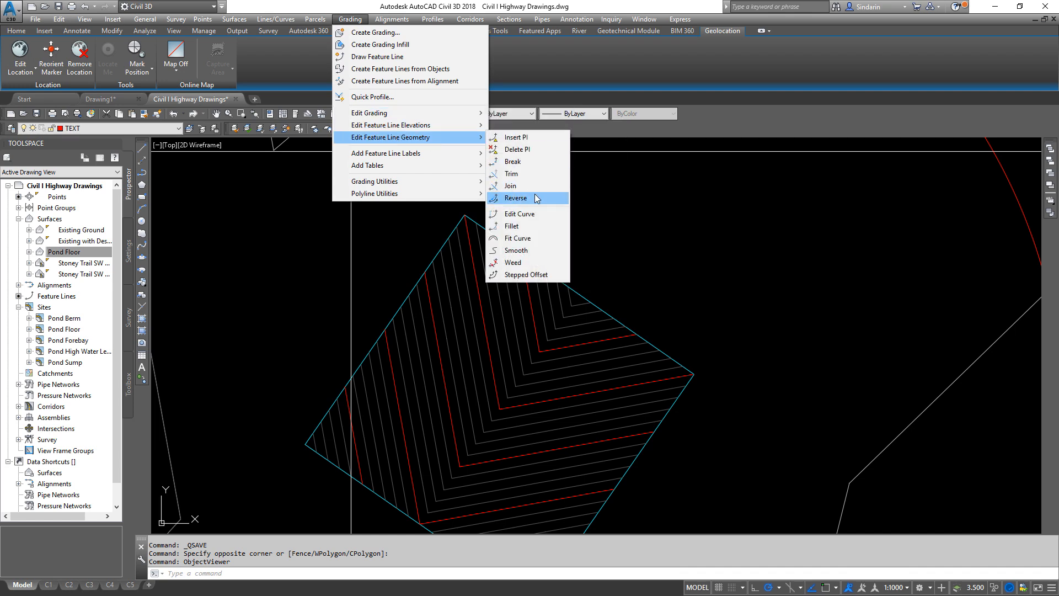
{"action": "left_click", "coordinate": [523, 275]}
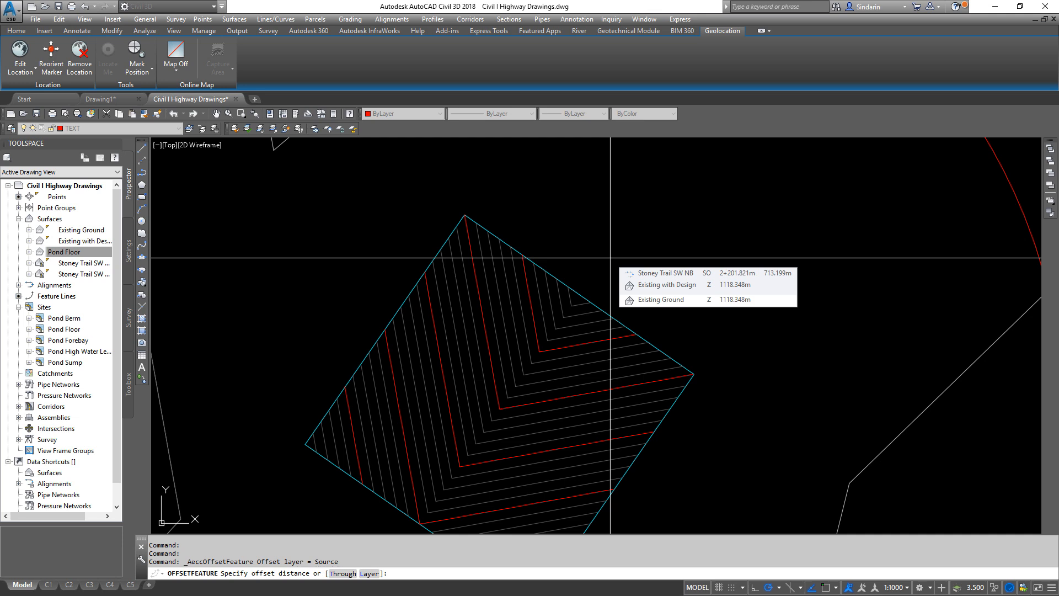
{"action": "type", "text": "1.5"}
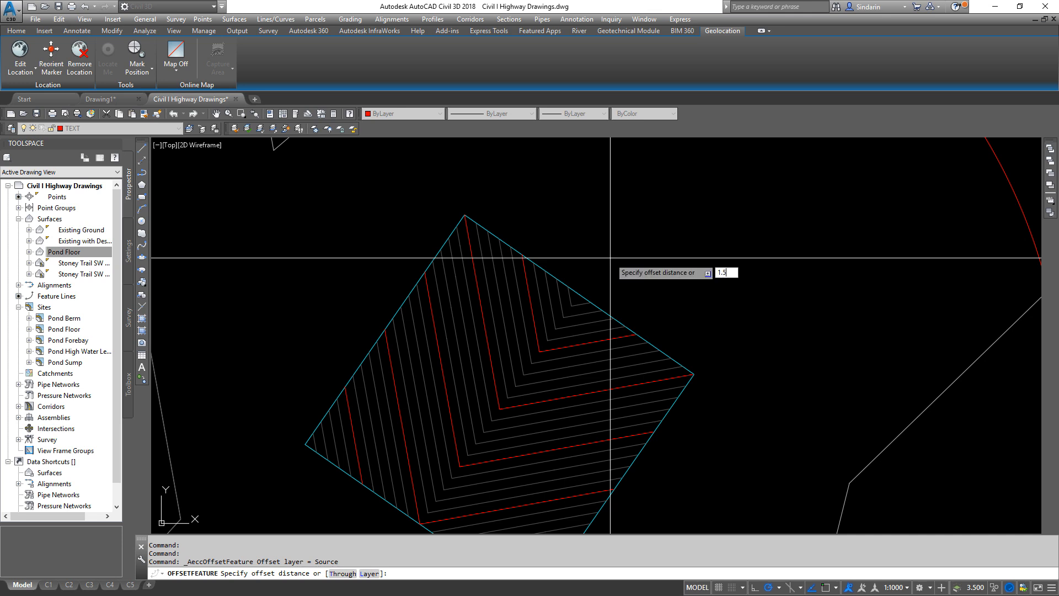
{"action": "key", "text": "Return"}
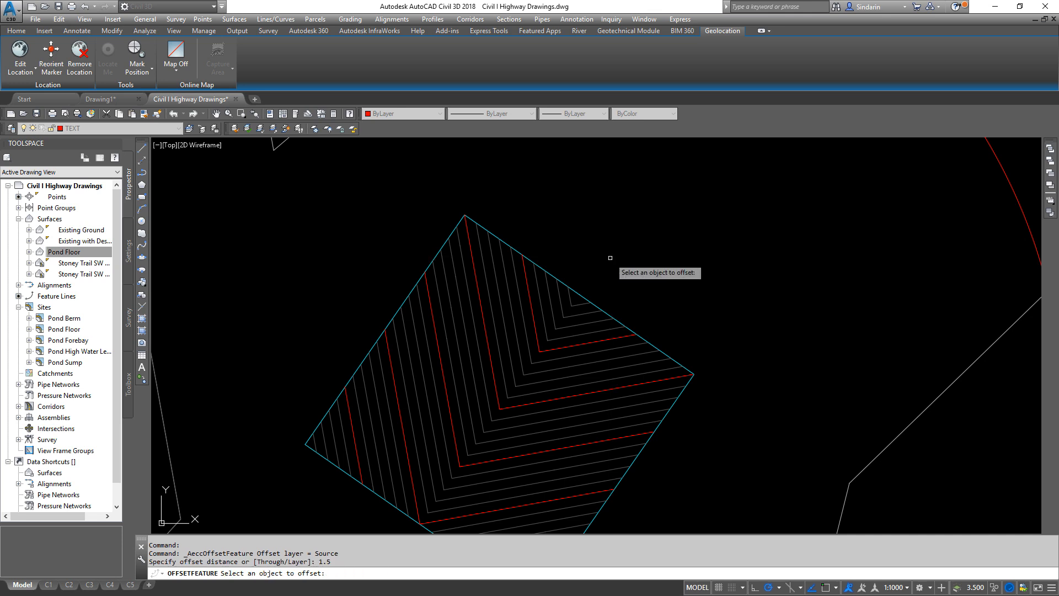
{"action": "scroll", "coordinate": [453, 243], "scroll_direction": "up", "scroll_amount": 2}
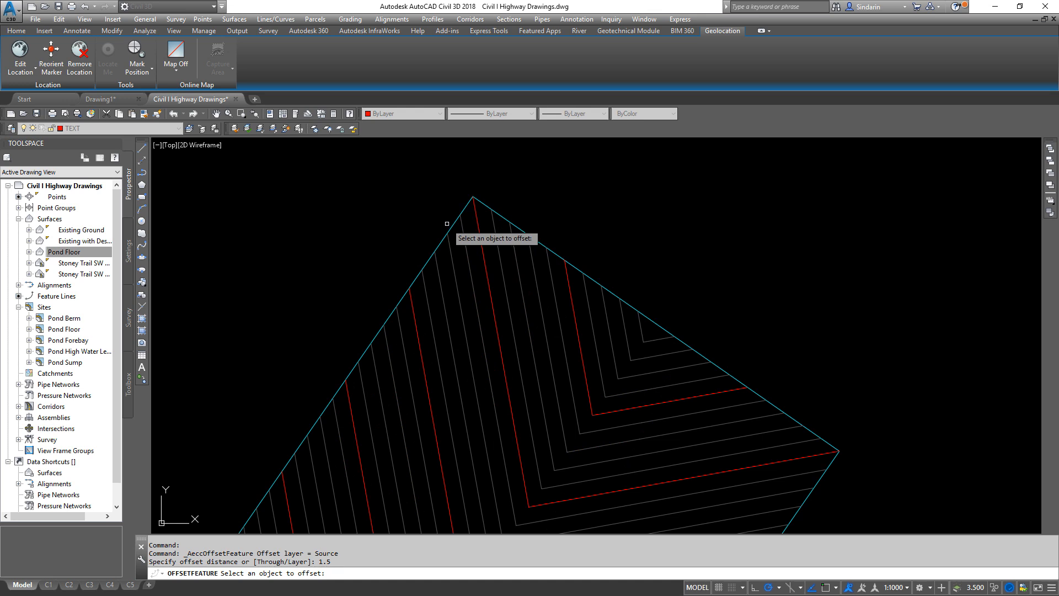
{"action": "left_click", "coordinate": [450, 230]}
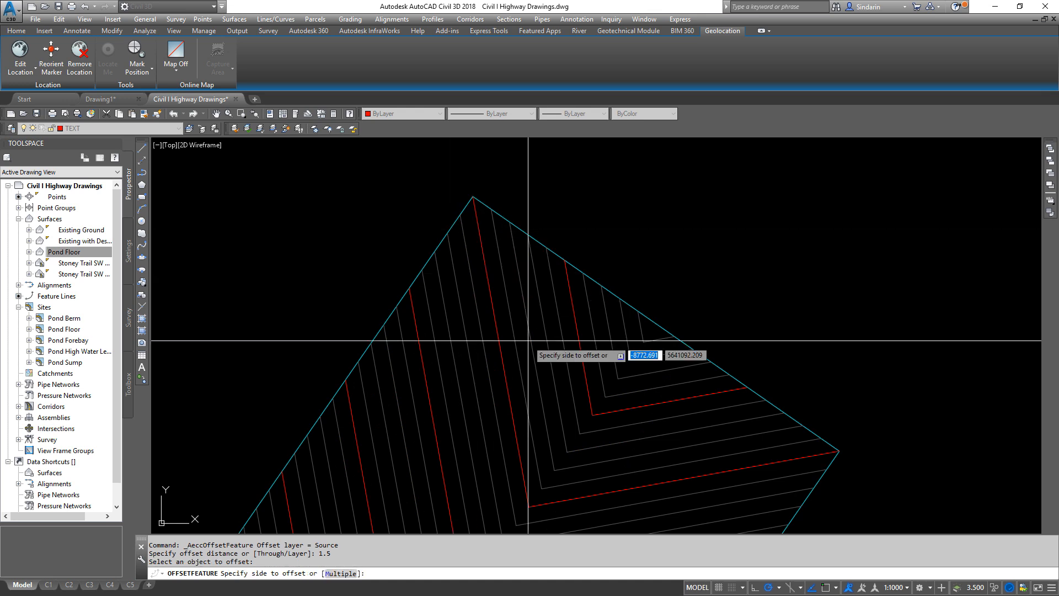
{"action": "left_click", "coordinate": [538, 367]}
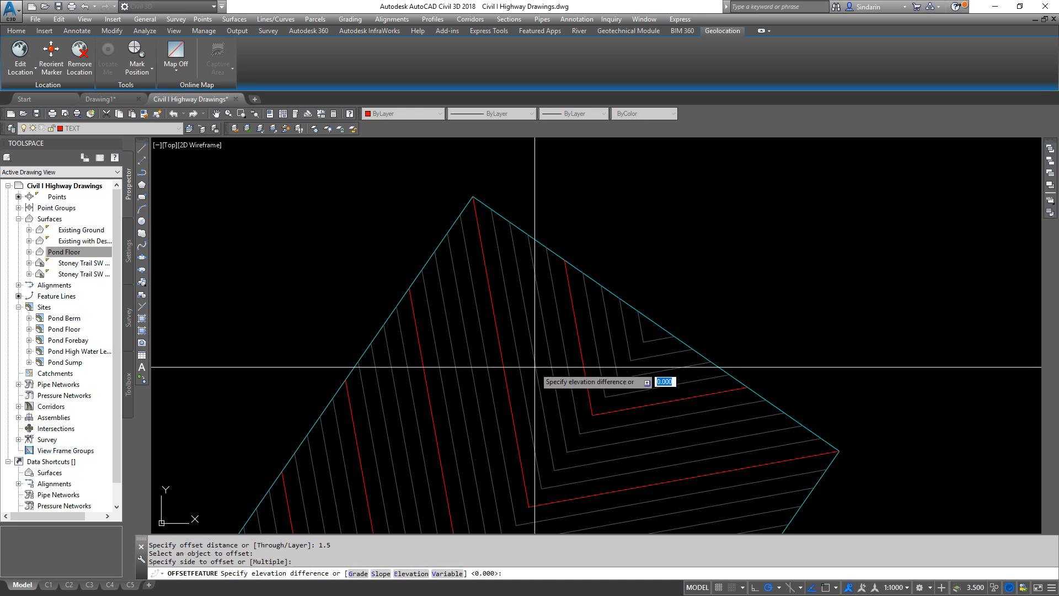
{"action": "type", "text": "2"}
{"action": "key", "text": "Return"}
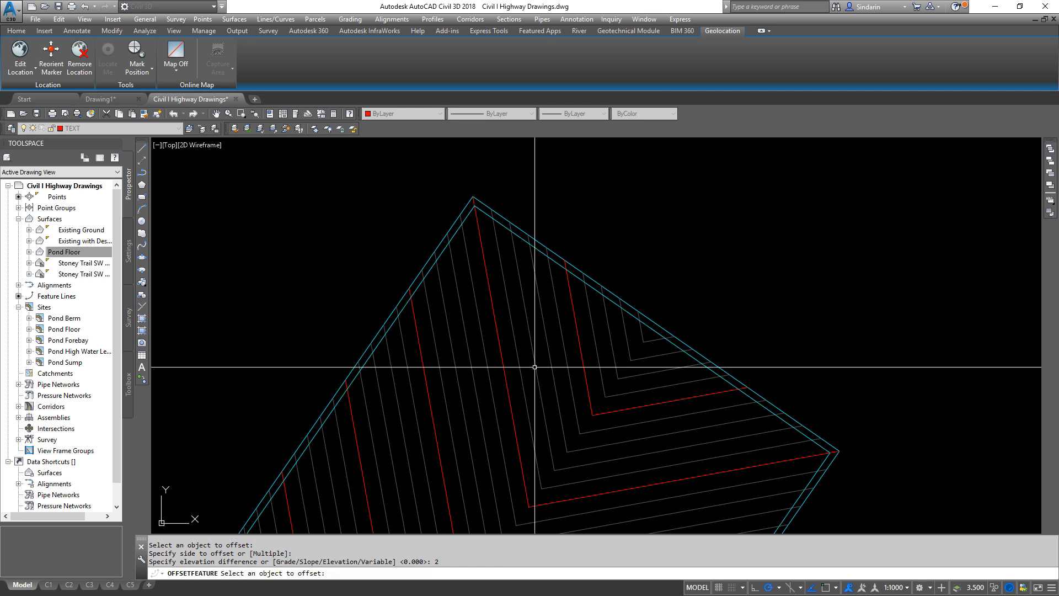
{"action": "key", "text": "Return"}
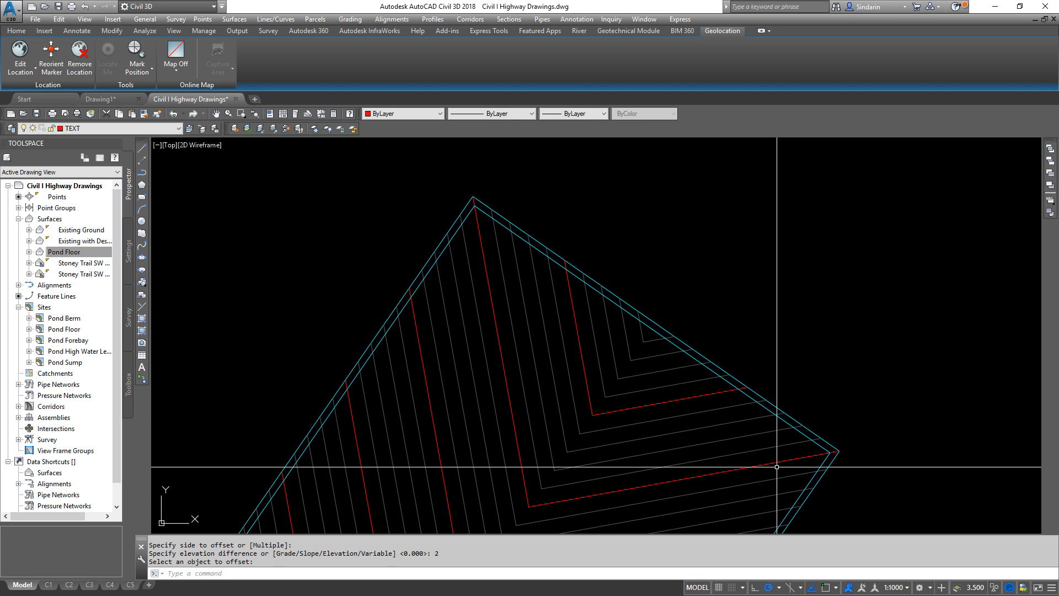
- Move the inner offset feature line to the Pond Berm site
{"action": "left_click", "coordinate": [445, 253]}
{"action": "middle_click_drag", "start_coordinate": [457, 357], "coordinate": [570, 317]}
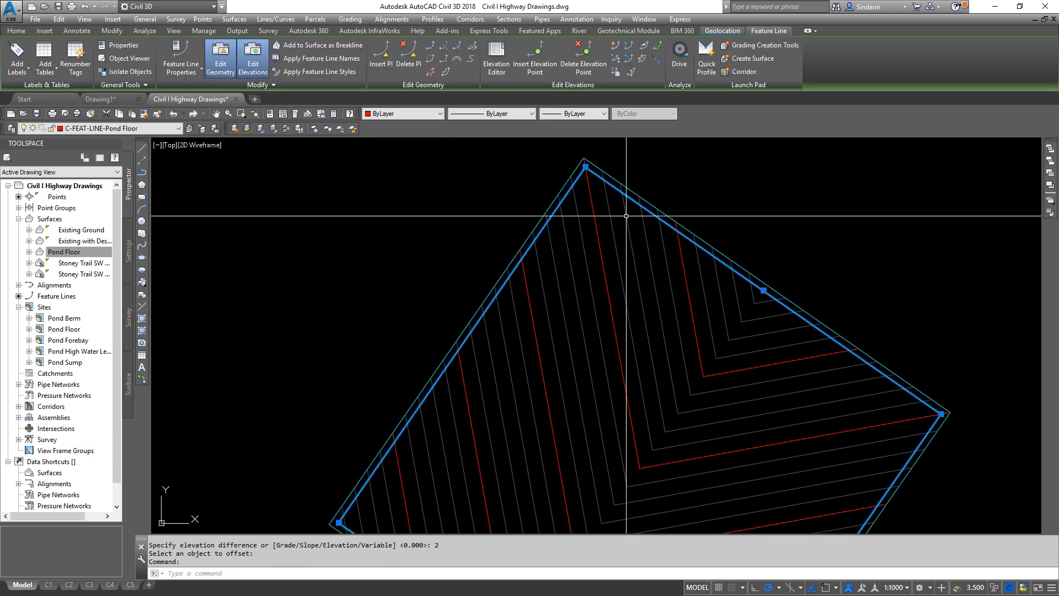
{"action": "right_click", "coordinate": [582, 225]}
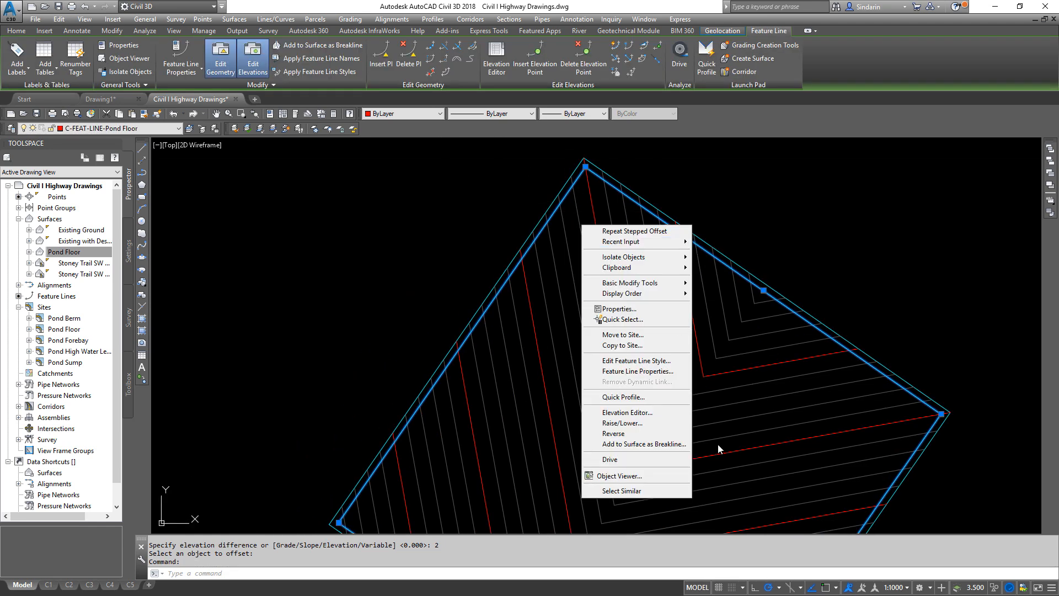
{"action": "left_click", "coordinate": [633, 335]}
{"action": "left_click", "coordinate": [499, 201]}
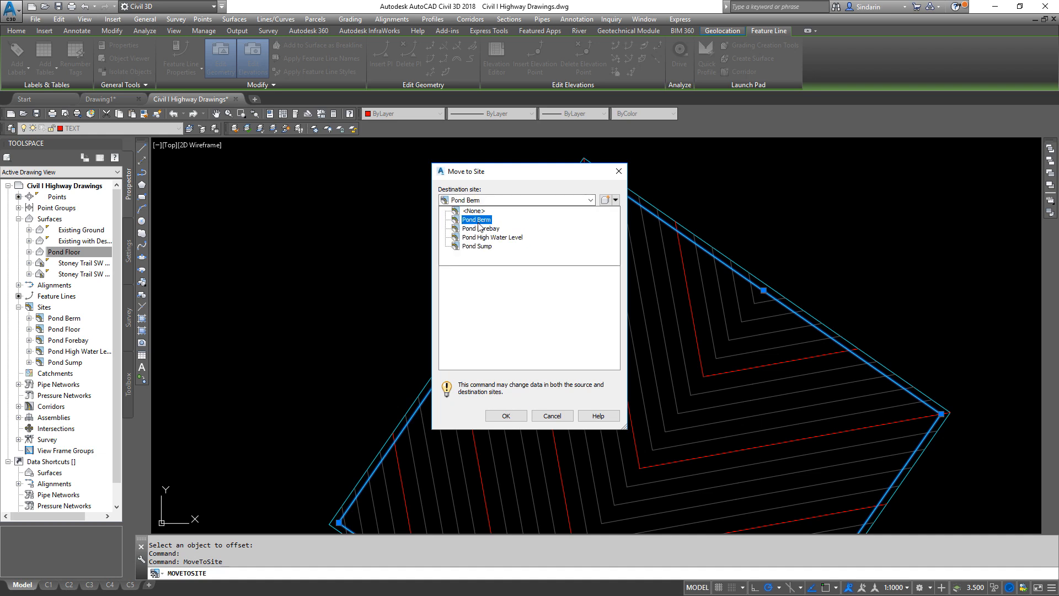
{"action": "left_click", "coordinate": [478, 219]}
{"action": "left_click", "coordinate": [504, 417]}
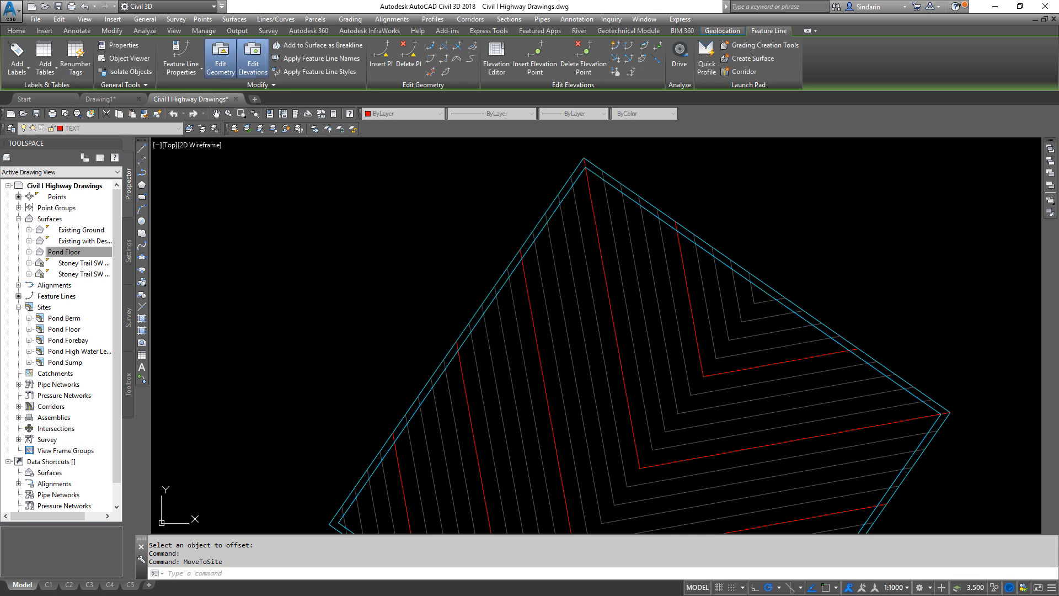
- Change the inner offset feature line's style to the green feature line style in its properties
{"action": "left_click", "coordinate": [539, 230]}
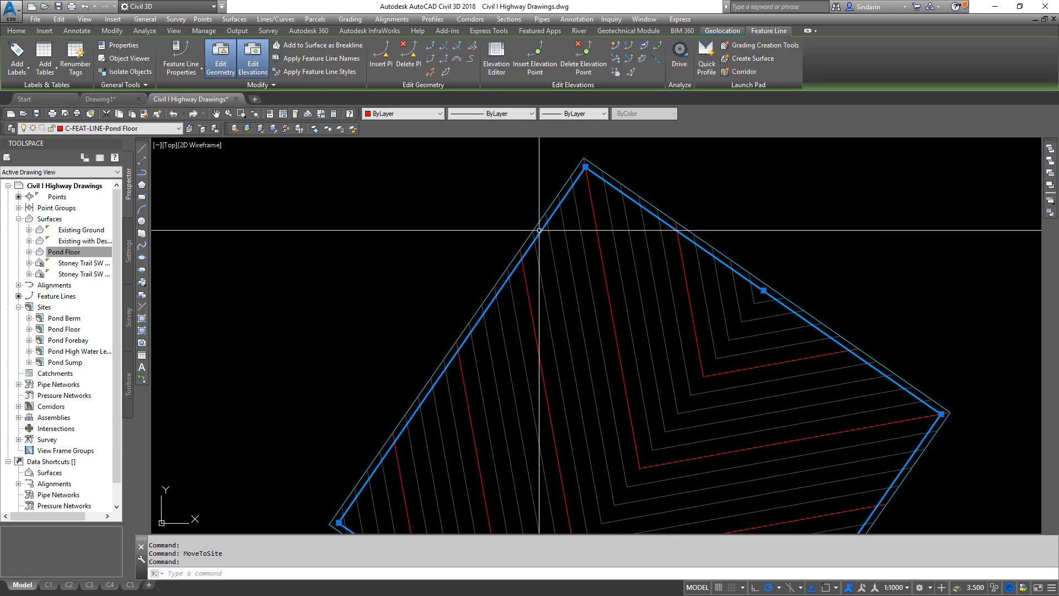
{"action": "right_click", "coordinate": [539, 231]}
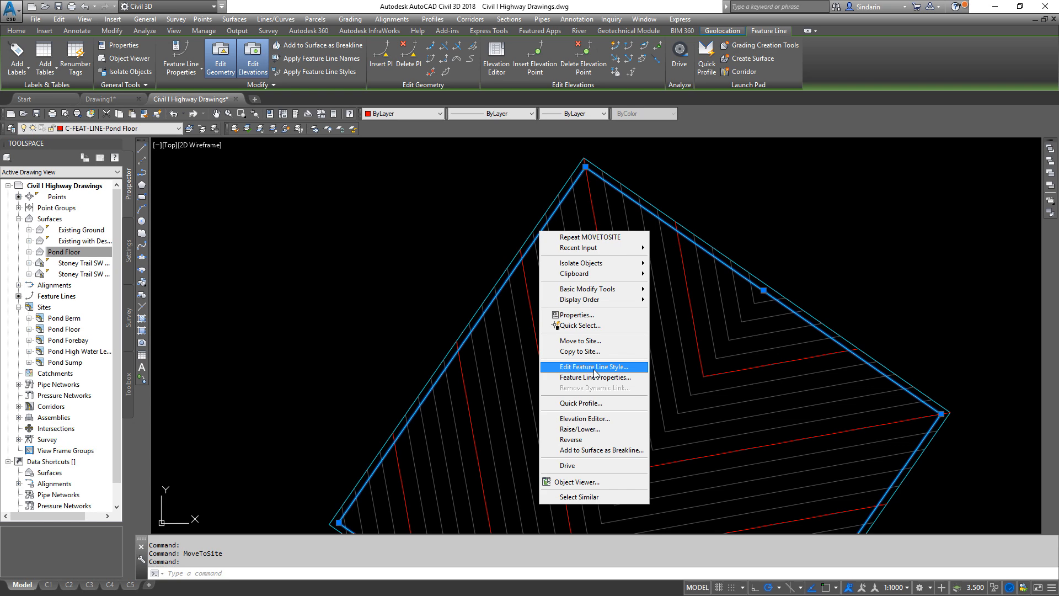
{"action": "left_click", "coordinate": [597, 378]}
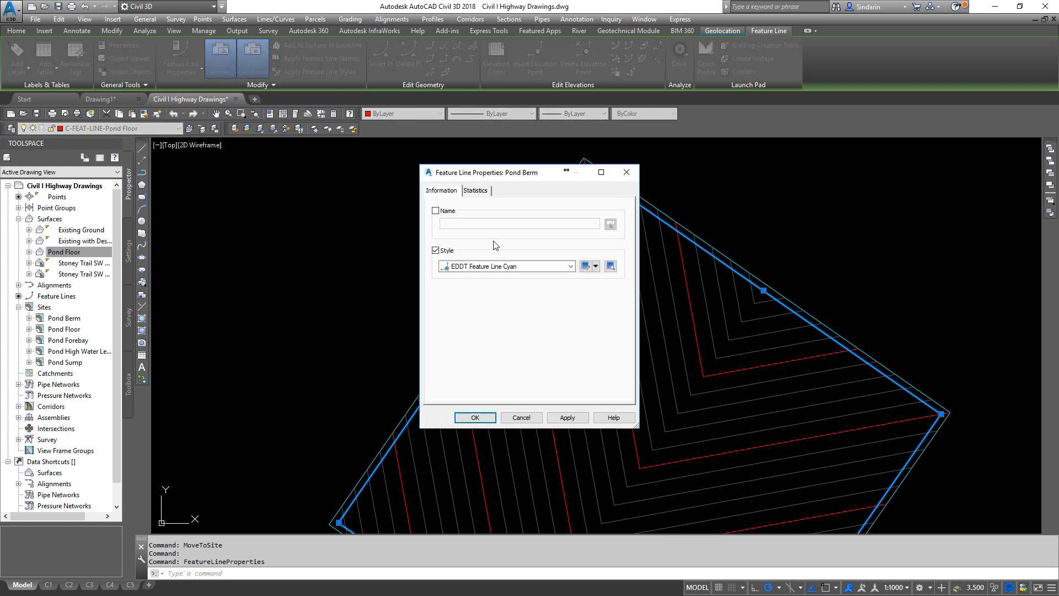
{"action": "left_click", "coordinate": [494, 266]}
{"action": "left_click", "coordinate": [502, 332]}
{"action": "left_click", "coordinate": [475, 418]}
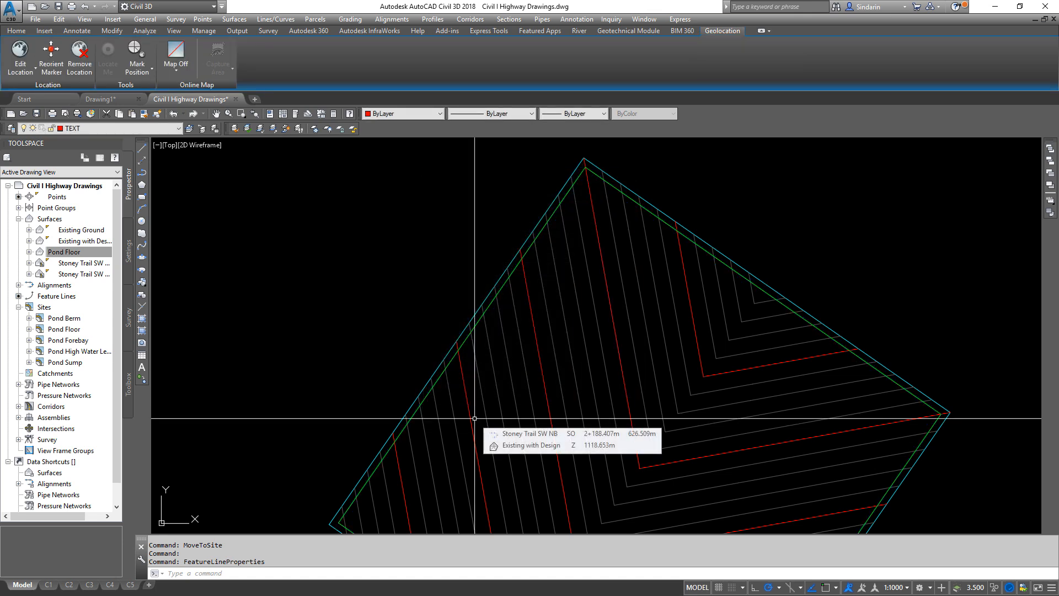
- Open the Grading Creation Tools and place them above the pond outline in the drawing area
{"action": "scroll", "coordinate": [516, 350], "scroll_direction": "down", "scroll_amount": 3}
{"action": "scroll", "coordinate": [497, 276], "scroll_direction": "up", "scroll_amount": 3}
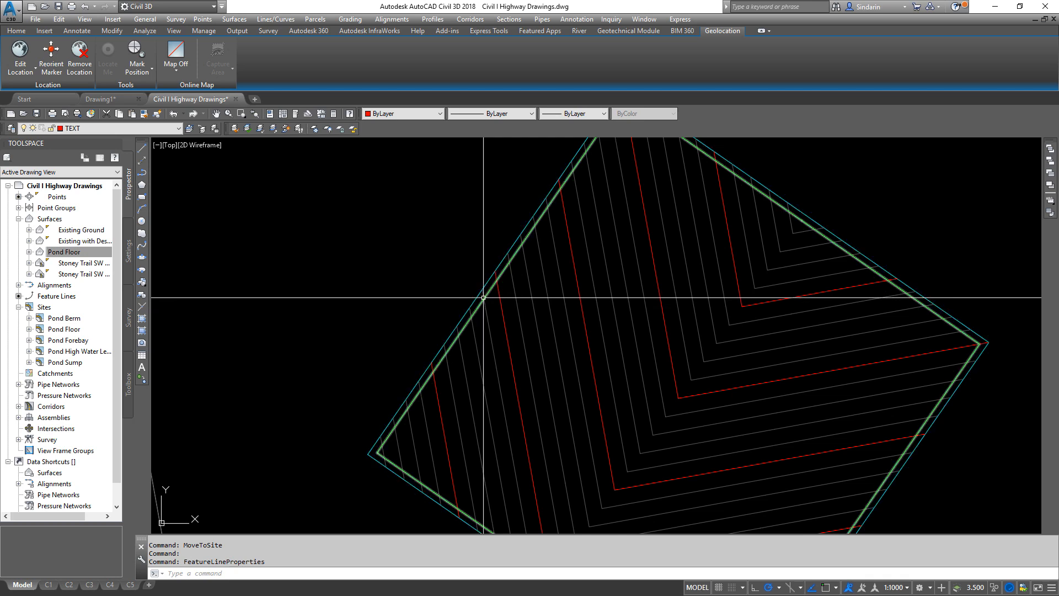
{"action": "scroll", "coordinate": [575, 308], "scroll_direction": "down", "scroll_amount": 3}
{"action": "scroll", "coordinate": [596, 200], "scroll_direction": "up", "scroll_amount": 3}
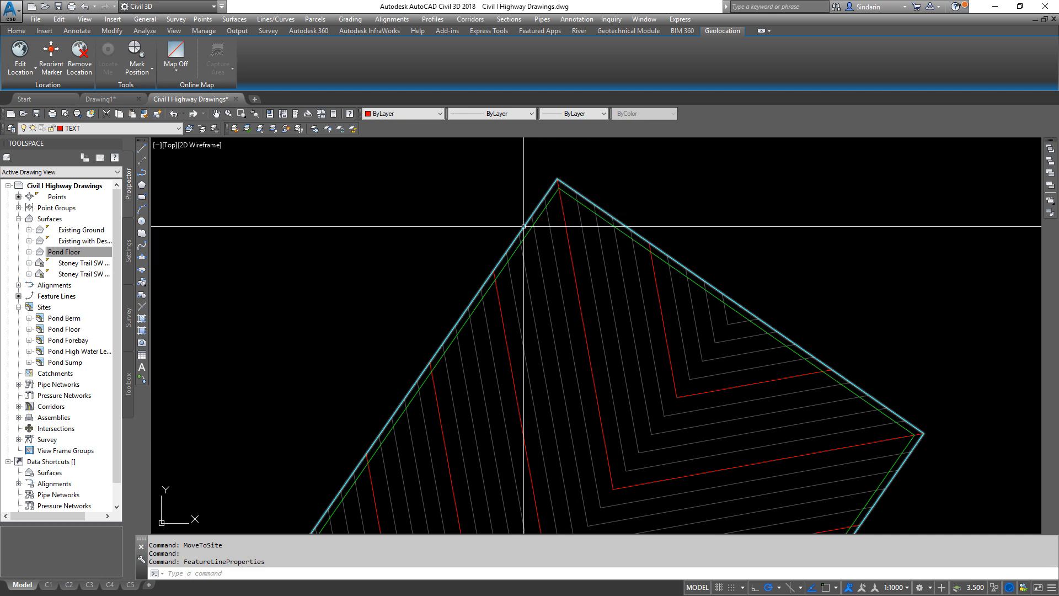
{"action": "middle_click_drag", "start_coordinate": [577, 252], "coordinate": [599, 316]}
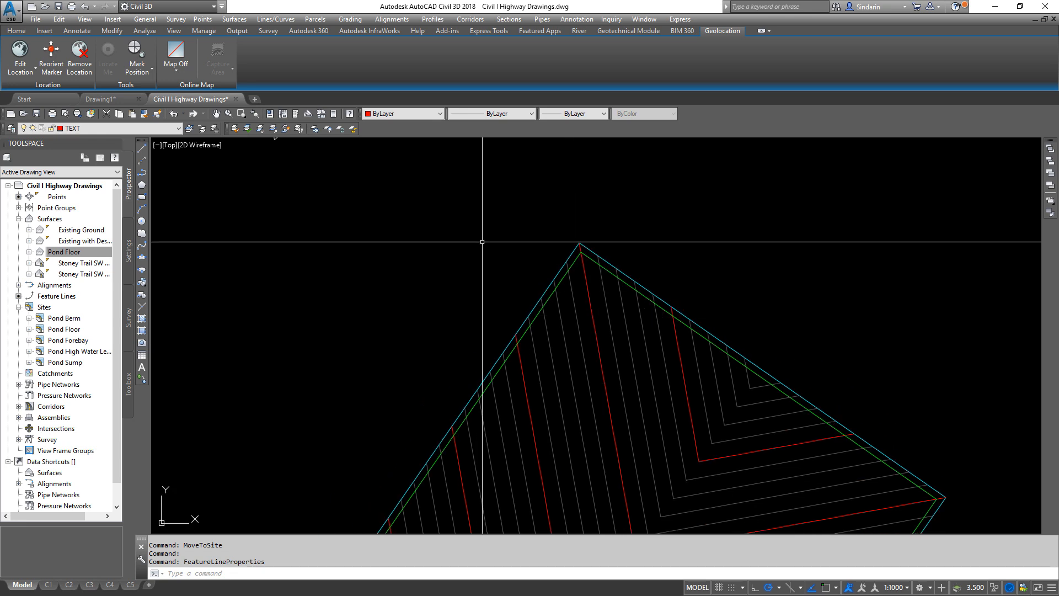
{"action": "left_click", "coordinate": [345, 21]}
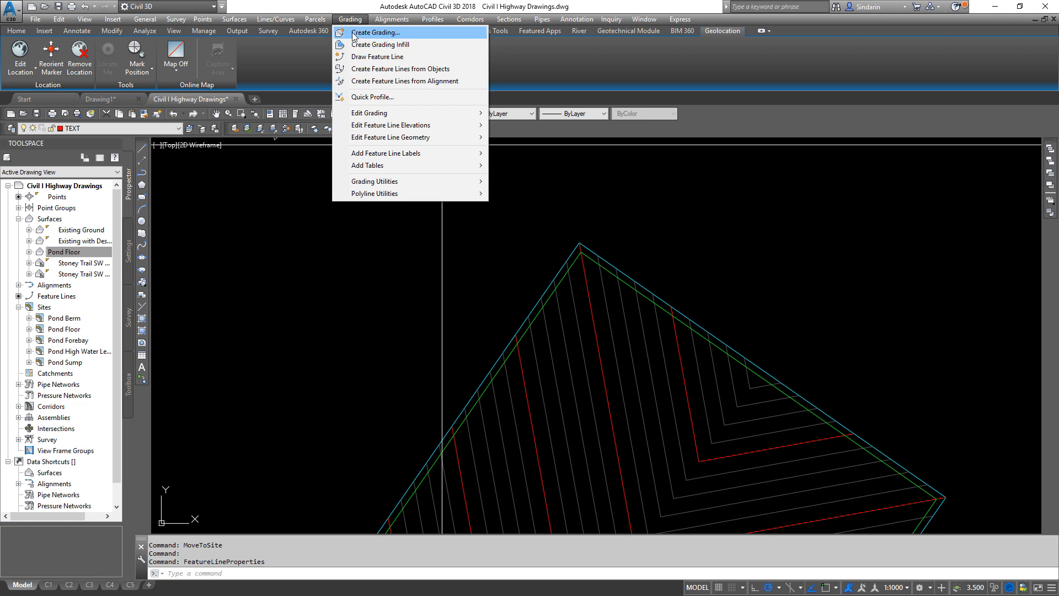
{"action": "left_click", "coordinate": [354, 35]}
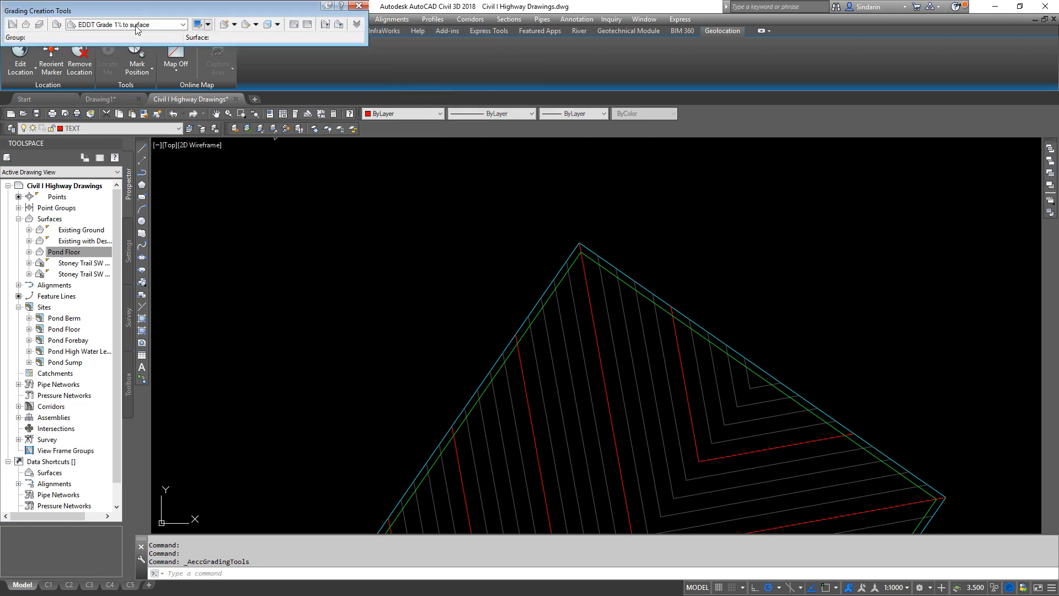
{"action": "left_click_drag", "start_coordinate": [138, 14], "coordinate": [543, 163]}
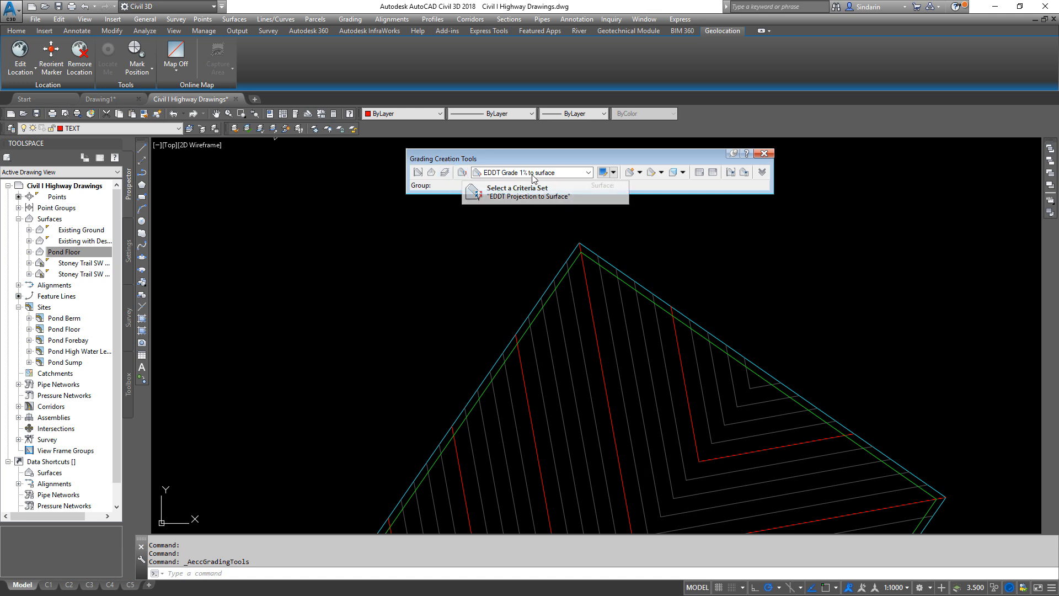
- Set the grading criteria set to EDDT Projection to elevation and check its available grading criteria
{"action": "left_click", "coordinate": [569, 173]}
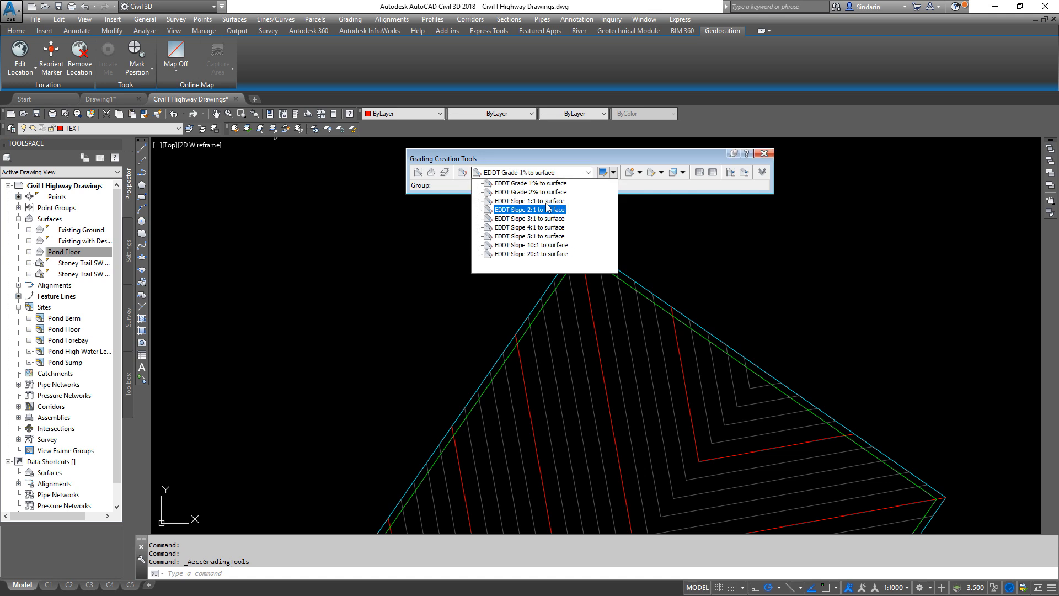
{"action": "left_click", "coordinate": [554, 156]}
{"action": "left_click", "coordinate": [463, 172]}
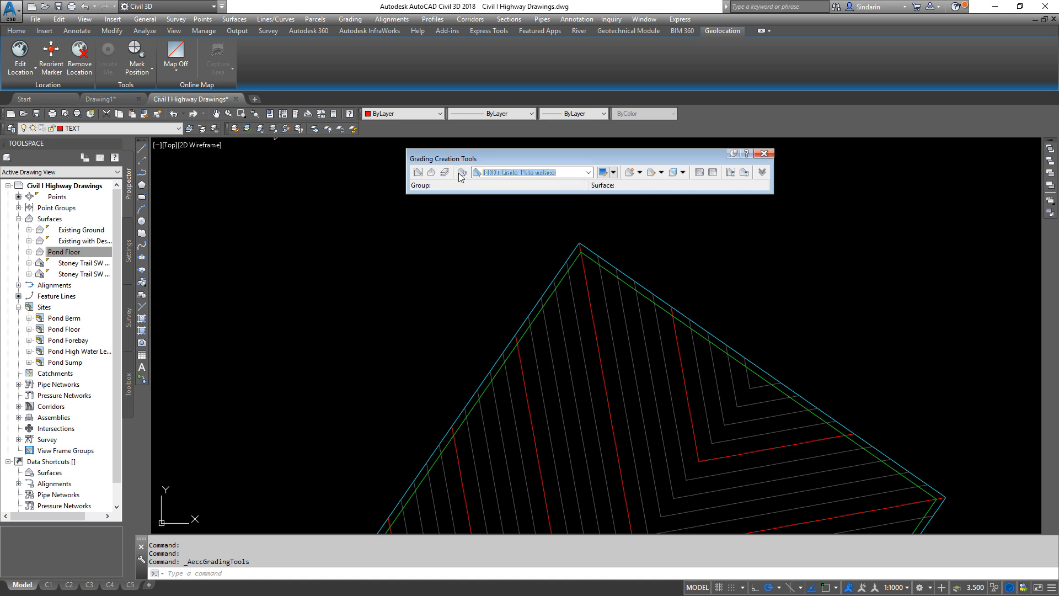
{"action": "left_click", "coordinate": [560, 169]}
{"action": "left_click", "coordinate": [561, 190]}
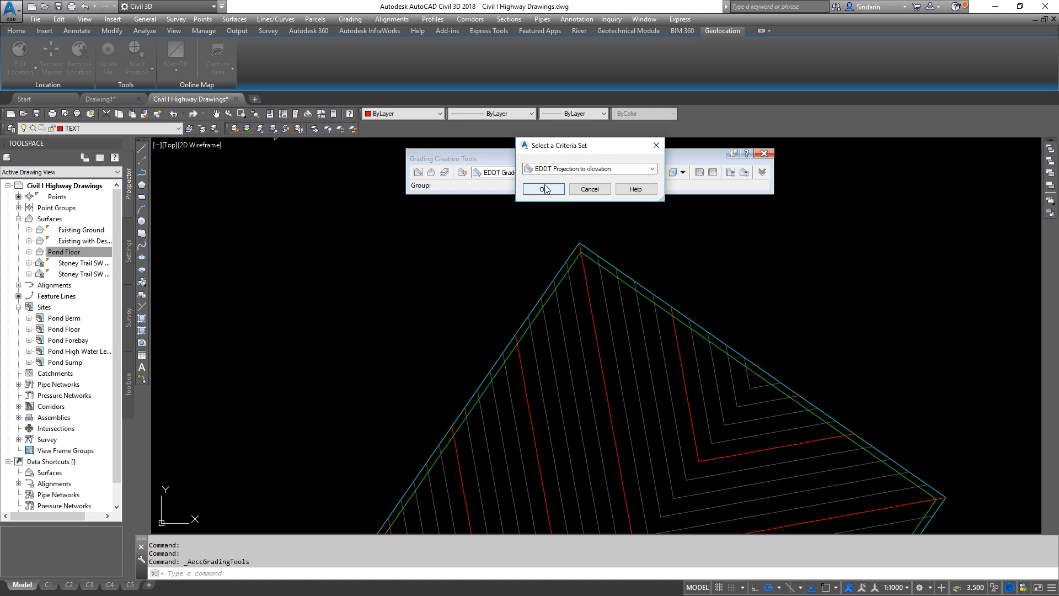
{"action": "left_click", "coordinate": [542, 209]}
{"action": "left_click", "coordinate": [534, 172]}
{"action": "left_click", "coordinate": [534, 175]}
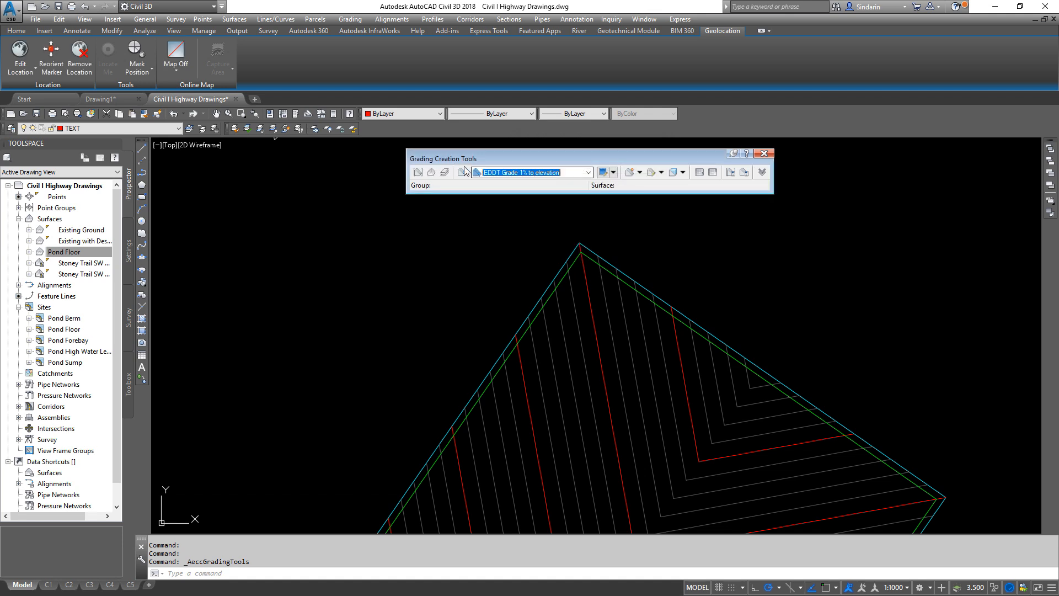
- Set the grading criteria set to EDDT Projection to Surface
{"action": "left_click", "coordinate": [463, 172]}
{"action": "left_click", "coordinate": [568, 168]}
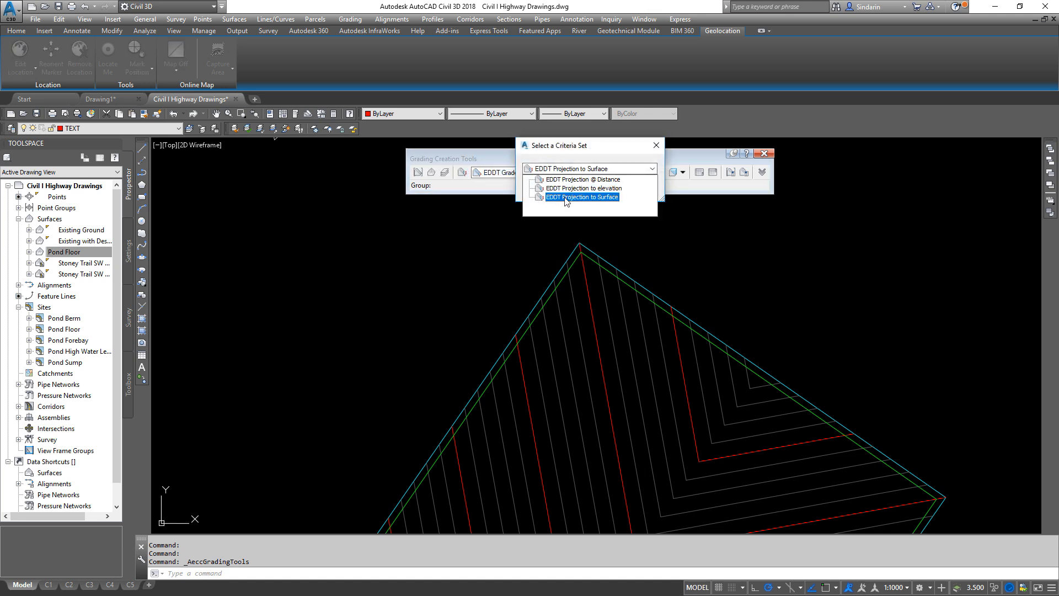
{"action": "left_click", "coordinate": [567, 191]}
{"action": "left_click", "coordinate": [567, 202]}
- Examine the criteria editing, grading creation, grading editing and volume options available in the Grading Creation Tools
{"action": "left_click", "coordinate": [614, 172]}
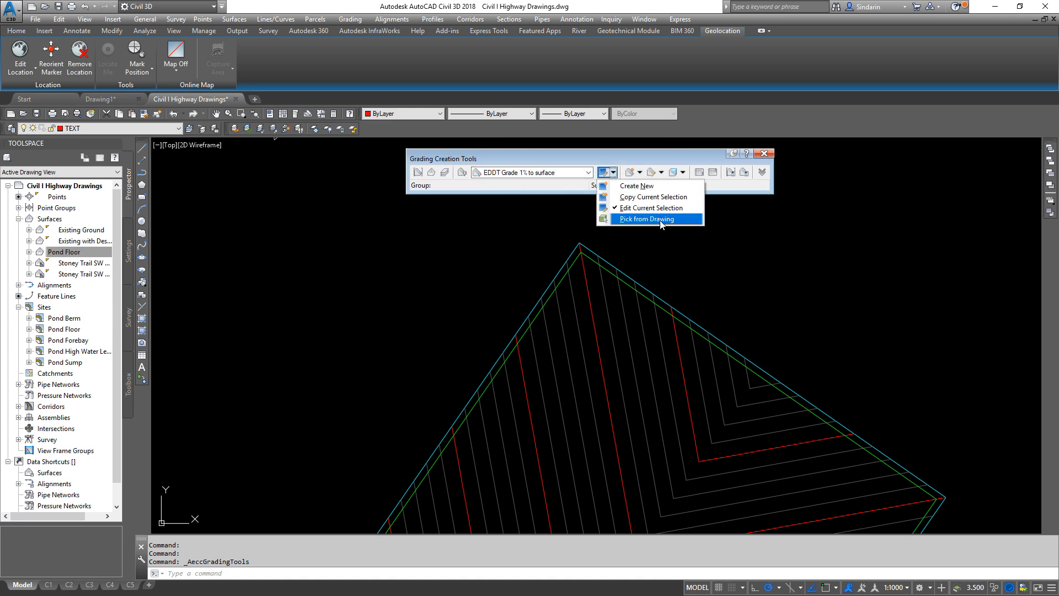
{"action": "left_click", "coordinate": [635, 175]}
{"action": "left_click", "coordinate": [640, 173]}
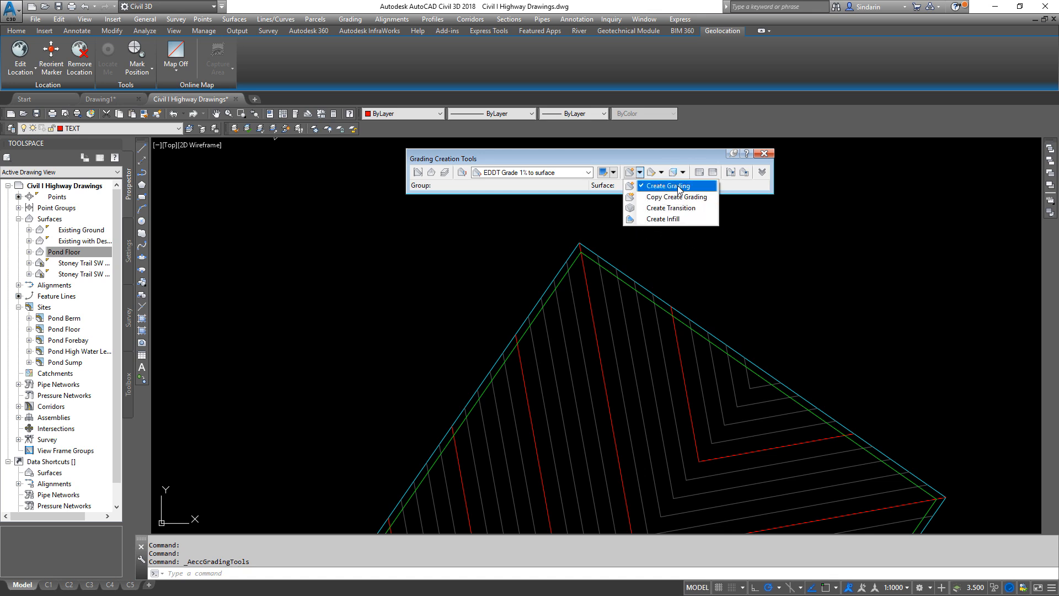
{"action": "left_click", "coordinate": [661, 172]}
{"action": "left_click", "coordinate": [661, 172]}
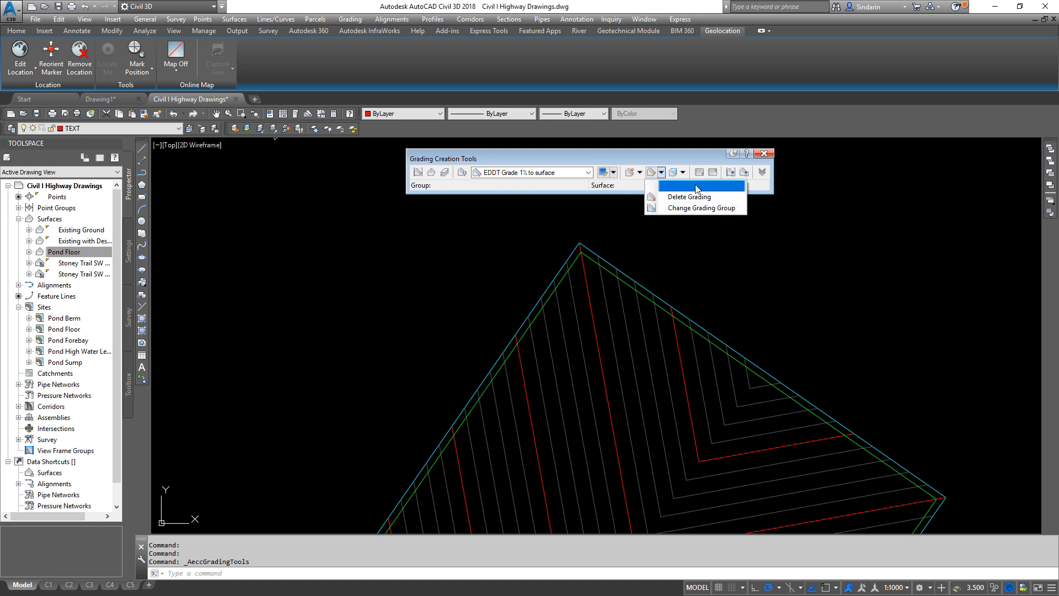
{"action": "left_click", "coordinate": [704, 161]}
{"action": "left_click", "coordinate": [683, 172]}
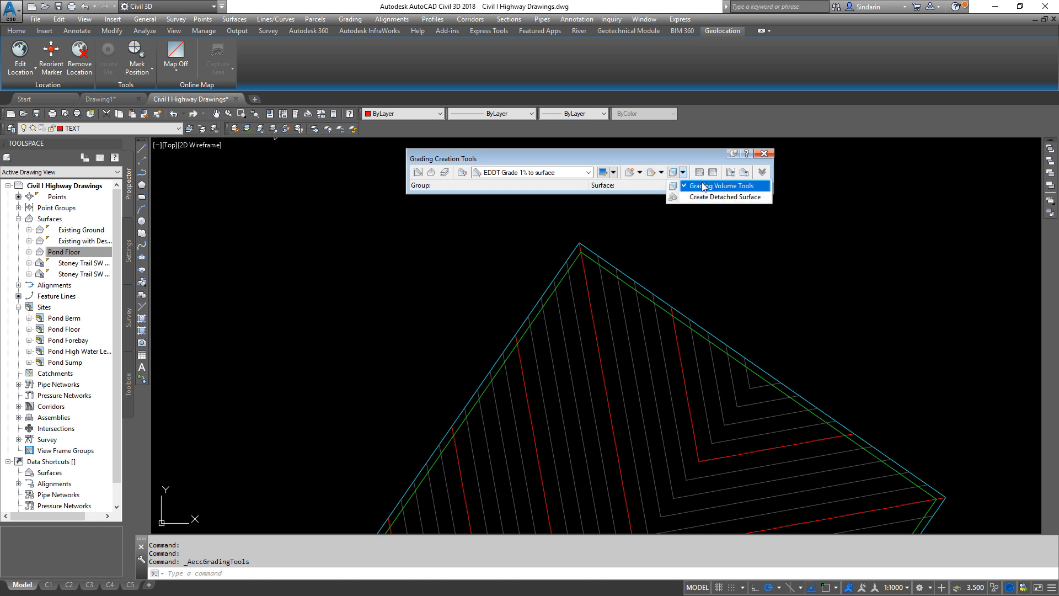
{"action": "left_click", "coordinate": [709, 186]}
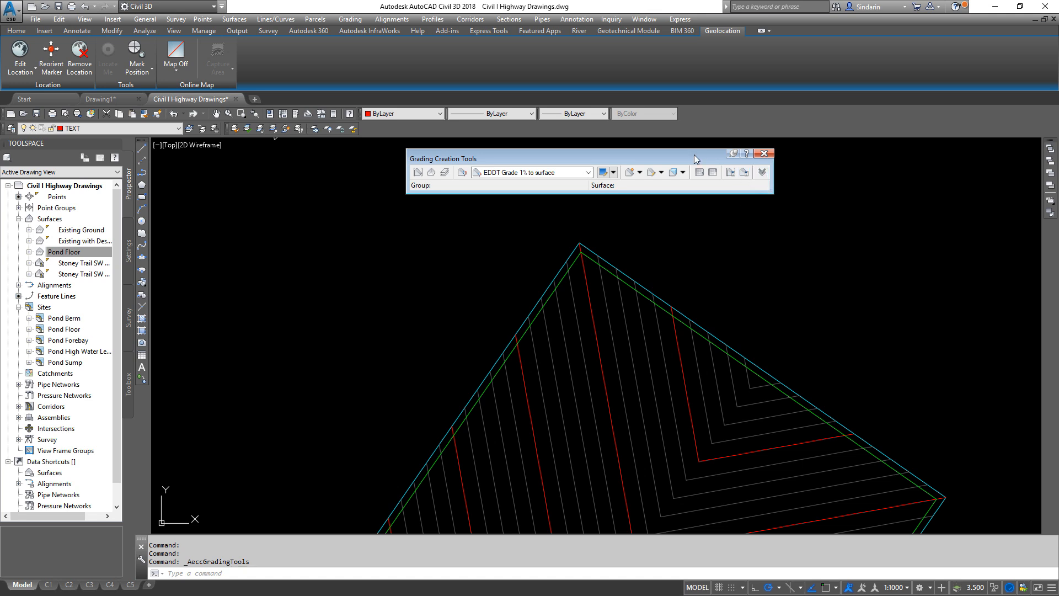
- Expand the Grading Creation Tools and review the method, cut slope, fill slope and conflict resolution parameters of the 1% to surface criteria
{"action": "left_click_drag", "start_coordinate": [763, 175], "coordinate": [736, 145]}
{"action": "left_click", "coordinate": [735, 142]}
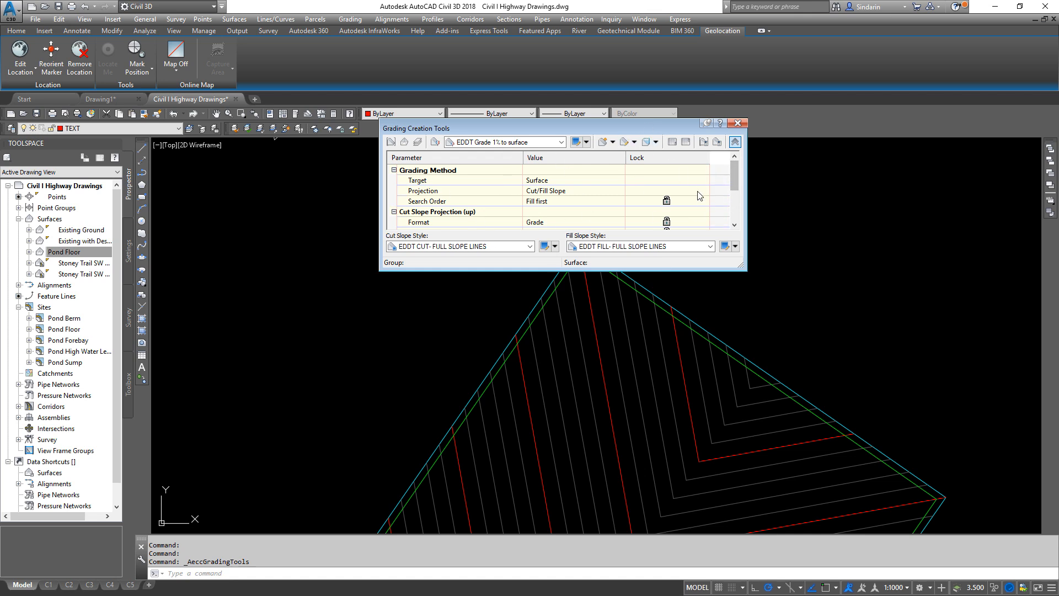
{"action": "left_click_drag", "start_coordinate": [710, 190], "coordinate": [729, 192]}
{"action": "scroll", "coordinate": [546, 203], "scroll_direction": "down", "scroll_amount": 2}
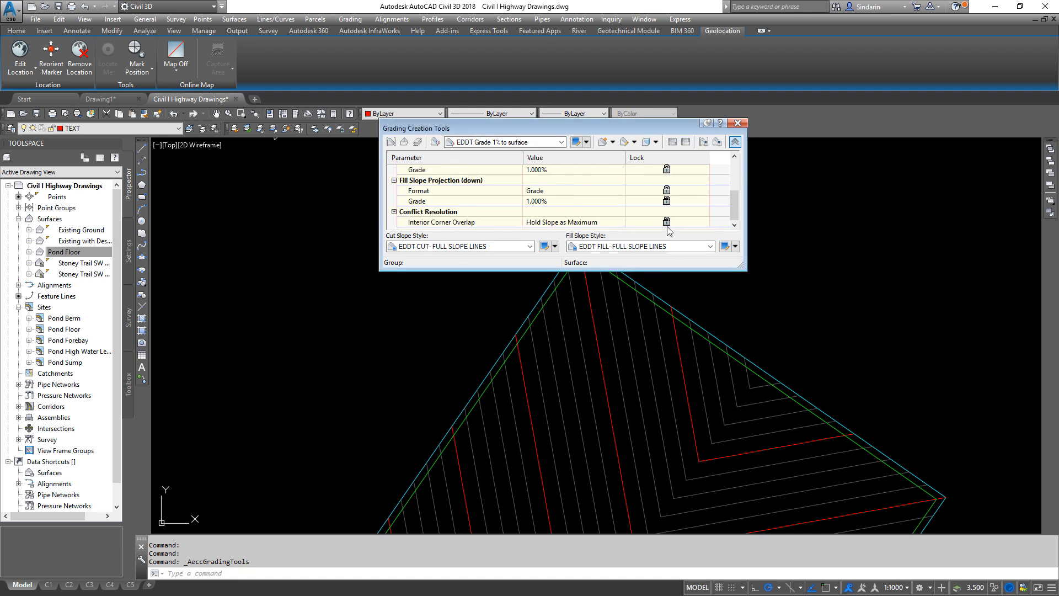
{"action": "scroll", "coordinate": [669, 227], "scroll_direction": "up", "scroll_amount": 3}
{"action": "scroll", "coordinate": [673, 205], "scroll_direction": "down", "scroll_amount": 3}
{"action": "scroll", "coordinate": [673, 171], "scroll_direction": "up", "scroll_amount": 3}
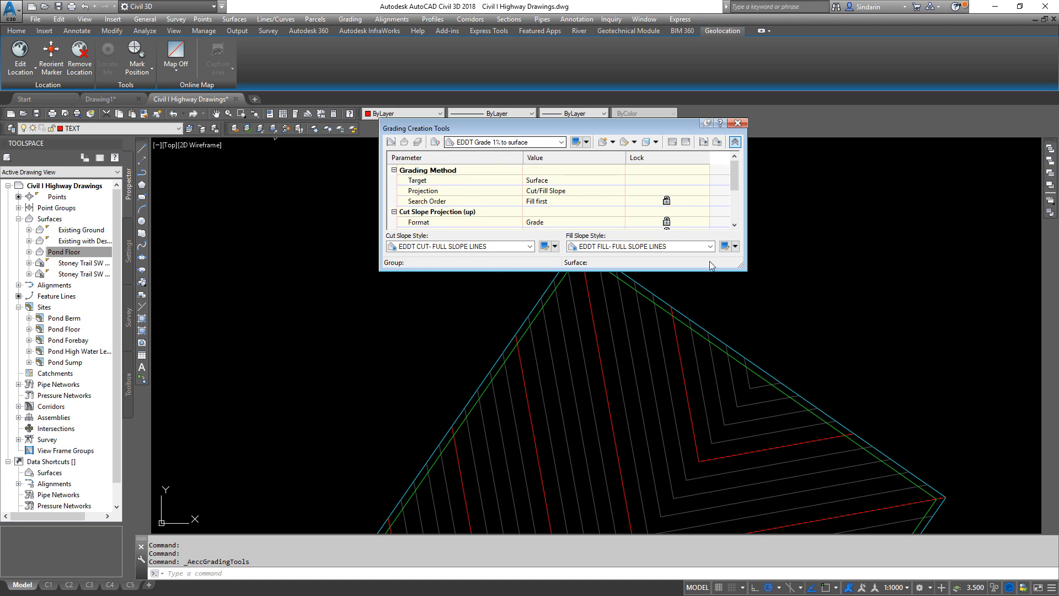
- Set the grading criteria to EDDT Slope 5:1 to surface
{"action": "left_click", "coordinate": [531, 143]}
{"action": "left_click", "coordinate": [517, 196]}
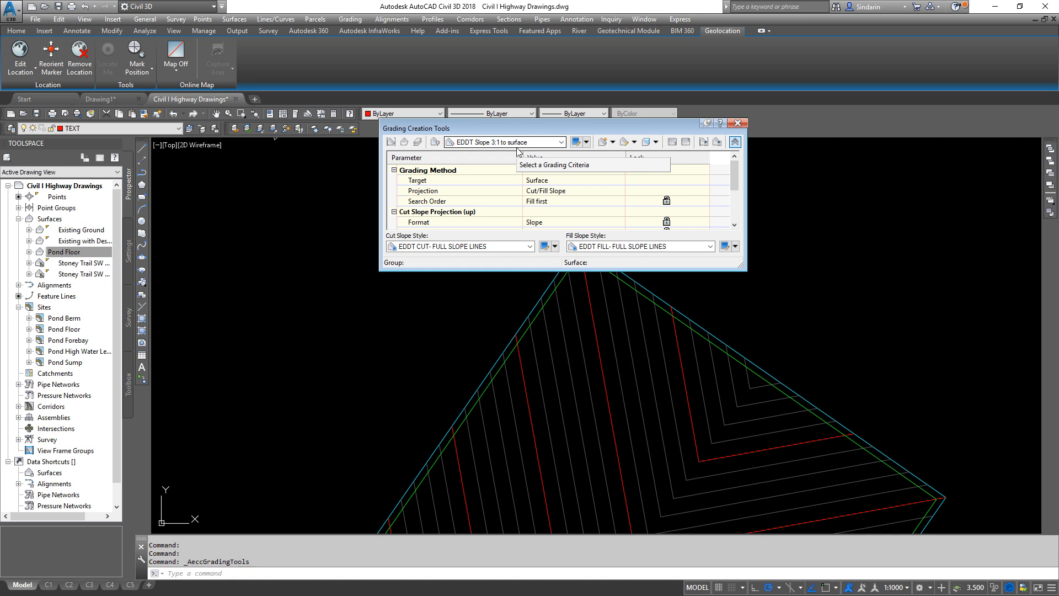
{"action": "left_click", "coordinate": [533, 143]}
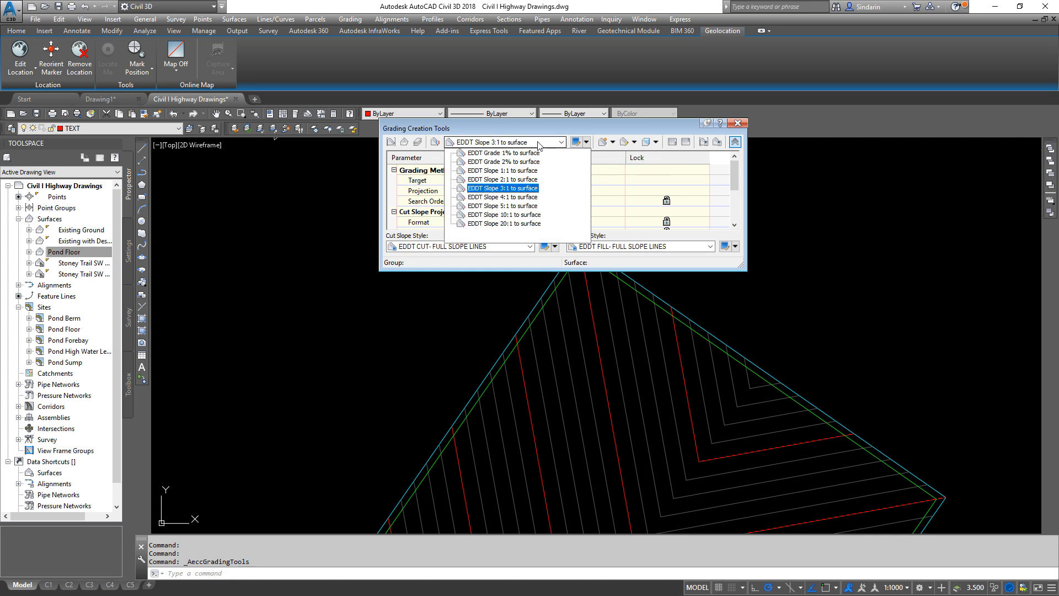
{"action": "left_click", "coordinate": [503, 205]}
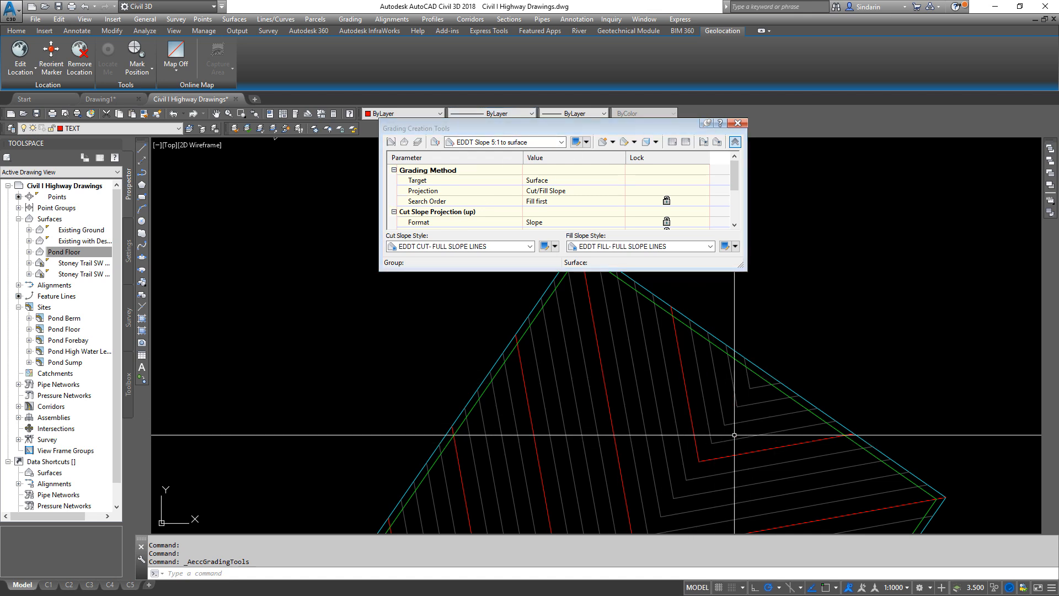
- Move the Grading Creation Tools clear of the pond's upper corner and reselect the EDDT Slope 5:1 to surface criteria
{"action": "middle_click_drag", "start_coordinate": [701, 440], "coordinate": [639, 376]}
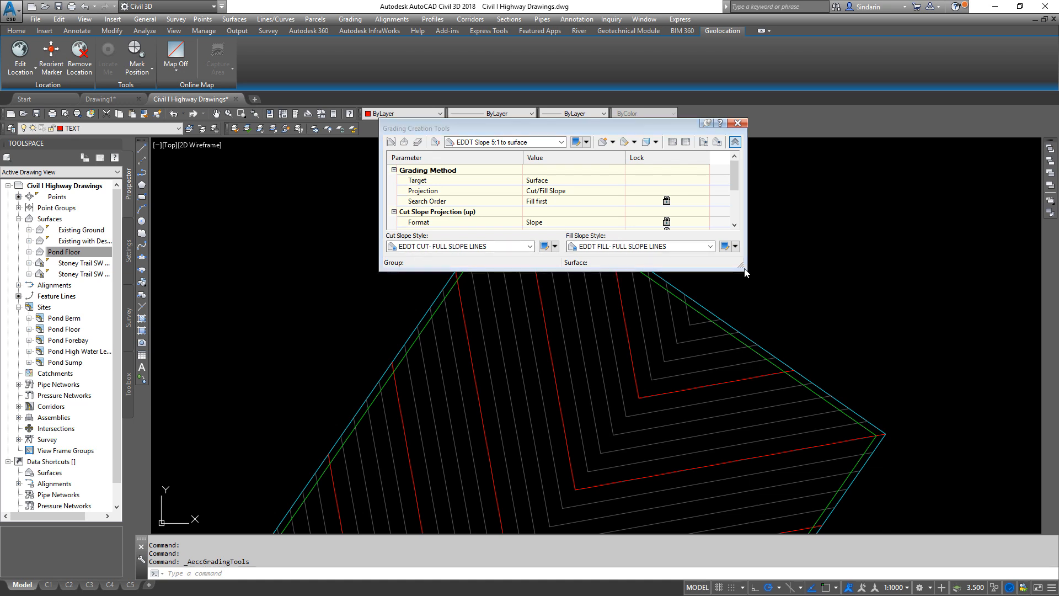
{"action": "left_click_drag", "start_coordinate": [745, 272], "coordinate": [750, 214]}
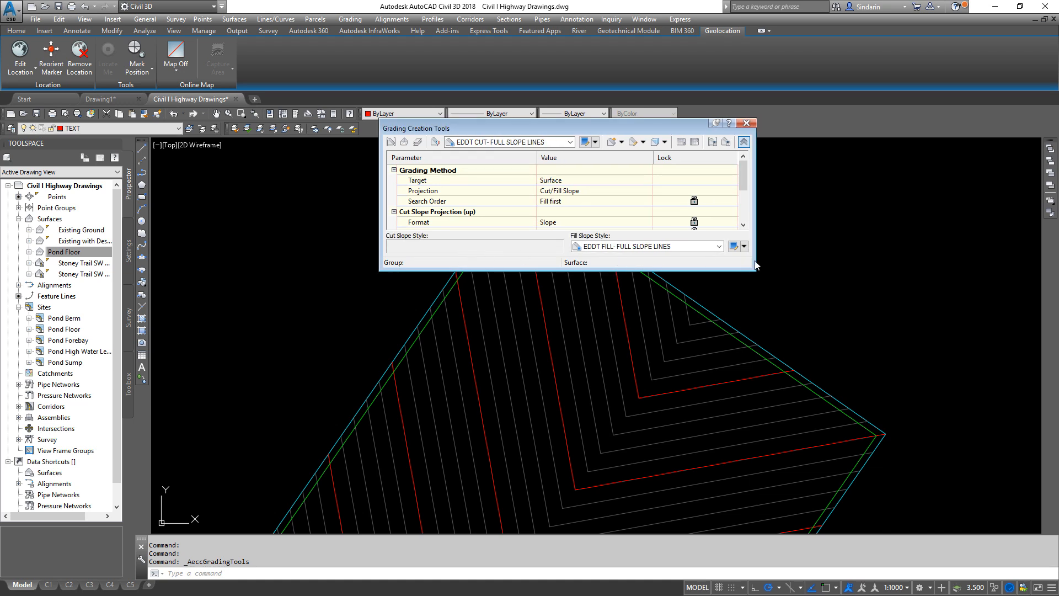
{"action": "left_click_drag", "start_coordinate": [748, 264], "coordinate": [426, 229]}
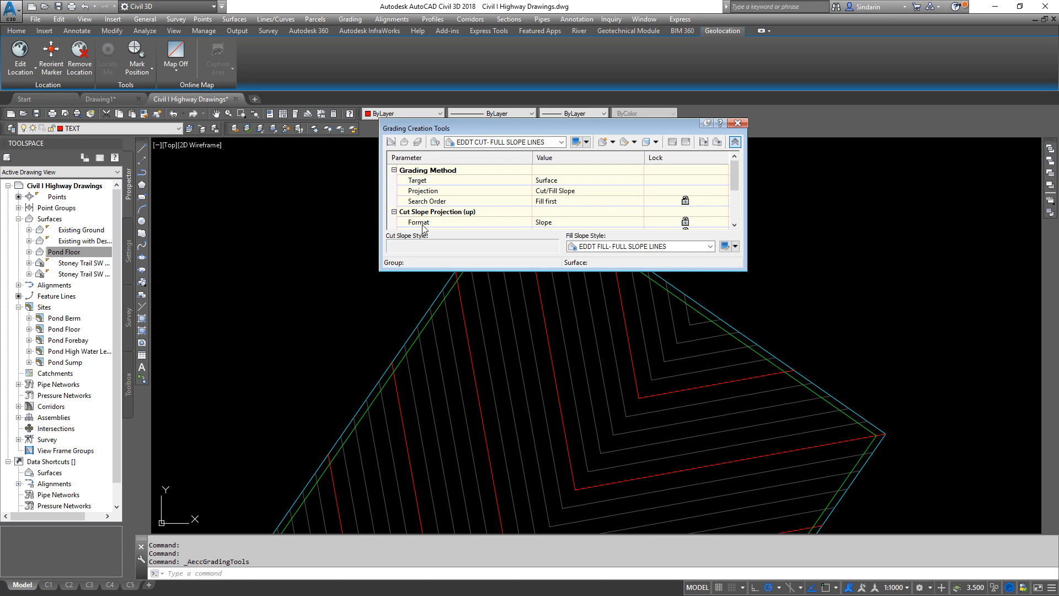
{"action": "left_click", "coordinate": [560, 142]}
{"action": "left_click", "coordinate": [505, 165]}
{"action": "left_click_drag", "start_coordinate": [441, 128], "coordinate": [196, 89]}
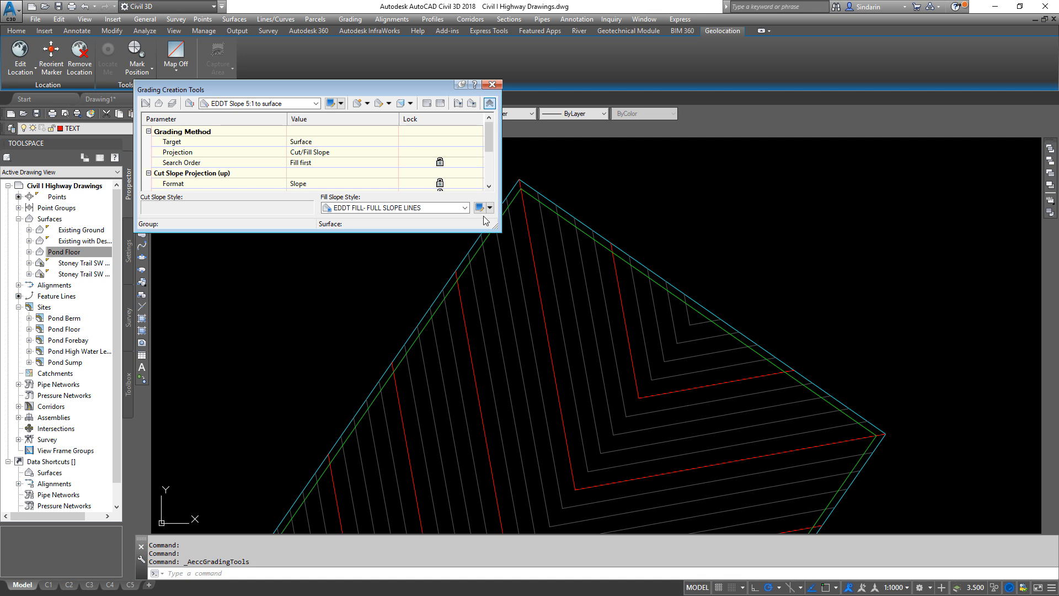
- Try to create a grading group named Pond Berm in the Pond Berm site
{"action": "left_click", "coordinate": [145, 104]}
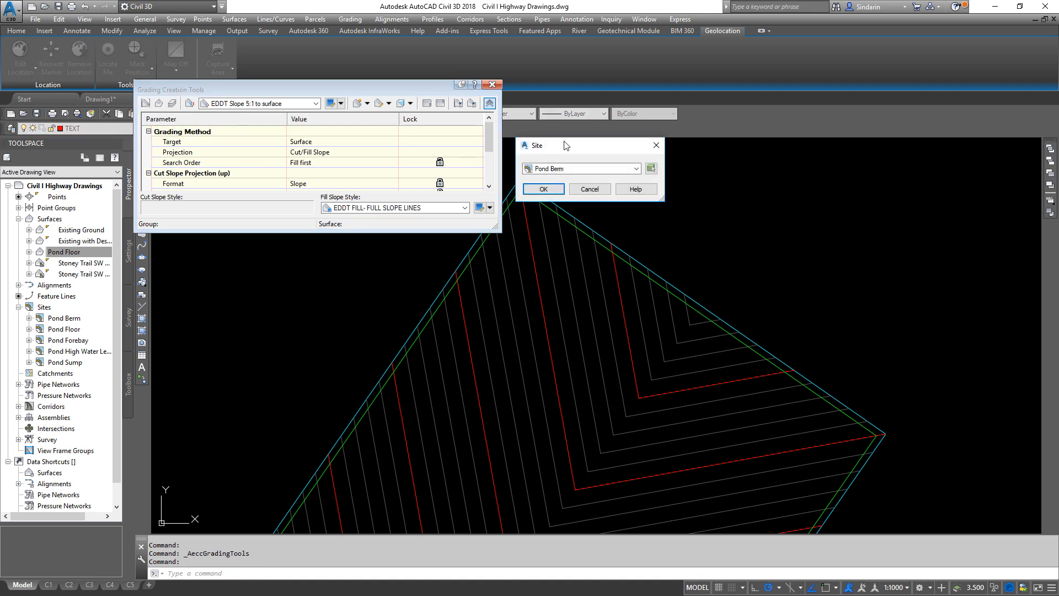
{"action": "left_click", "coordinate": [611, 169]}
{"action": "left_click", "coordinate": [612, 169]}
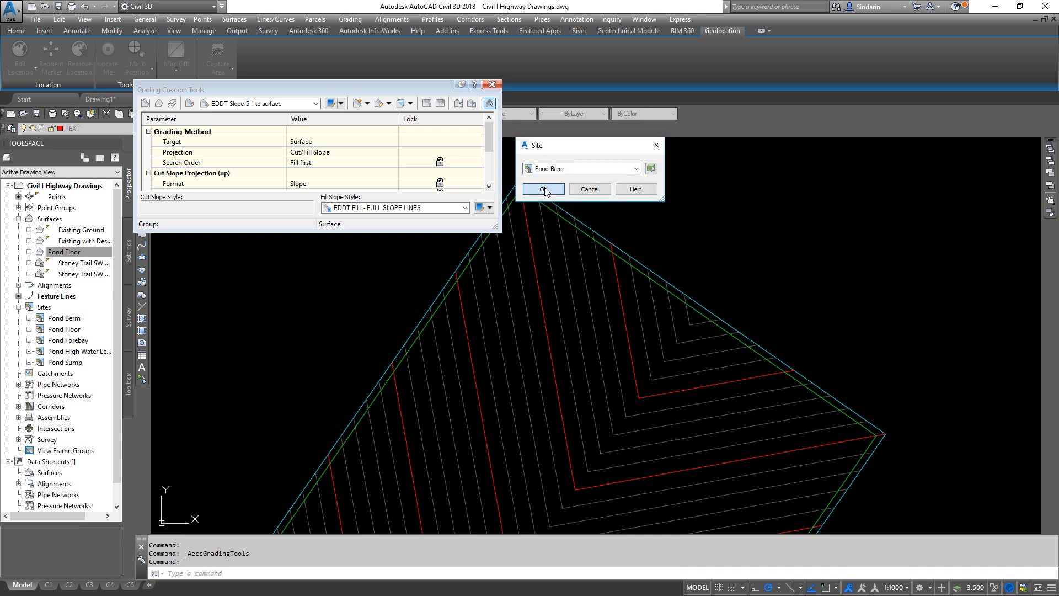
{"action": "key", "text": "Return"}
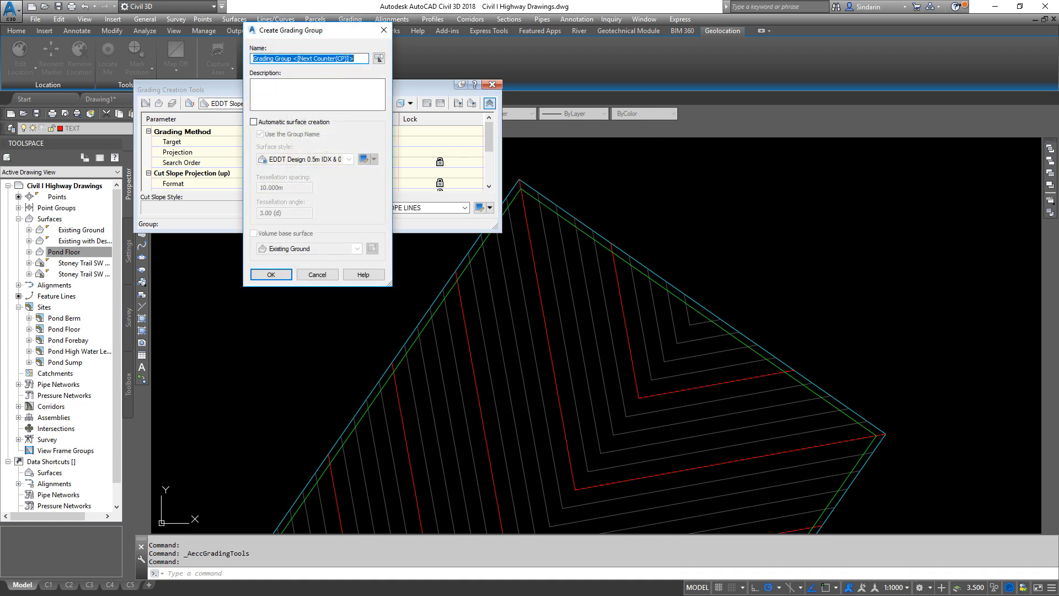
{"action": "type", "text": "Pond Berm"}
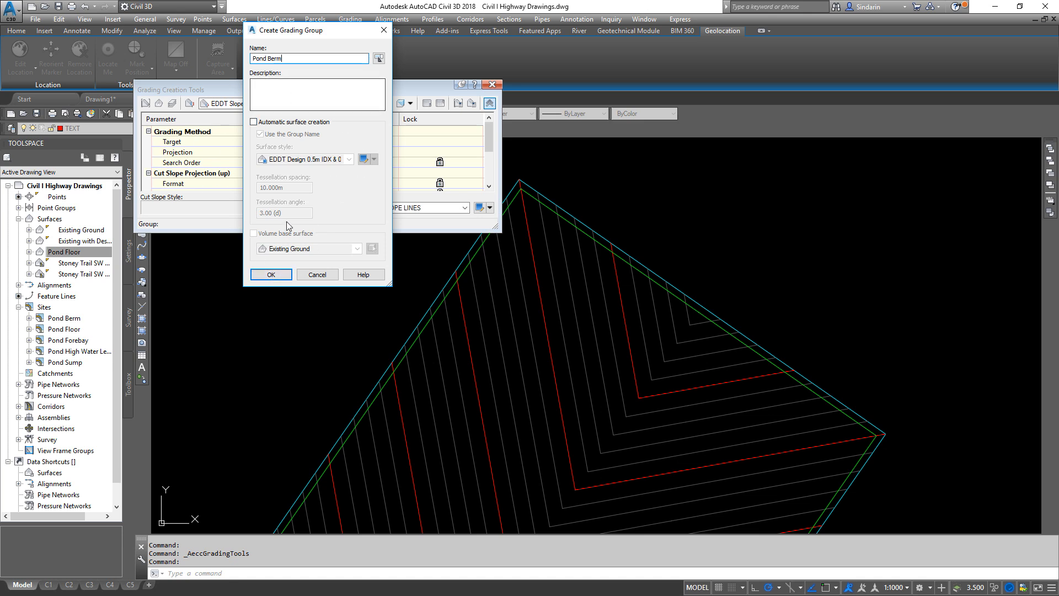
{"action": "left_click", "coordinate": [268, 276]}
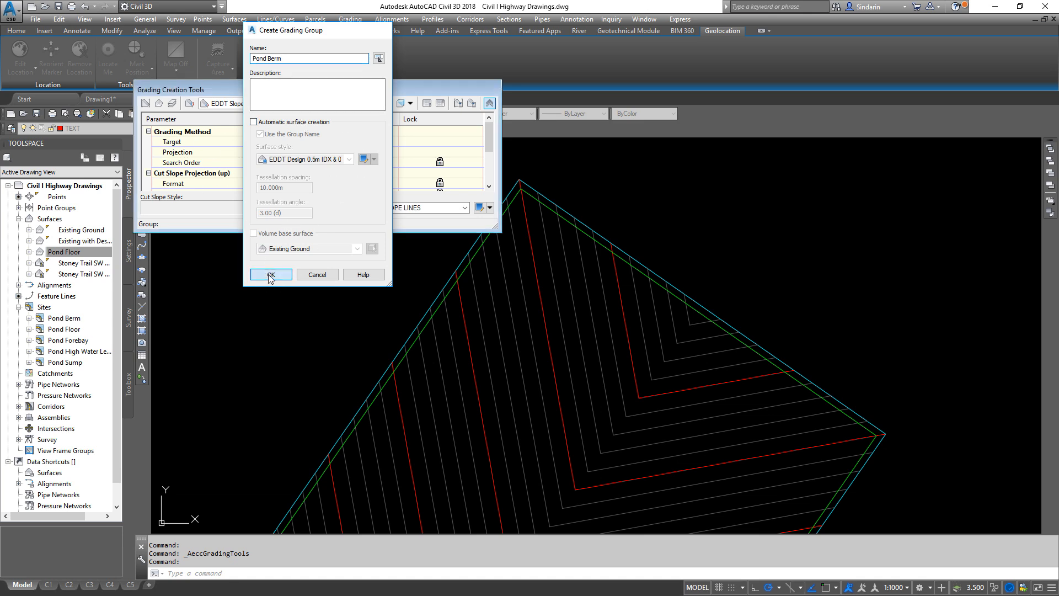
- Set the grading's target surface to Pond Floor
{"action": "left_click", "coordinate": [161, 109]}
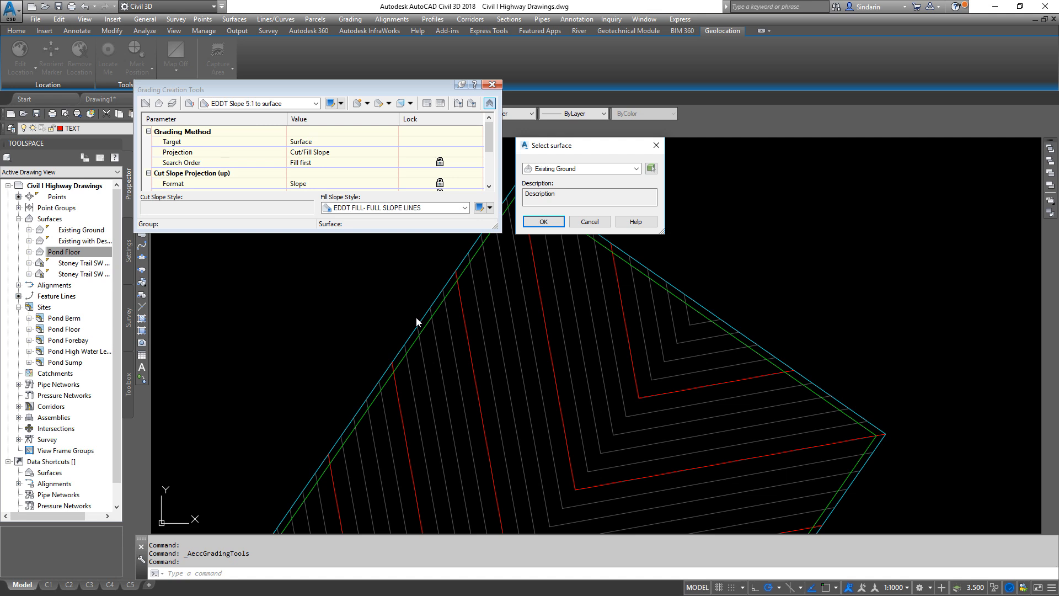
{"action": "left_click", "coordinate": [635, 168]}
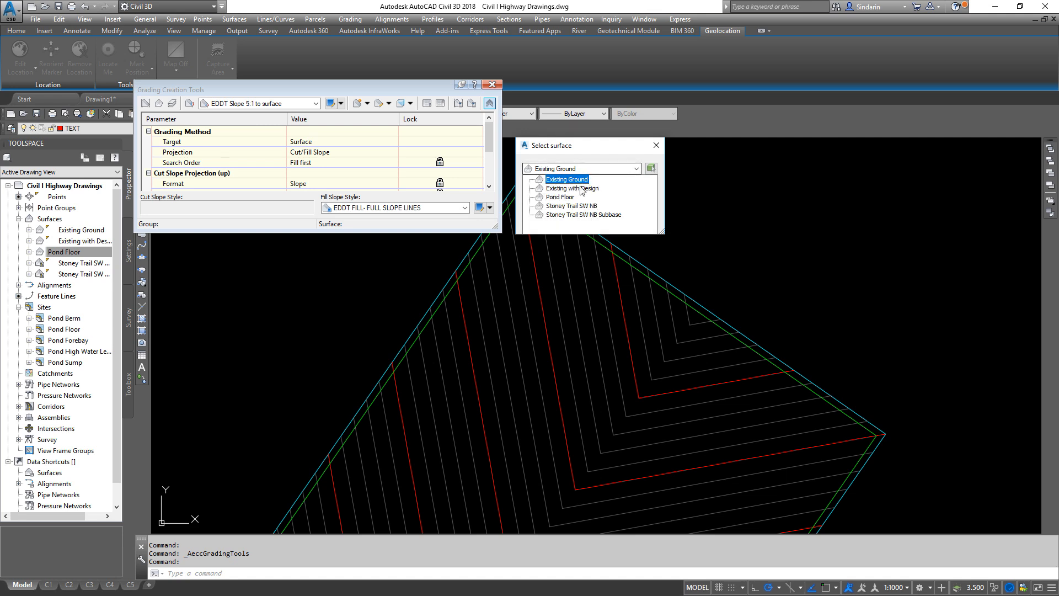
{"action": "left_click", "coordinate": [565, 196]}
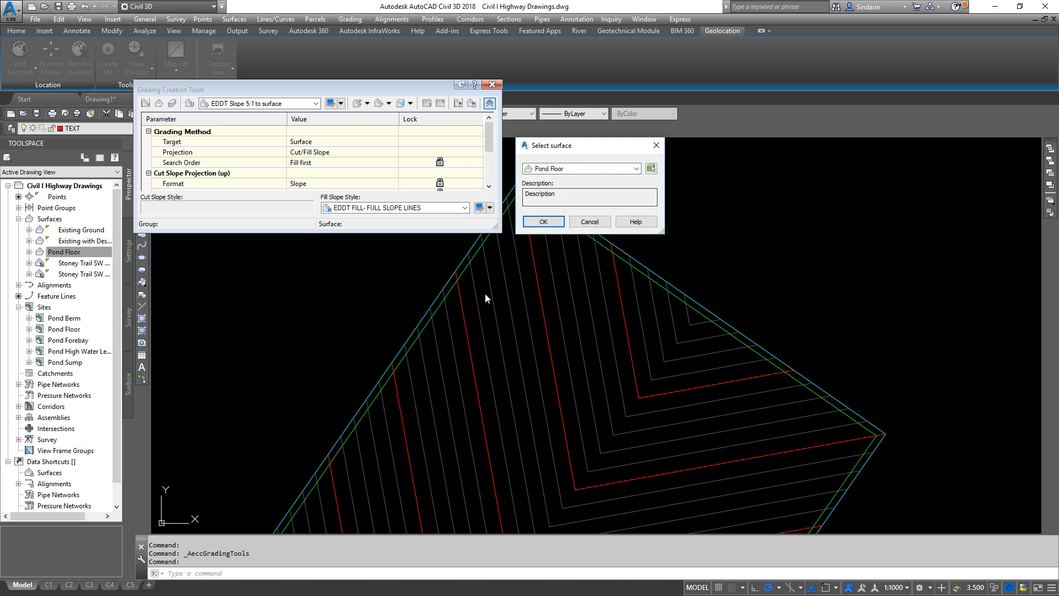
{"action": "left_click", "coordinate": [543, 222]}
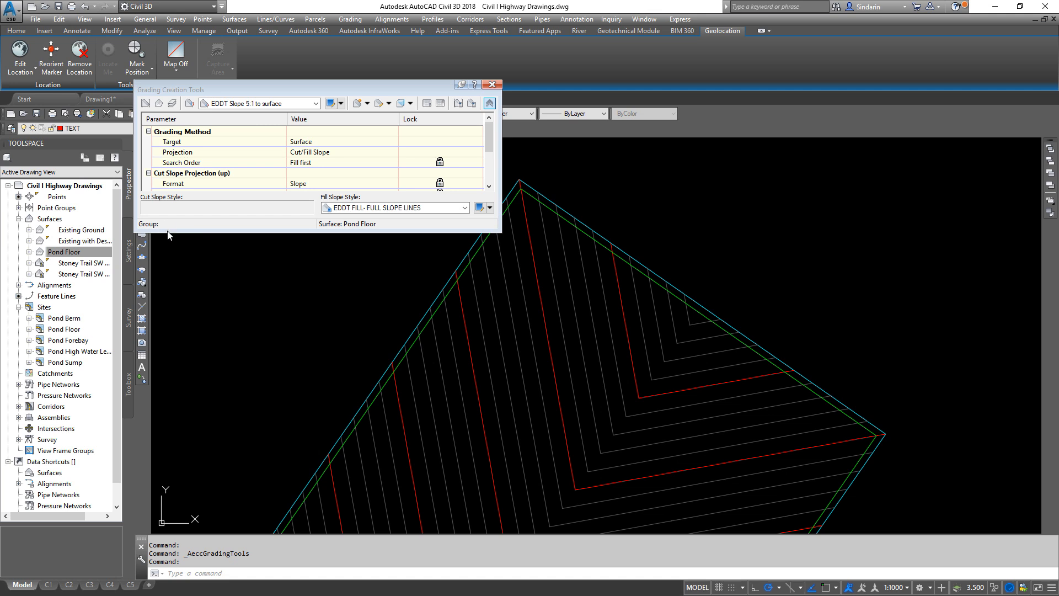
- Try to start a new grading in the Pond Berm site, naming its grading group Pond Berm
{"action": "left_click", "coordinate": [368, 104]}
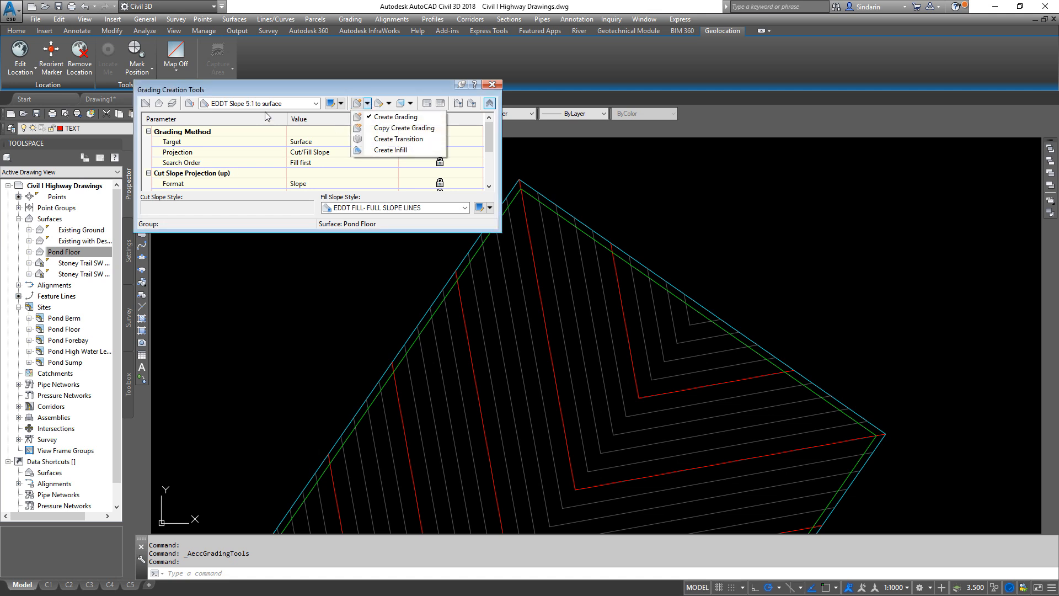
{"action": "left_click", "coordinate": [381, 116]}
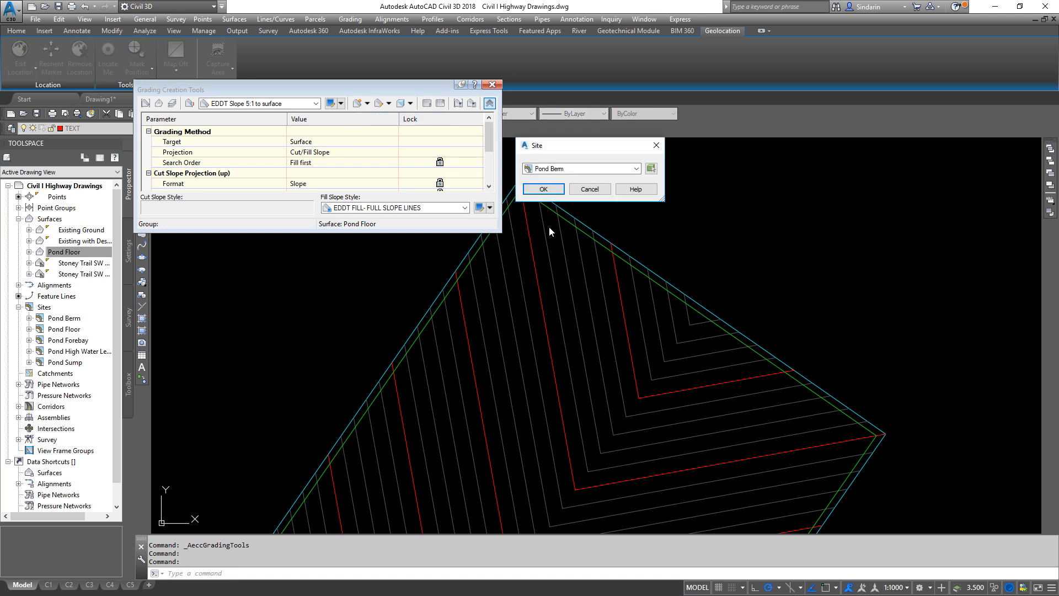
{"action": "left_click", "coordinate": [559, 170]}
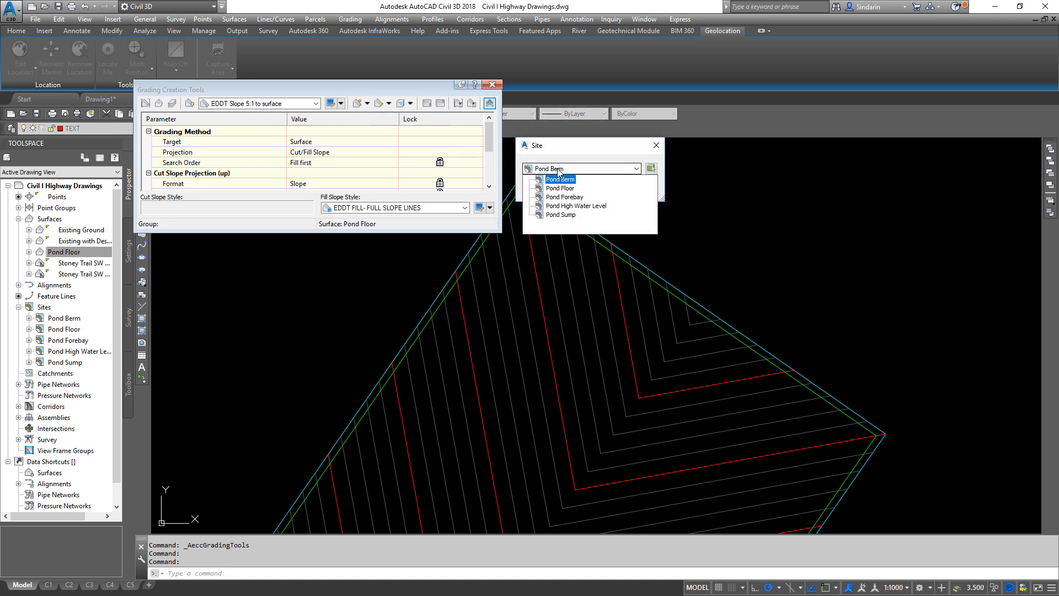
{"action": "left_click", "coordinate": [561, 181]}
{"action": "left_click", "coordinate": [559, 186]}
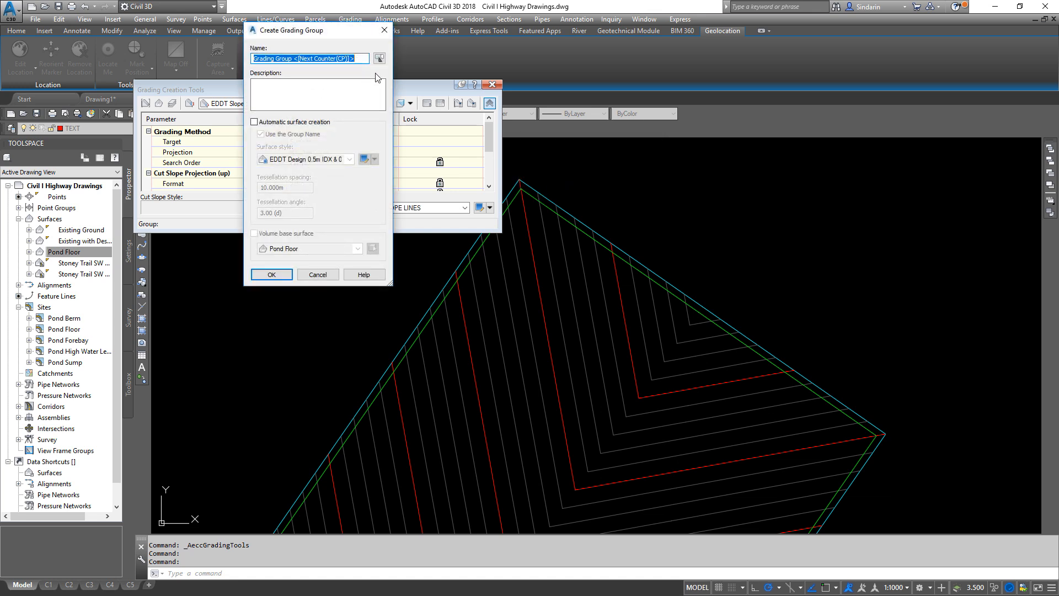
{"action": "type", "text": "Pond Berm"}
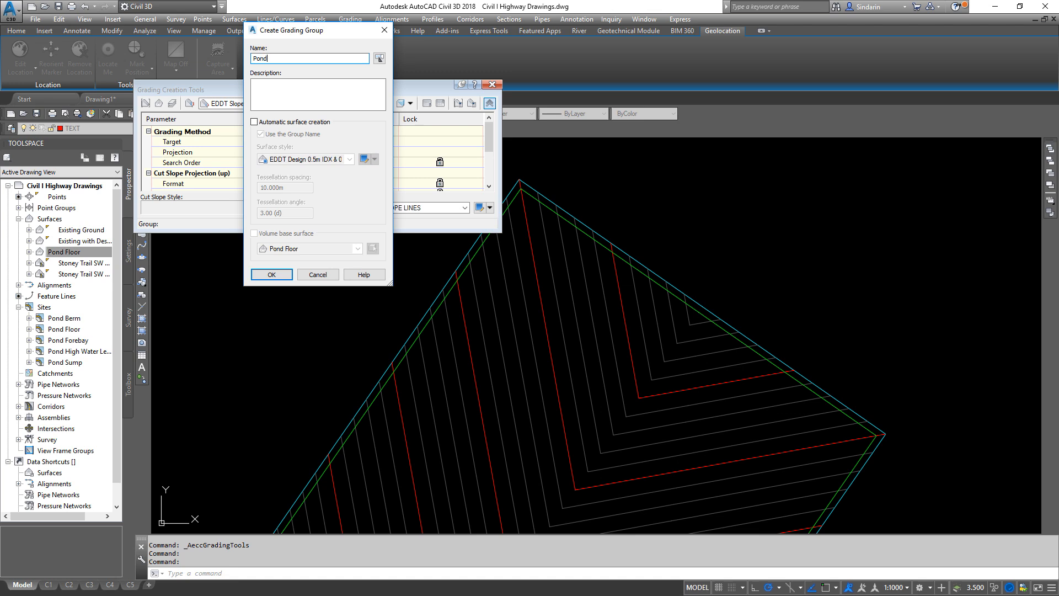
{"action": "left_click", "coordinate": [282, 274]}
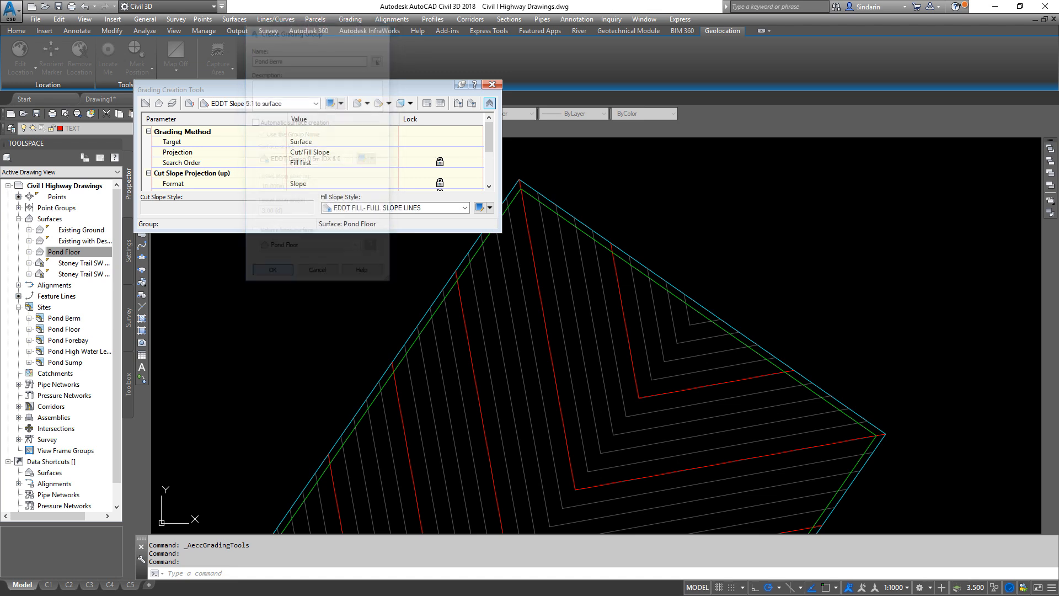
- Expand the Pond Berm site, check its grading groups and refresh its feature lines collection
{"action": "double_click", "coordinate": [64, 318]}
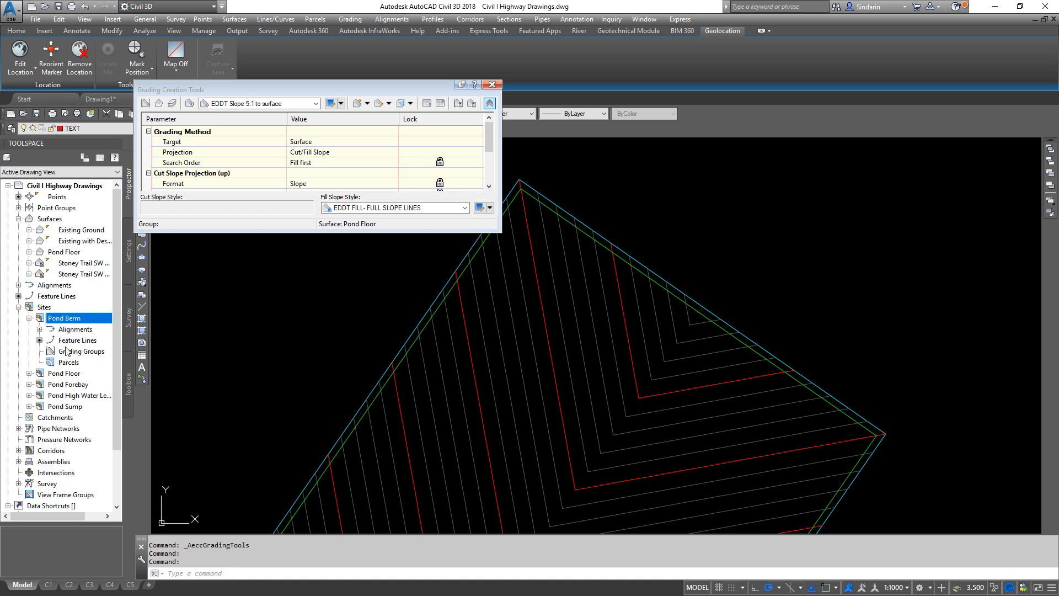
{"action": "left_click", "coordinate": [76, 352]}
{"action": "right_click", "coordinate": [78, 340]}
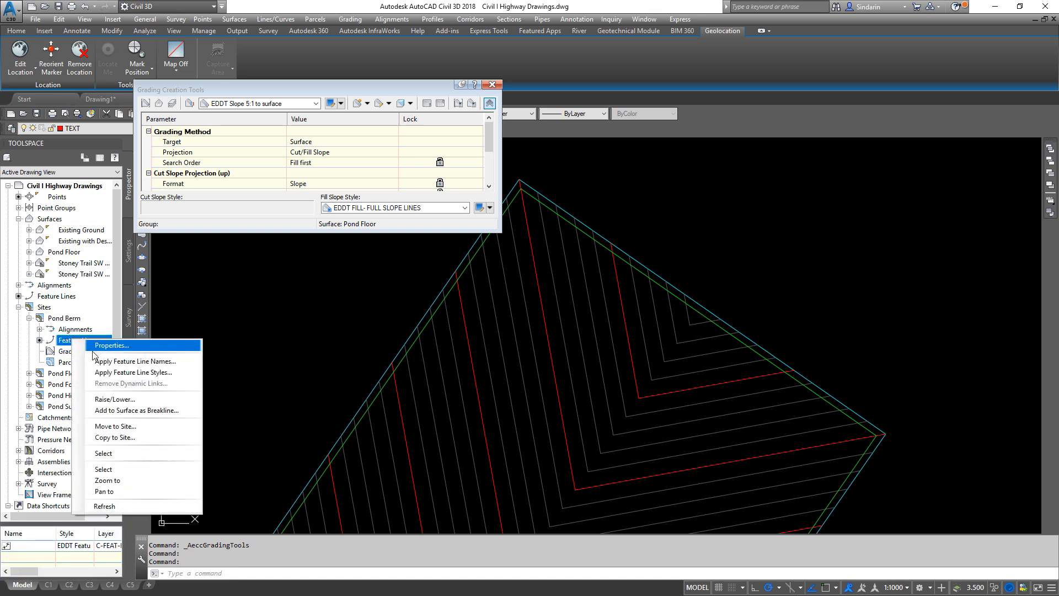
{"action": "left_click", "coordinate": [104, 508]}
{"action": "right_click", "coordinate": [80, 342]}
{"action": "left_click", "coordinate": [345, 323]}
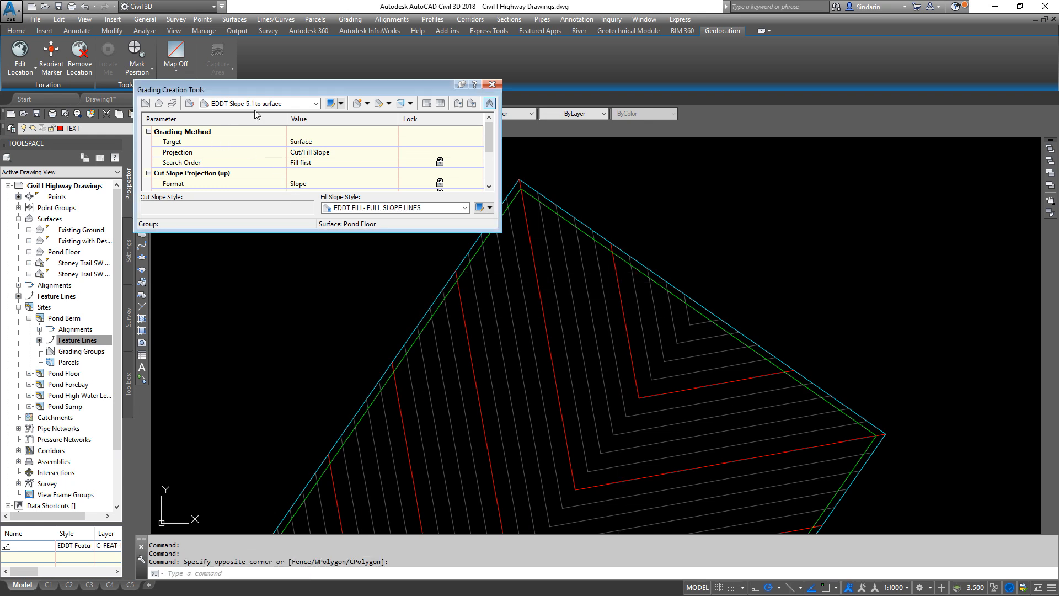
- Try to start a grading in the Pond Berm site and close the grading tools
{"action": "left_click", "coordinate": [357, 103]}
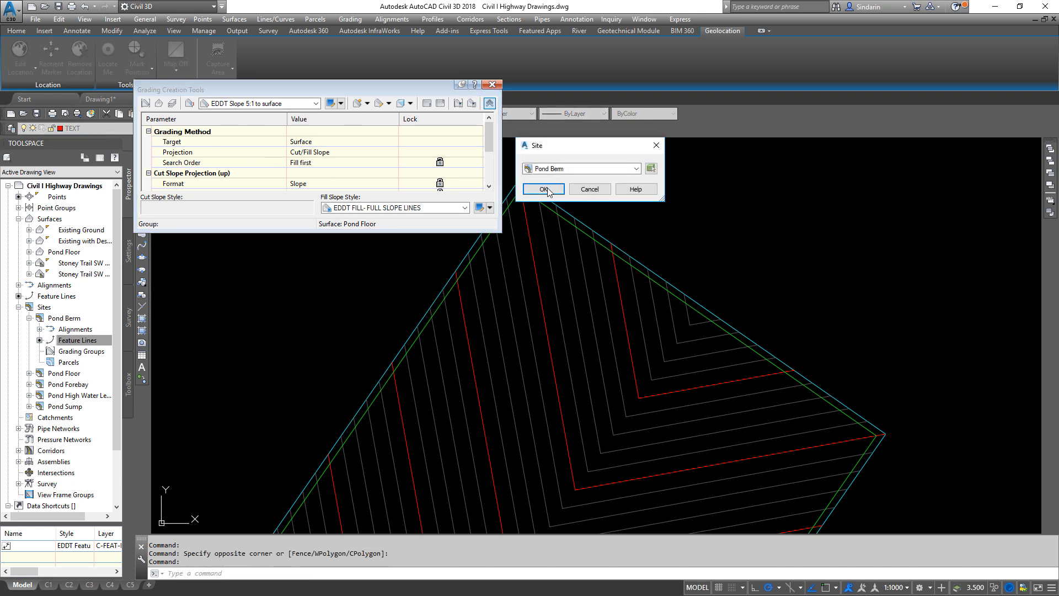
{"action": "left_click", "coordinate": [544, 189]}
{"action": "left_click", "coordinate": [492, 84]}
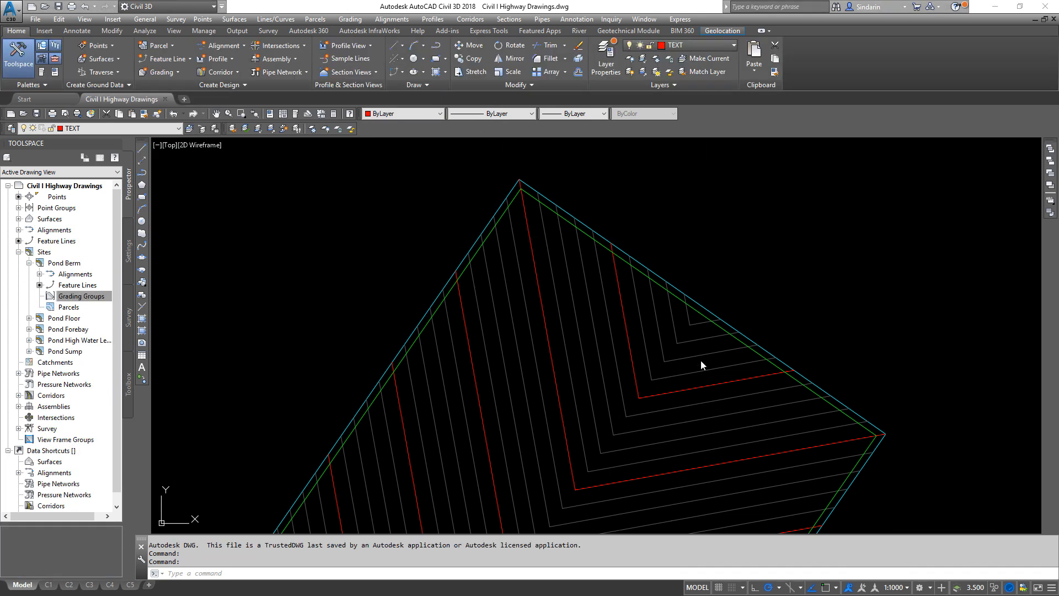
- Open the grading creation tools and create a grading group named Pond Berm in the Pond Berm site, without automatic surface creation
{"action": "middle_click_drag", "start_coordinate": [510, 292], "coordinate": [471, 232]}
{"action": "left_click", "coordinate": [350, 18]}
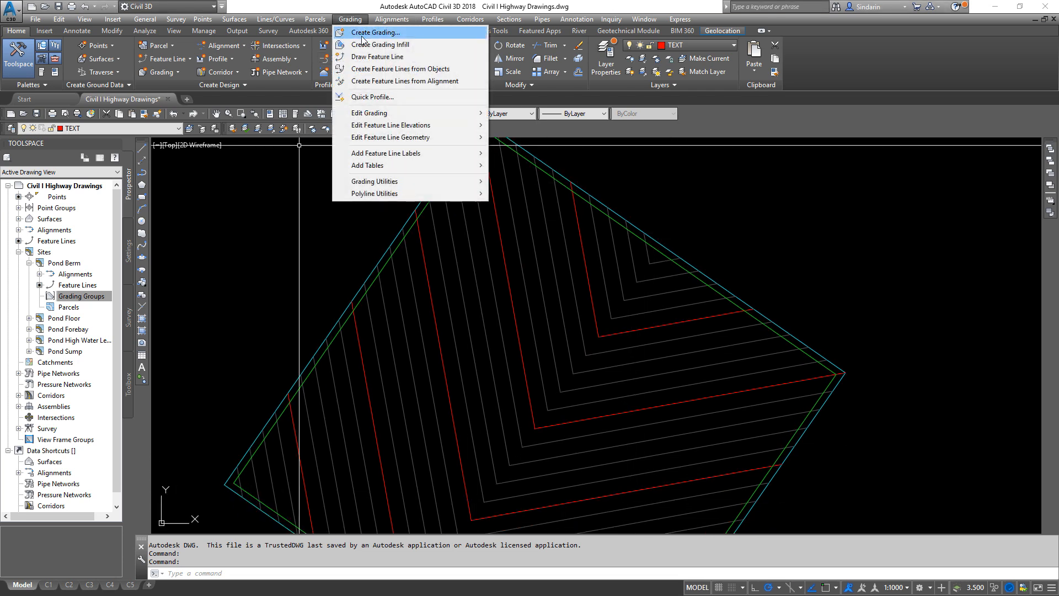
{"action": "left_click", "coordinate": [375, 33]}
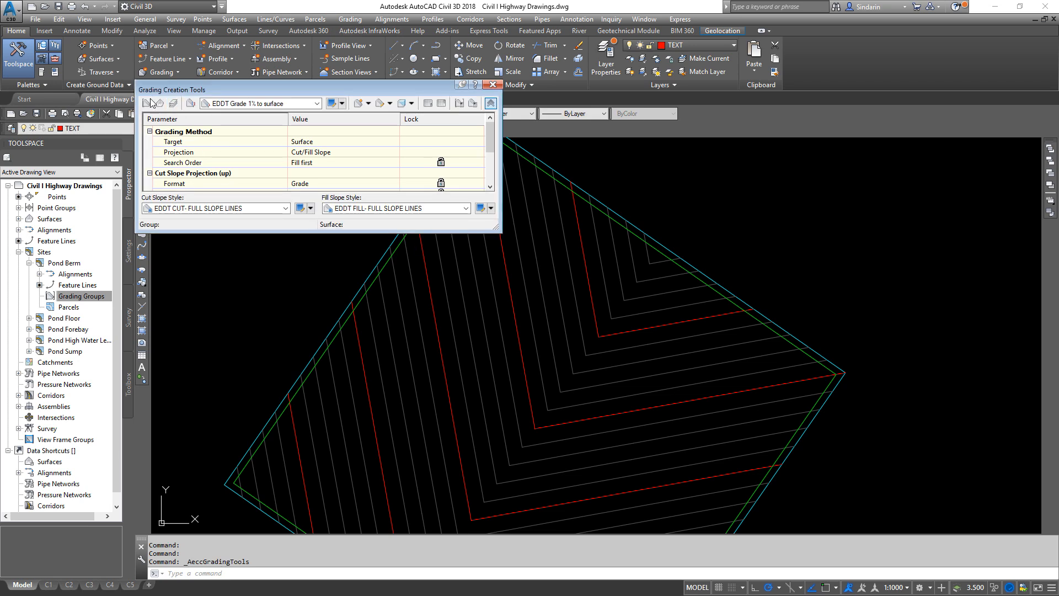
{"action": "left_click", "coordinate": [148, 103]}
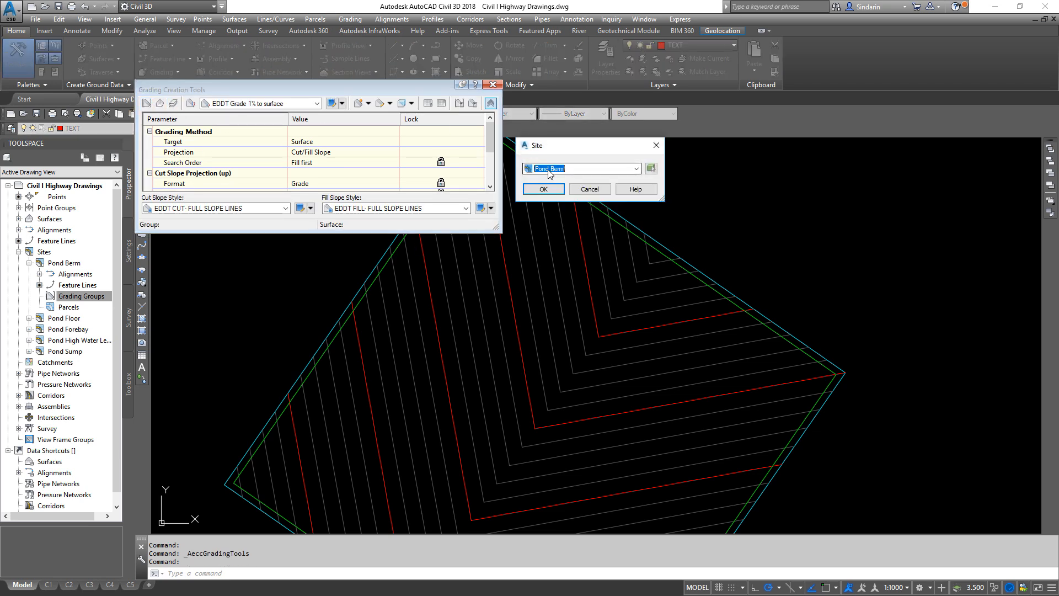
{"action": "left_click", "coordinate": [544, 189]}
{"action": "type", "text": "Pond Berm"}
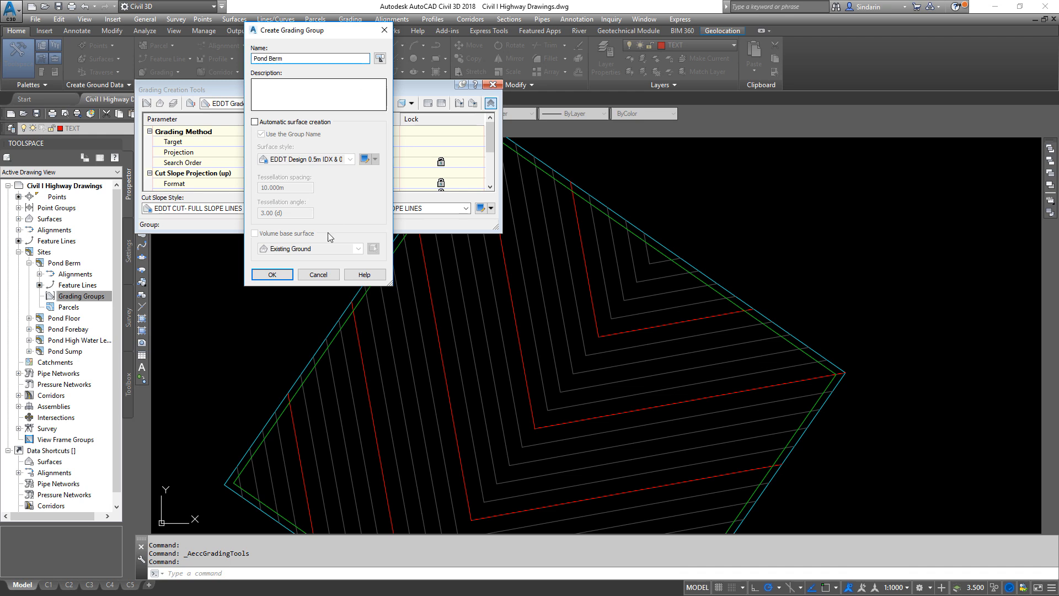
{"action": "left_click", "coordinate": [283, 274]}
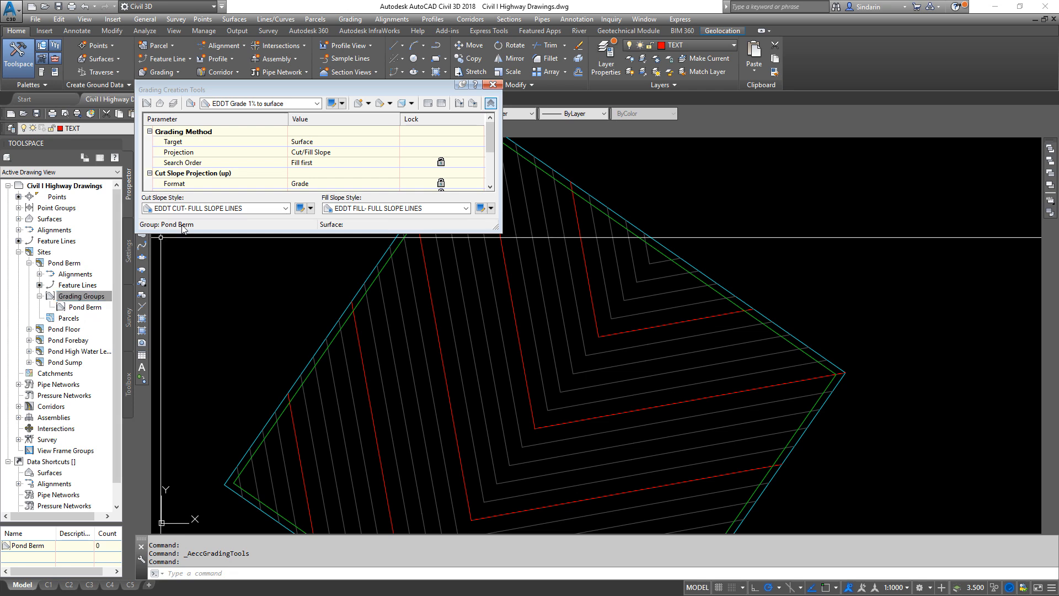
- Set the grading's target surface to Pond Floor and its criteria to EDDT Slope 5:1 to surface
{"action": "left_click", "coordinate": [160, 103]}
{"action": "left_click", "coordinate": [636, 168]}
{"action": "left_click", "coordinate": [552, 190]}
{"action": "left_click", "coordinate": [543, 222]}
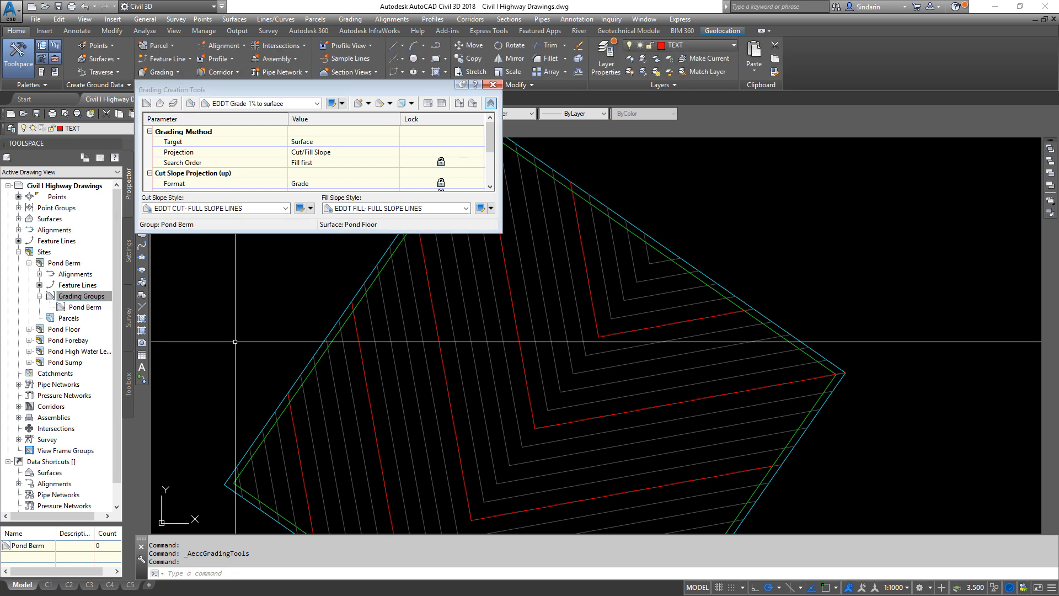
{"action": "left_click", "coordinate": [368, 103]}
{"action": "left_click", "coordinate": [368, 104]}
{"action": "left_click", "coordinate": [317, 103]}
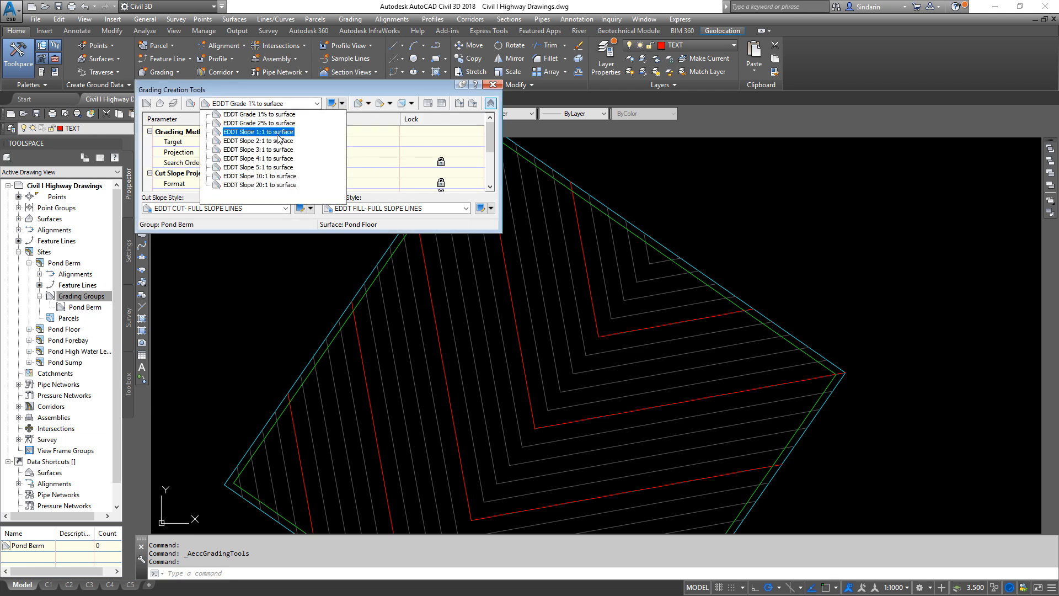
{"action": "left_click", "coordinate": [273, 167]}
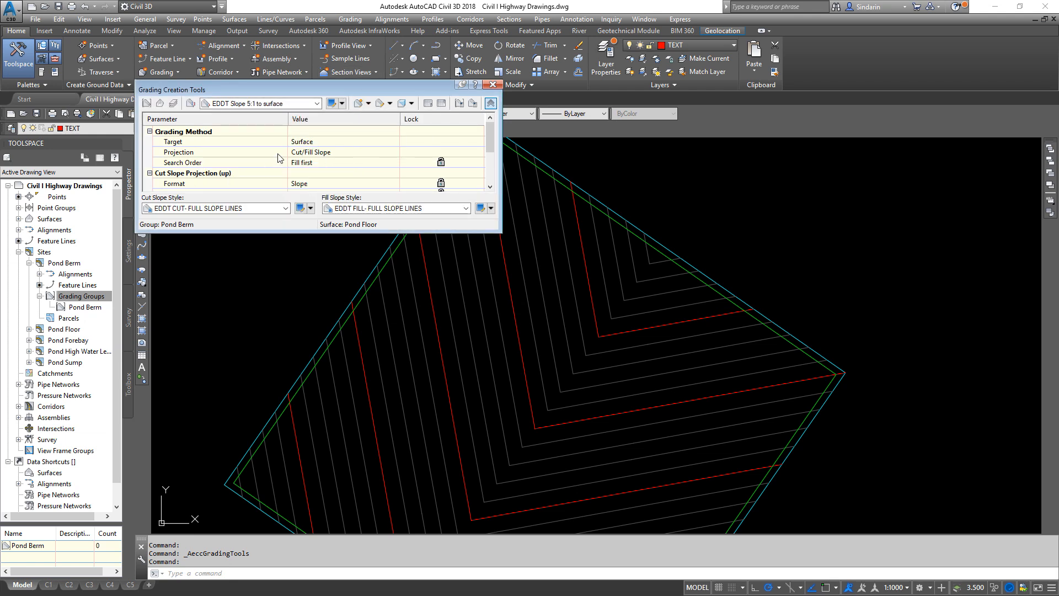
- Grade the inner offset feature line toward the pond interior along its entire length, with 5:1 cut and fill slopes
{"action": "left_click", "coordinate": [359, 103]}
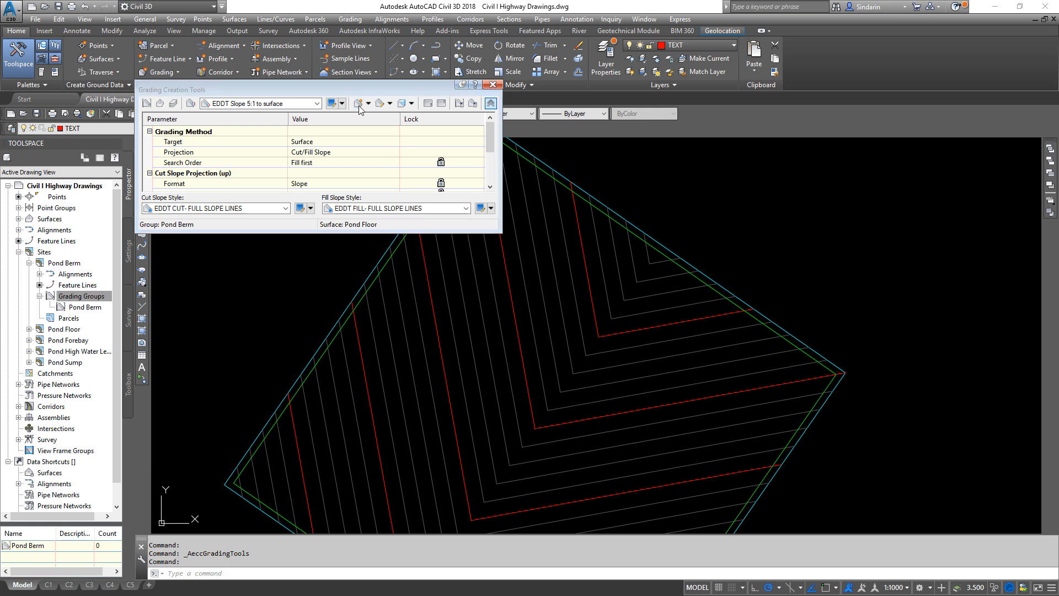
{"action": "left_click", "coordinate": [384, 265]}
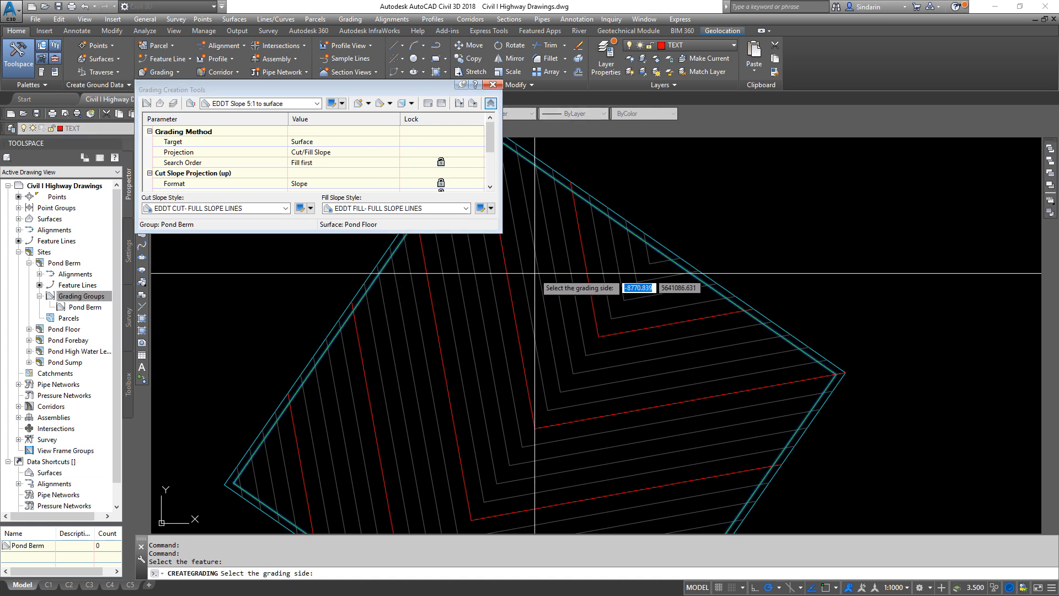
{"action": "left_click", "coordinate": [491, 354]}
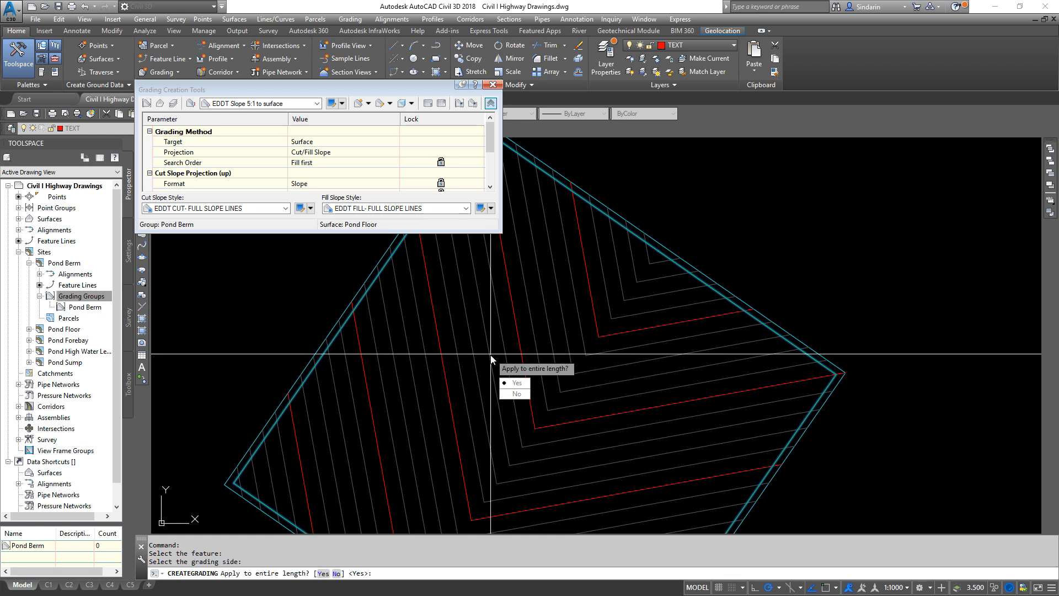
{"action": "left_click", "coordinate": [516, 385]}
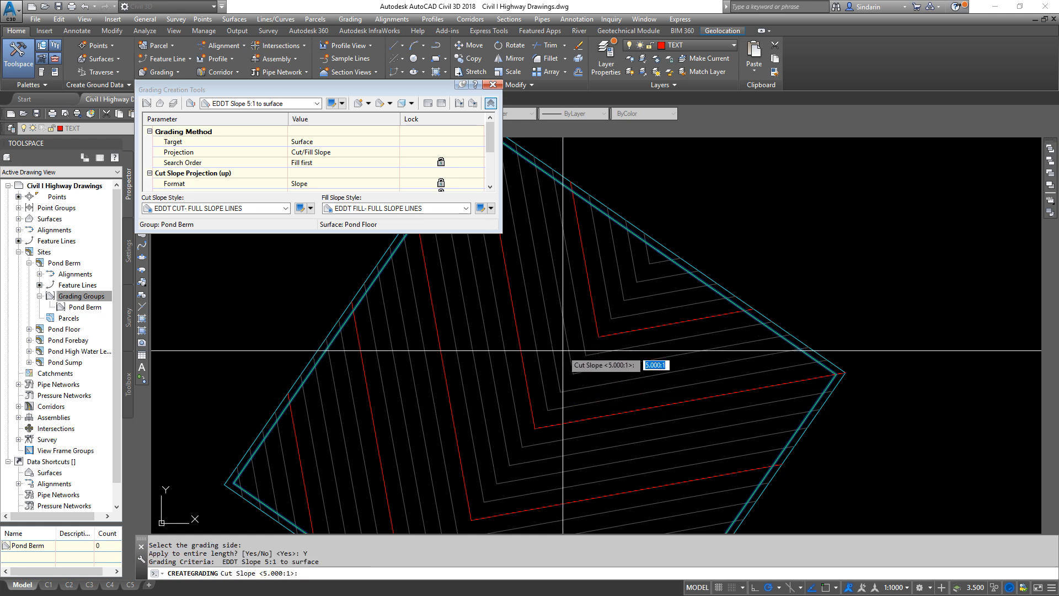
{"action": "scroll", "coordinate": [577, 353], "scroll_direction": "down", "scroll_amount": 3}
{"action": "key", "text": "Return"}
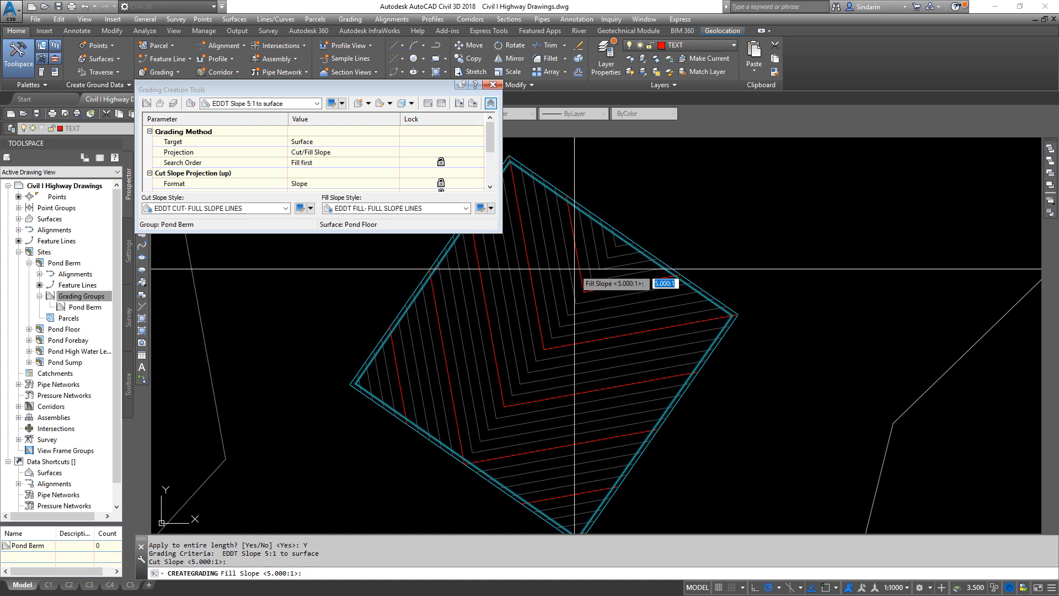
{"action": "key", "text": "Return"}
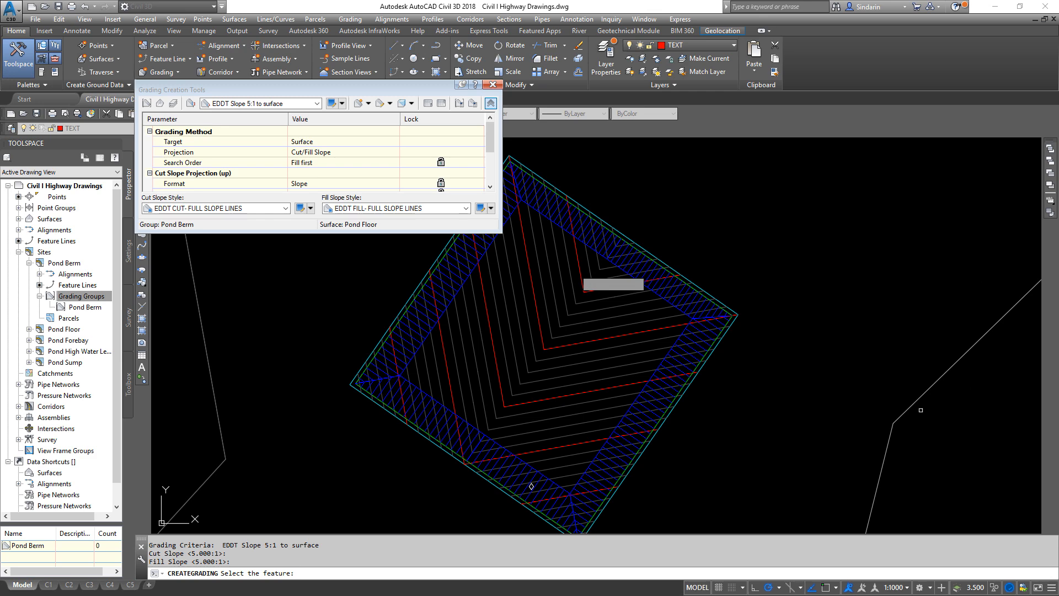
{"action": "key", "text": "Escape"}
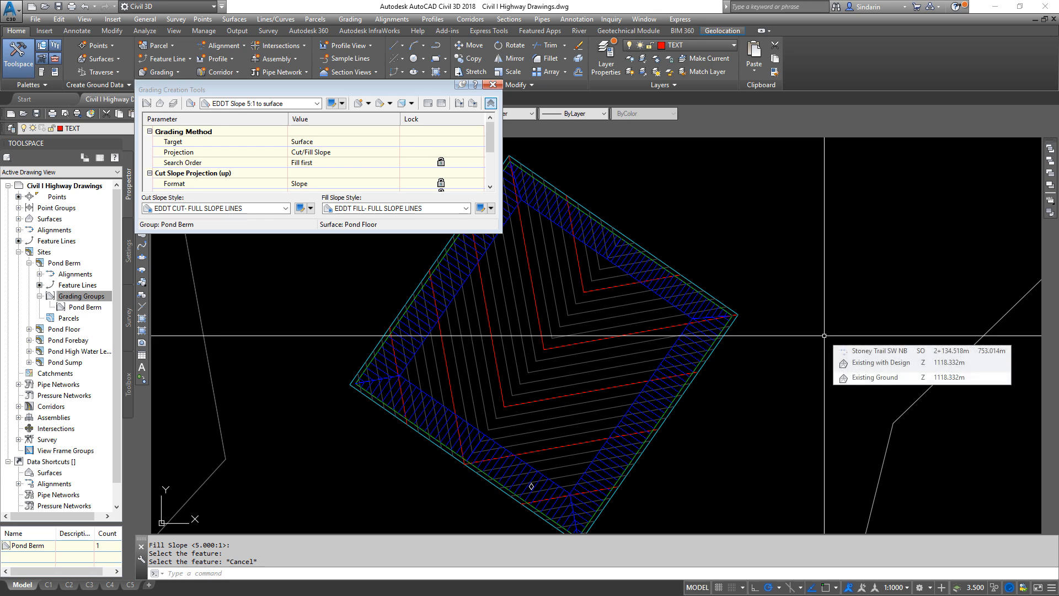
- Move the grading tools clear of the pond and inspect the berm grading along the offset feature line
{"action": "left_click_drag", "start_coordinate": [408, 83], "coordinate": [335, 17]}
{"action": "mouse_move", "coordinate": [745, 344]}
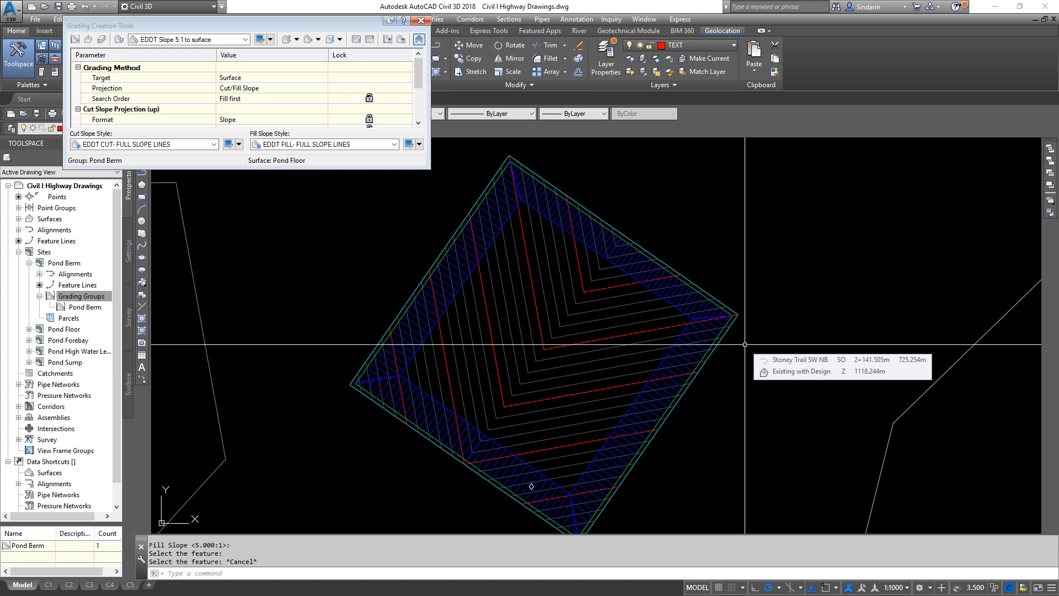
{"action": "scroll", "coordinate": [576, 237], "scroll_direction": "up", "scroll_amount": 5}
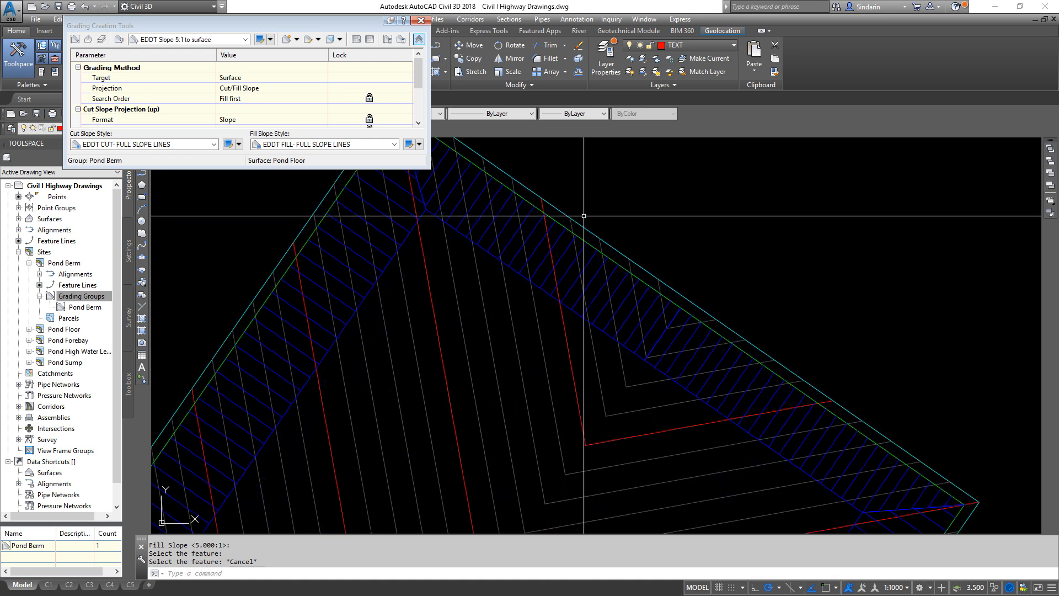
{"action": "scroll", "coordinate": [723, 246], "scroll_direction": "down", "scroll_amount": 2}
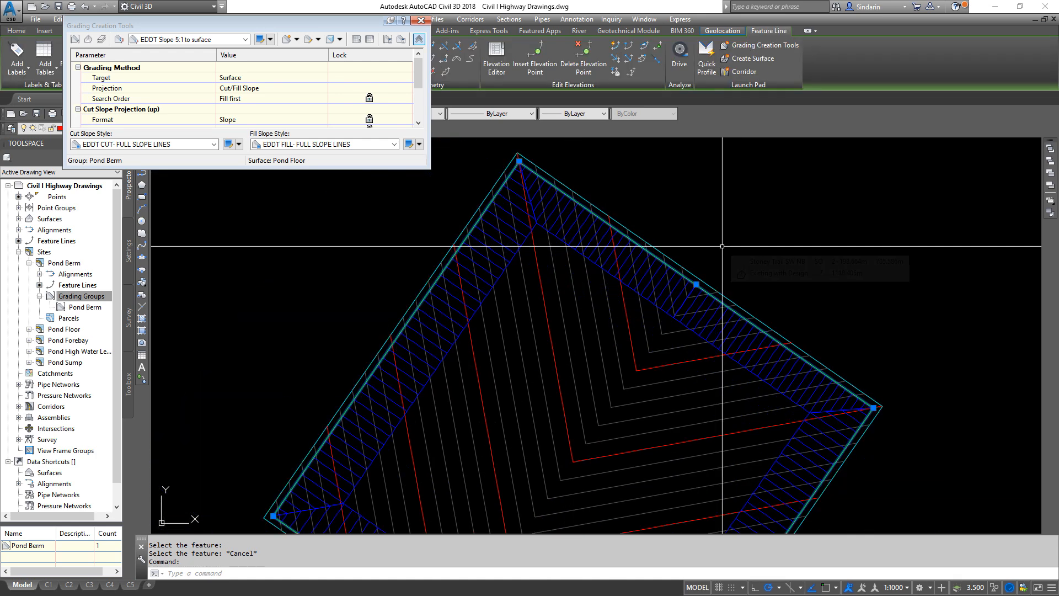
{"action": "scroll", "coordinate": [723, 247], "scroll_direction": "down", "scroll_amount": 3}
{"action": "scroll", "coordinate": [722, 247], "scroll_direction": "up", "scroll_amount": 1}
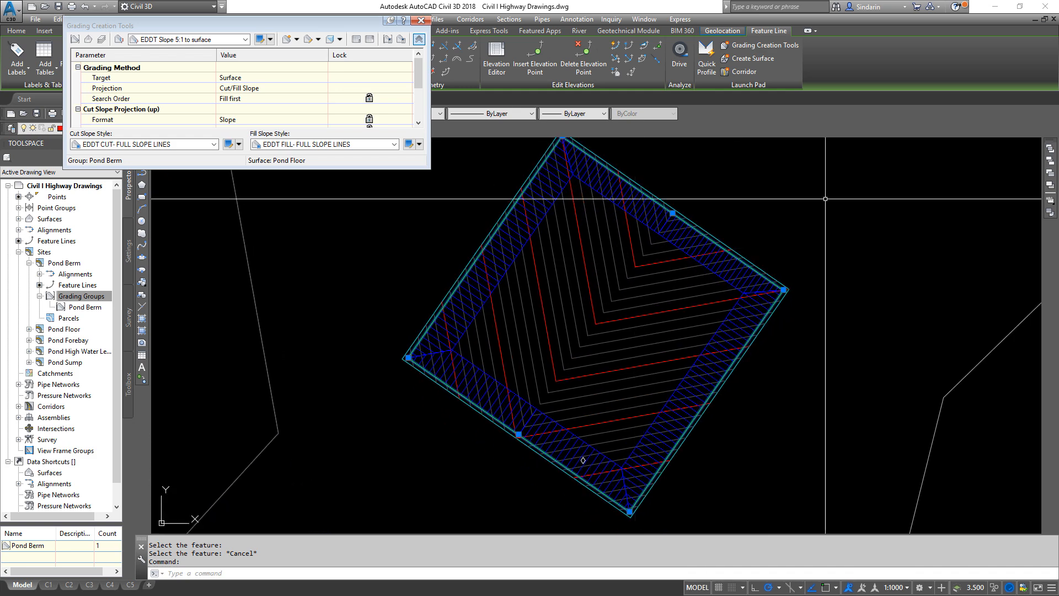
- Set every elevation point of the green pond berm feature line to 1119 m in the Elevation Editor and apply it
{"action": "middle_click_drag", "start_coordinate": [616, 217], "coordinate": [588, 252]}
{"action": "scroll", "coordinate": [588, 253], "scroll_direction": "up", "scroll_amount": 4}
{"action": "key", "text": "Escape"}
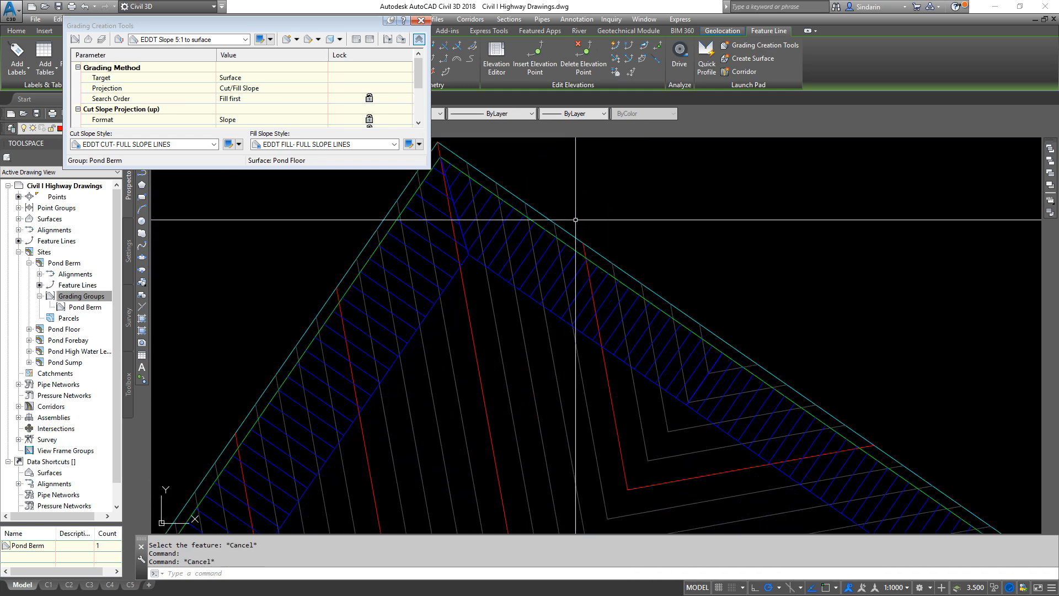
{"action": "left_click", "coordinate": [557, 222]}
{"action": "left_click", "coordinate": [551, 232]}
{"action": "right_click", "coordinate": [551, 231]}
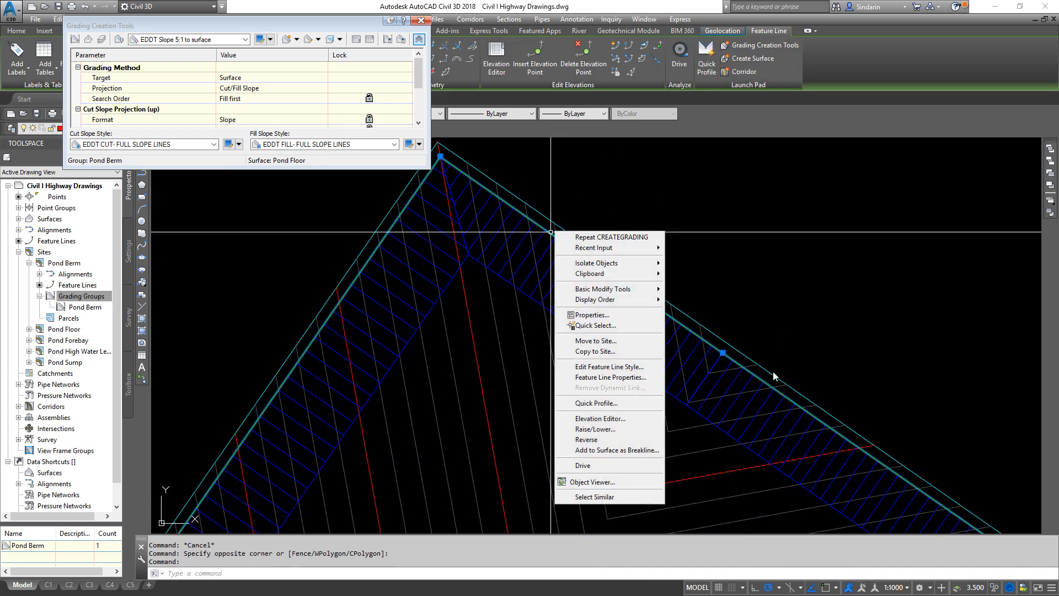
{"action": "left_click", "coordinate": [600, 418]}
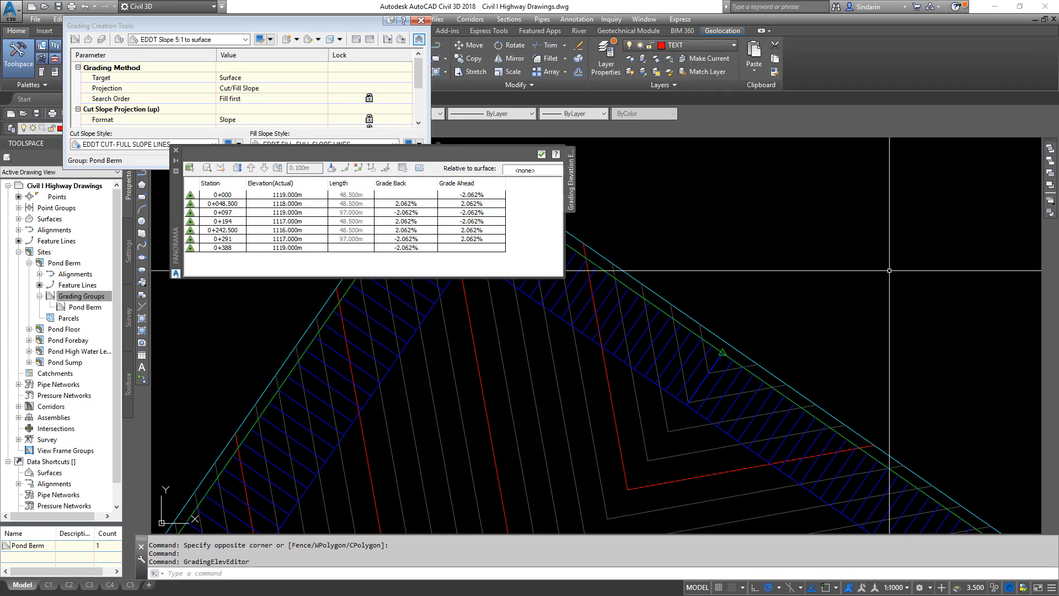
{"action": "left_click", "coordinate": [217, 195]}
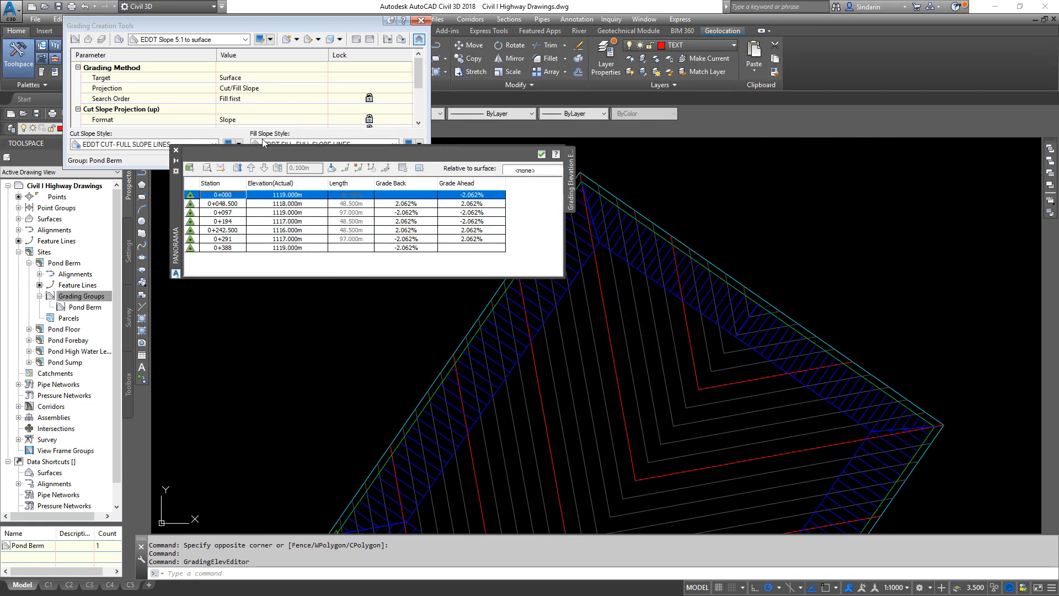
{"action": "left_click", "coordinate": [223, 248], "text": "shift"}
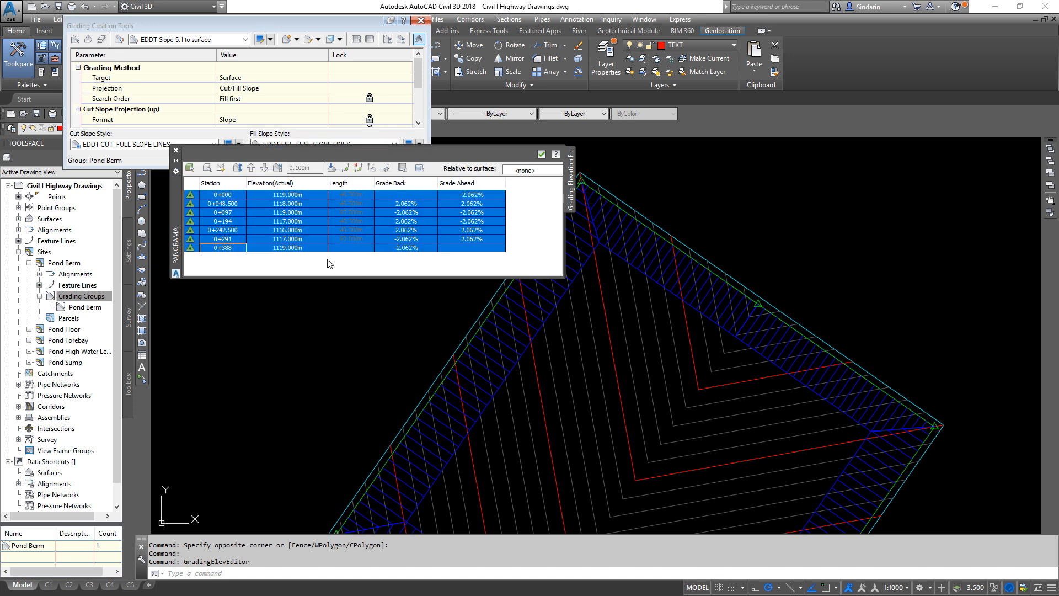
{"action": "left_click", "coordinate": [291, 196]}
{"action": "type", "text": "1"}
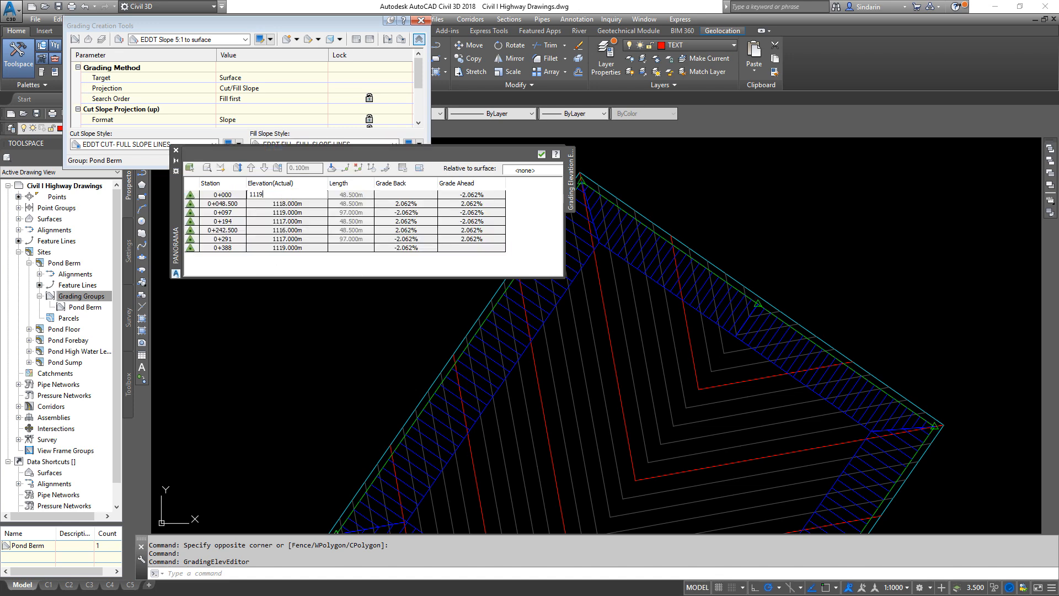
{"action": "type", "text": "119"}
{"action": "key", "text": "Return"}
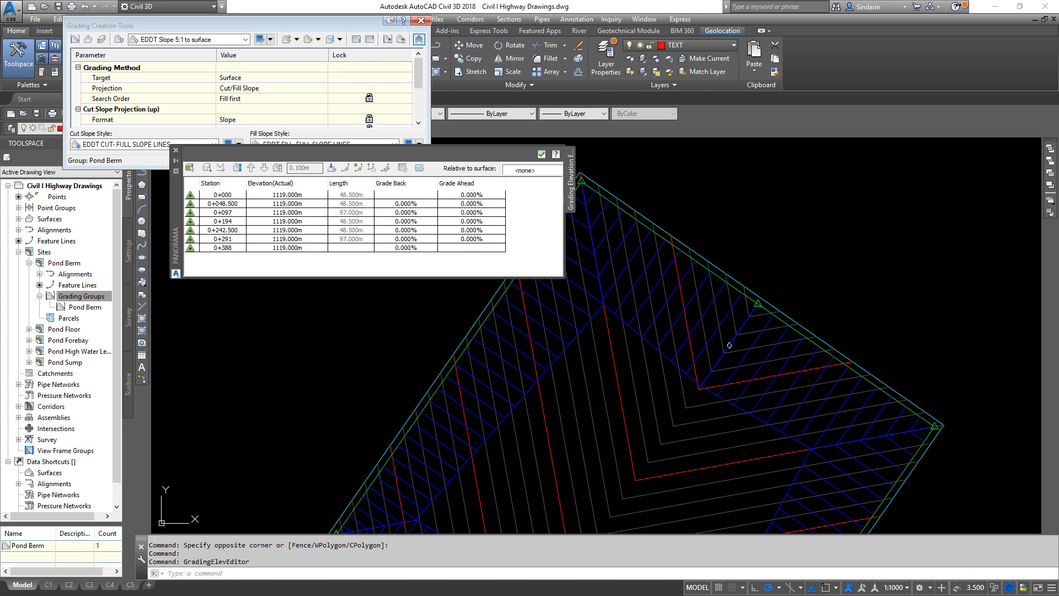
{"action": "left_click", "coordinate": [541, 155]}
{"action": "scroll", "coordinate": [712, 419], "scroll_direction": "down", "scroll_amount": 4}
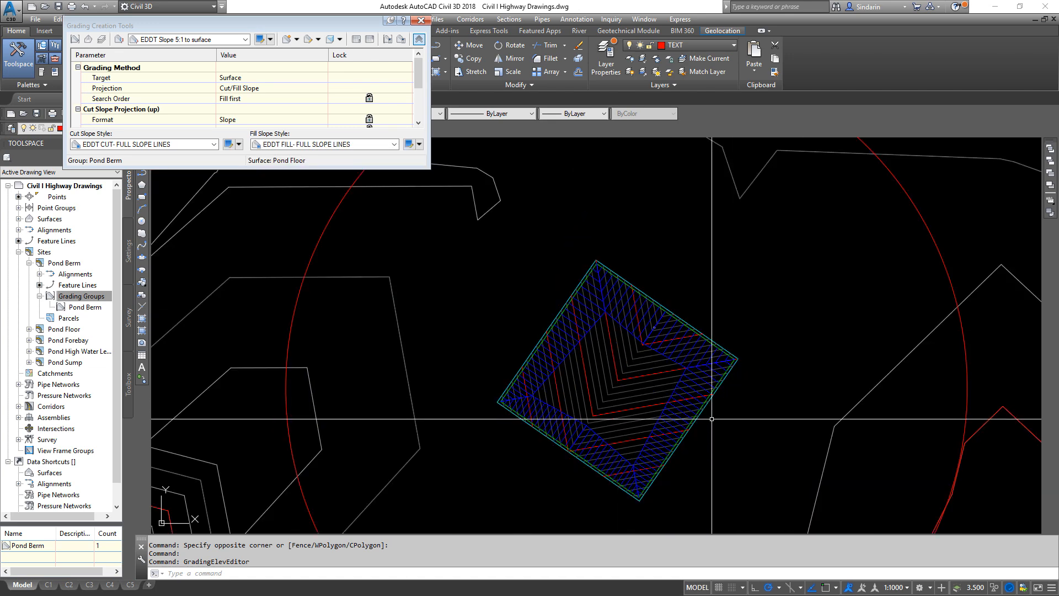
{"action": "scroll", "coordinate": [590, 307], "scroll_direction": "up", "scroll_amount": 3}
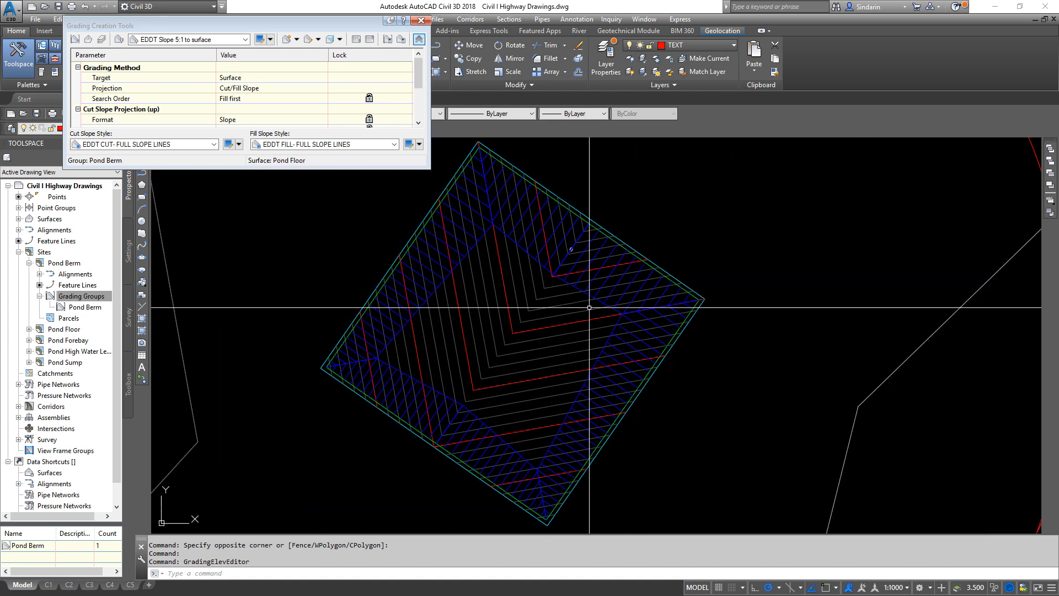
{"action": "middle_click_drag", "start_coordinate": [509, 355], "coordinate": [536, 403]}
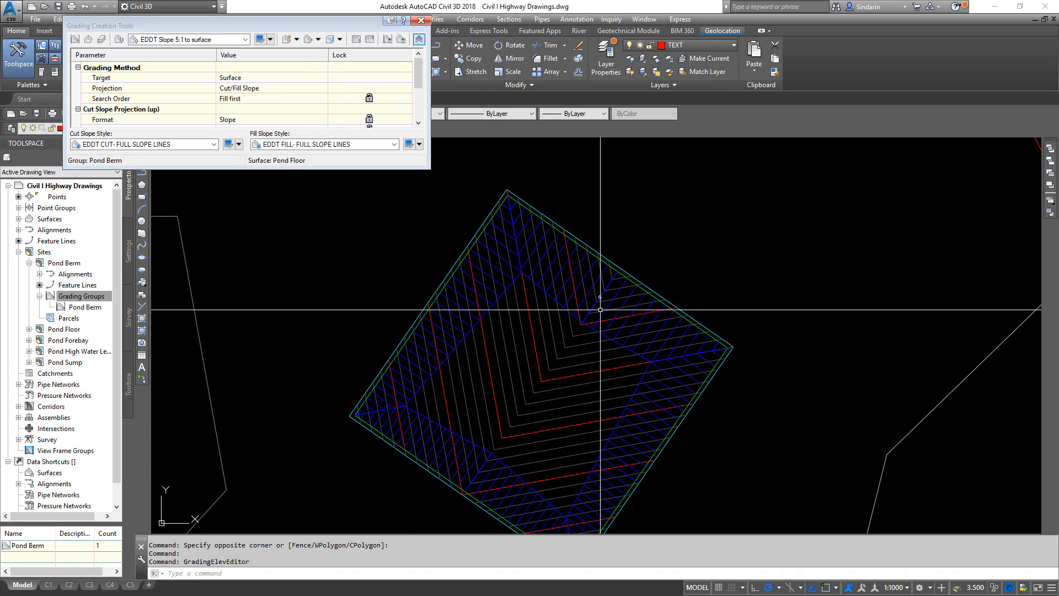
{"action": "scroll", "coordinate": [596, 307], "scroll_direction": "up", "scroll_amount": 4}
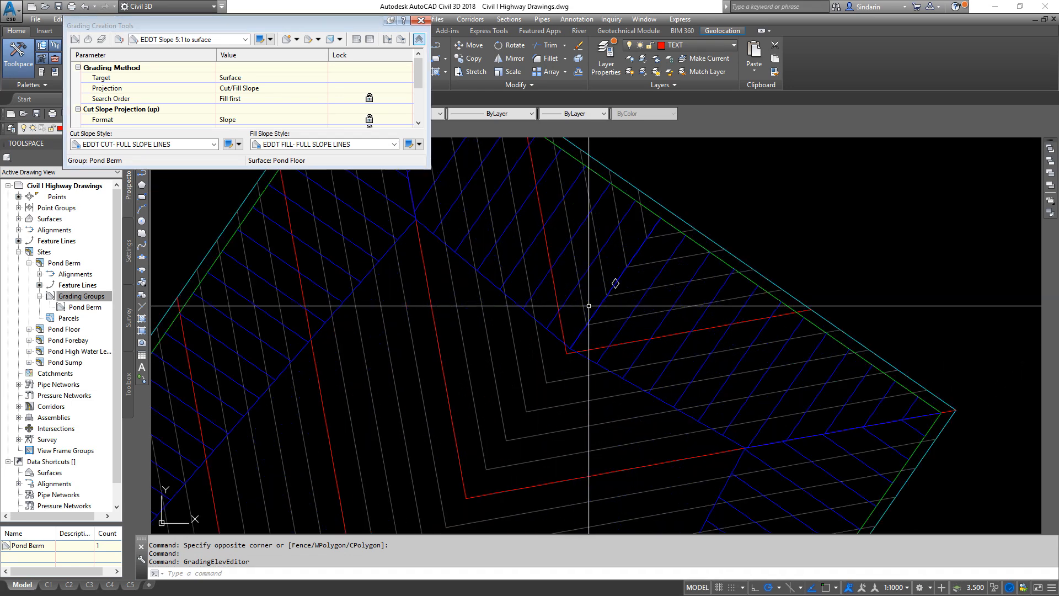
{"action": "scroll", "coordinate": [616, 281], "scroll_direction": "up", "scroll_amount": 5}
{"action": "left_click", "coordinate": [616, 283]}
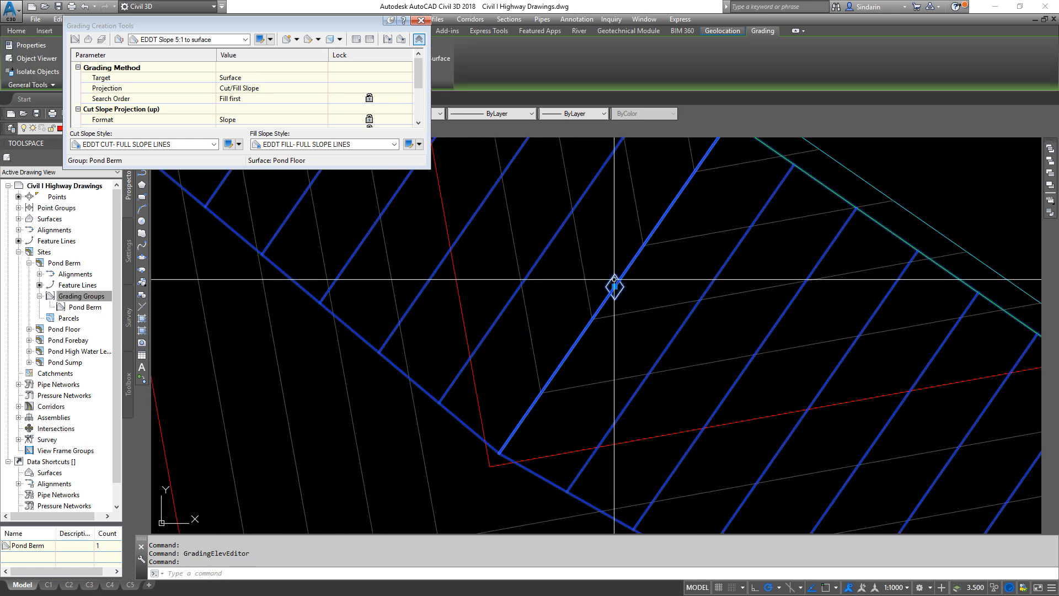
{"action": "scroll", "coordinate": [633, 298], "scroll_direction": "down", "scroll_amount": 5}
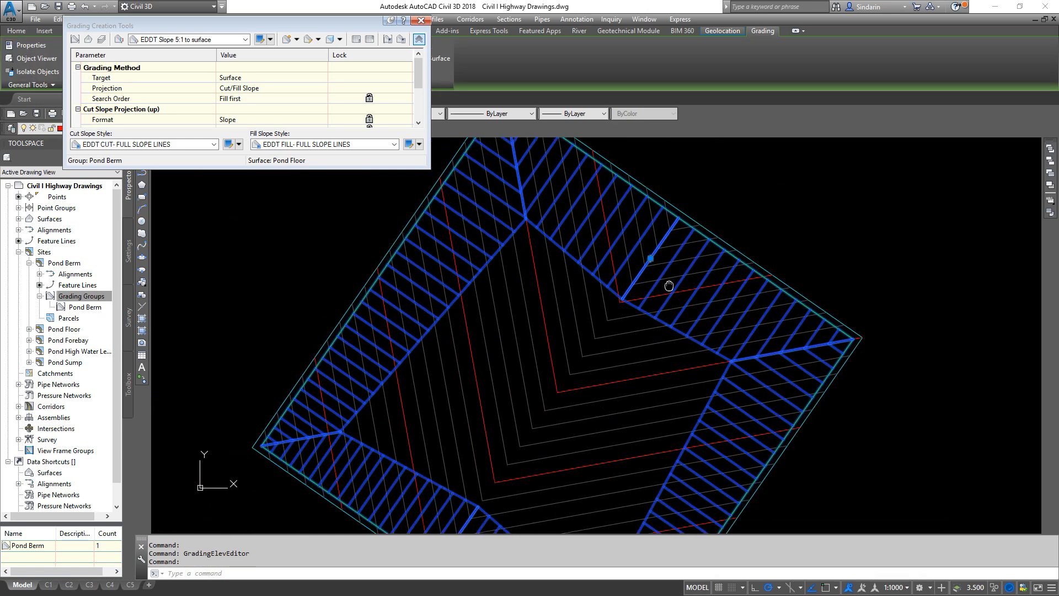
{"action": "right_click", "coordinate": [615, 275]}
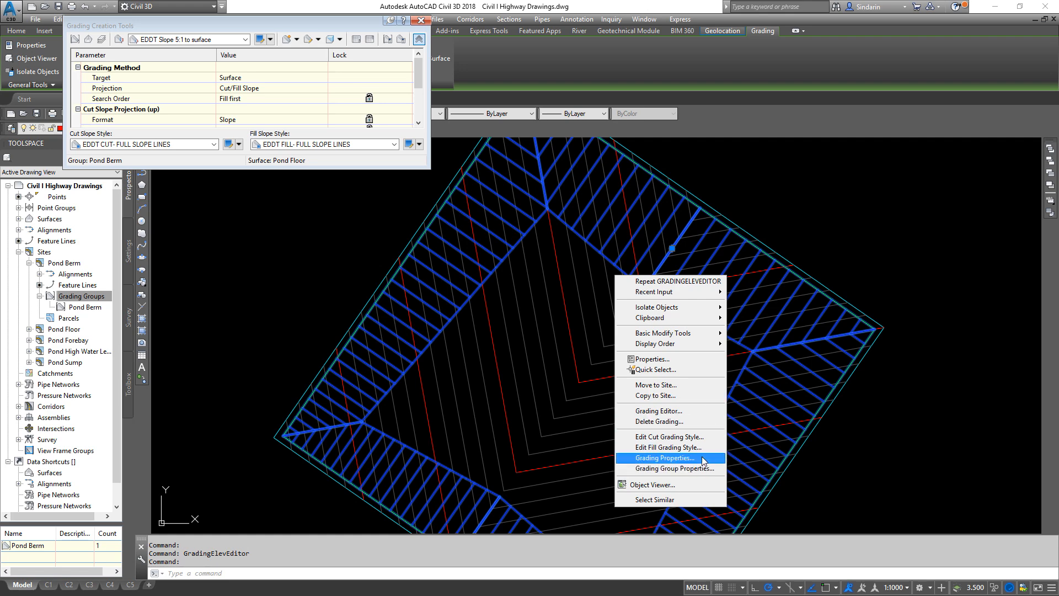
{"action": "left_click", "coordinate": [665, 458]}
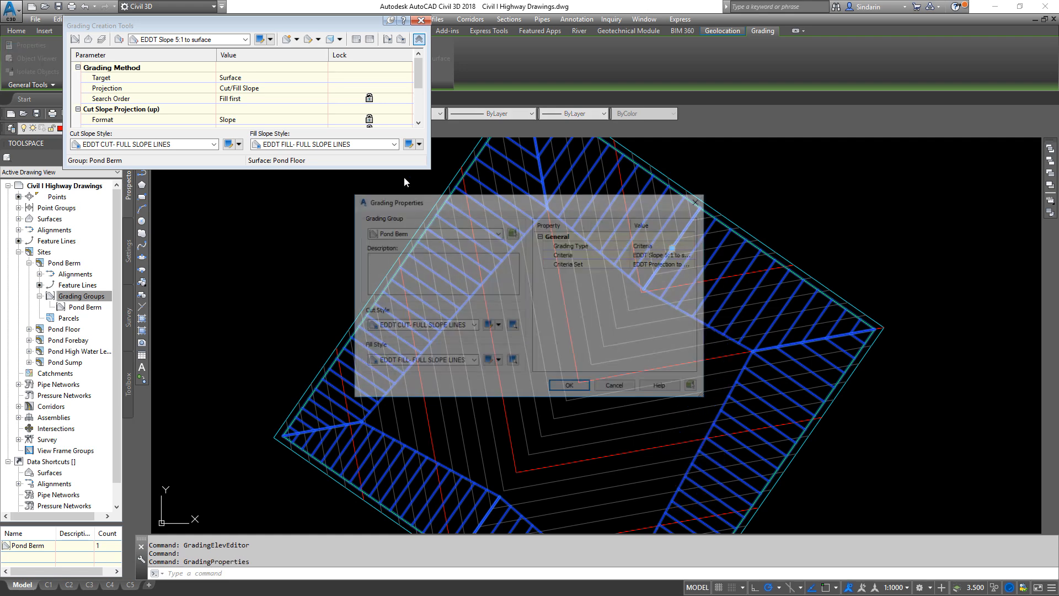
{"action": "left_click", "coordinate": [629, 388]}
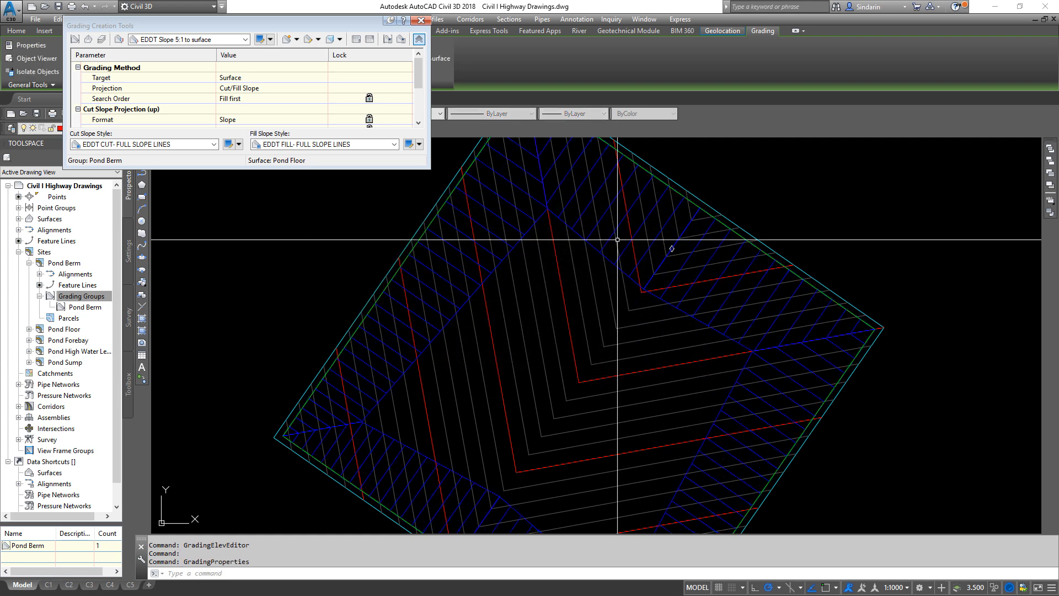
- Set the cut slope projection of the pond berm grading to 3:1 in the Grading Editor and apply it
{"action": "left_click", "coordinate": [669, 244]}
{"action": "right_click", "coordinate": [671, 246]}
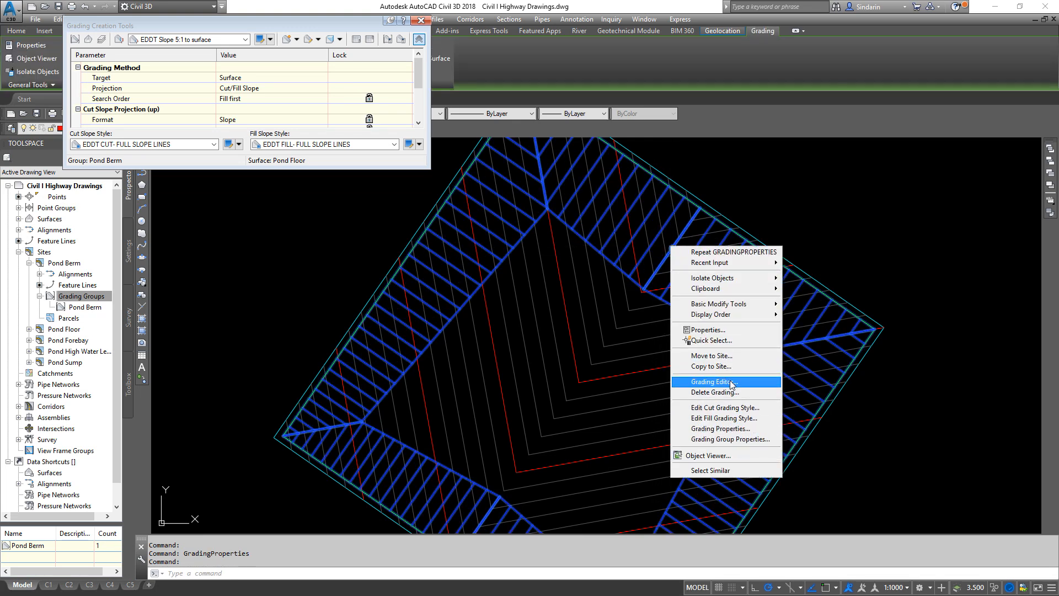
{"action": "left_click", "coordinate": [731, 381]}
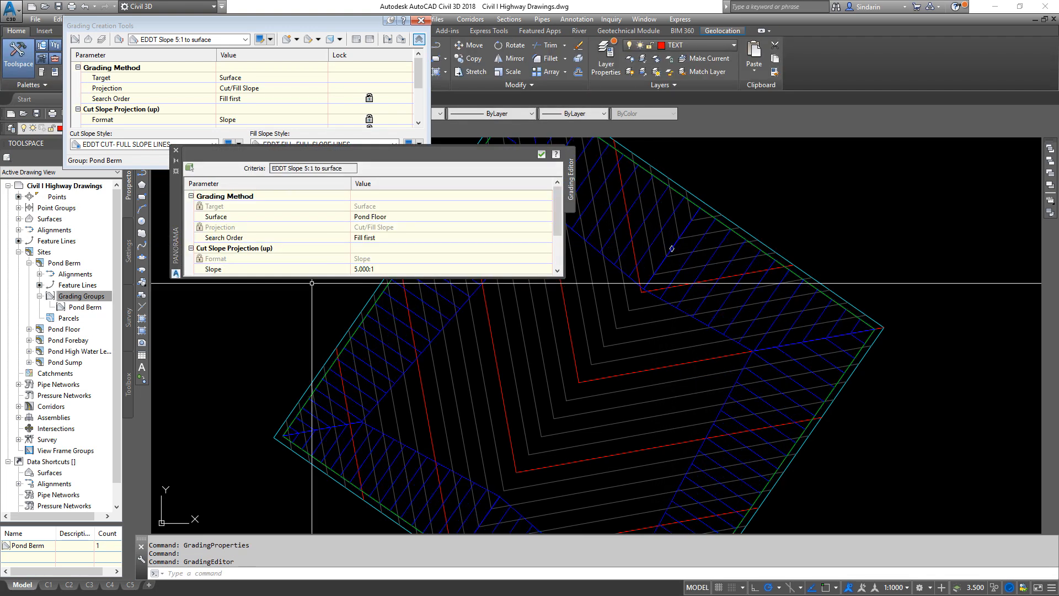
{"action": "left_click", "coordinate": [380, 269]}
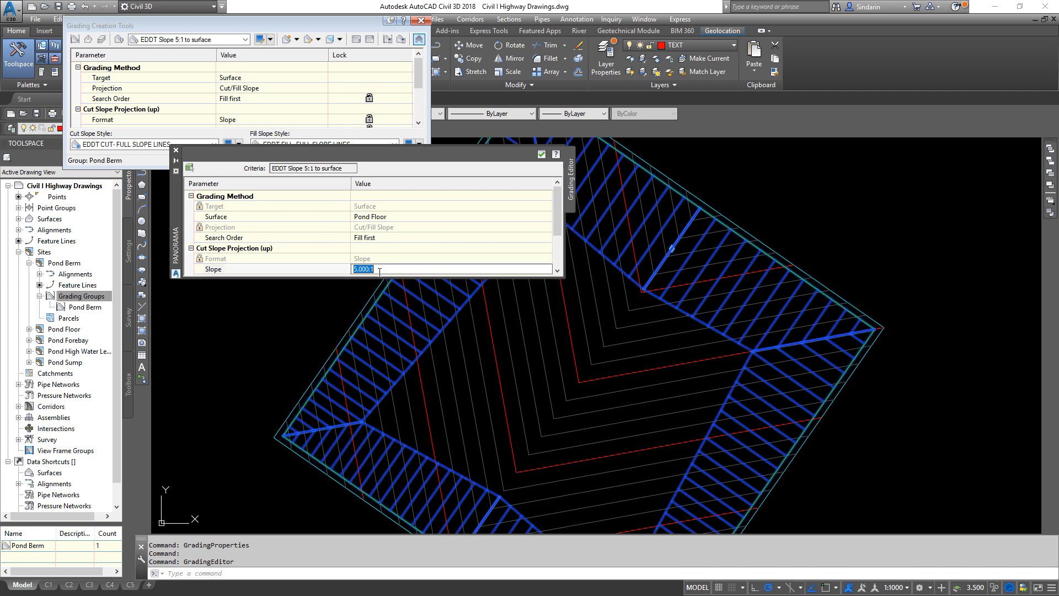
{"action": "type", "text": "3"}
{"action": "key", "text": "Return"}
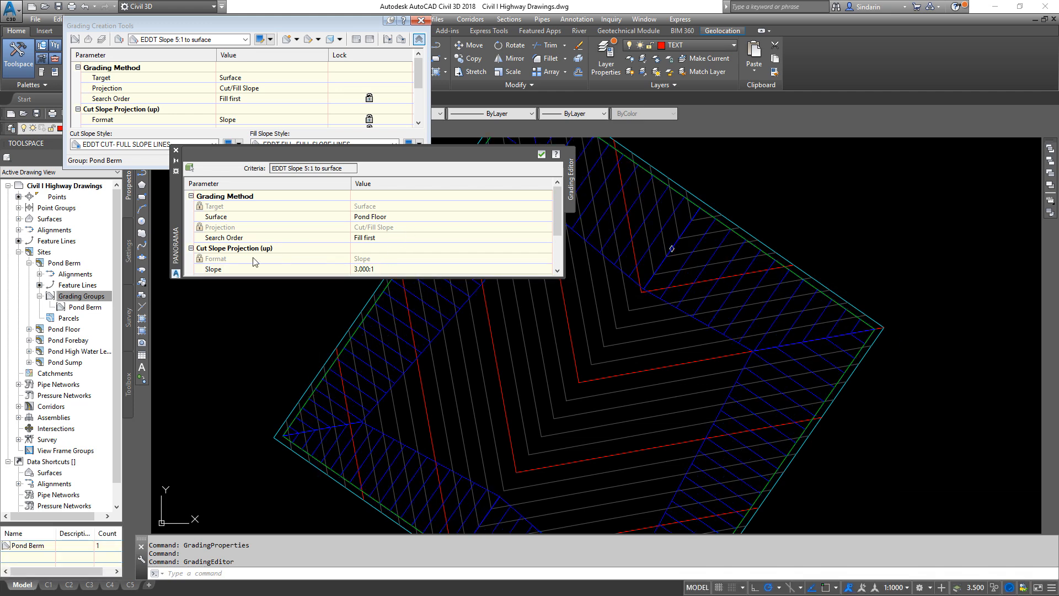
{"action": "scroll", "coordinate": [385, 265], "scroll_direction": "down", "scroll_amount": 2}
{"action": "scroll", "coordinate": [386, 254], "scroll_direction": "up", "scroll_amount": 2}
{"action": "left_click", "coordinate": [541, 154]}
{"action": "scroll", "coordinate": [552, 348], "scroll_direction": "down", "scroll_amount": 4}
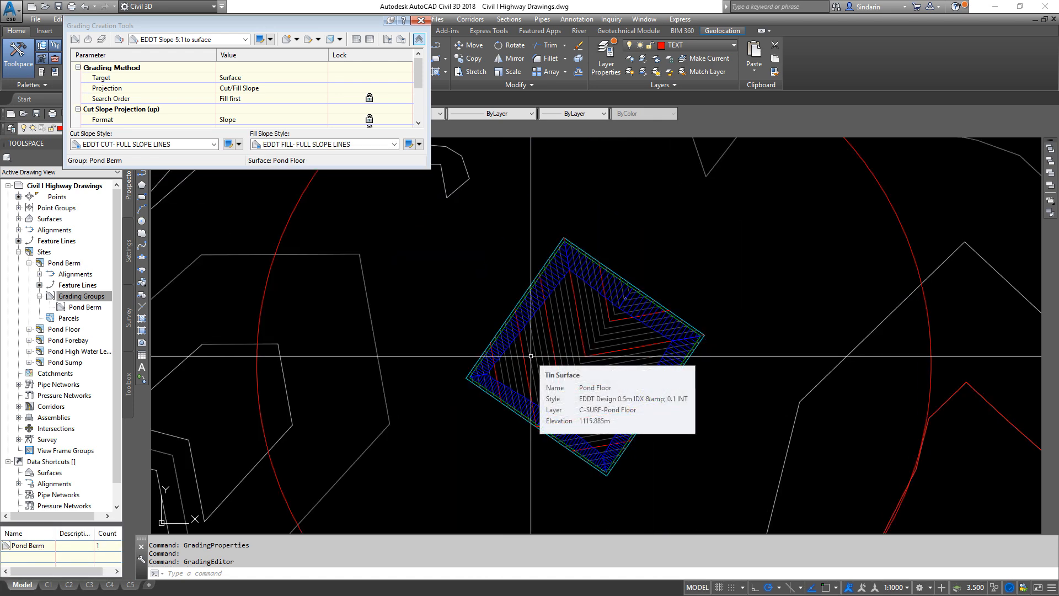
{"action": "key", "text": "Escape"}
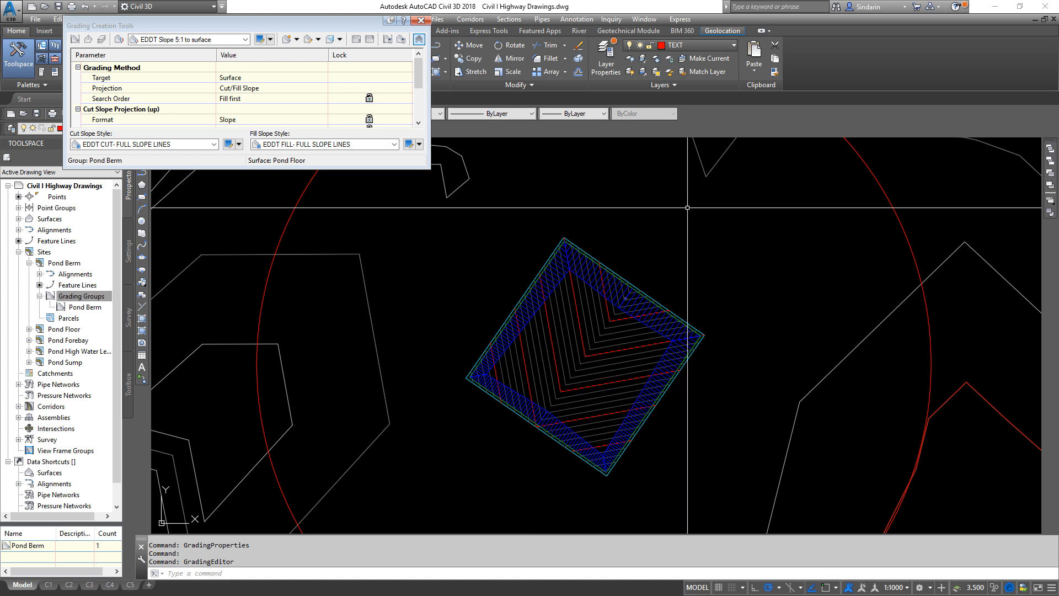
- Inspect the regraded berm slopes, close the Grading Creation Tools, and save the drawing
{"action": "scroll", "coordinate": [587, 354], "scroll_direction": "up", "scroll_amount": 5}
{"action": "middle_click_drag", "start_coordinate": [588, 353], "coordinate": [580, 242]}
{"action": "scroll", "coordinate": [568, 335], "scroll_direction": "up", "scroll_amount": 5}
{"action": "scroll", "coordinate": [557, 333], "scroll_direction": "down", "scroll_amount": 5}
{"action": "scroll", "coordinate": [752, 406], "scroll_direction": "down", "scroll_amount": 3}
{"action": "mouse_move", "coordinate": [745, 303]}
{"action": "middle_mouse_down"}
{"action": "mouse_move", "coordinate": [745, 380]}
{"action": "mouse_move", "coordinate": [746, 363]}
{"action": "middle_mouse_up"}
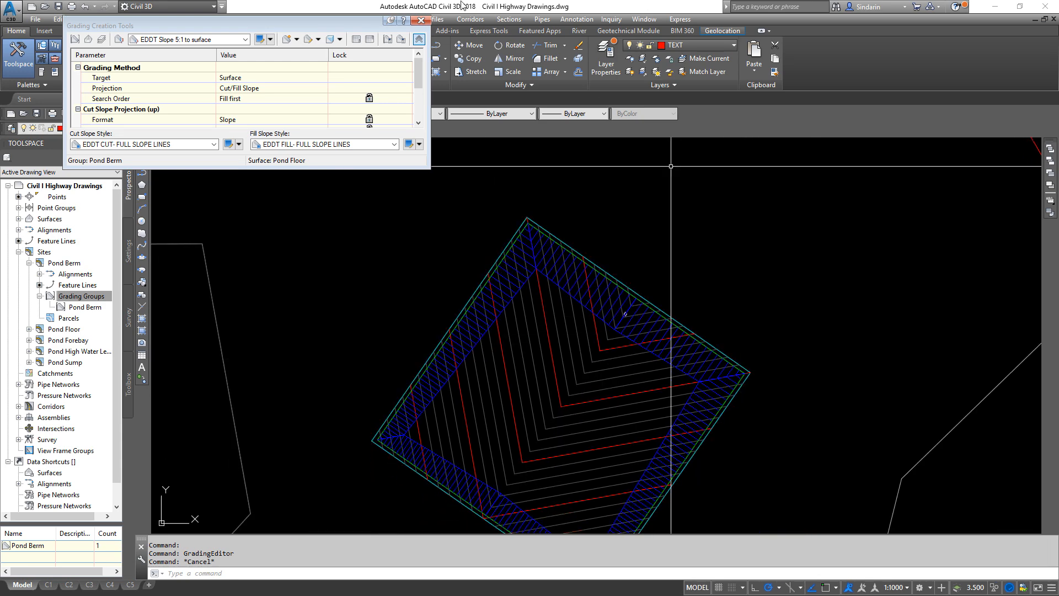
{"action": "left_click", "coordinate": [421, 20]}
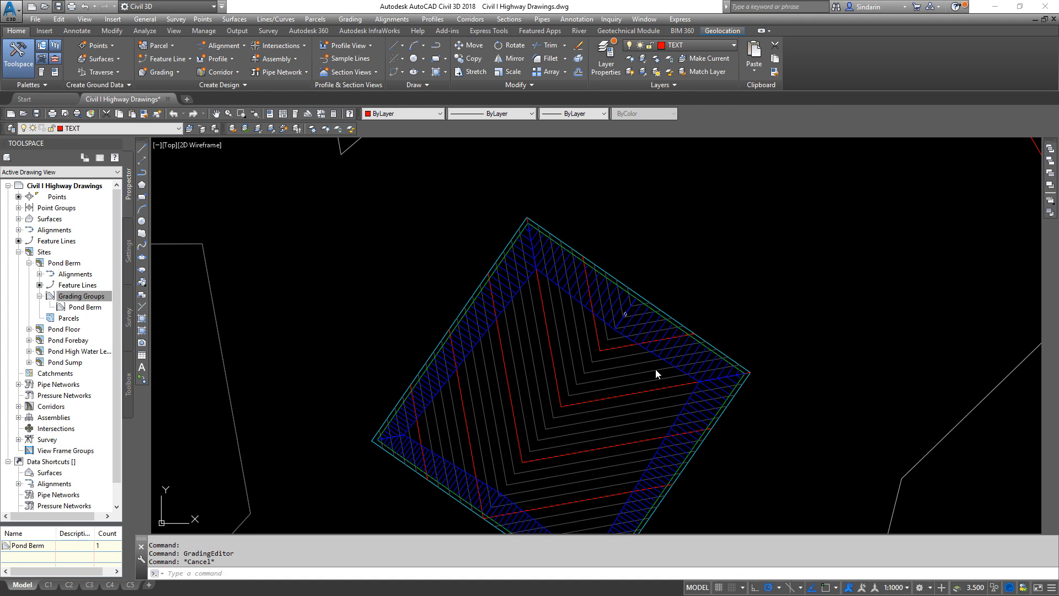
{"action": "key", "text": "ctrl+s"}
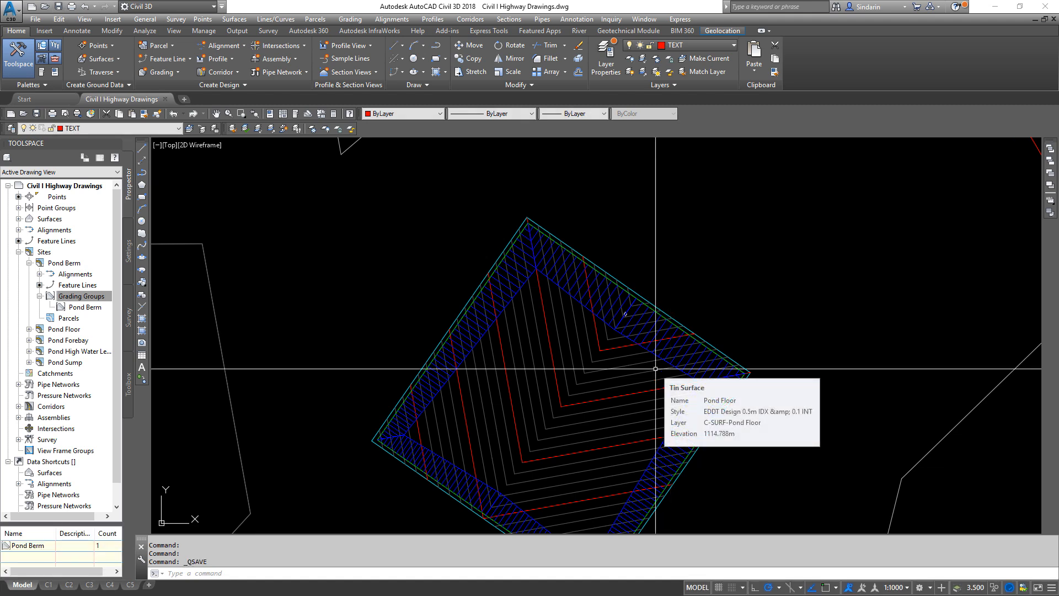
- Create a TIN surface named Pond Berm with the default EDDT Design 0.5m IDX & 0.1 INT style
{"action": "left_click", "coordinate": [18, 251]}
{"action": "left_click", "coordinate": [18, 218]}
{"action": "right_click", "coordinate": [49, 218]}
{"action": "left_click", "coordinate": [88, 224]}
{"action": "left_click", "coordinate": [604, 265]}
{"action": "type", "text": "Po"}
{"action": "key", "text": "BackSpace"}
{"action": "type", "text": "Berm"}
{"action": "key", "text": "Return"}
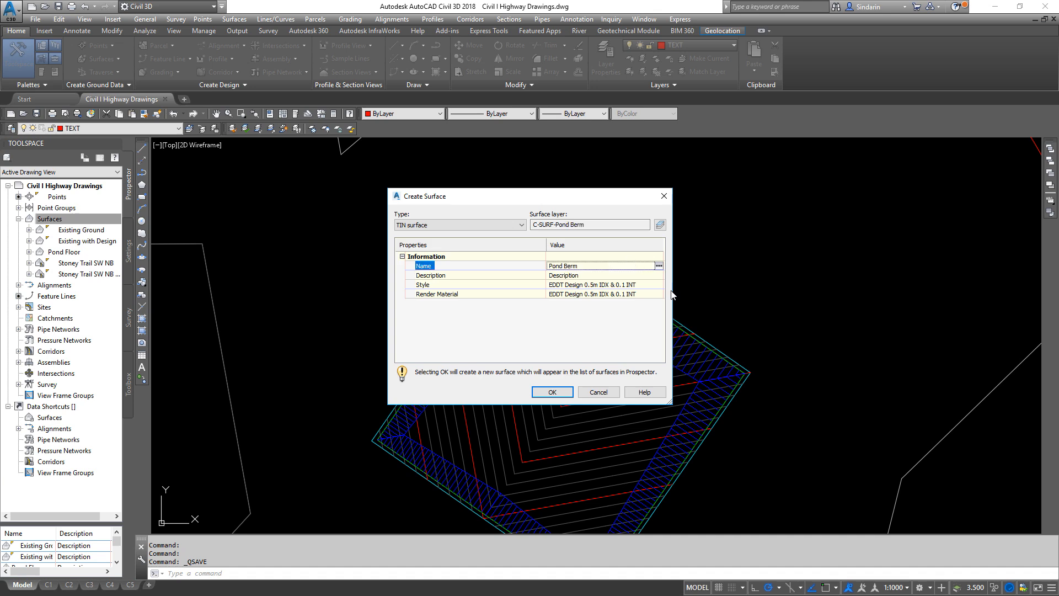
{"action": "left_click", "coordinate": [552, 392]}
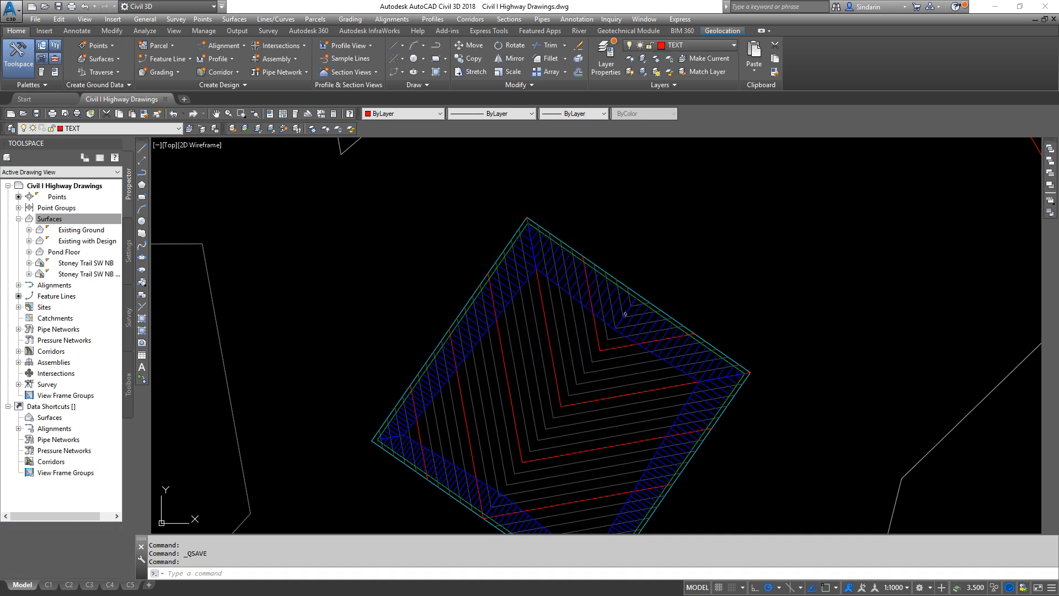
- Add the berm's outer crest feature line and its inner slope toe line to the Pond Berm surface as standard breaklines
{"action": "scroll", "coordinate": [497, 232], "scroll_direction": "up", "scroll_amount": 4}
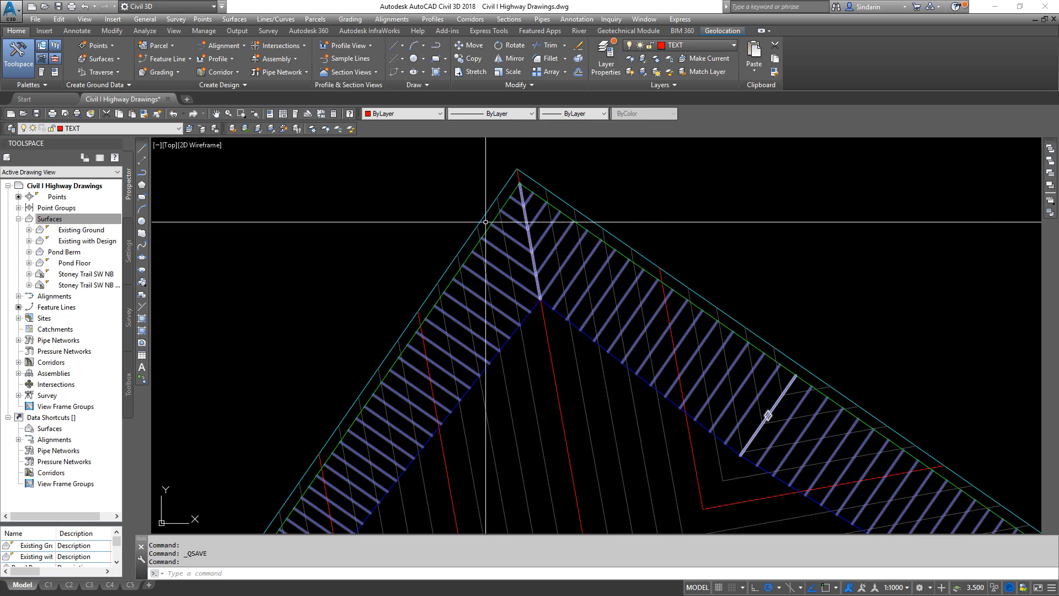
{"action": "left_click", "coordinate": [489, 229]}
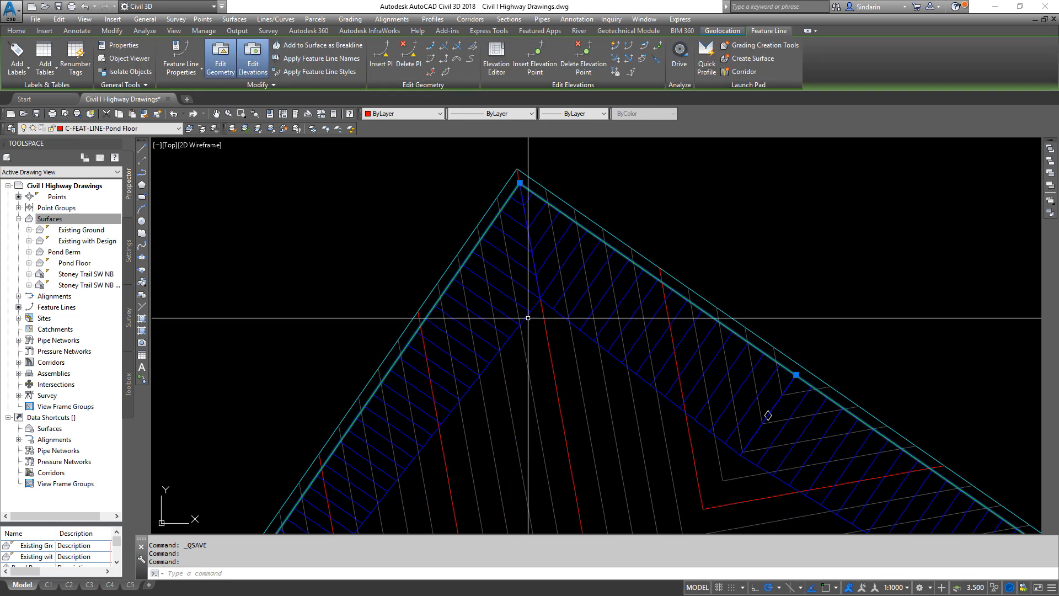
{"action": "left_click", "coordinate": [528, 316]}
{"action": "scroll", "coordinate": [530, 326], "scroll_direction": "down", "scroll_amount": 4}
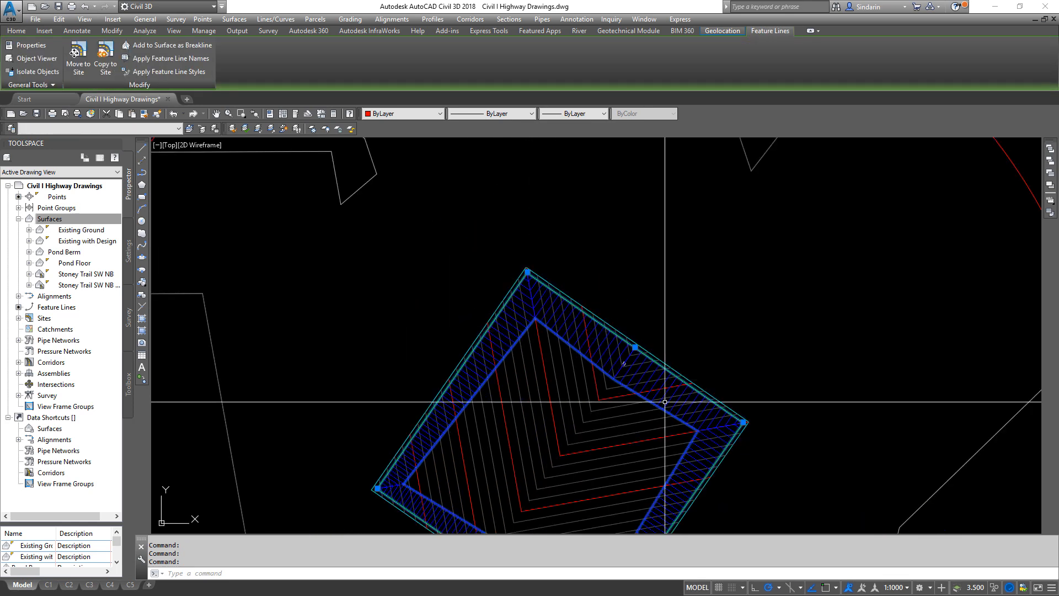
{"action": "middle_click_drag", "start_coordinate": [447, 509], "coordinate": [580, 355]}
{"action": "scroll", "coordinate": [580, 238], "scroll_direction": "up", "scroll_amount": 5}
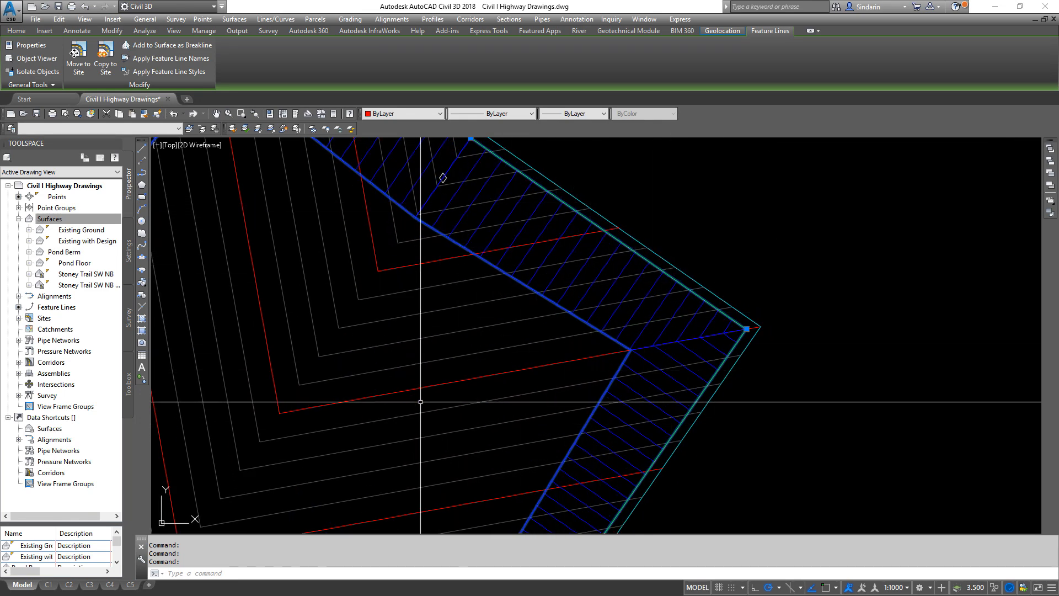
{"action": "scroll", "coordinate": [680, 346], "scroll_direction": "down", "scroll_amount": 2}
{"action": "right_click", "coordinate": [572, 296]}
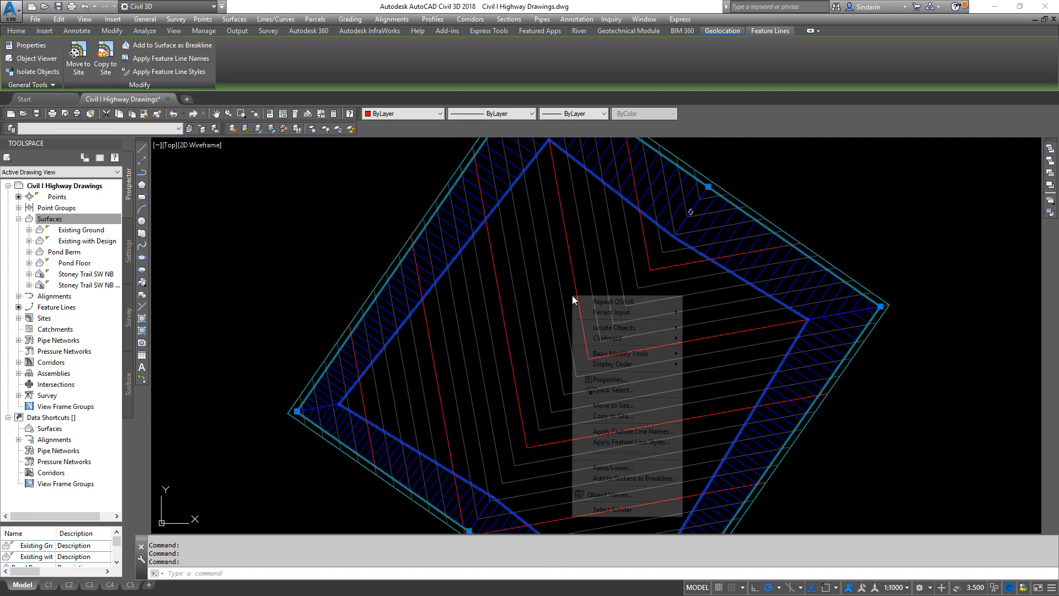
{"action": "left_click", "coordinate": [652, 479]}
{"action": "left_click", "coordinate": [485, 297]}
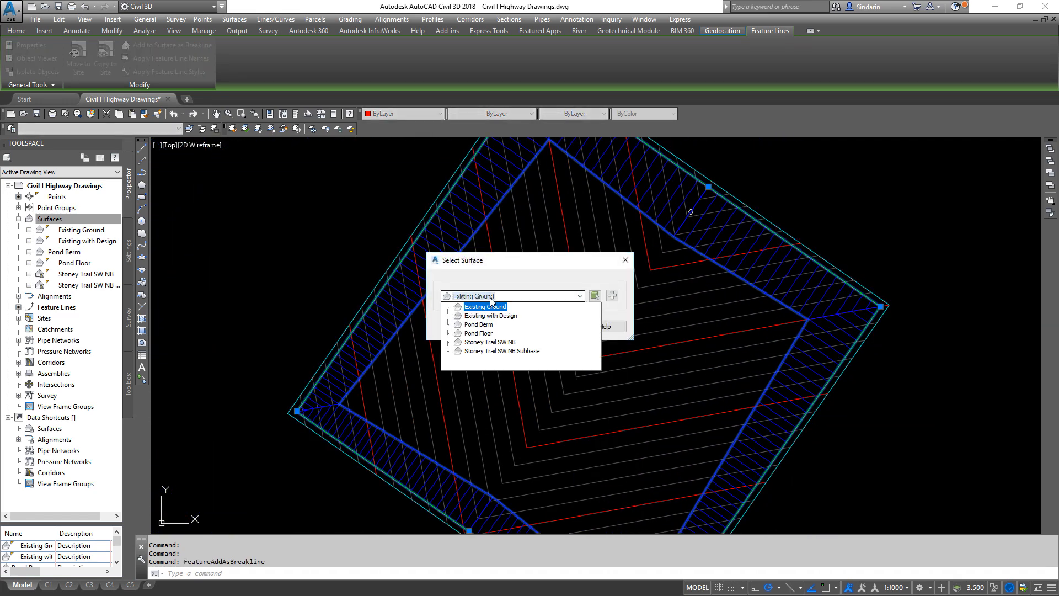
{"action": "left_click", "coordinate": [488, 327]}
{"action": "left_click", "coordinate": [531, 325]}
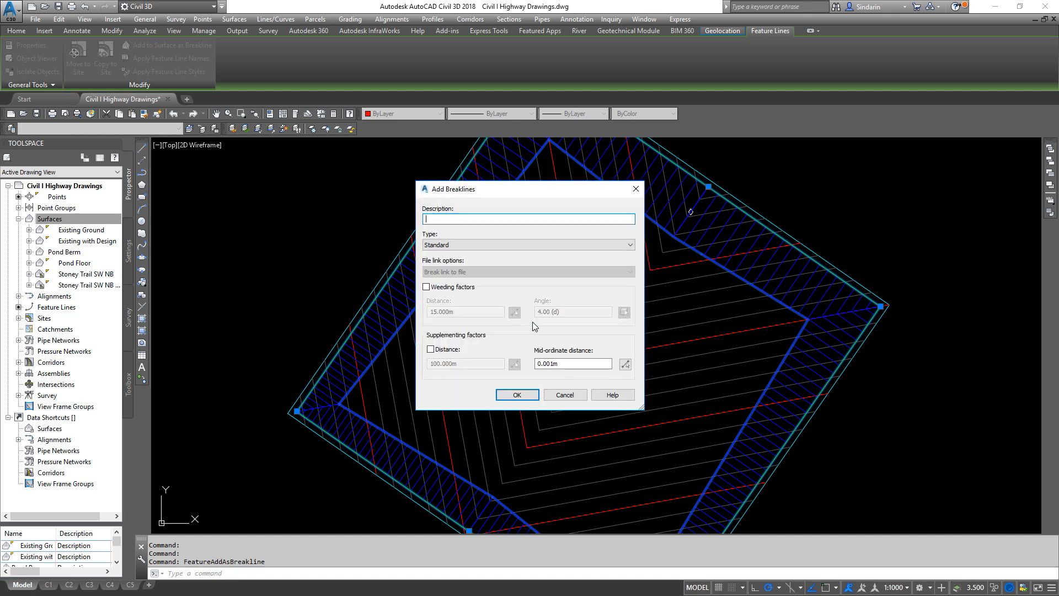
{"action": "left_click", "coordinate": [517, 394]}
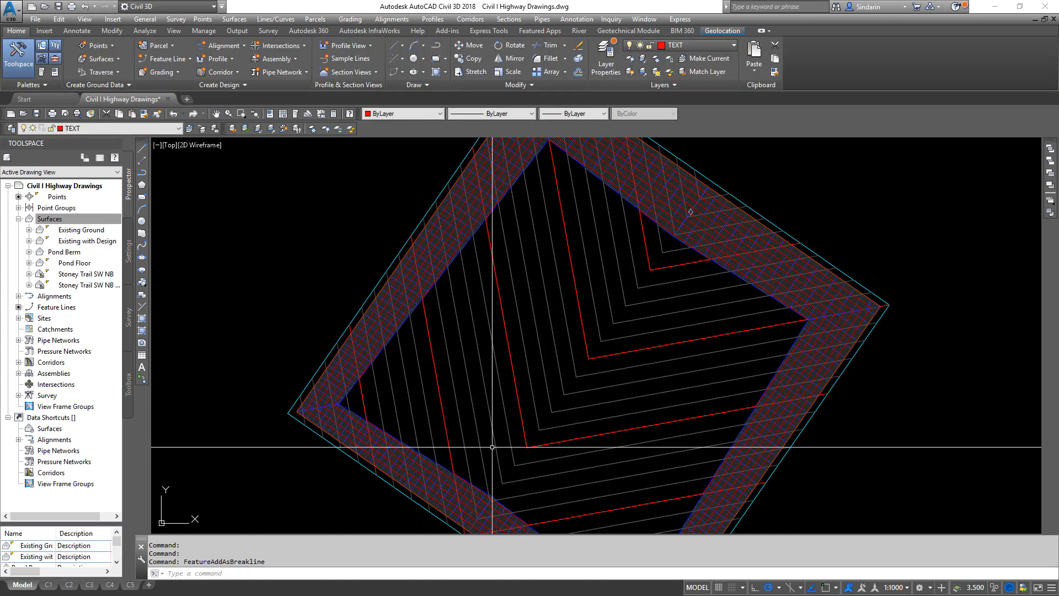
- Inspect the Pond Berm surface from several angles in the Object Viewer and close the viewer
{"action": "scroll", "coordinate": [579, 309], "scroll_direction": "down", "scroll_amount": 2}
{"action": "scroll", "coordinate": [489, 323], "scroll_direction": "up", "scroll_amount": 5}
{"action": "left_click", "coordinate": [488, 324]}
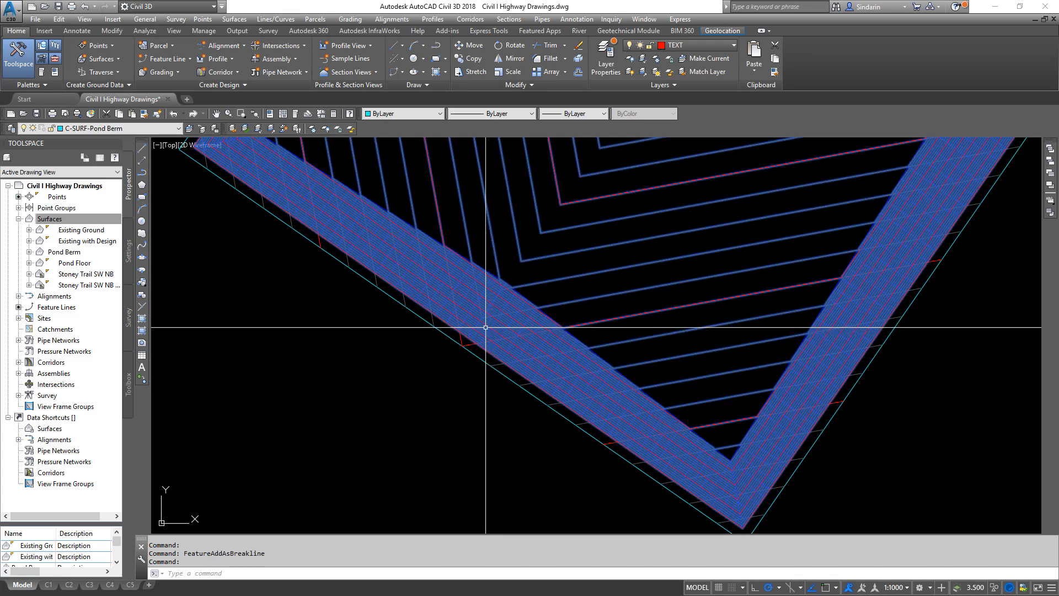
{"action": "right_click", "coordinate": [587, 276]}
{"action": "left_click", "coordinate": [629, 429]}
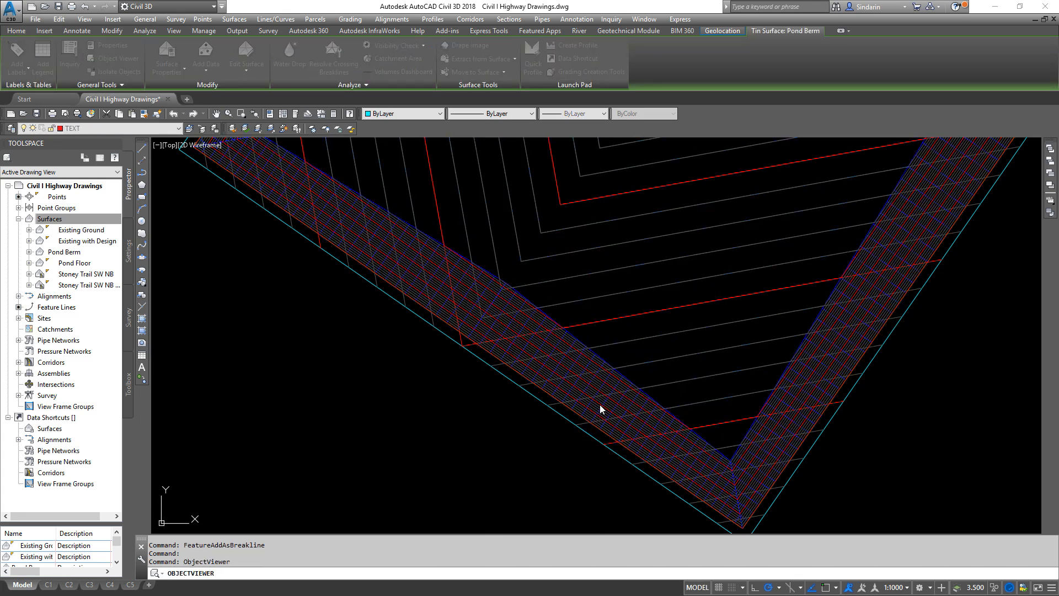
{"action": "left_click_drag", "start_coordinate": [641, 355], "coordinate": [680, 327]}
{"action": "left_click_drag", "start_coordinate": [547, 392], "coordinate": [598, 310]}
{"action": "left_click", "coordinate": [839, 78]}
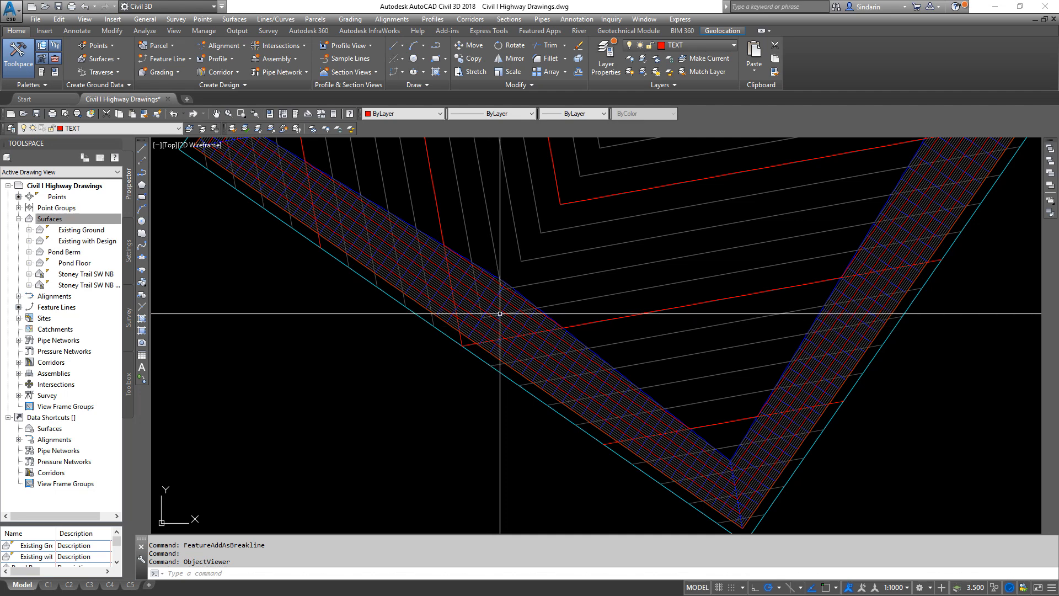
- Edit the Pond Berm surface's style and set its contour display mode to Use Surface Elevation
{"action": "mouse_move", "coordinate": [499, 314]}
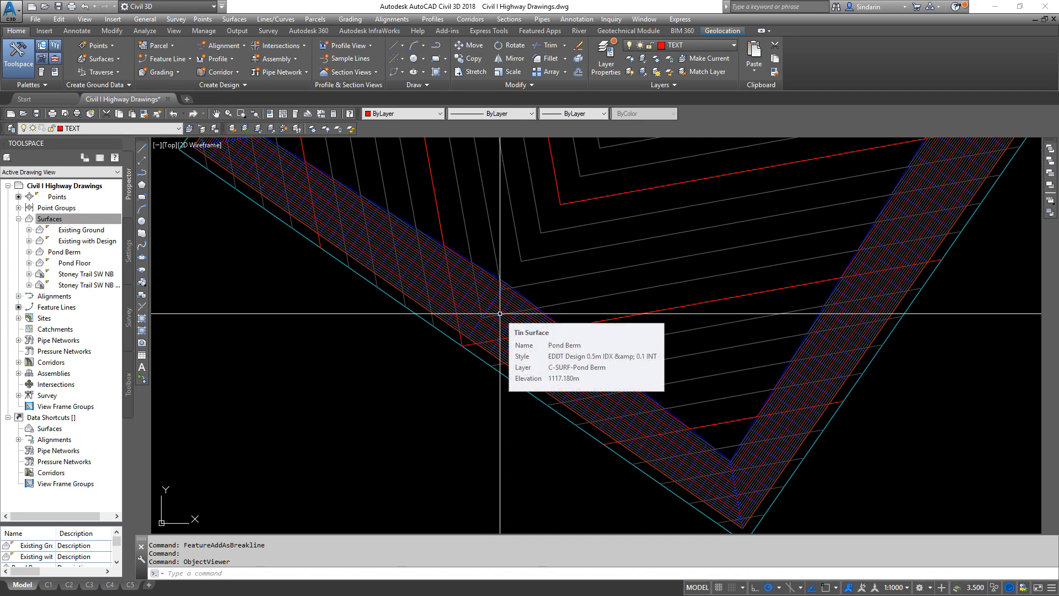
{"action": "scroll", "coordinate": [485, 293], "scroll_direction": "up", "scroll_amount": 3}
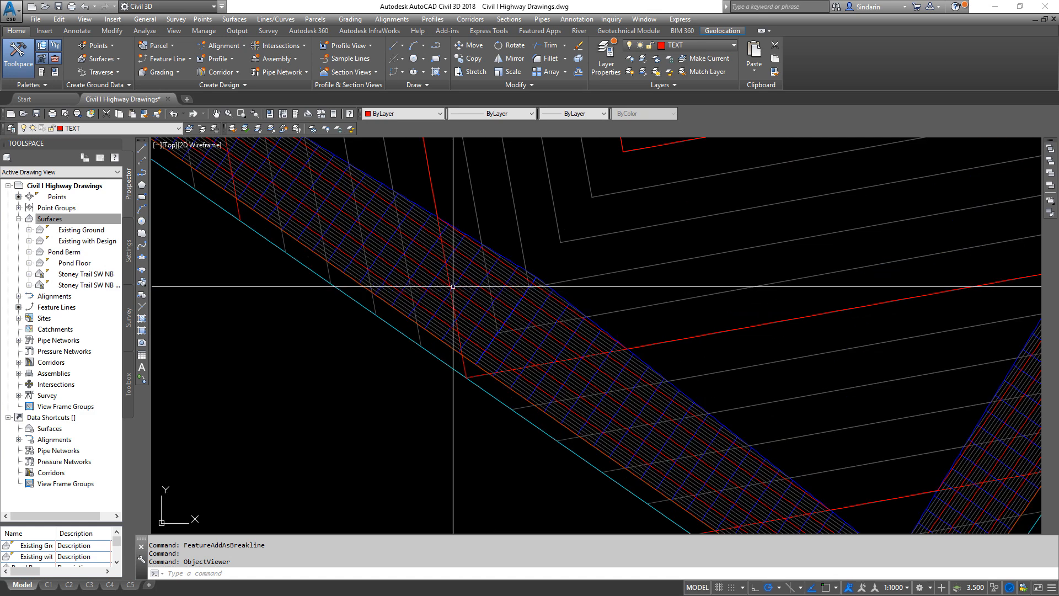
{"action": "left_click", "coordinate": [456, 259]}
{"action": "right_click", "coordinate": [456, 259]}
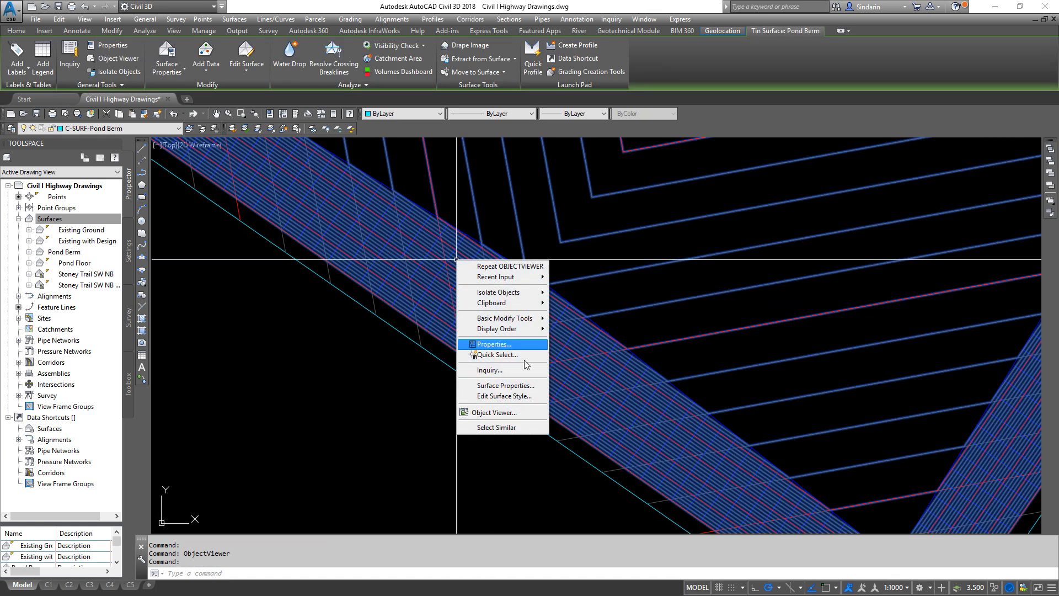
{"action": "left_click", "coordinate": [504, 395]}
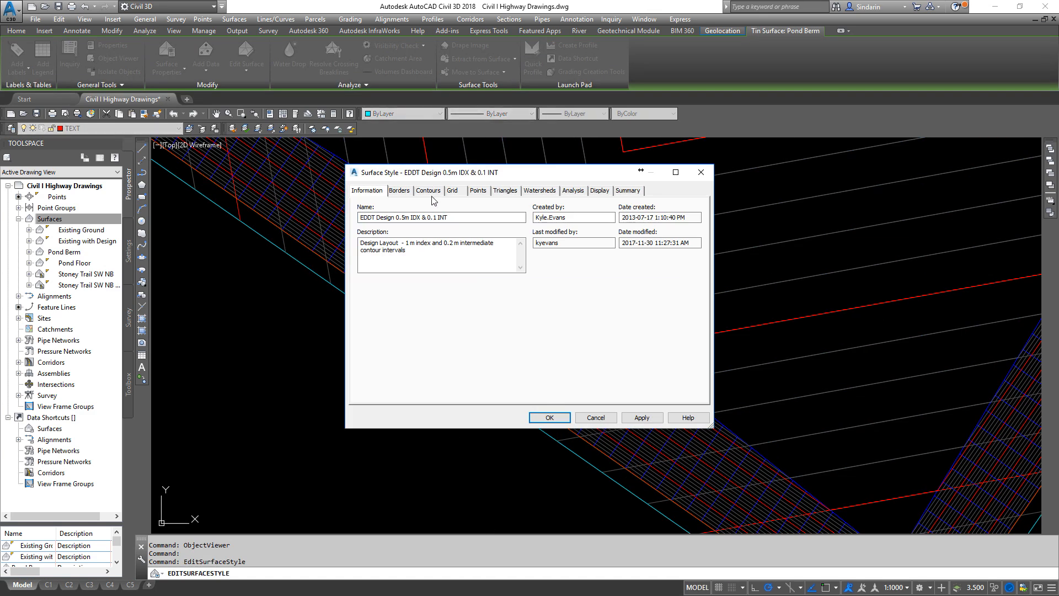
{"action": "left_click", "coordinate": [433, 191]}
{"action": "left_click", "coordinate": [365, 233]}
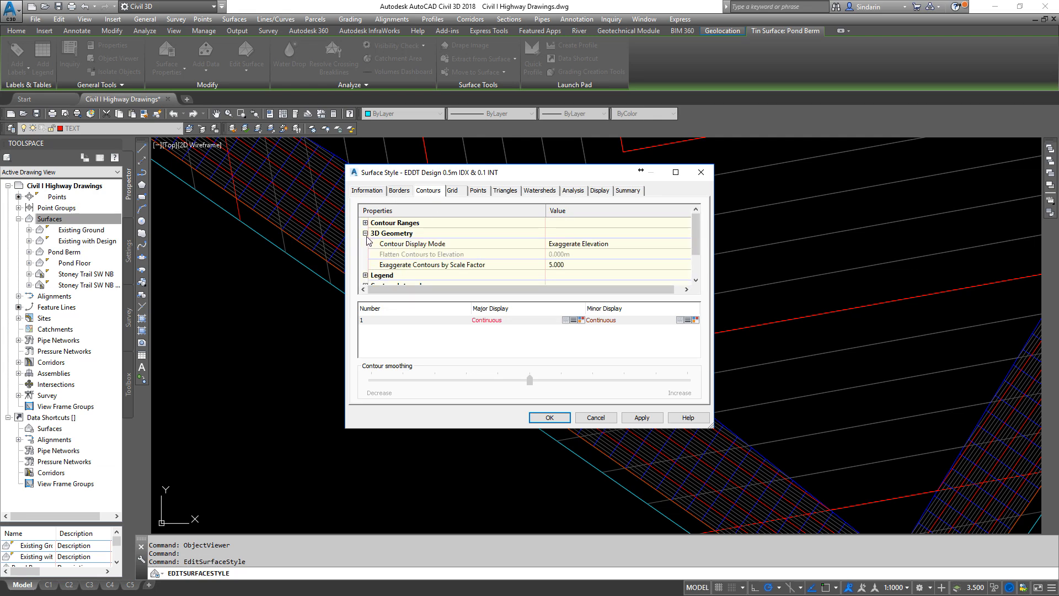
{"action": "left_click", "coordinate": [588, 243]}
{"action": "left_click", "coordinate": [587, 244]}
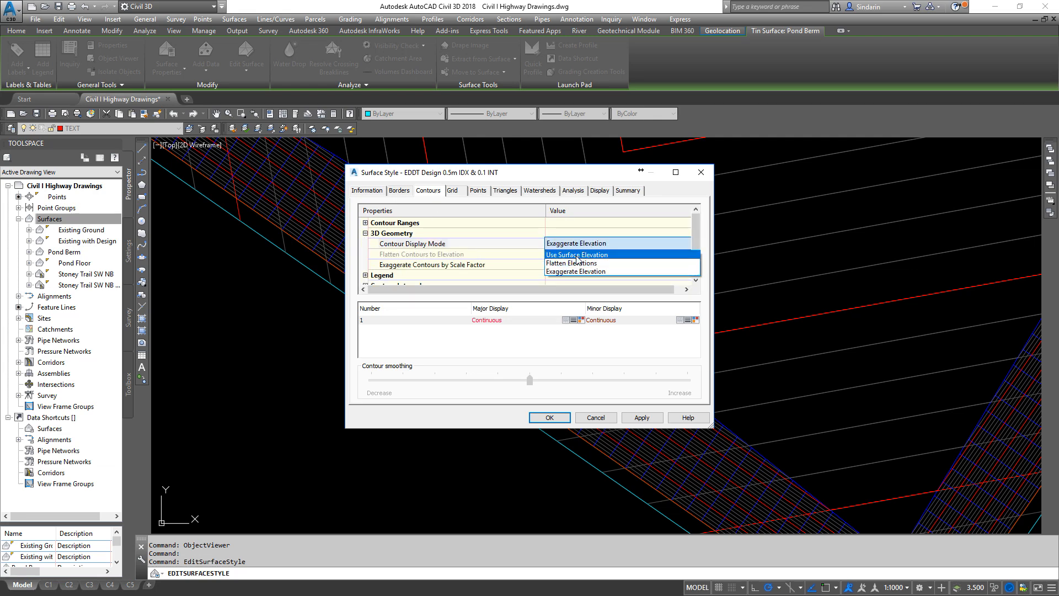
{"action": "left_click", "coordinate": [574, 259]}
- Set the surface style's triangle display mode to Use Surface Elevation, accept the style changes and deselect the surface
{"action": "left_click", "coordinate": [503, 192]}
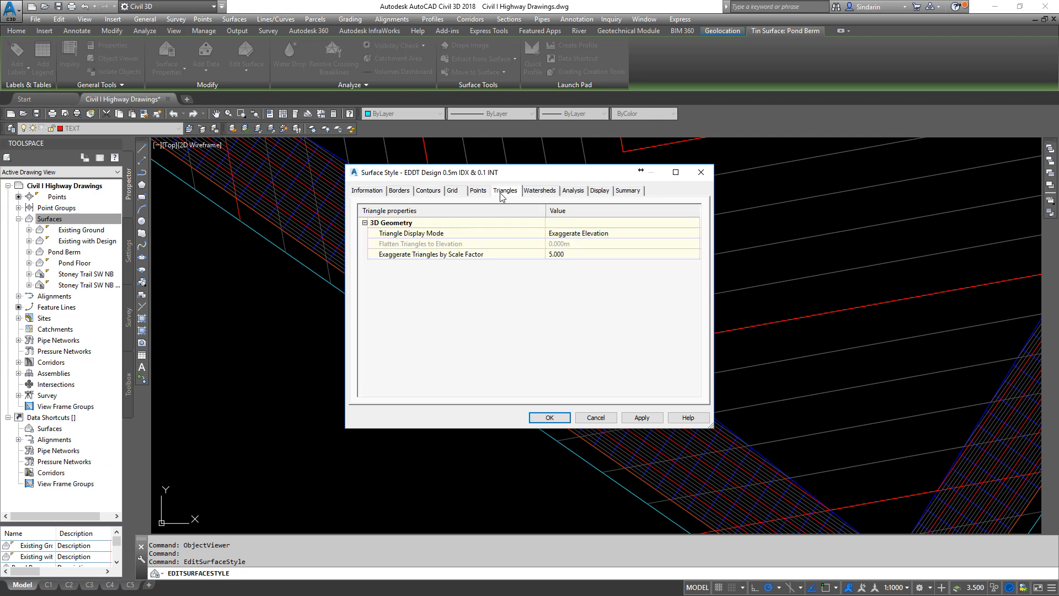
{"action": "left_click", "coordinate": [586, 232]}
{"action": "left_click", "coordinate": [580, 233]}
{"action": "left_click", "coordinate": [576, 244]}
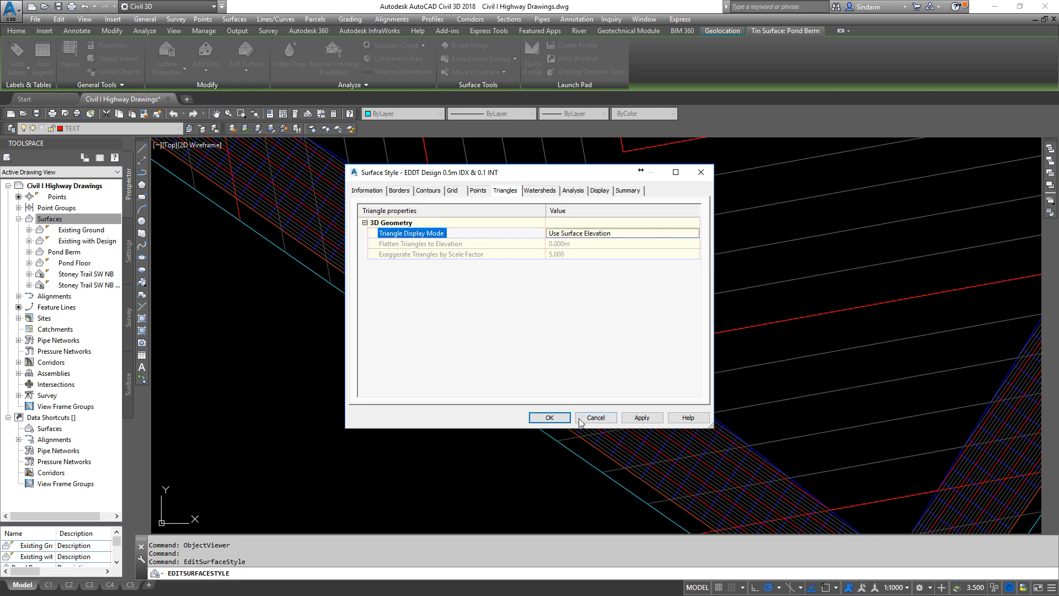
{"action": "left_click", "coordinate": [566, 417]}
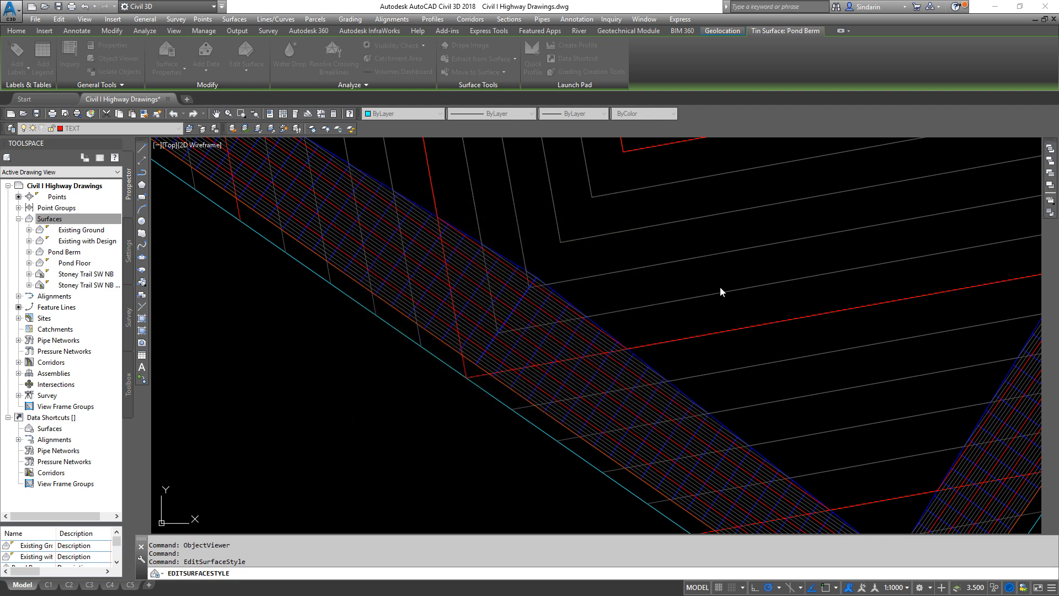
{"action": "key", "text": "Escape"}
- Run STAGESTORAGE and define the basin from the contours of the Pond Berm surface, with both volume calculation methods selected
{"action": "scroll", "coordinate": [704, 298], "scroll_direction": "down", "scroll_amount": 3}
{"action": "middle_click_drag", "start_coordinate": [734, 265], "coordinate": [650, 320]}
{"action": "middle_click_drag", "start_coordinate": [573, 339], "coordinate": [510, 358]}
{"action": "mouse_move", "coordinate": [525, 340]}
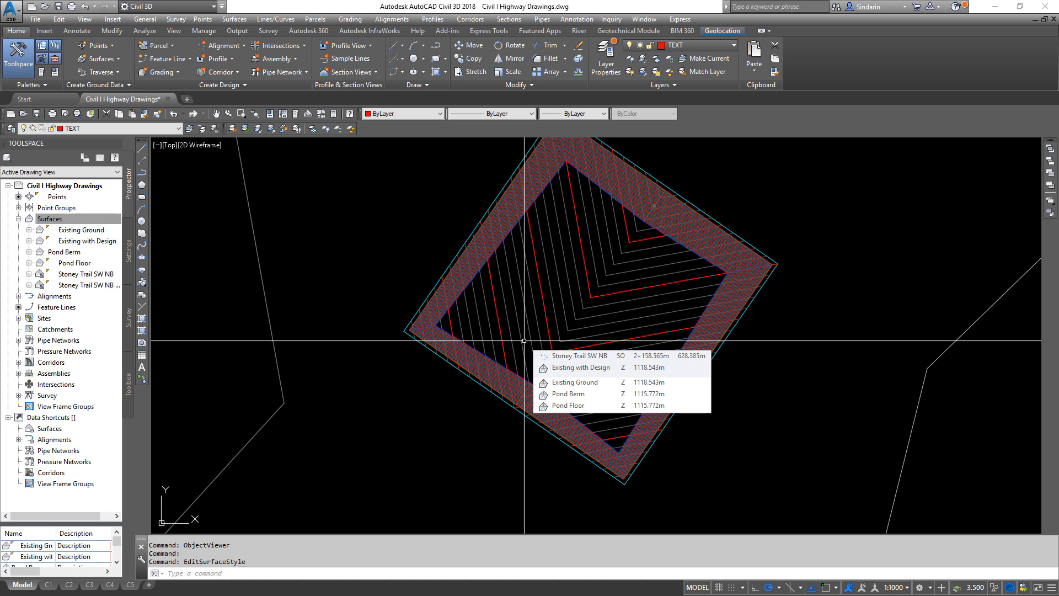
{"action": "type", "text": "stagestorage"}
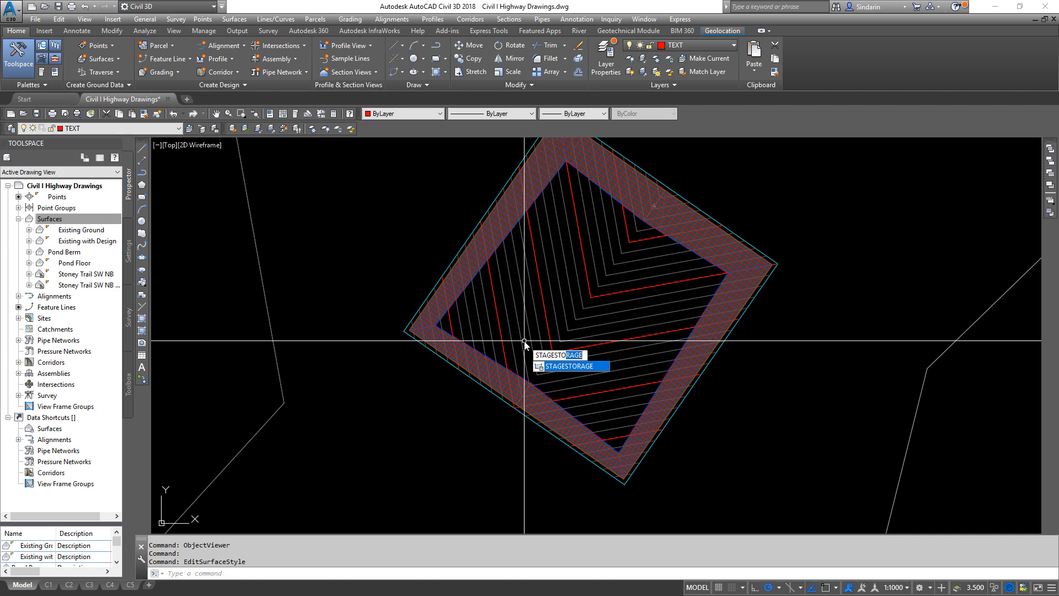
{"action": "key", "text": "Return"}
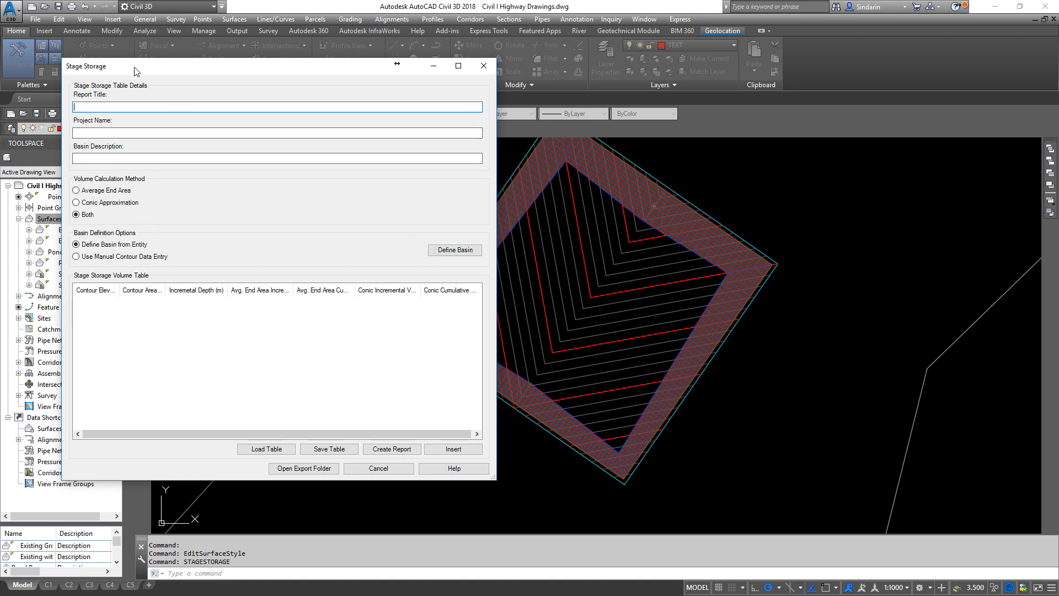
{"action": "left_click", "coordinate": [451, 250]}
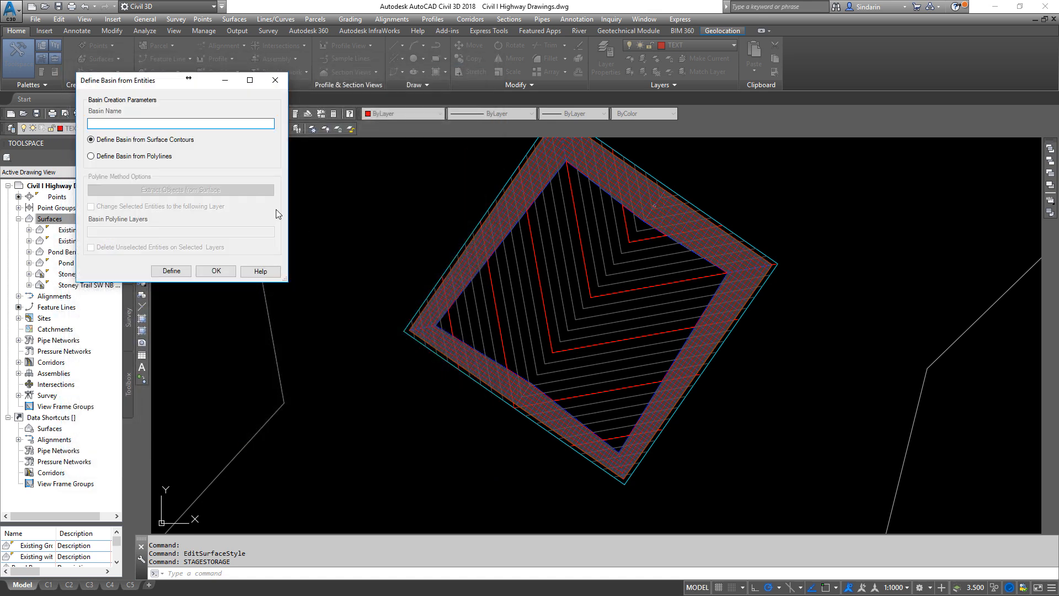
{"action": "left_click", "coordinate": [113, 157]}
{"action": "left_click", "coordinate": [117, 142]}
{"action": "left_click", "coordinate": [171, 271]}
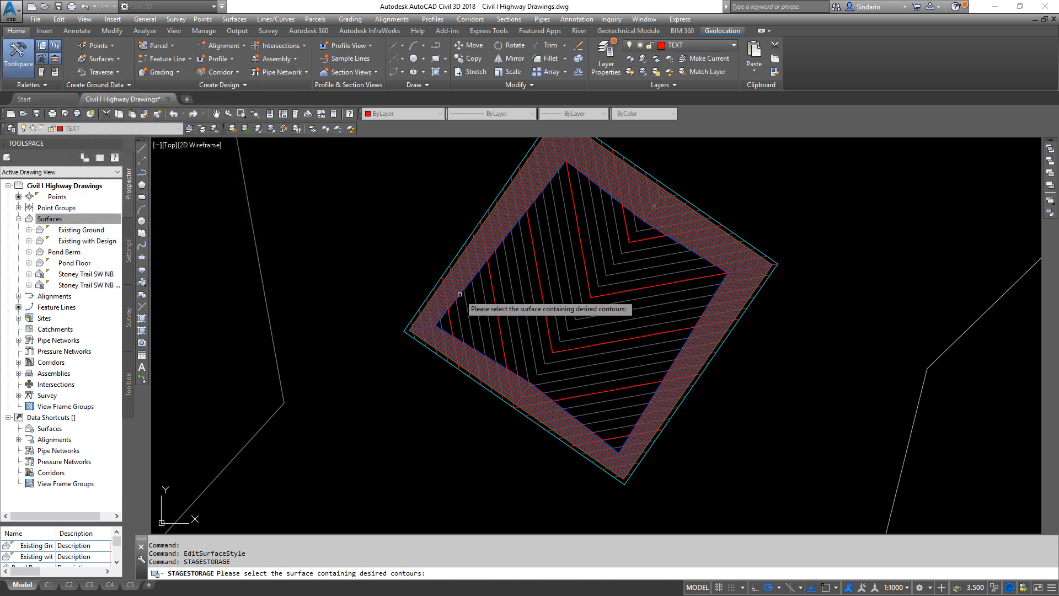
{"action": "scroll", "coordinate": [451, 264], "scroll_direction": "up", "scroll_amount": 5}
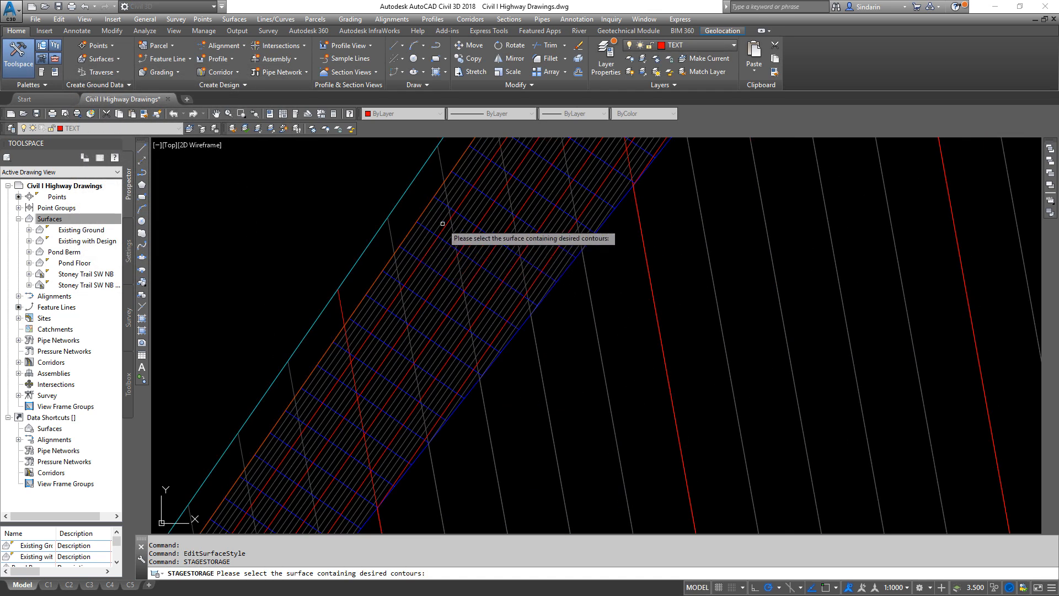
{"action": "left_click", "coordinate": [440, 305]}
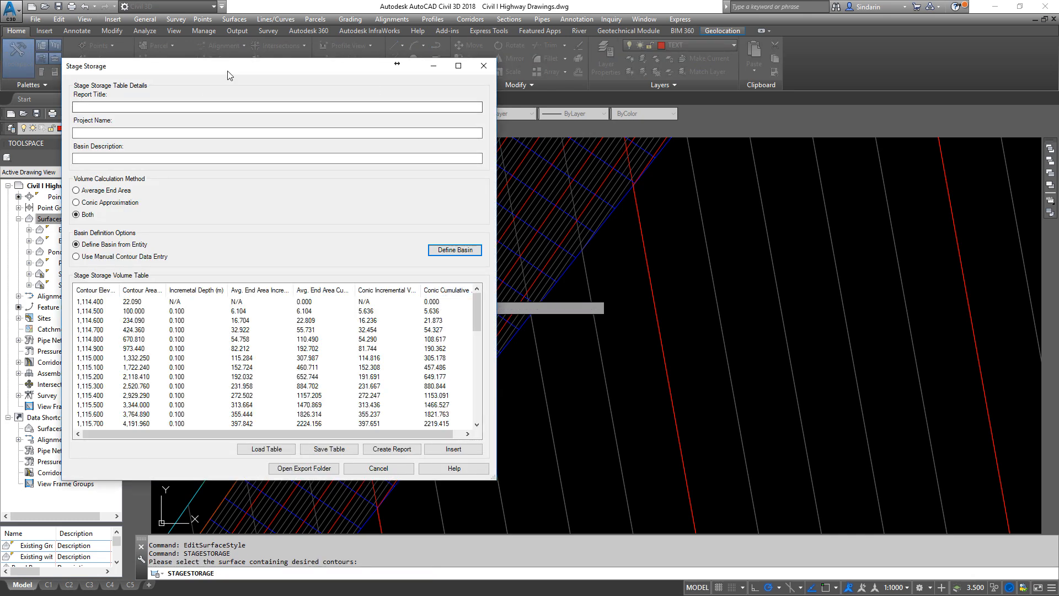
- Enlarge the Stage Storage dialog and widen the Conic Cumulative Vol. column to show its full heading
{"action": "left_click_drag", "start_coordinate": [227, 71], "coordinate": [280, 39]}
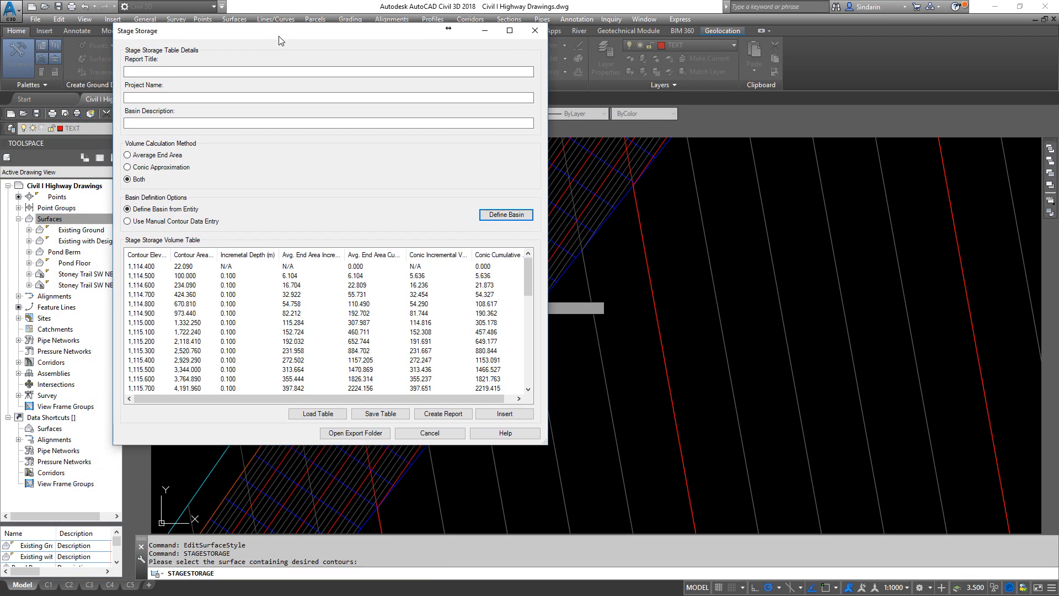
{"action": "left_click", "coordinate": [148, 276]}
{"action": "left_click", "coordinate": [139, 267]}
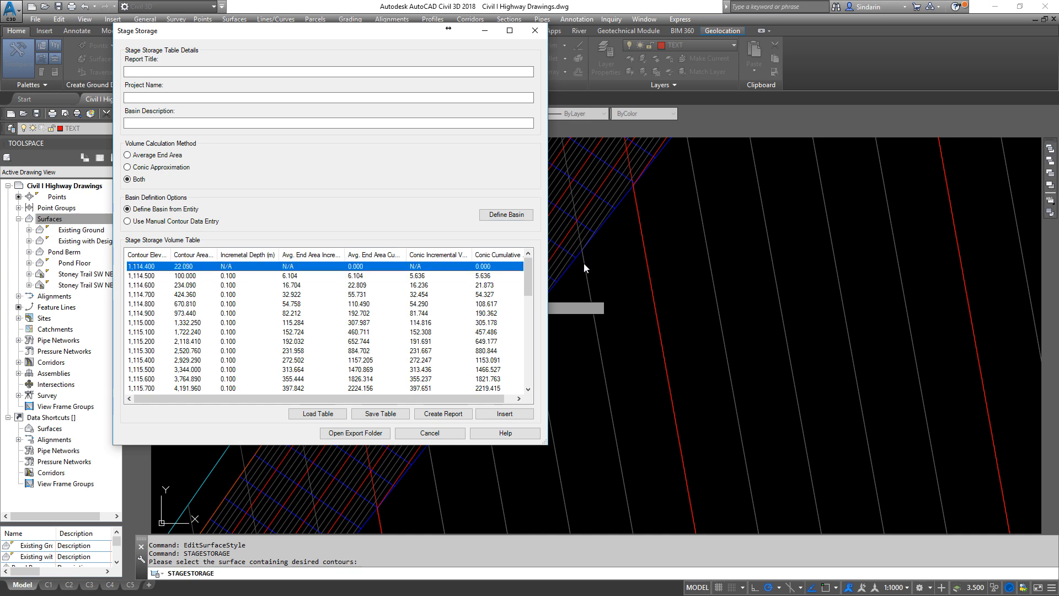
{"action": "left_click_drag", "start_coordinate": [542, 440], "coordinate": [683, 464]}
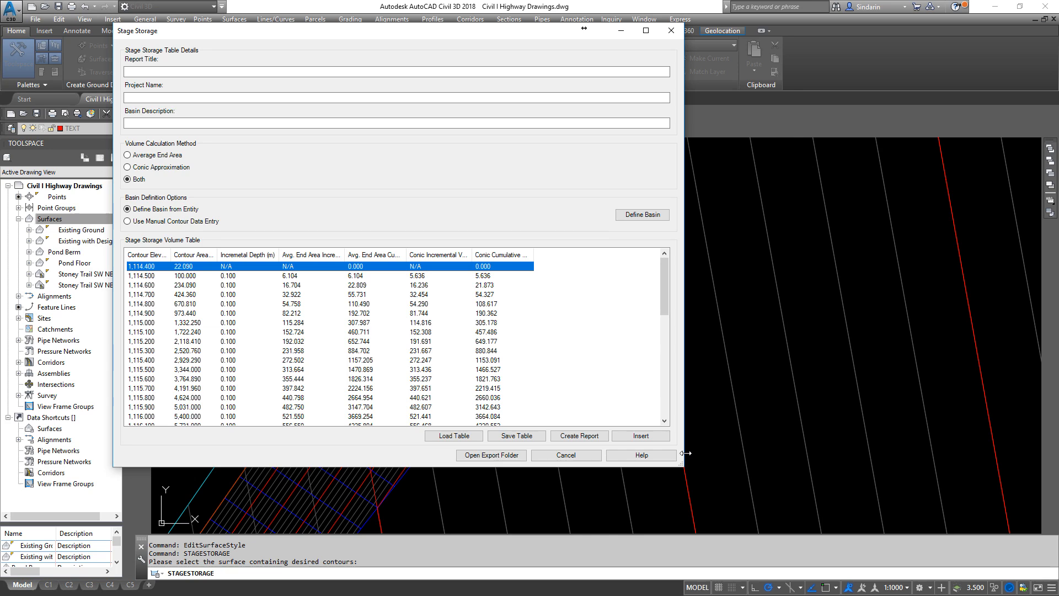
{"action": "left_click_drag", "start_coordinate": [533, 254], "coordinate": [594, 254]}
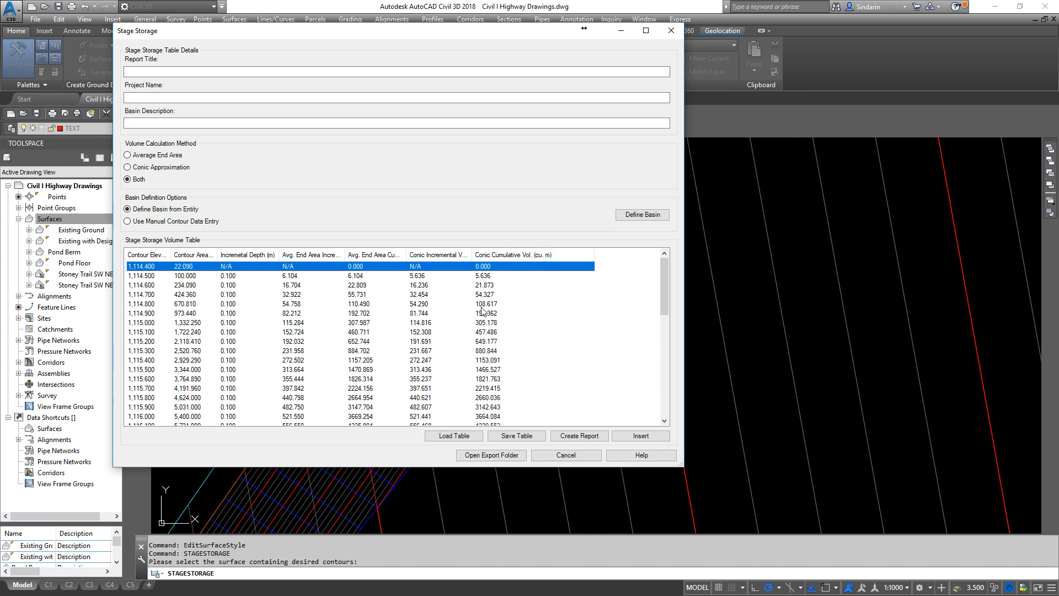
- Examine the stage storage volumes across the table, especially at elevations 1119 m and 1118 m, and close the dialog
{"action": "scroll", "coordinate": [513, 376], "scroll_direction": "down", "scroll_amount": 2}
{"action": "scroll", "coordinate": [513, 376], "scroll_direction": "down", "scroll_amount": 8}
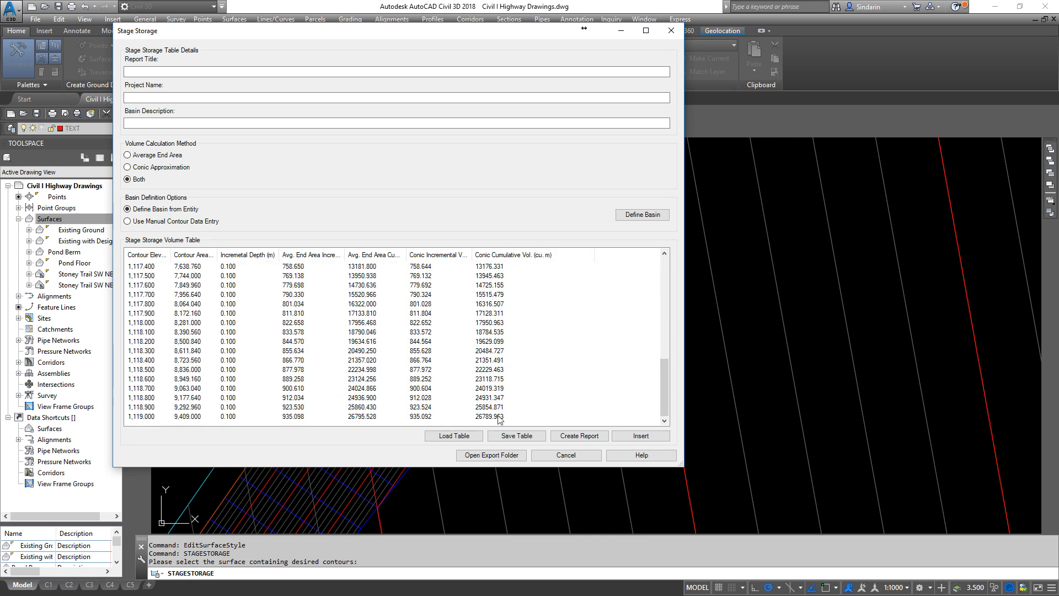
{"action": "scroll", "coordinate": [514, 376], "scroll_direction": "up", "scroll_amount": 8}
{"action": "scroll", "coordinate": [142, 298], "scroll_direction": "down", "scroll_amount": 4}
{"action": "scroll", "coordinate": [142, 298], "scroll_direction": "down", "scroll_amount": 4}
{"action": "left_click", "coordinate": [161, 417]}
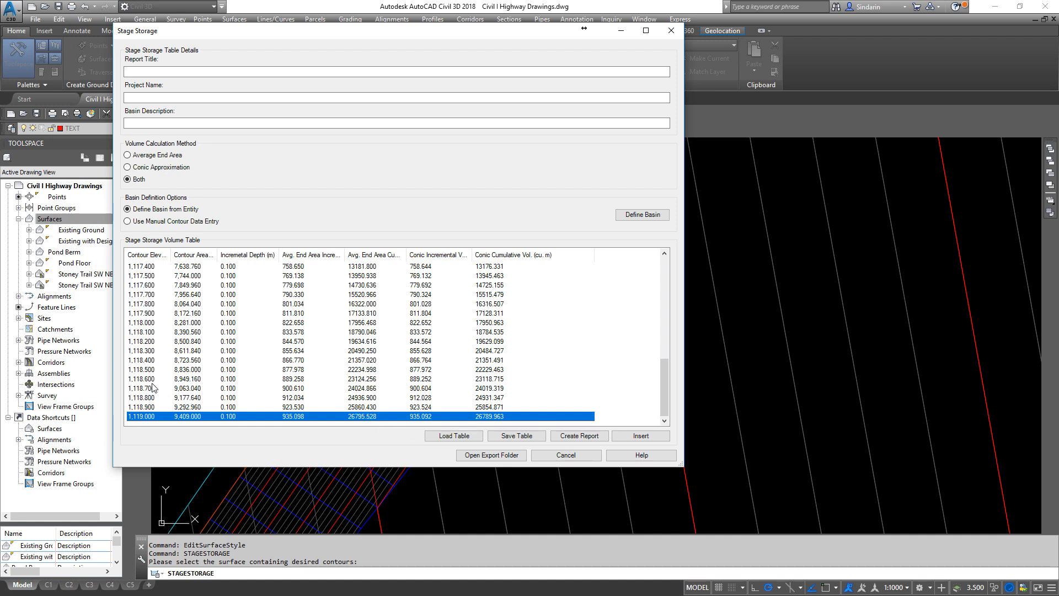
{"action": "left_click", "coordinate": [146, 324]}
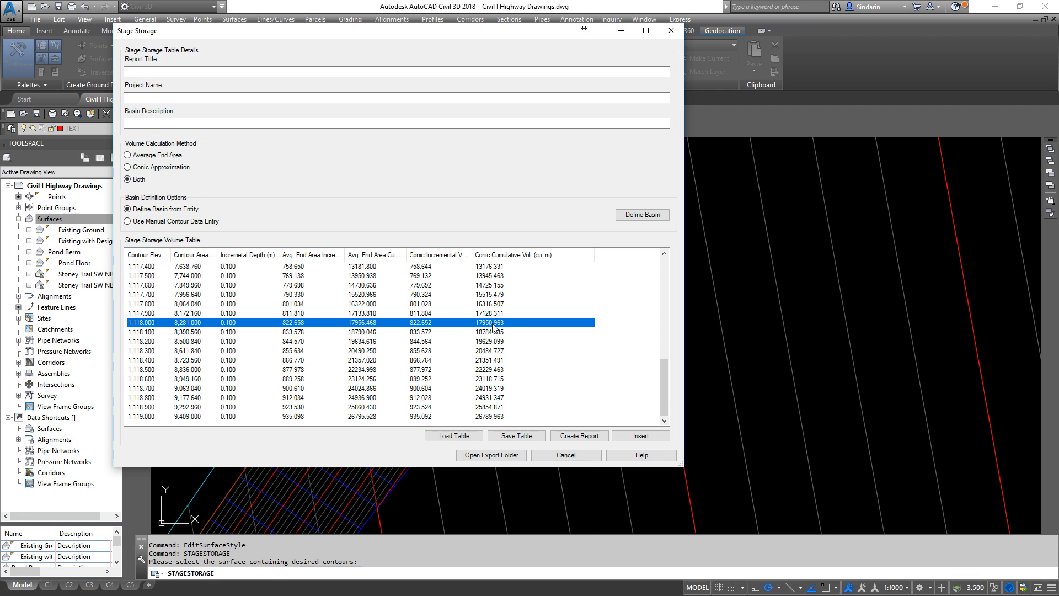
{"action": "scroll", "coordinate": [494, 328], "scroll_direction": "up", "scroll_amount": 5}
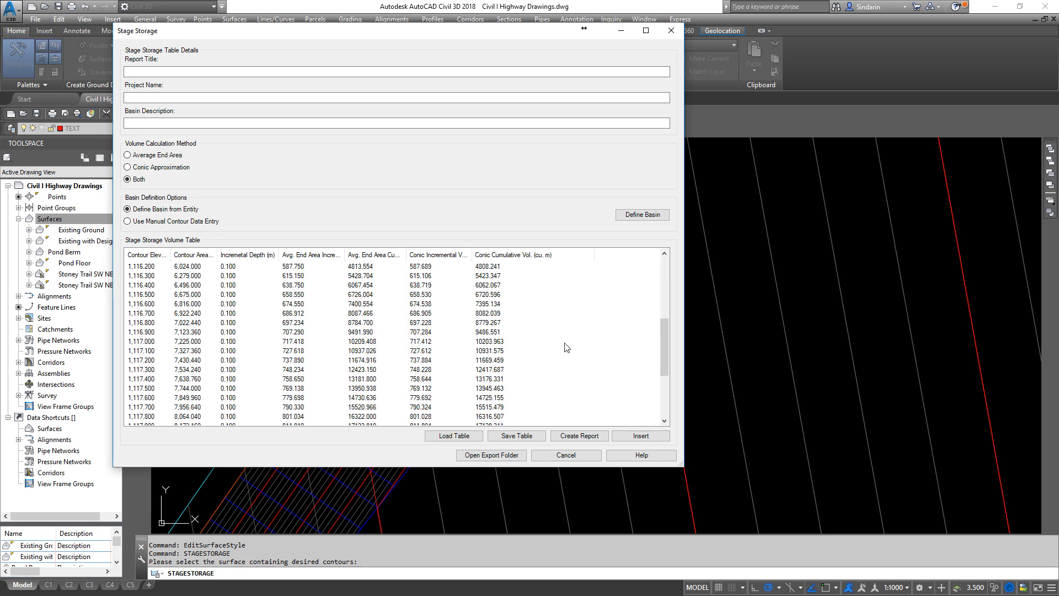
{"action": "scroll", "coordinate": [565, 351], "scroll_direction": "down", "scroll_amount": 3}
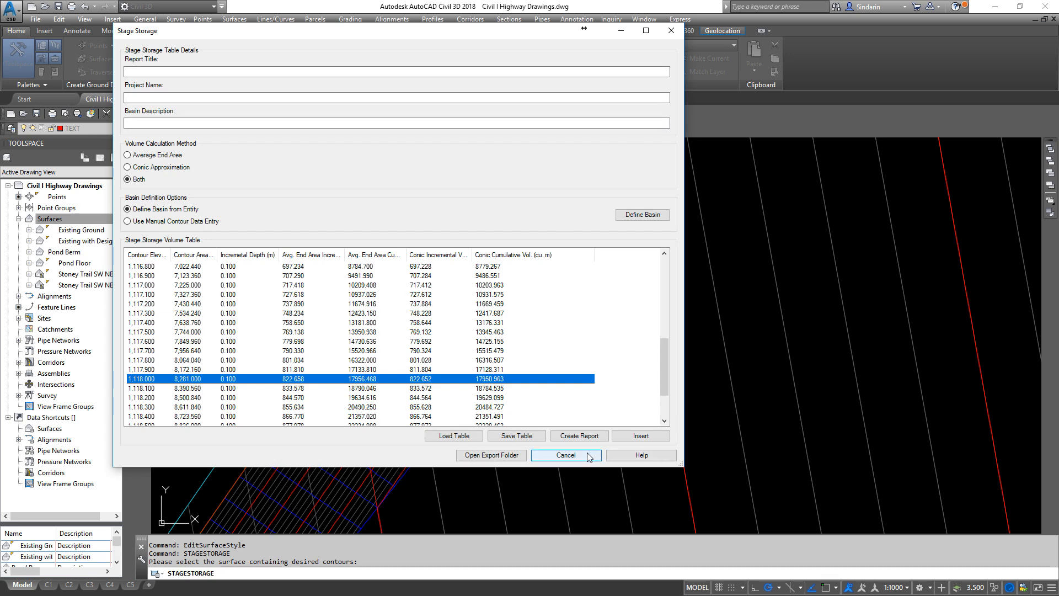
{"action": "left_click", "coordinate": [565, 454]}
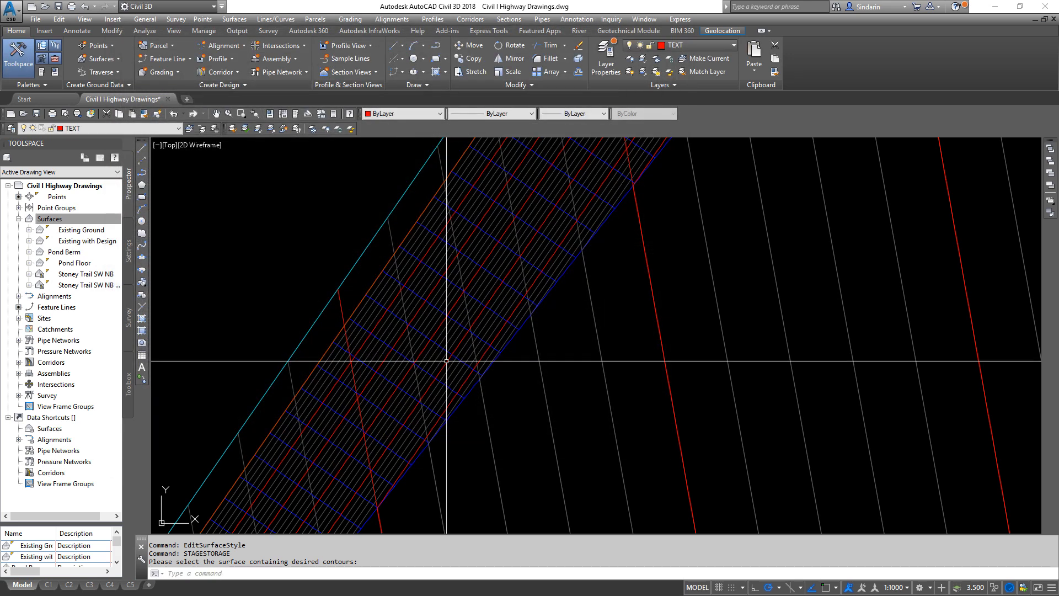
{"action": "scroll", "coordinate": [446, 360], "scroll_direction": "down", "scroll_amount": 10}
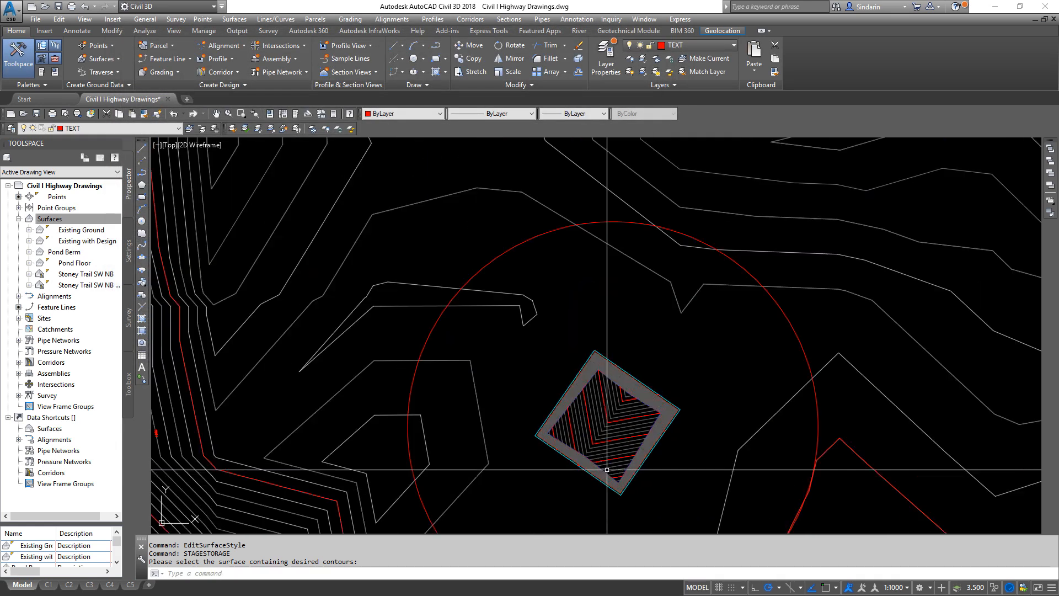
{"action": "scroll", "coordinate": [568, 373], "scroll_direction": "up", "scroll_amount": 8}
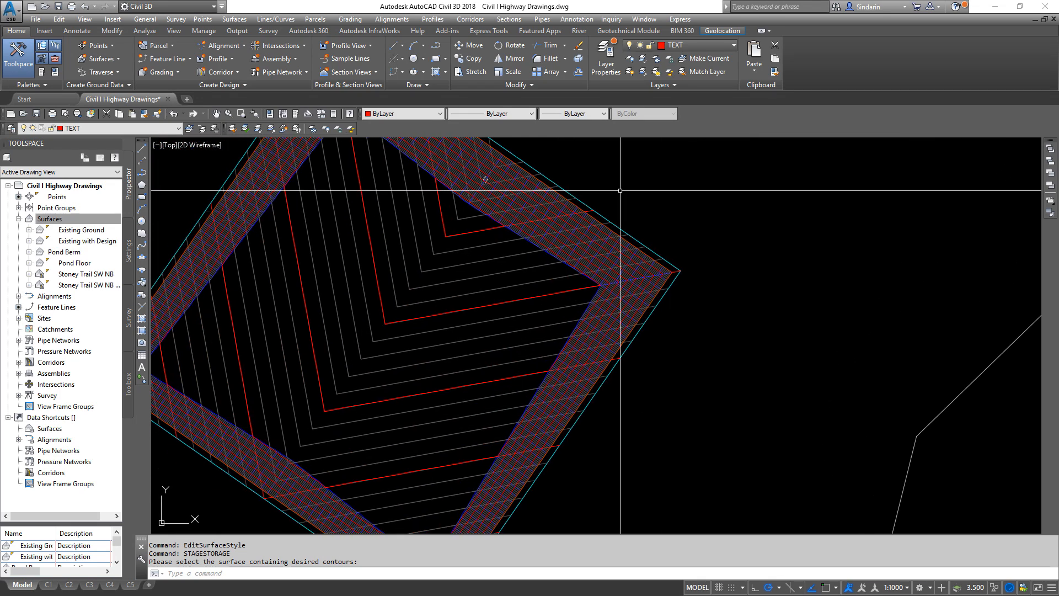
{"action": "scroll", "coordinate": [733, 276], "scroll_direction": "down", "scroll_amount": 1}
{"action": "scroll", "coordinate": [791, 284], "scroll_direction": "up", "scroll_amount": 1}
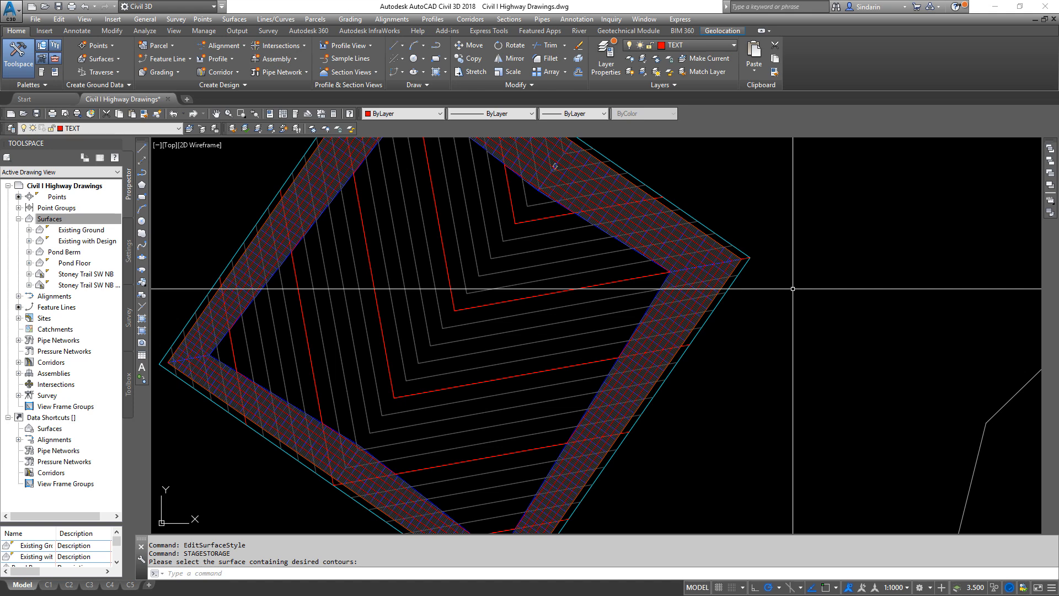
{"action": "scroll", "coordinate": [793, 288], "scroll_direction": "down", "scroll_amount": 2}
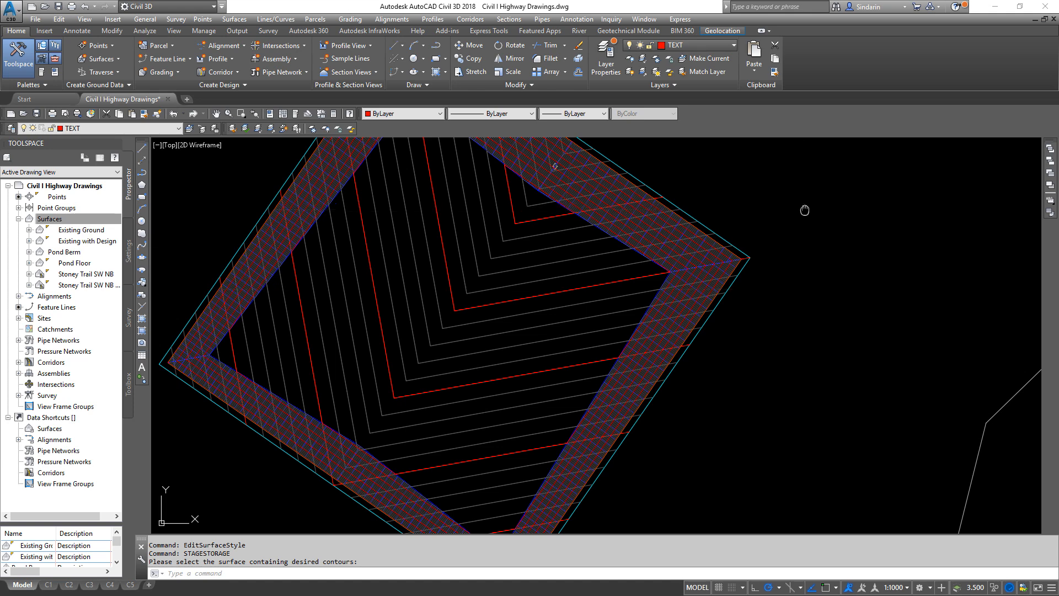
{"action": "scroll", "coordinate": [814, 276], "scroll_direction": "up", "scroll_amount": 2}
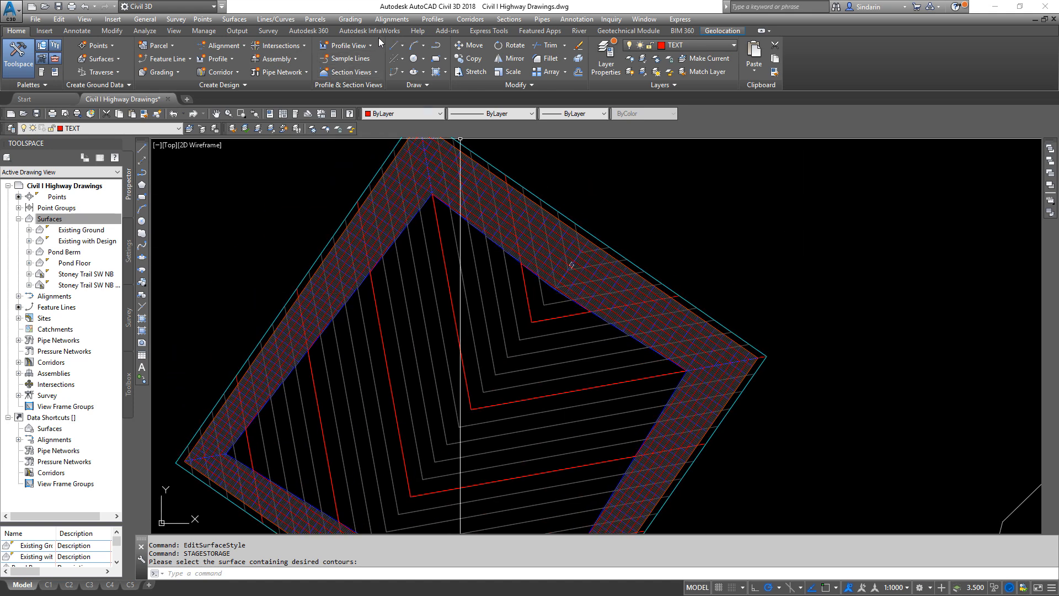
- Open the Grading Creation Tools for the Pond Berm grading group
{"action": "left_click", "coordinate": [350, 19]}
{"action": "left_click", "coordinate": [372, 32]}
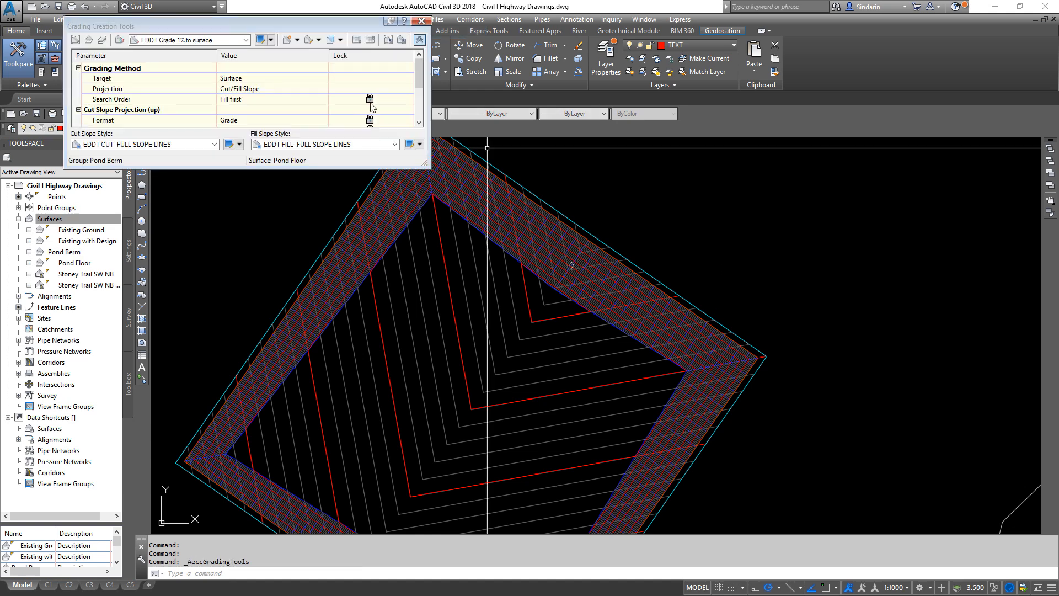
{"action": "scroll", "coordinate": [449, 303], "scroll_direction": "down", "scroll_amount": 1}
{"action": "scroll", "coordinate": [634, 217], "scroll_direction": "up", "scroll_amount": 4}
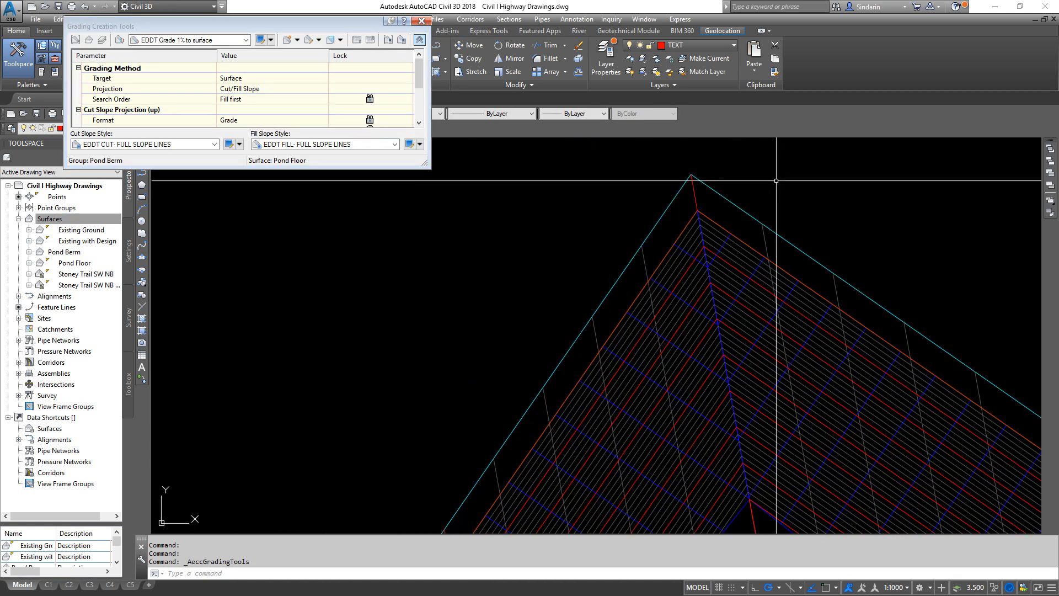
{"action": "middle_click_drag", "start_coordinate": [697, 226], "coordinate": [586, 308]}
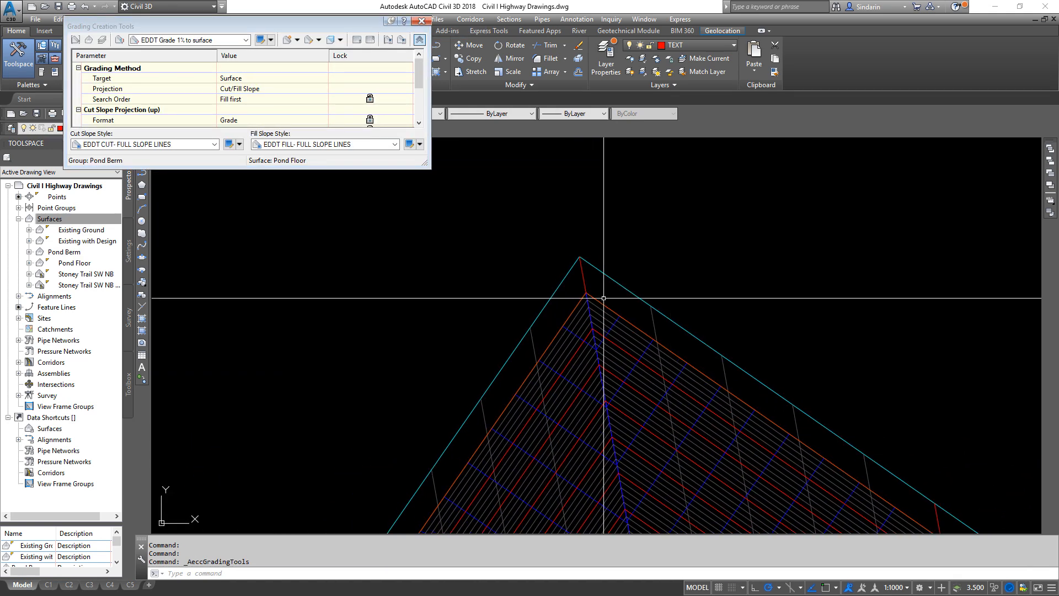
{"action": "left_click", "coordinate": [603, 316]}
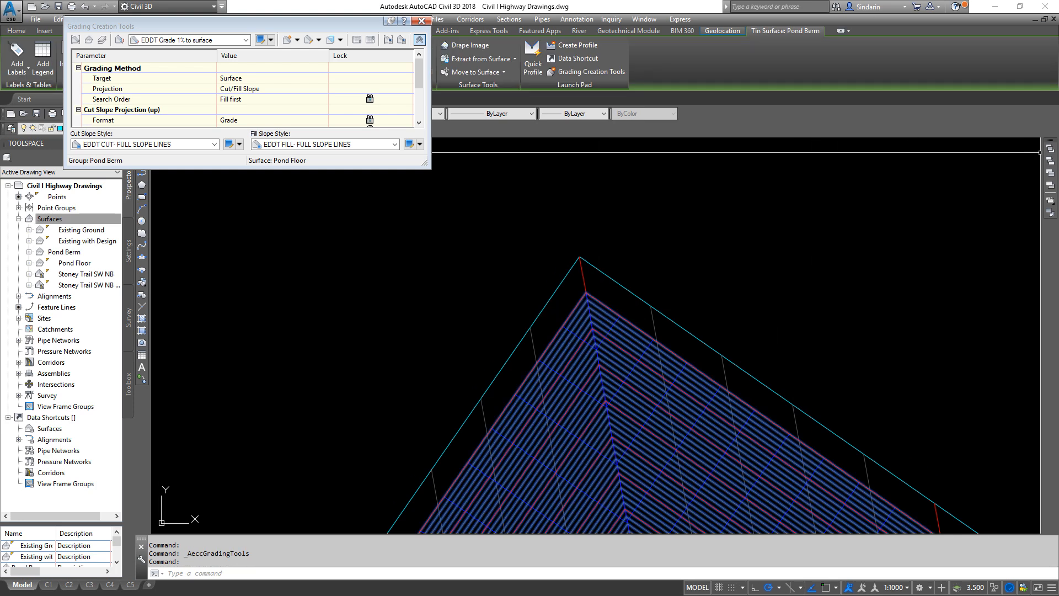
{"action": "key", "text": "Escape"}
{"action": "left_click", "coordinate": [611, 306]}
{"action": "left_click", "coordinate": [695, 211]}
{"action": "left_click", "coordinate": [533, 307]}
{"action": "key", "text": "Escape"}
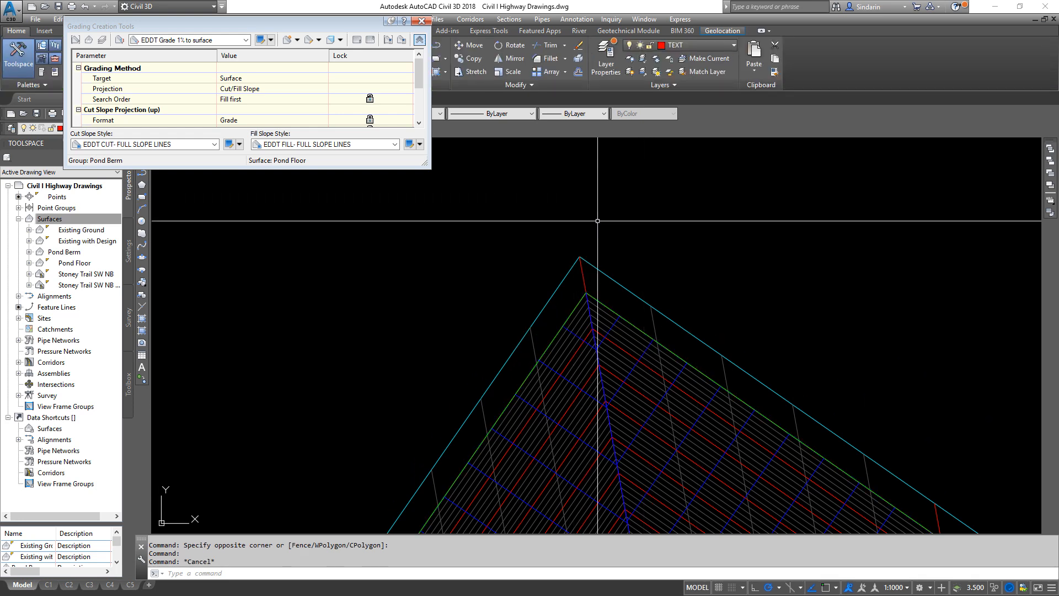
- Set the grading criteria set to EDDT Projection @ Distance
{"action": "left_click", "coordinate": [193, 40]}
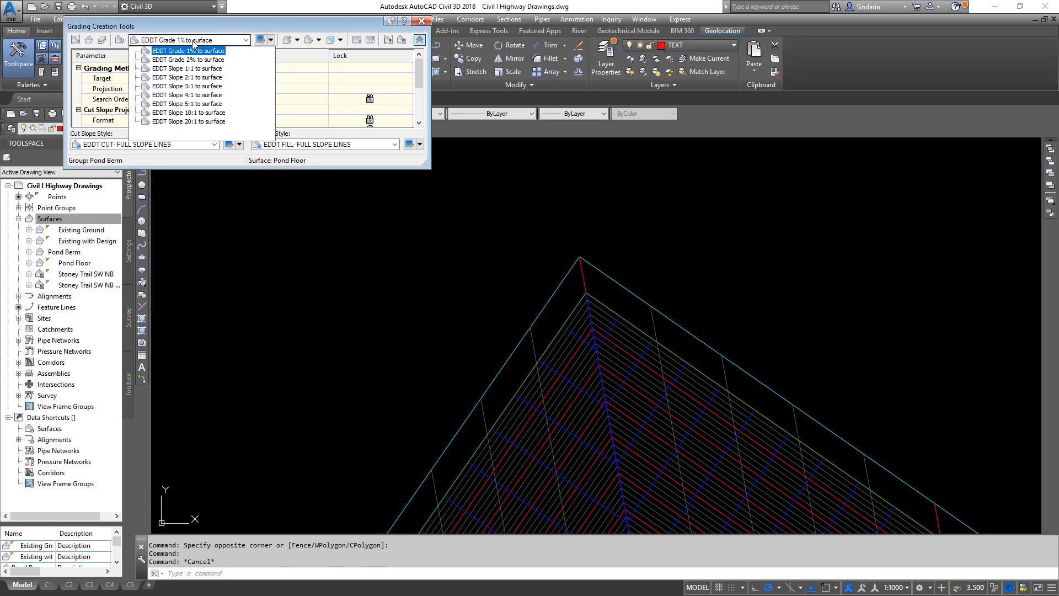
{"action": "left_click", "coordinate": [206, 37]}
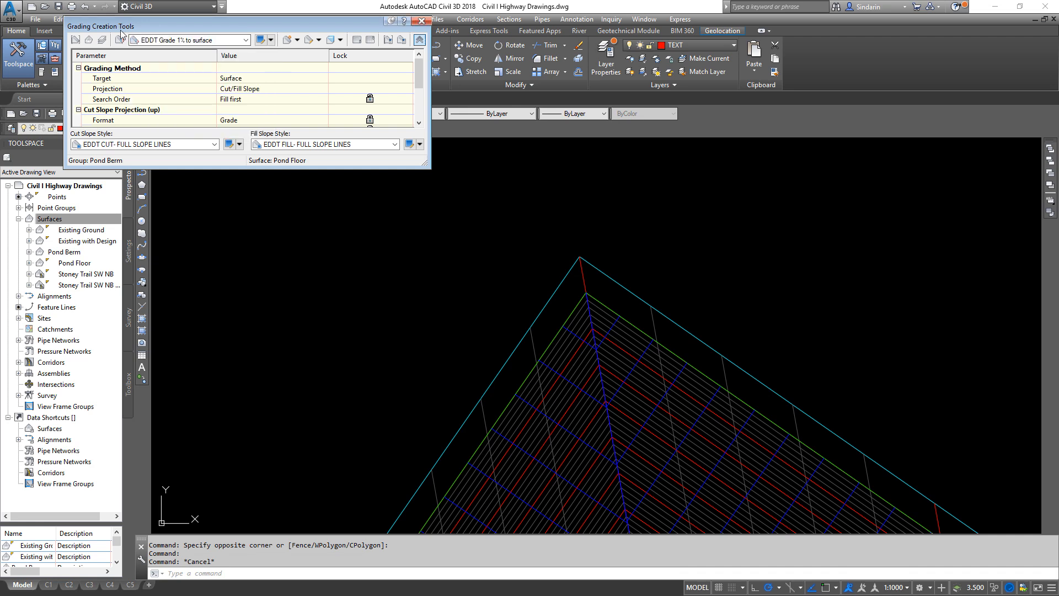
{"action": "left_click_drag", "start_coordinate": [121, 29], "coordinate": [122, 34]}
{"action": "left_click", "coordinate": [122, 43]}
{"action": "left_click", "coordinate": [585, 168]}
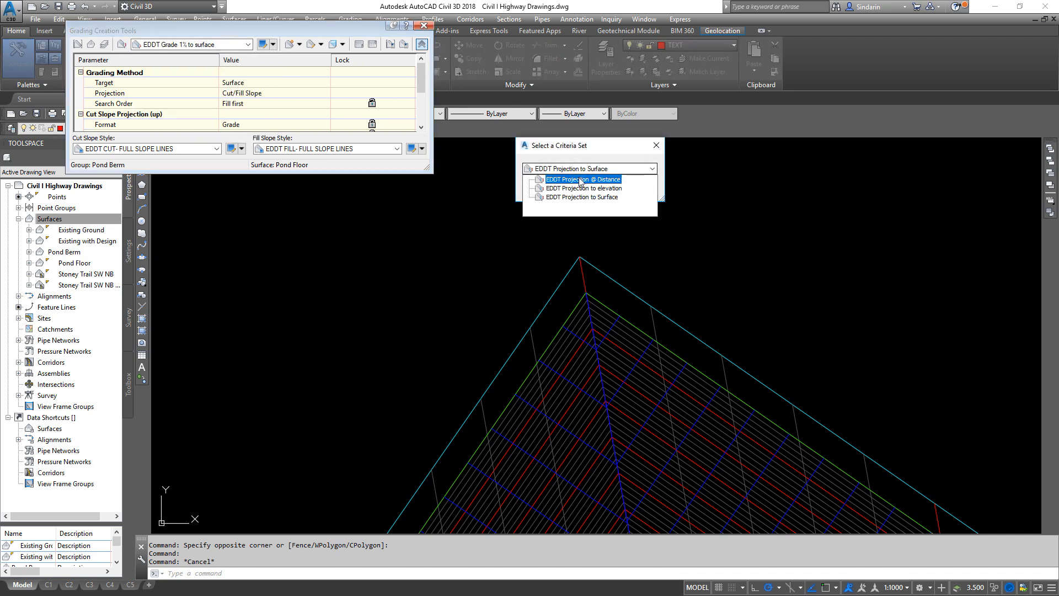
{"action": "left_click", "coordinate": [579, 189]}
{"action": "left_click", "coordinate": [554, 189]}
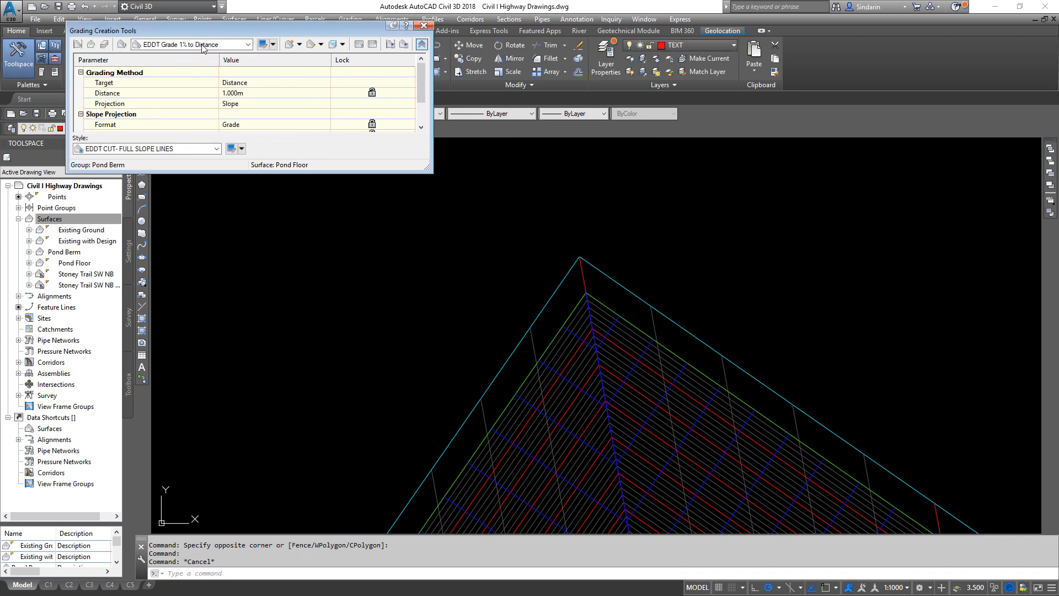
- Try to grade outward from the berm feature line along its entire length, with distance 3 m and grade 0%
{"action": "left_click", "coordinate": [289, 44]}
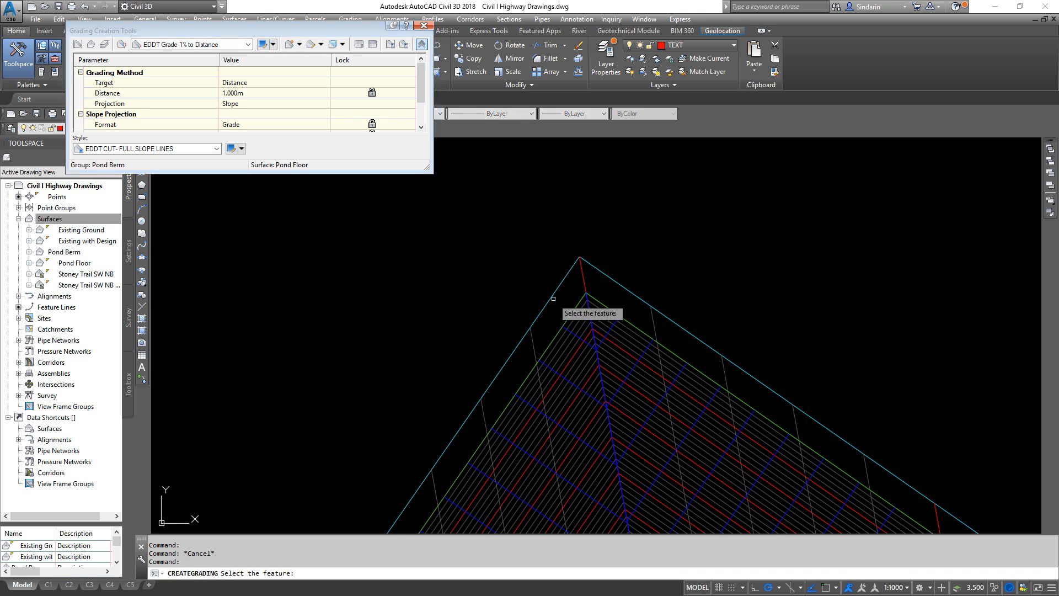
{"action": "left_click", "coordinate": [572, 316]}
{"action": "left_click", "coordinate": [506, 241]}
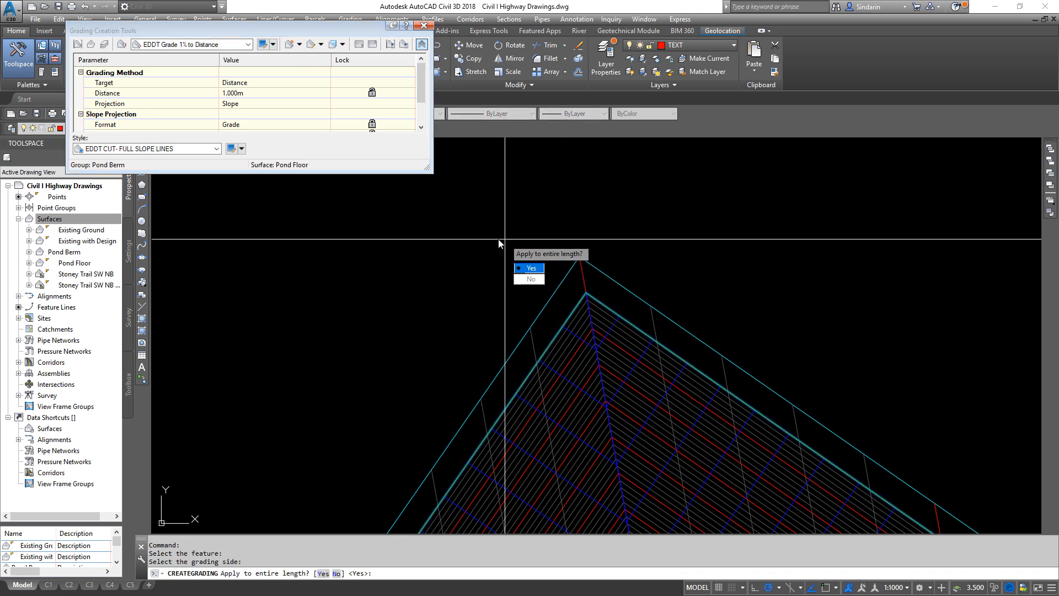
{"action": "key", "text": "Return"}
{"action": "type", "text": "3"}
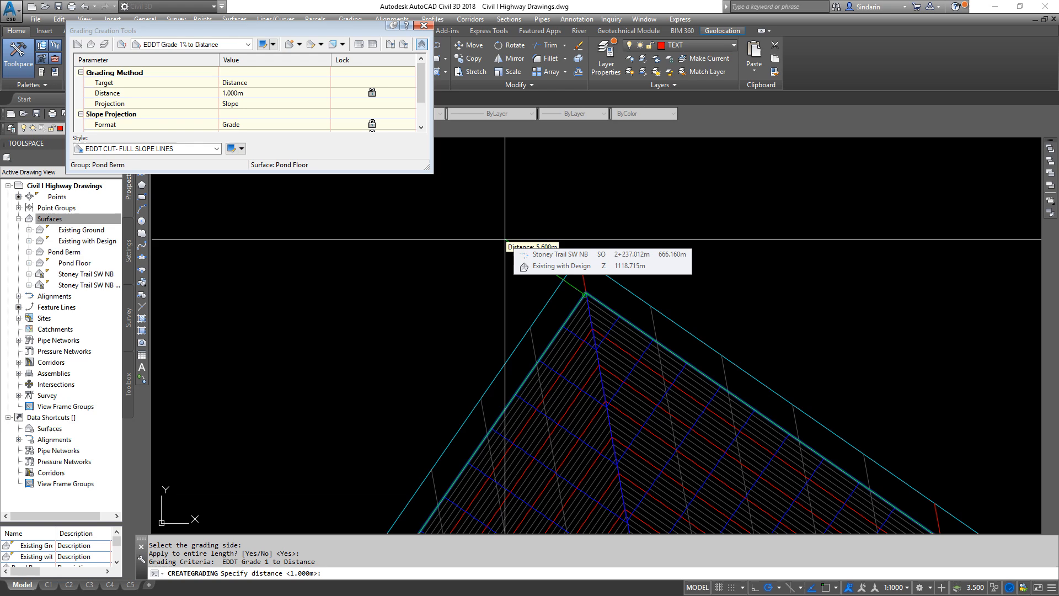
{"action": "key", "text": "Return"}
{"action": "key", "text": "Return"}
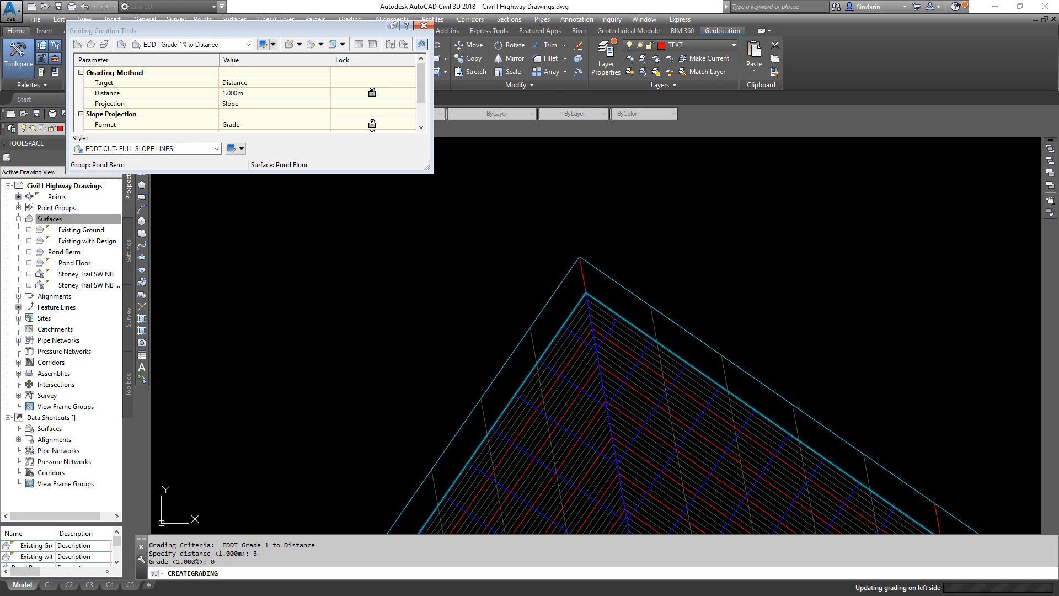
{"action": "key", "text": "Escape"}
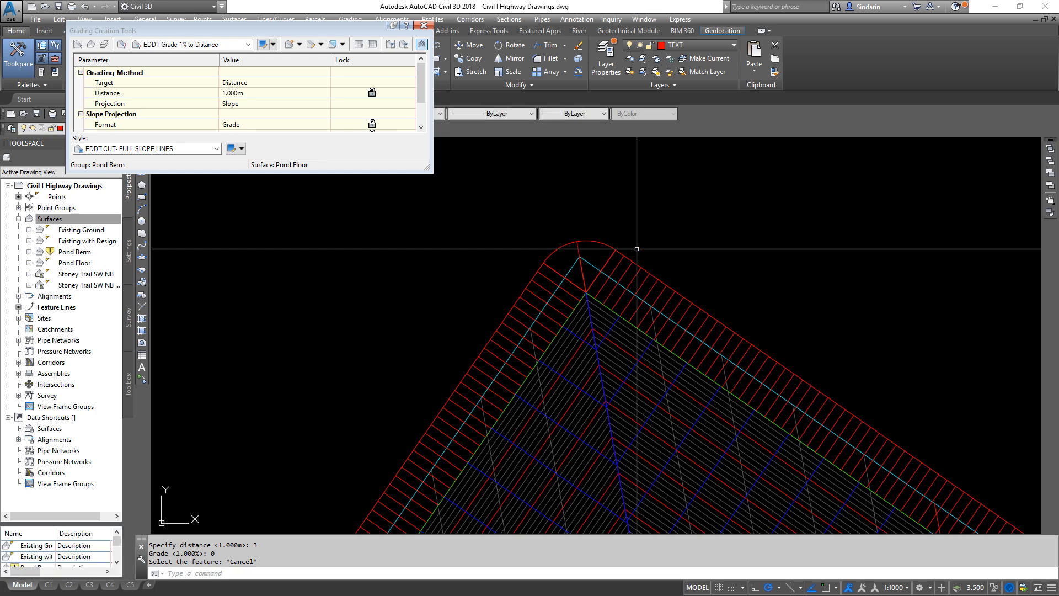
- Delete the flat 3 m grading around the outside of the berm
{"action": "mouse_move", "coordinate": [614, 221]}
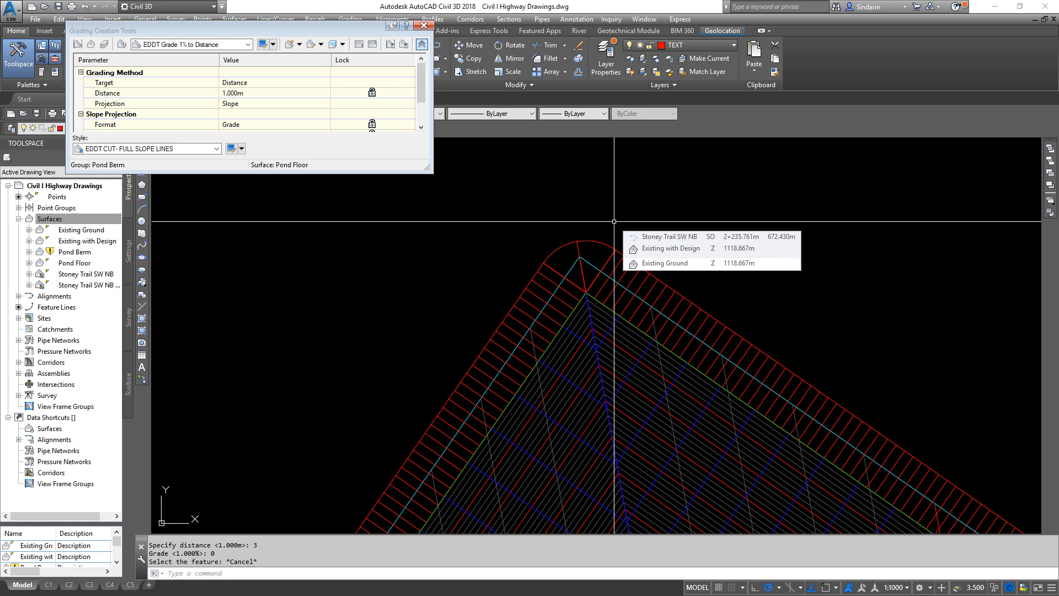
{"action": "scroll", "coordinate": [728, 376], "scroll_direction": "down", "scroll_amount": 5}
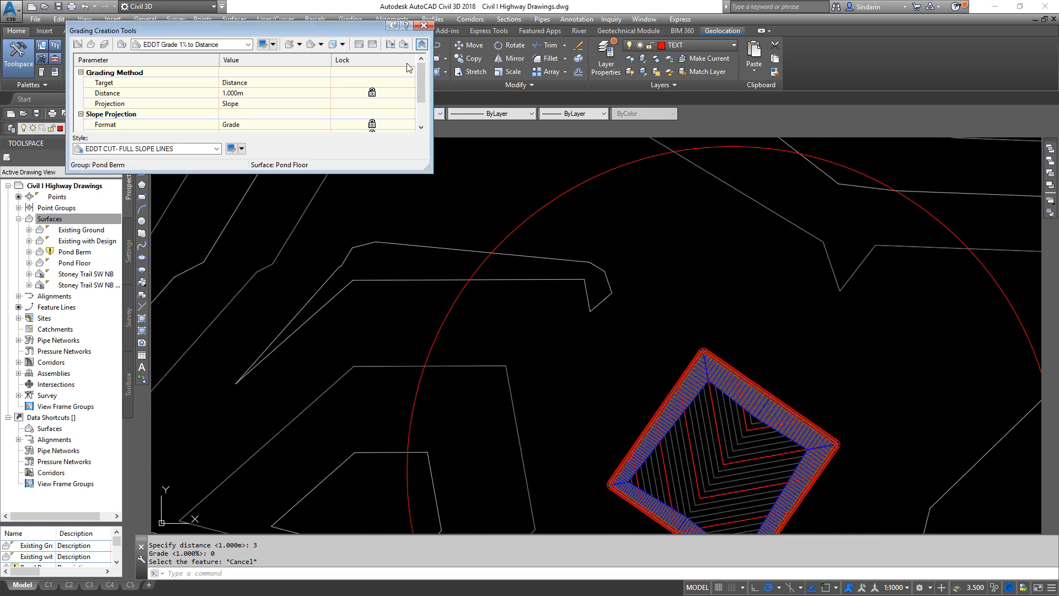
{"action": "scroll", "coordinate": [743, 368], "scroll_direction": "up", "scroll_amount": 5}
{"action": "left_click", "coordinate": [342, 44]}
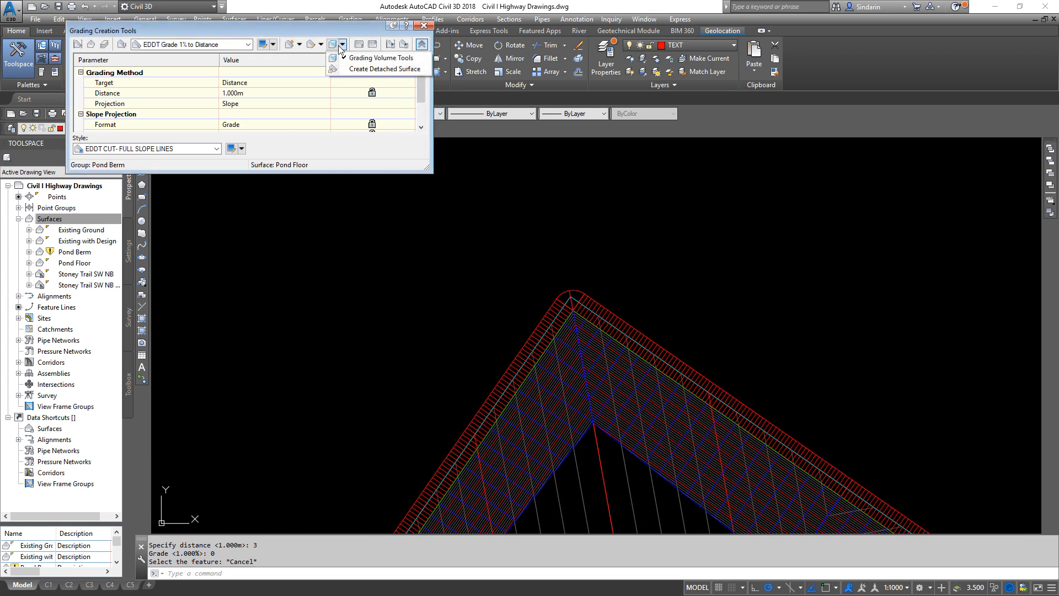
{"action": "left_click", "coordinate": [311, 45]}
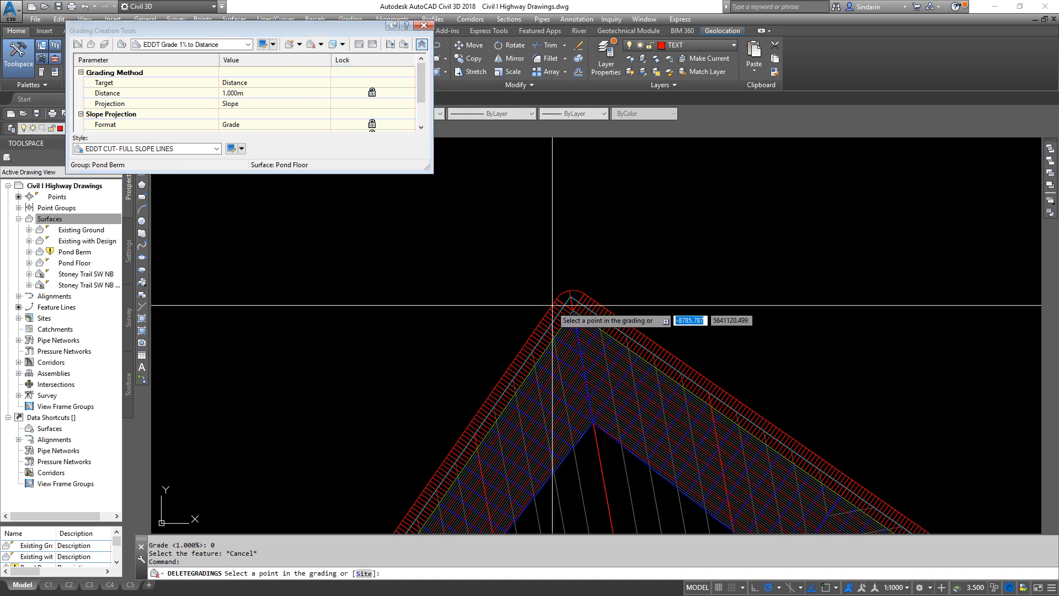
{"action": "left_click", "coordinate": [552, 325]}
{"action": "right_click", "coordinate": [465, 247]}
{"action": "left_click", "coordinate": [520, 247]}
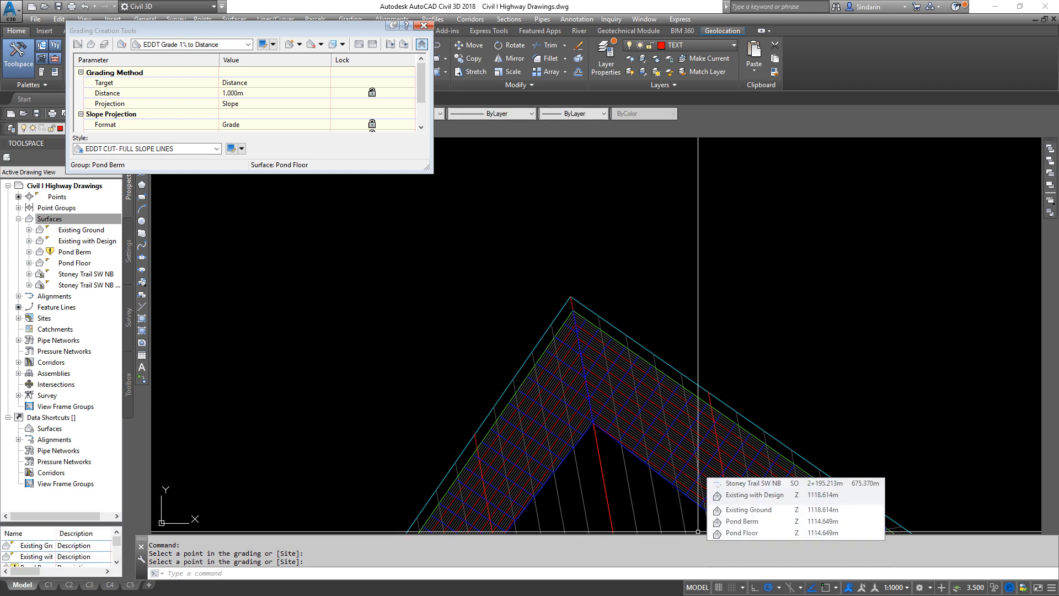
- Offset the berm feature line 3 m toward the outside of the pond
{"action": "scroll", "coordinate": [560, 220], "scroll_direction": "up", "scroll_amount": 2}
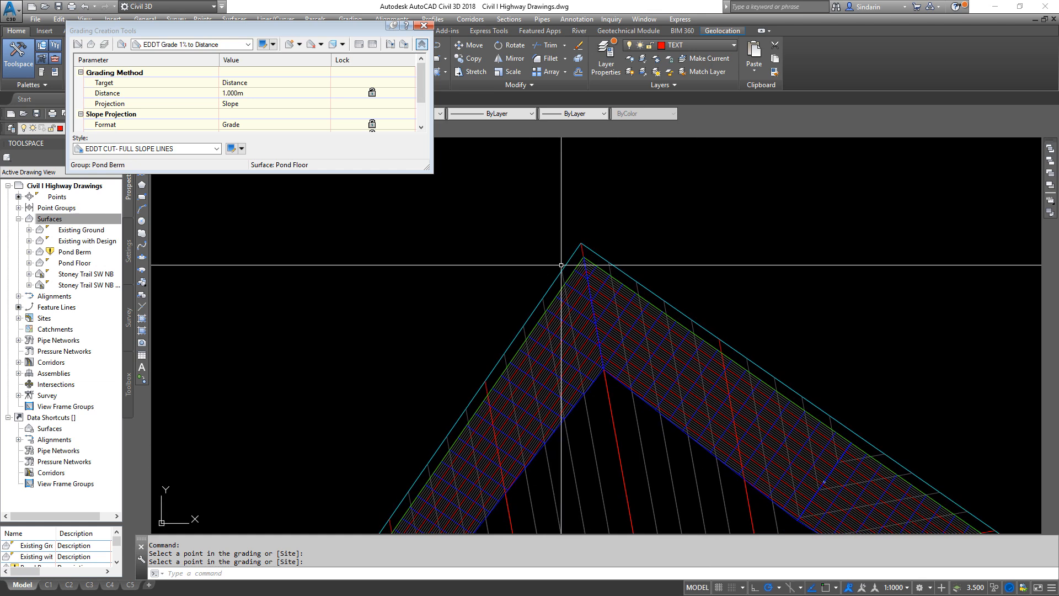
{"action": "left_click_drag", "start_coordinate": [220, 30], "coordinate": [195, 85]}
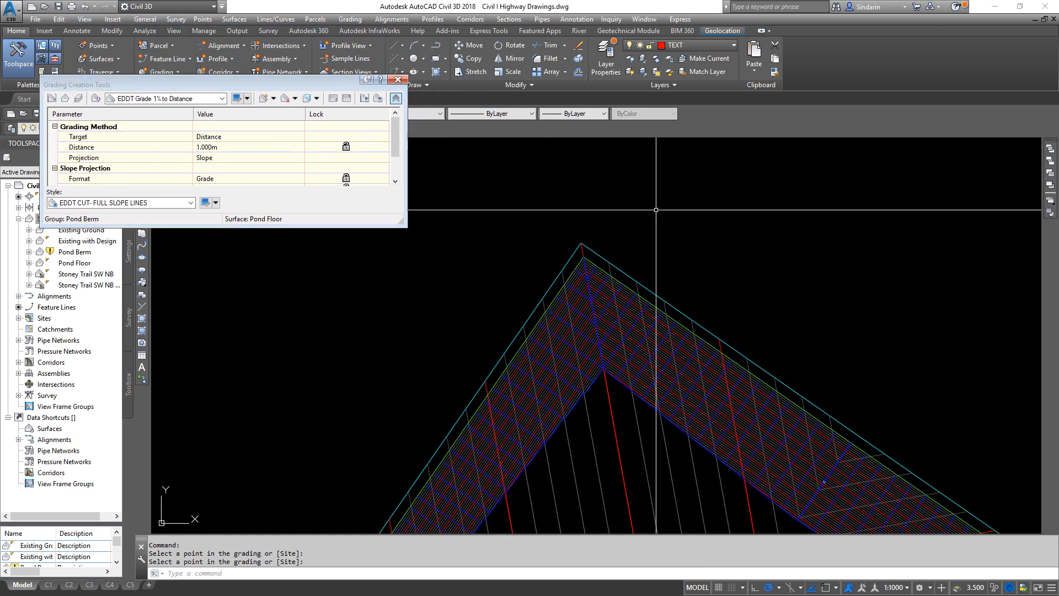
{"action": "middle_click_drag", "start_coordinate": [660, 201], "coordinate": [704, 294]}
{"action": "type", "text": "offset"}
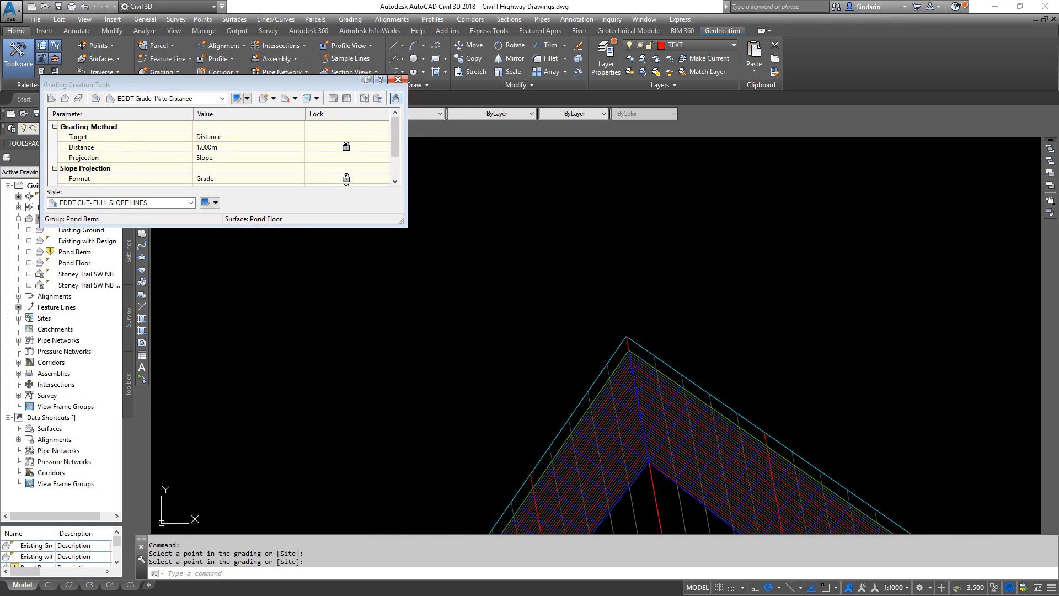
{"action": "key", "text": "Return"}
{"action": "type", "text": "3"}
{"action": "key", "text": "Return"}
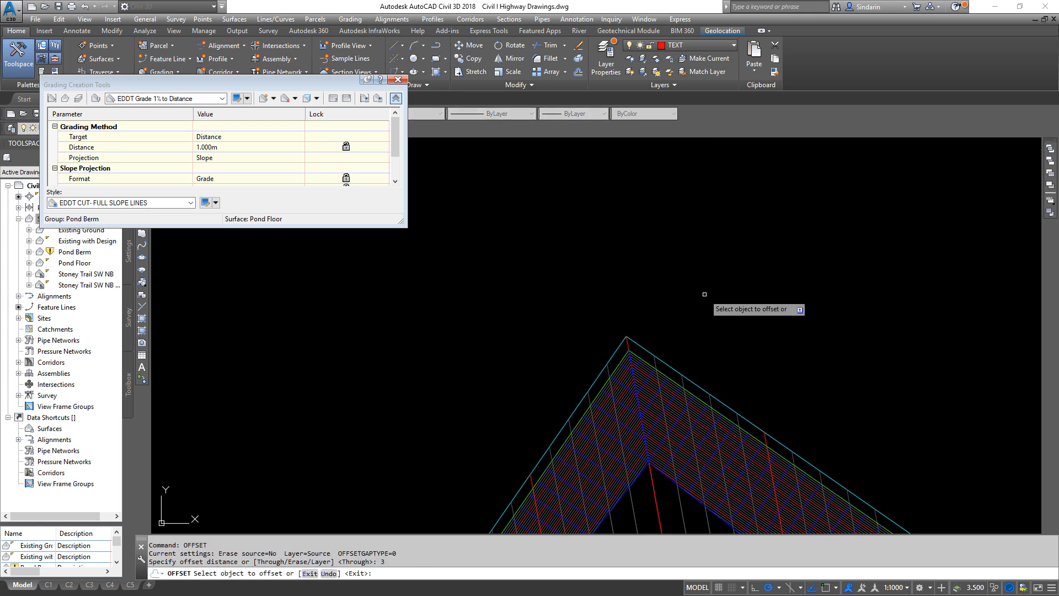
{"action": "scroll", "coordinate": [607, 362], "scroll_direction": "up", "scroll_amount": 4}
{"action": "left_click", "coordinate": [681, 348]}
{"action": "left_click", "coordinate": [719, 242]}
{"action": "key", "text": "Return"}
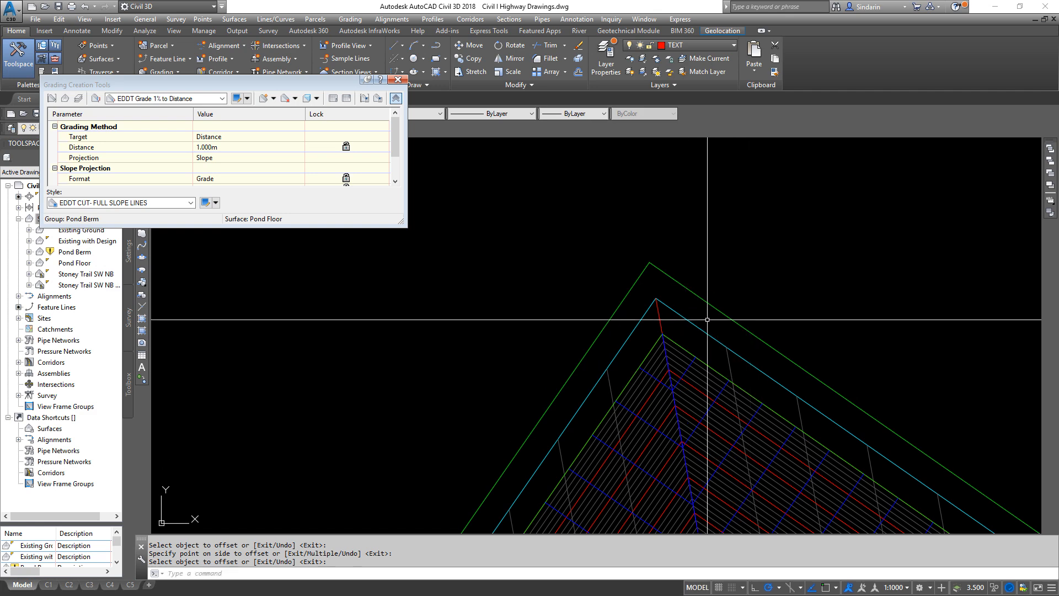
- Move the offset feature line out of the Pond Berm site, with <None> as the destination site
{"action": "left_click", "coordinate": [712, 277]}
{"action": "left_click", "coordinate": [677, 294]}
{"action": "right_click", "coordinate": [678, 293]}
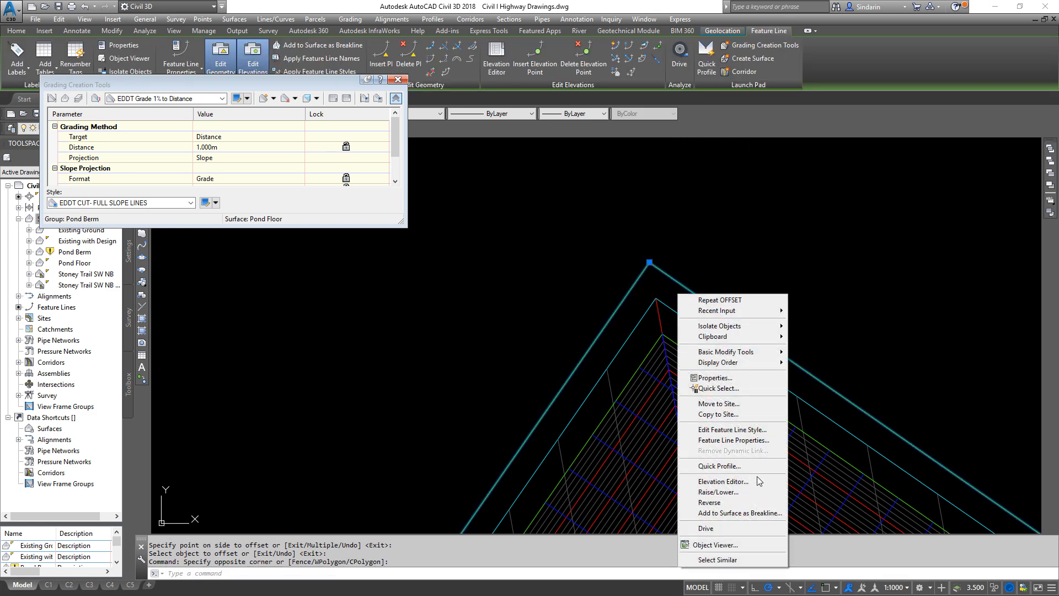
{"action": "left_click", "coordinate": [717, 404]}
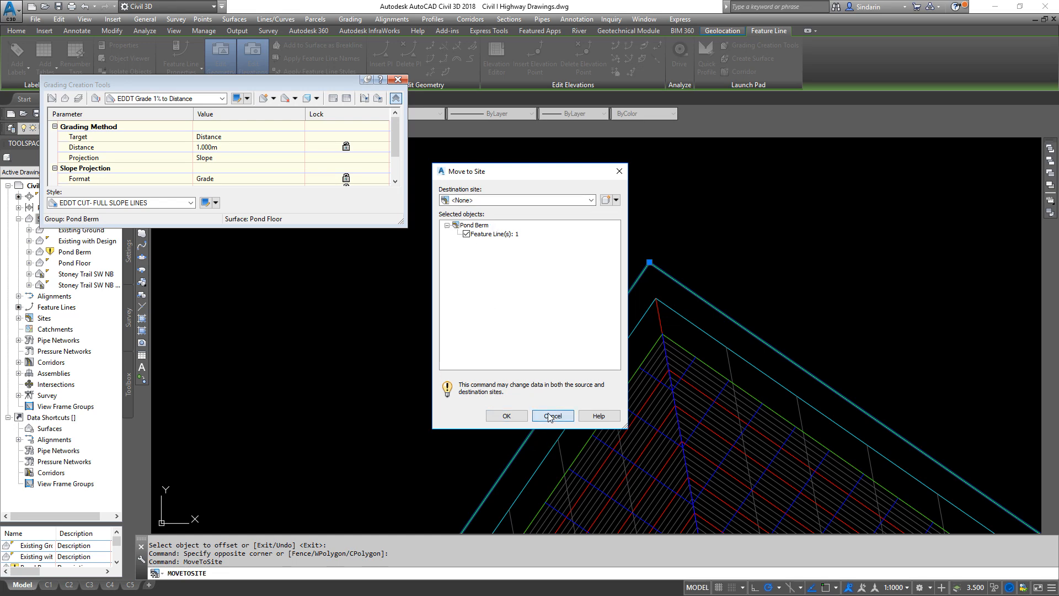
{"action": "left_click", "coordinate": [506, 415]}
- Set the grading criteria to EDDT Grade 1% to surface from the EDDT Projection to Surface set, with Existing Ground as target surface
{"action": "scroll", "coordinate": [676, 359], "scroll_direction": "down", "scroll_amount": 4}
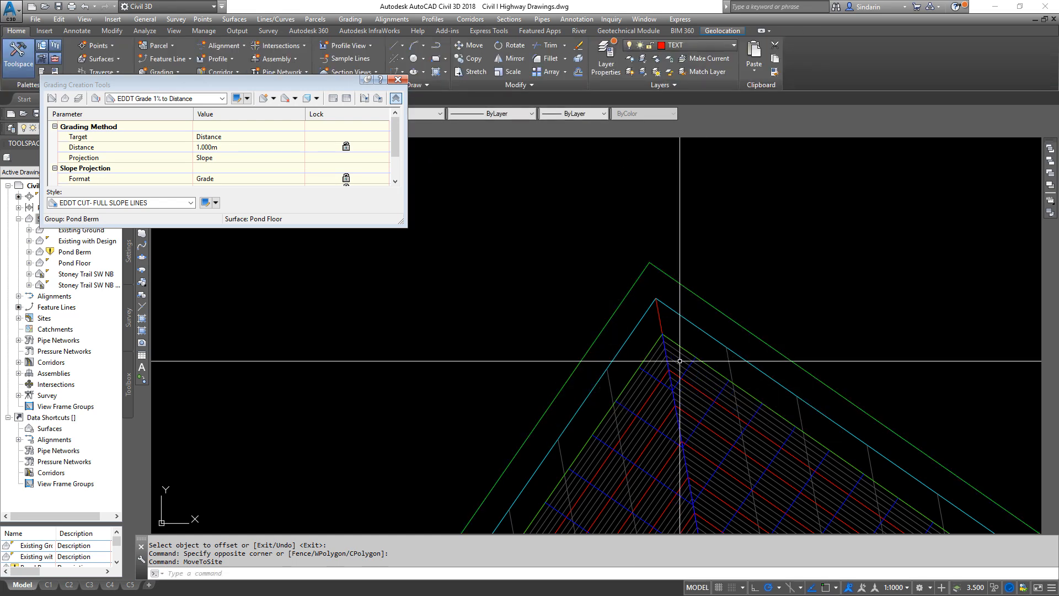
{"action": "left_click", "coordinate": [95, 99]}
{"action": "left_click", "coordinate": [572, 169]}
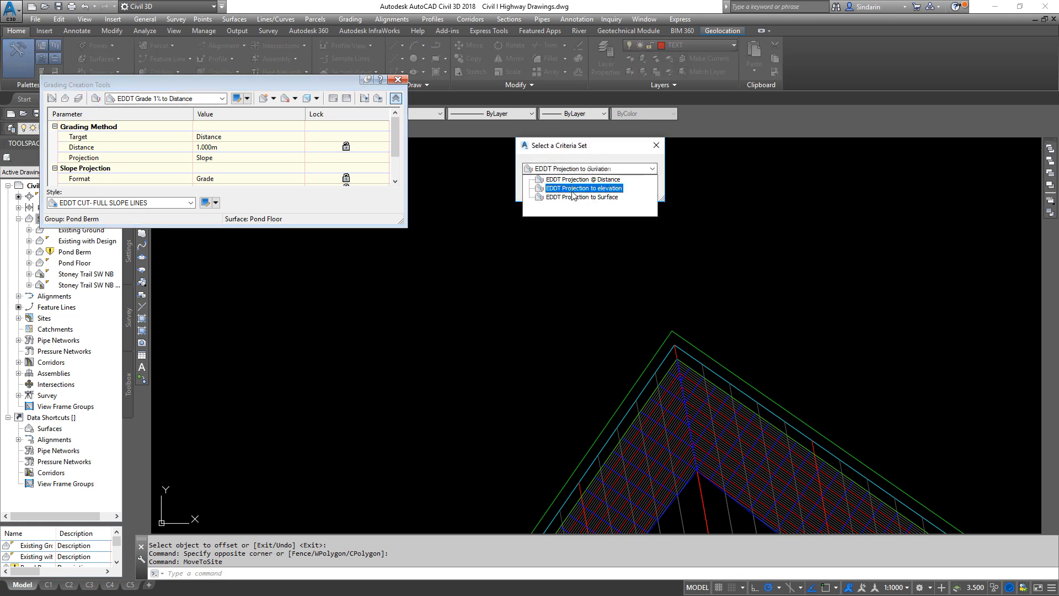
{"action": "left_click", "coordinate": [574, 197]}
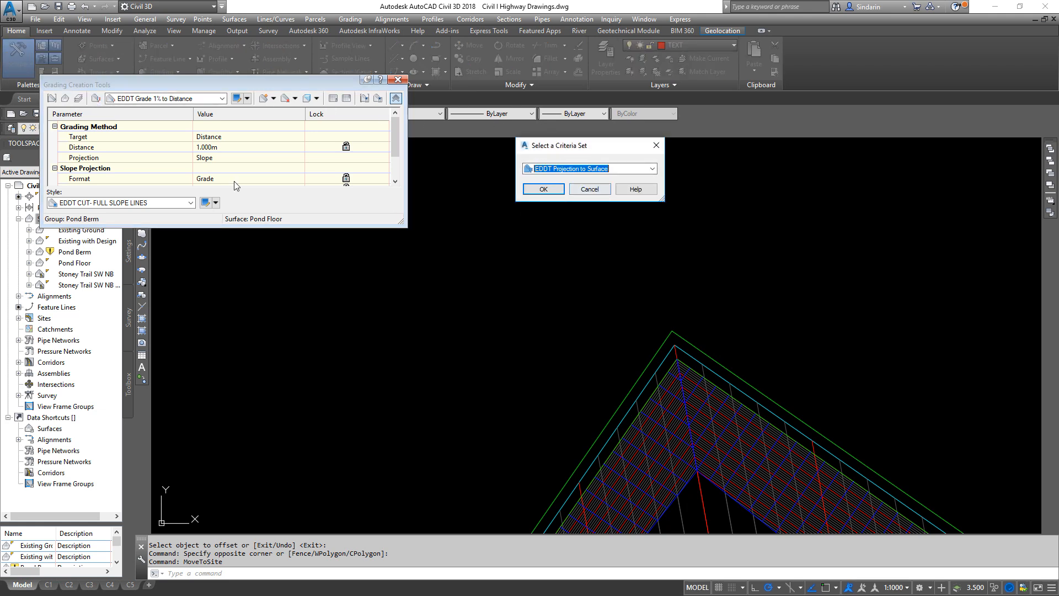
{"action": "left_click", "coordinate": [544, 189]}
{"action": "left_click", "coordinate": [65, 99]}
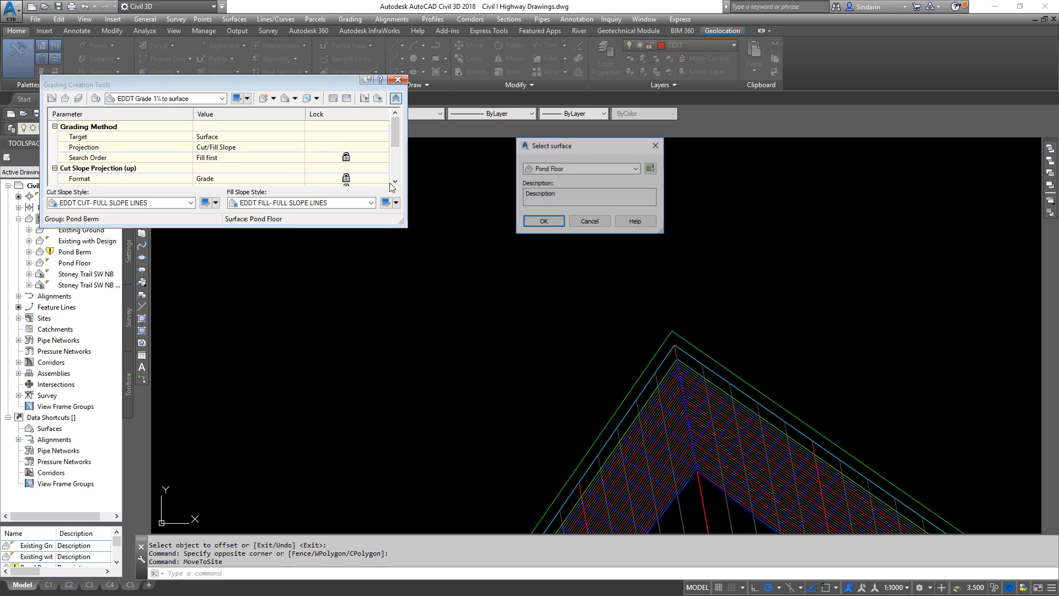
{"action": "left_click", "coordinate": [590, 169]}
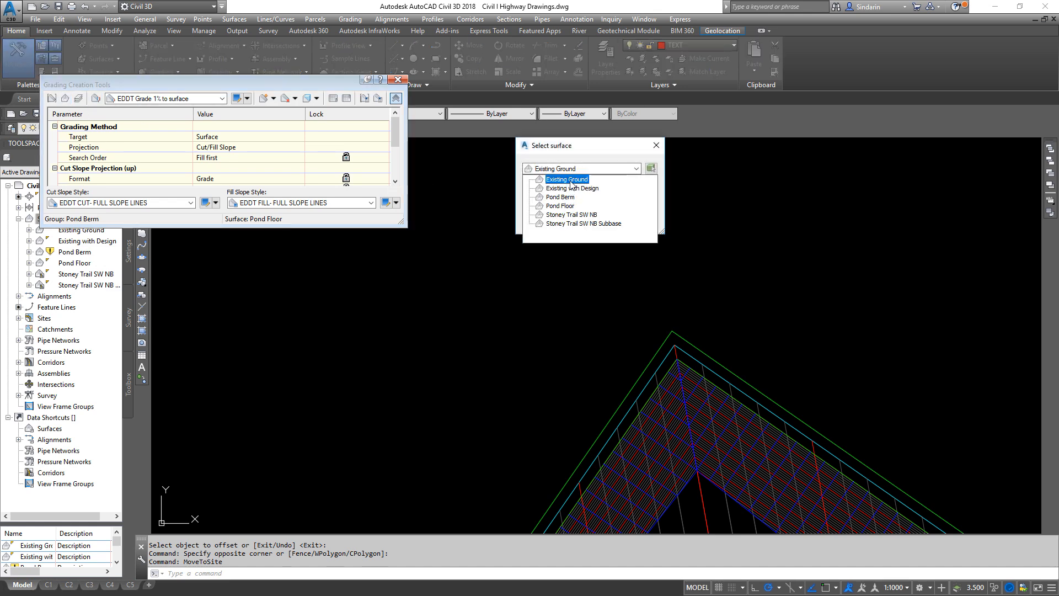
{"action": "left_click", "coordinate": [567, 179]}
{"action": "left_click", "coordinate": [543, 220]}
{"action": "scroll", "coordinate": [812, 269], "scroll_direction": "up", "scroll_amount": 3}
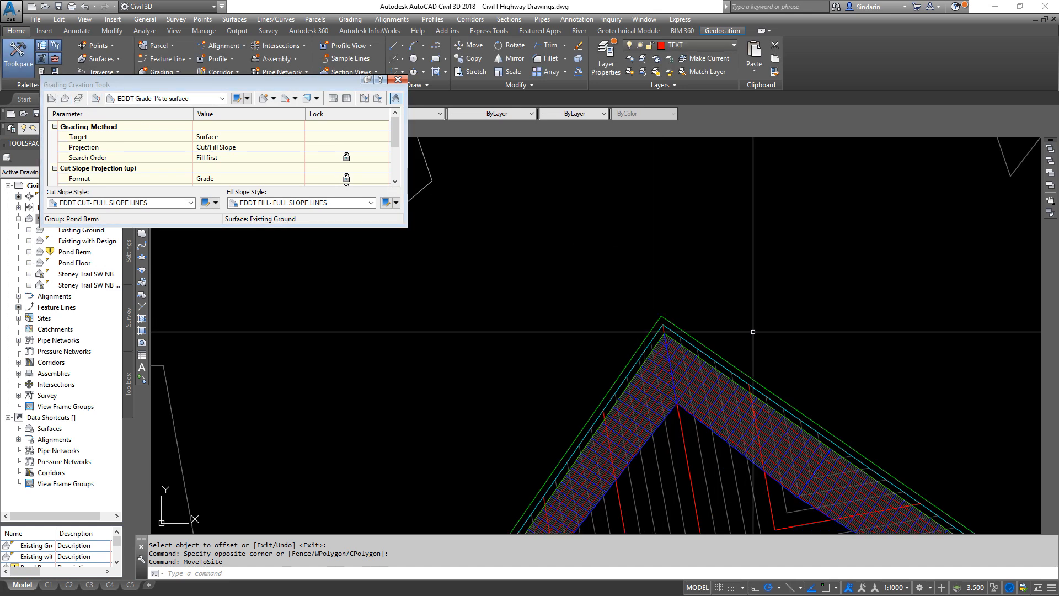
- Grade outward from the offset feature line to the Existing Ground surface along its entire length, with 20% cut and fill grades
{"action": "left_click", "coordinate": [274, 98]}
{"action": "left_click", "coordinate": [298, 113]}
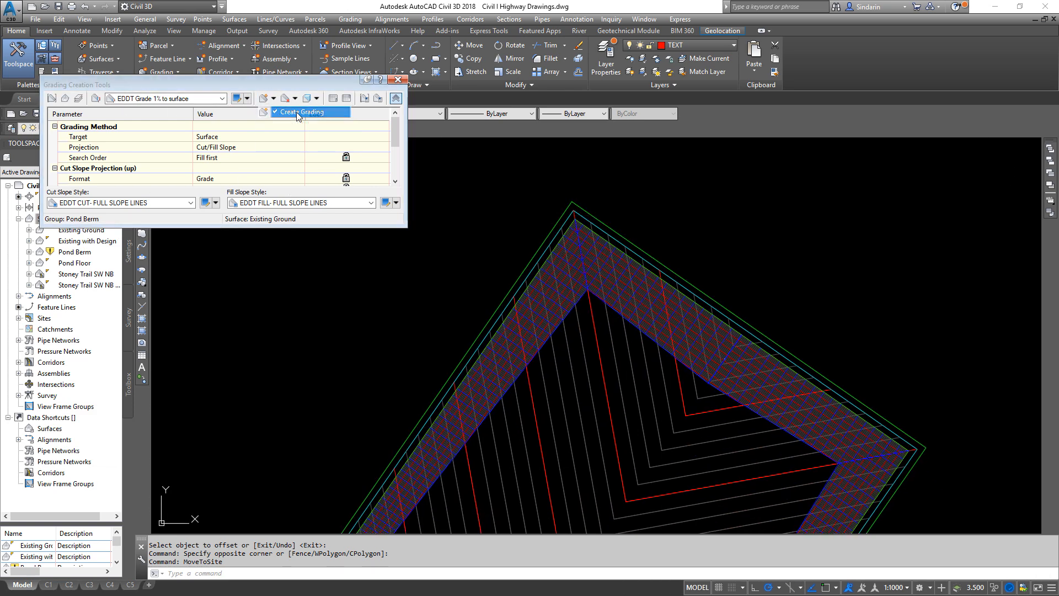
{"action": "left_click", "coordinate": [576, 206]}
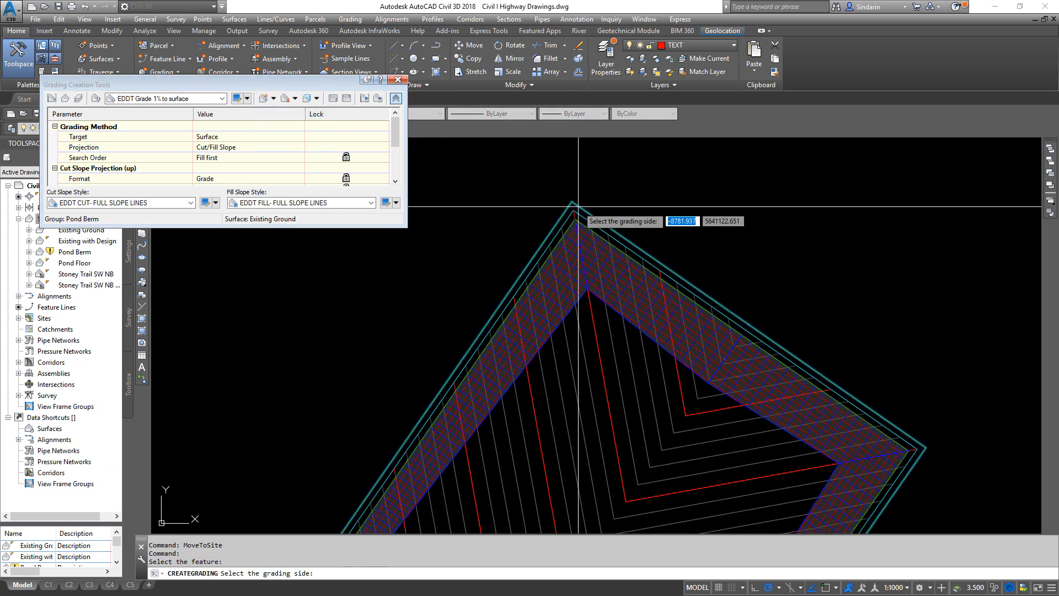
{"action": "left_click", "coordinate": [591, 144]}
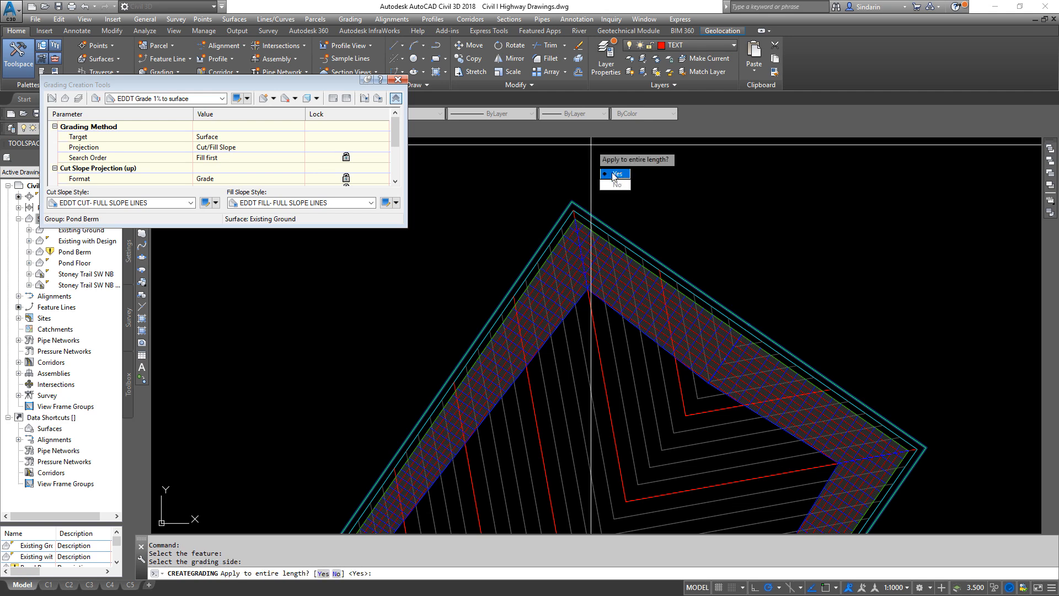
{"action": "left_click", "coordinate": [615, 175]}
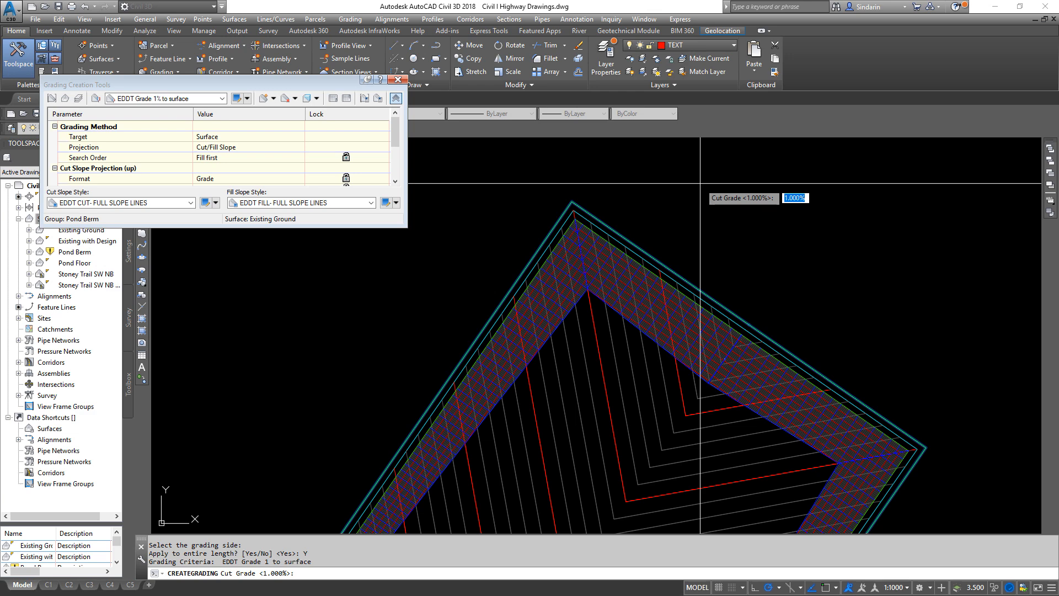
{"action": "type", "text": "20"}
{"action": "key", "text": "Return"}
{"action": "type", "text": "20"}
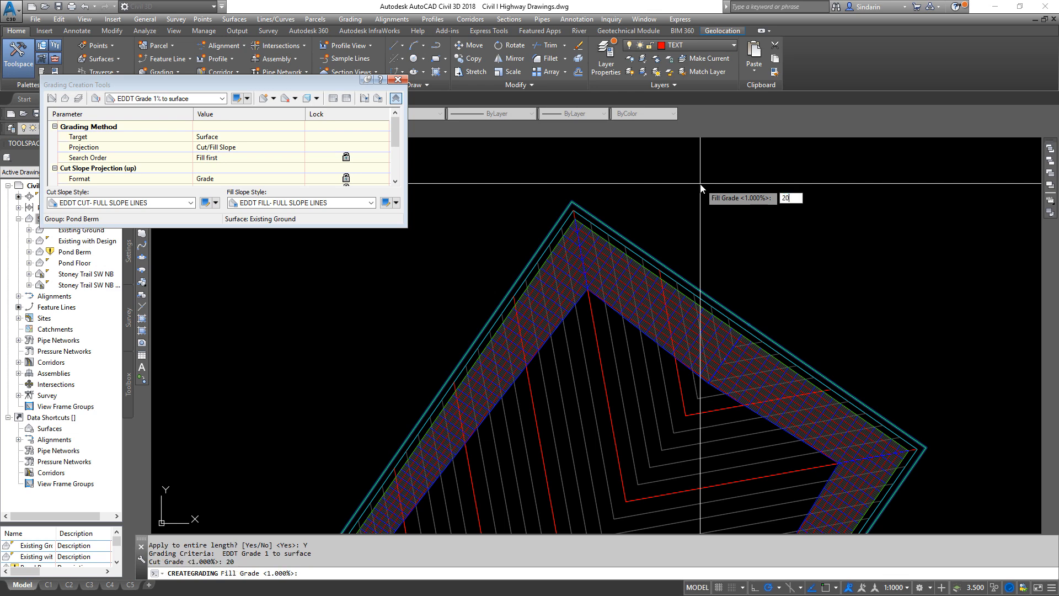
{"action": "key", "text": "Return"}
{"action": "scroll", "coordinate": [700, 183], "scroll_direction": "down", "scroll_amount": 4}
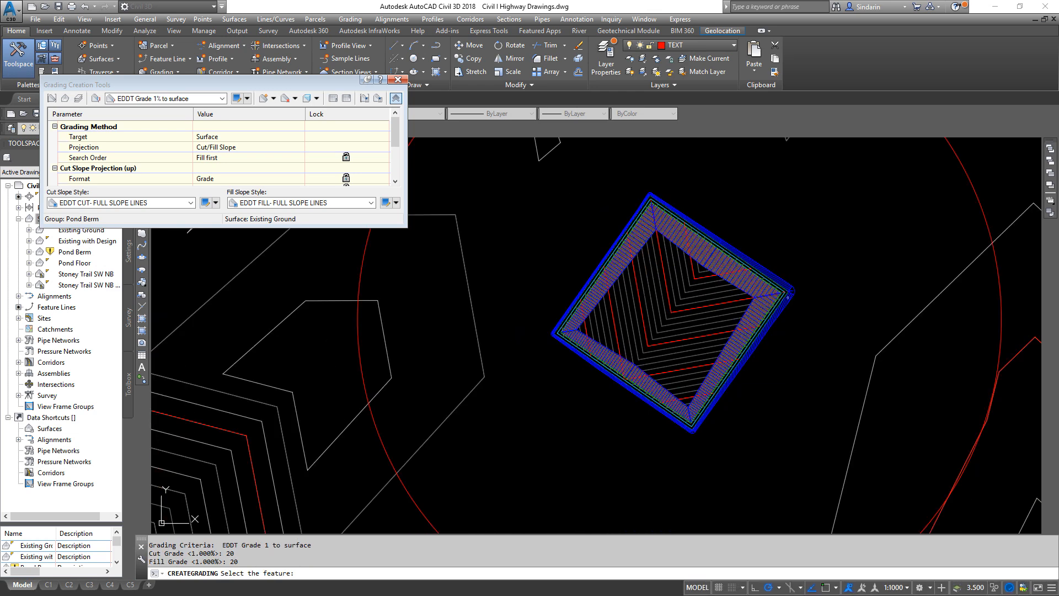
{"action": "scroll", "coordinate": [774, 296], "scroll_direction": "up", "scroll_amount": 5}
{"action": "key", "text": "Escape"}
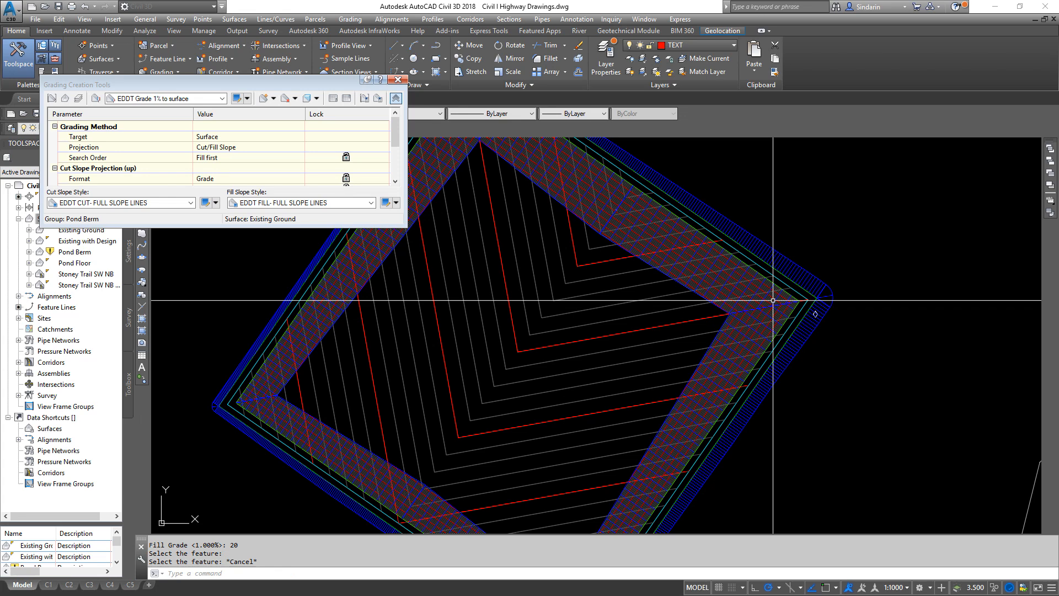
{"action": "mouse_move", "coordinate": [773, 301]}
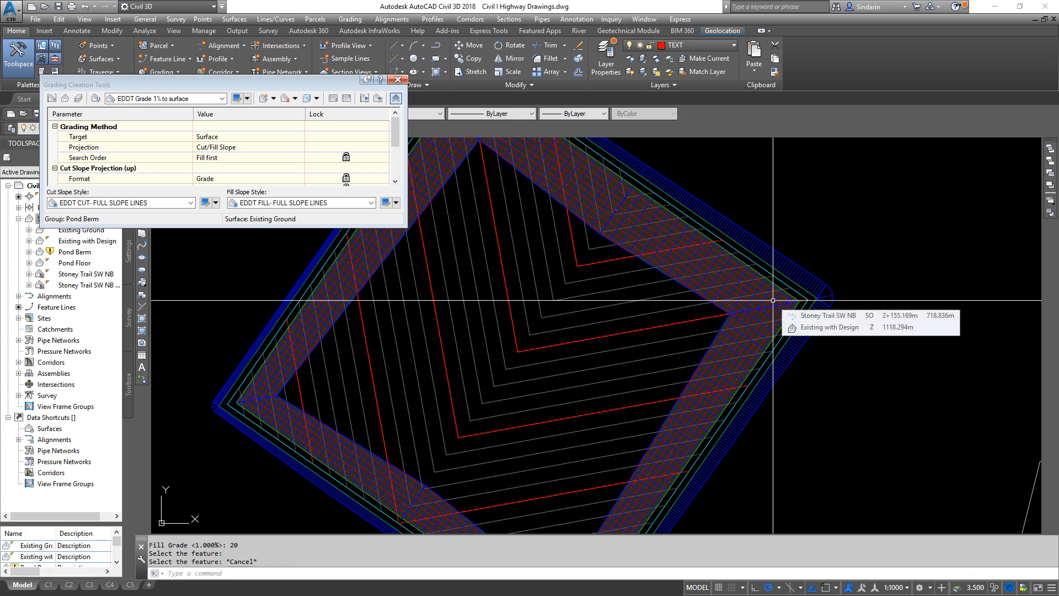
- Add the outer daylight line and the offset feature line to the Pond Berm surface as standard breaklines with a 0.001 m mid-ordinate distance
{"action": "middle_click_drag", "start_coordinate": [432, 425], "coordinate": [590, 409]}
{"action": "mouse_move", "coordinate": [590, 410]}
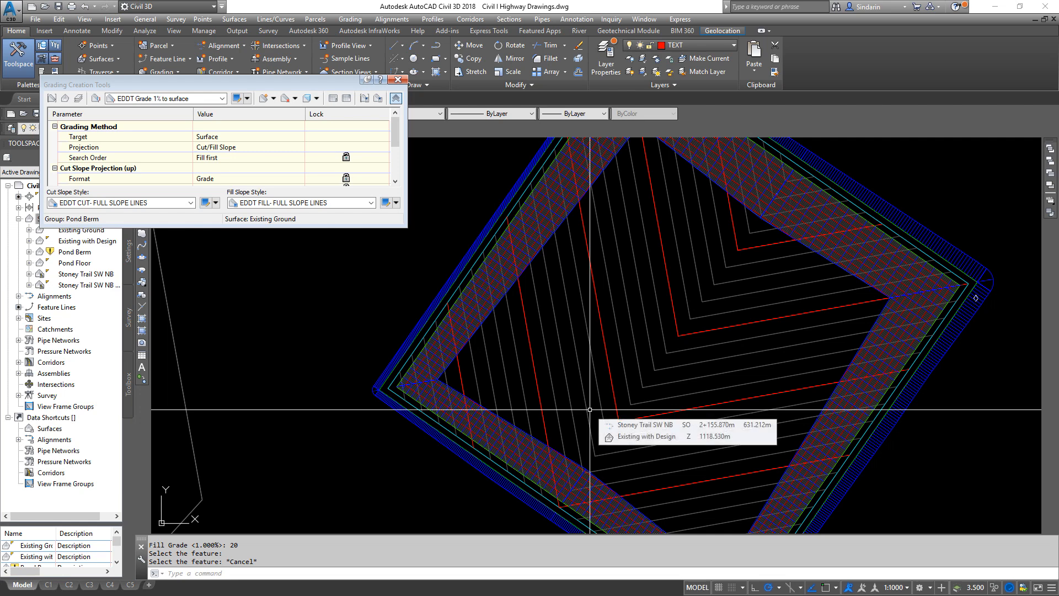
{"action": "left_click", "coordinate": [385, 206]}
{"action": "left_click", "coordinate": [992, 272]}
{"action": "scroll", "coordinate": [992, 272], "scroll_direction": "up", "scroll_amount": 5}
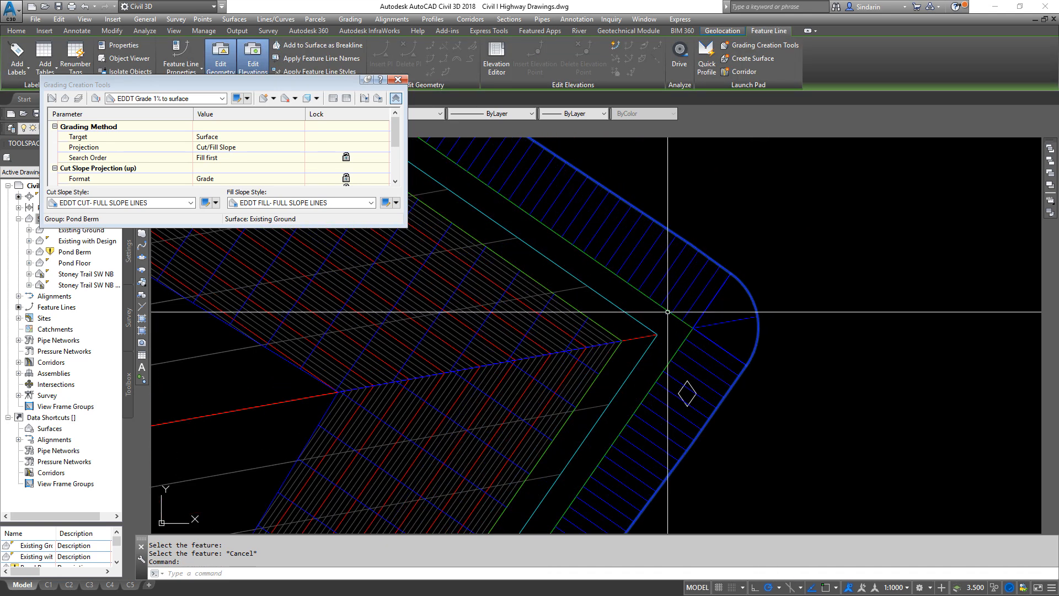
{"action": "left_click", "coordinate": [671, 359]}
{"action": "scroll", "coordinate": [812, 352], "scroll_direction": "down", "scroll_amount": 5}
{"action": "right_click", "coordinate": [741, 246]}
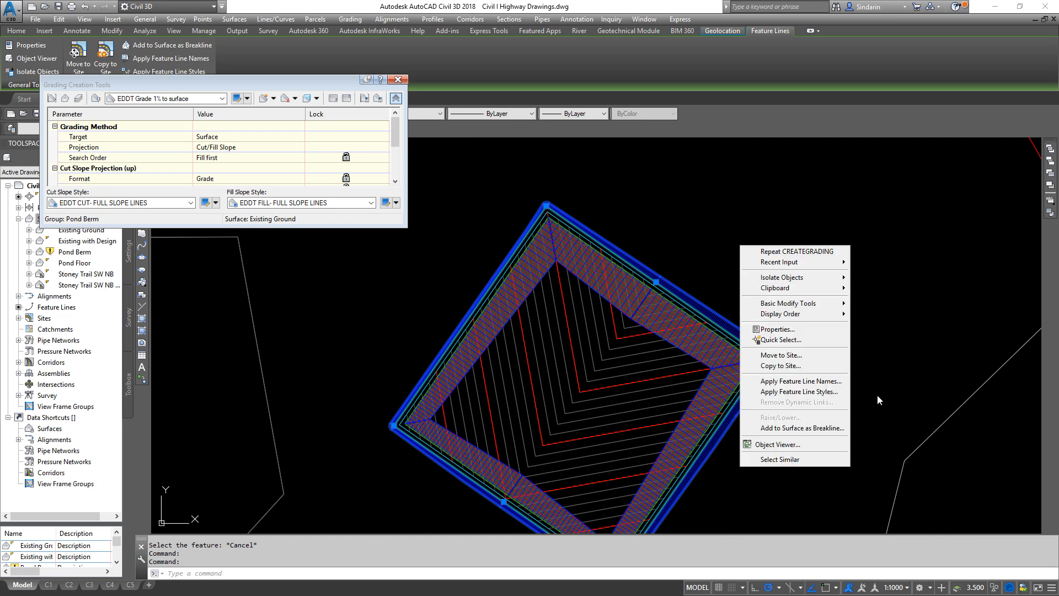
{"action": "left_click", "coordinate": [807, 426]}
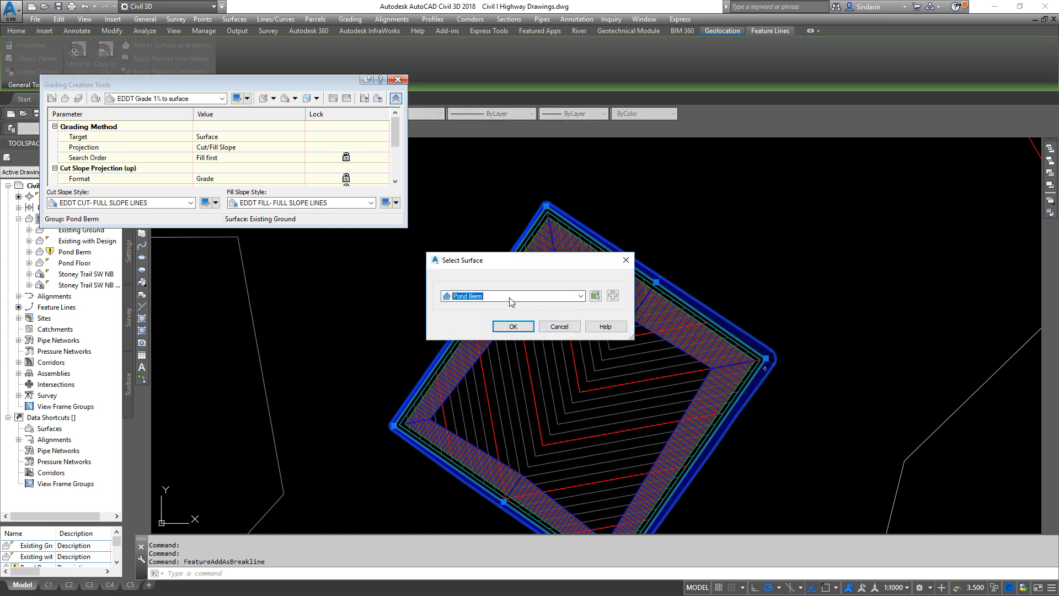
{"action": "left_click", "coordinate": [513, 328]}
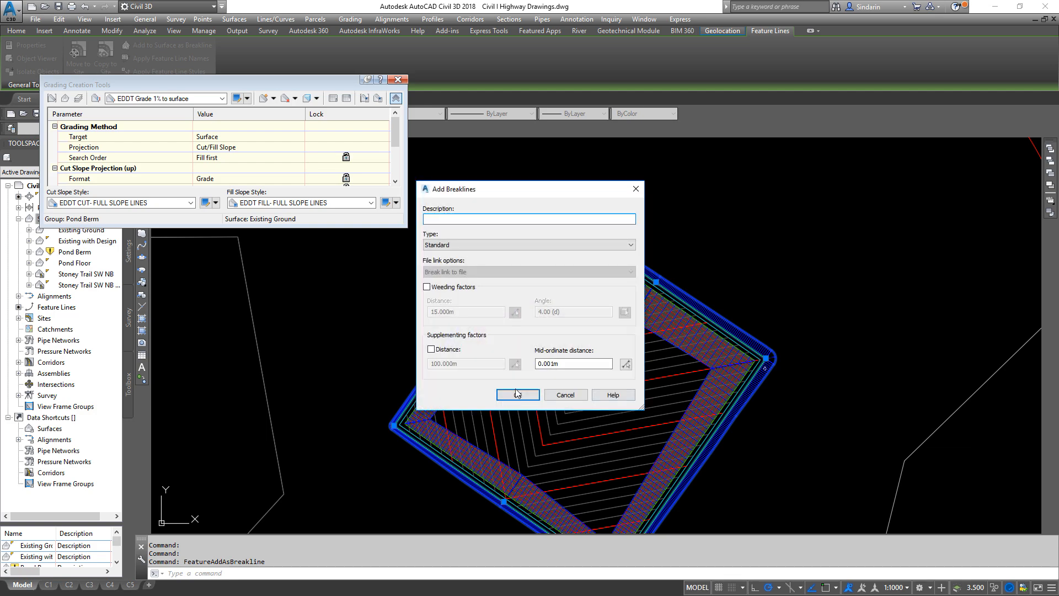
{"action": "left_click", "coordinate": [518, 396]}
{"action": "scroll", "coordinate": [582, 313], "scroll_direction": "up", "scroll_amount": 8}
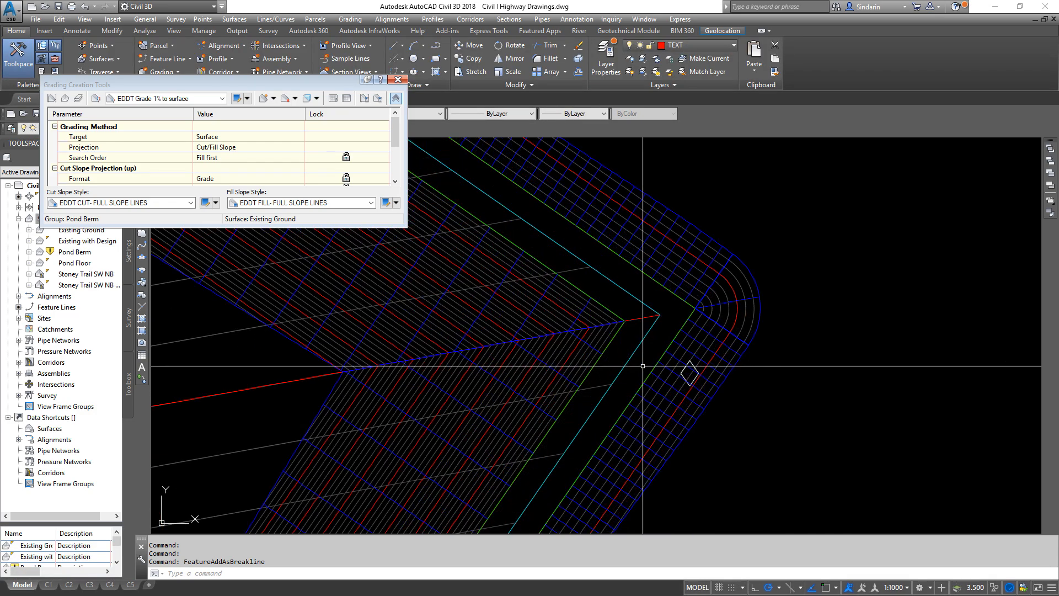
- Inspect the Pond Berm surface in 3D in the Object Viewer, orbiting around the berm and its outer slope
{"action": "scroll", "coordinate": [582, 312], "scroll_direction": "down", "scroll_amount": 4}
{"action": "left_click", "coordinate": [583, 312]}
{"action": "scroll", "coordinate": [585, 331], "scroll_direction": "down", "scroll_amount": 4}
{"action": "right_click", "coordinate": [592, 358]}
{"action": "left_click", "coordinate": [574, 523]}
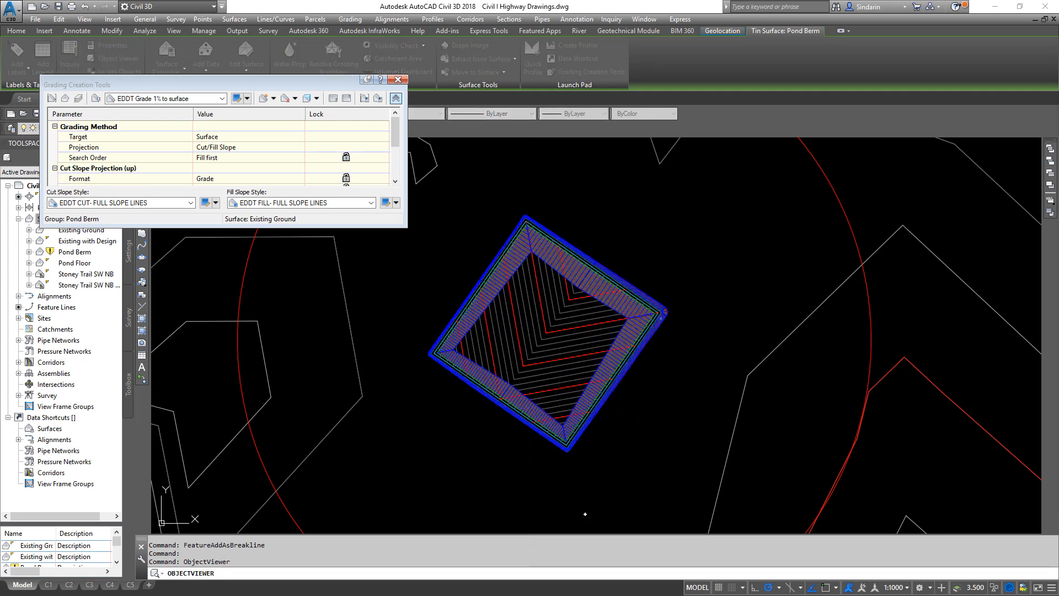
{"action": "left_click_drag", "start_coordinate": [612, 177], "coordinate": [559, 322]}
{"action": "left_click_drag", "start_coordinate": [613, 302], "coordinate": [707, 267]}
{"action": "left_click", "coordinate": [859, 102]}
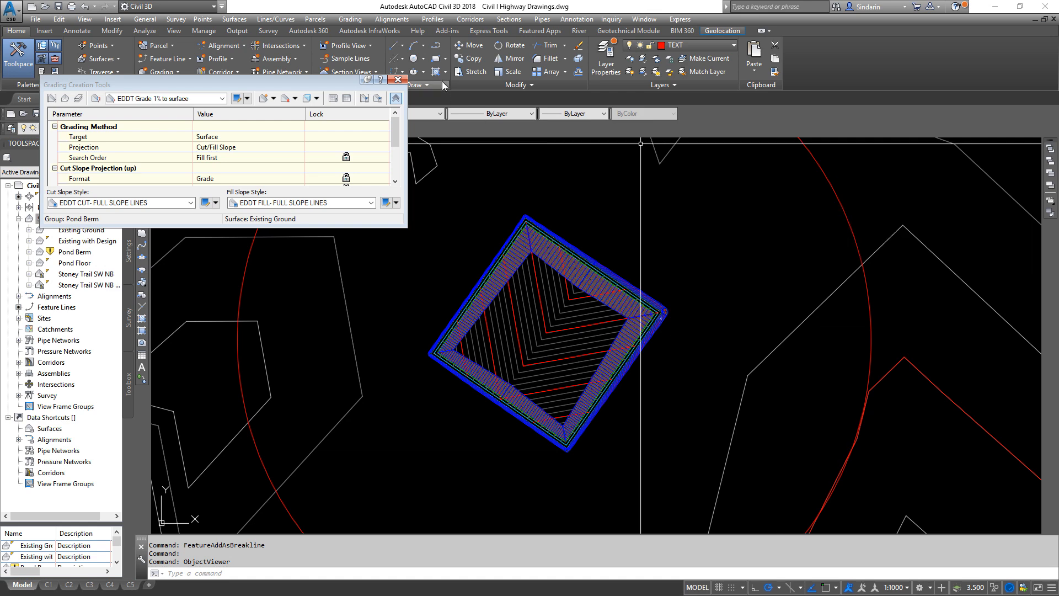
- Close the Grading Creation Tools and rebuild the Pond Berm surface
{"action": "left_click", "coordinate": [398, 80]}
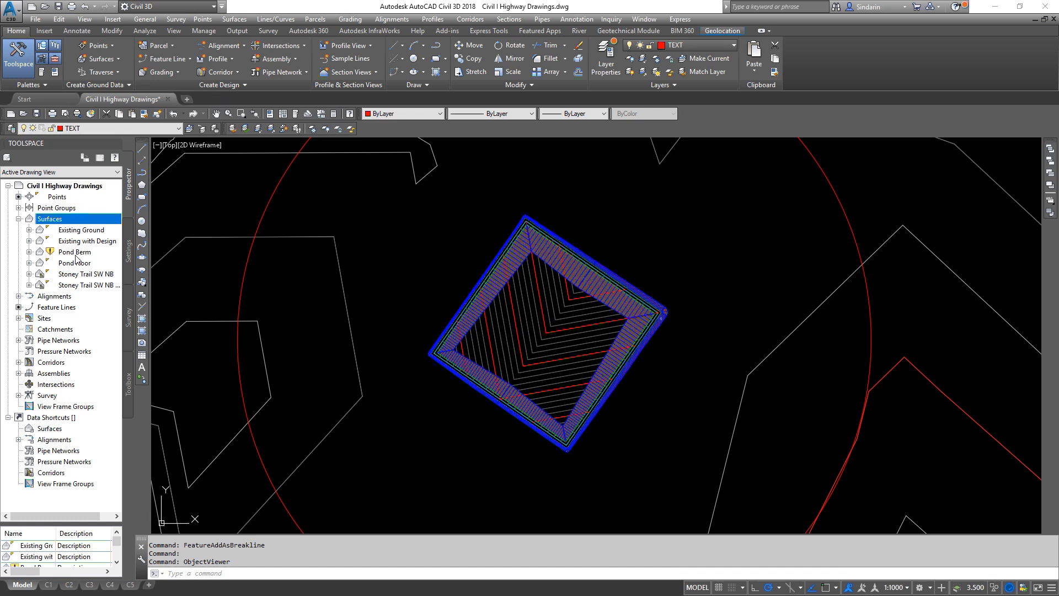
{"action": "right_click", "coordinate": [76, 252]}
{"action": "left_click", "coordinate": [113, 287]}
{"action": "scroll", "coordinate": [538, 349], "scroll_direction": "up", "scroll_amount": 5}
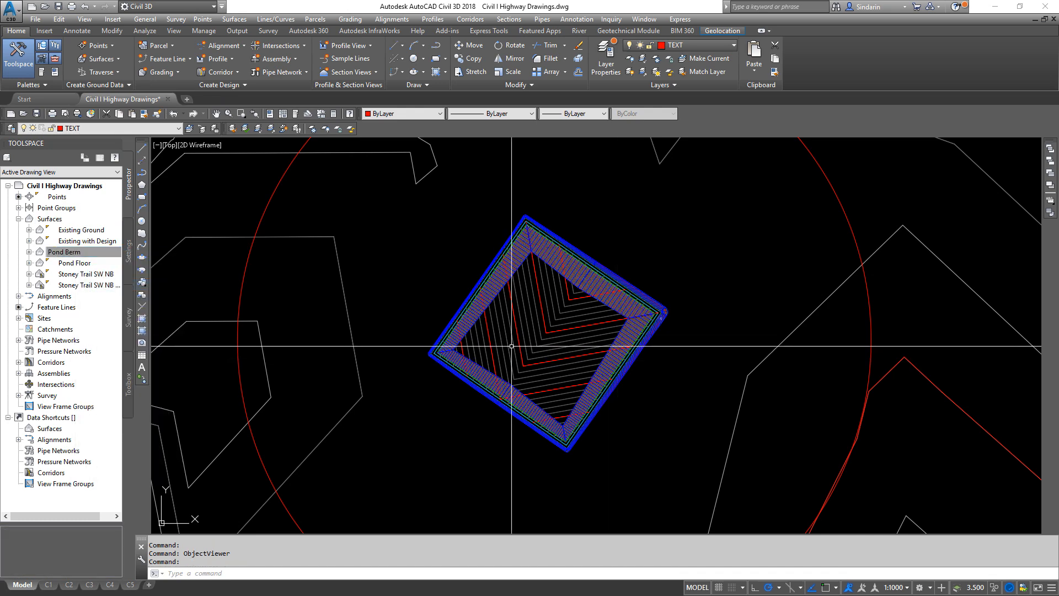
- Create a TIN surface named Pond HWL with the style EDDT Design 0.5m IDX & 0.1 INT
{"action": "right_click", "coordinate": [53, 219]}
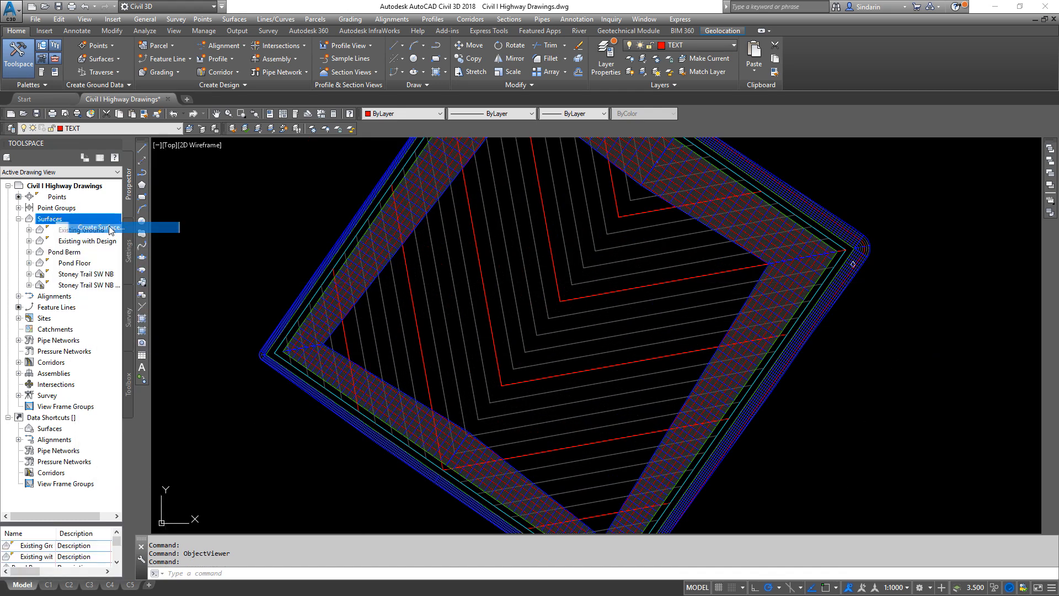
{"action": "left_click", "coordinate": [133, 224]}
{"action": "left_click", "coordinate": [591, 266]}
{"action": "type", "text": "Pond HWL"}
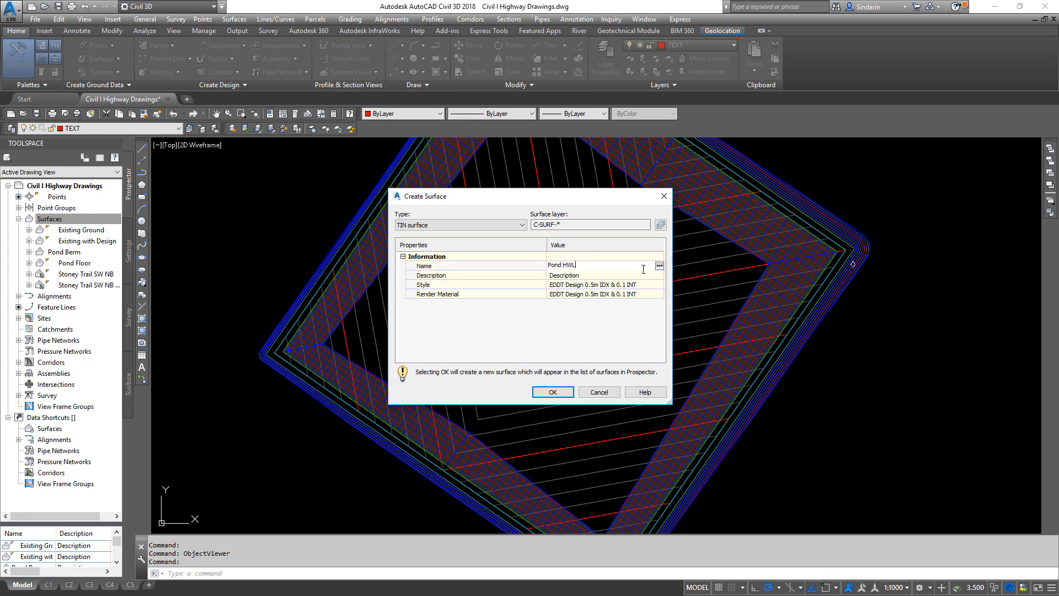
{"action": "key", "text": "Return"}
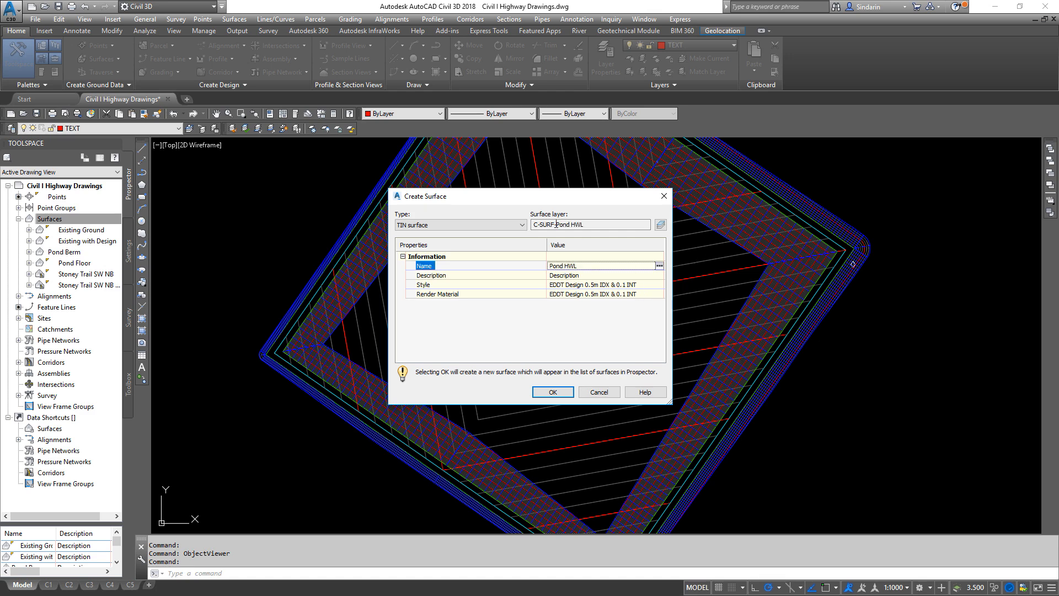
{"action": "left_click", "coordinate": [612, 285]}
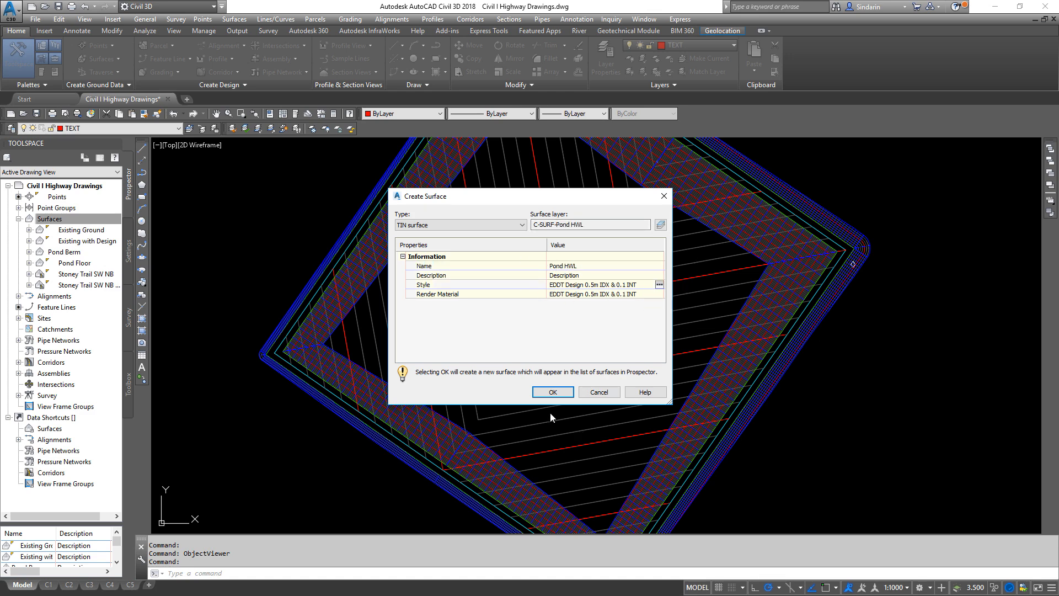
{"action": "left_click", "coordinate": [538, 390]}
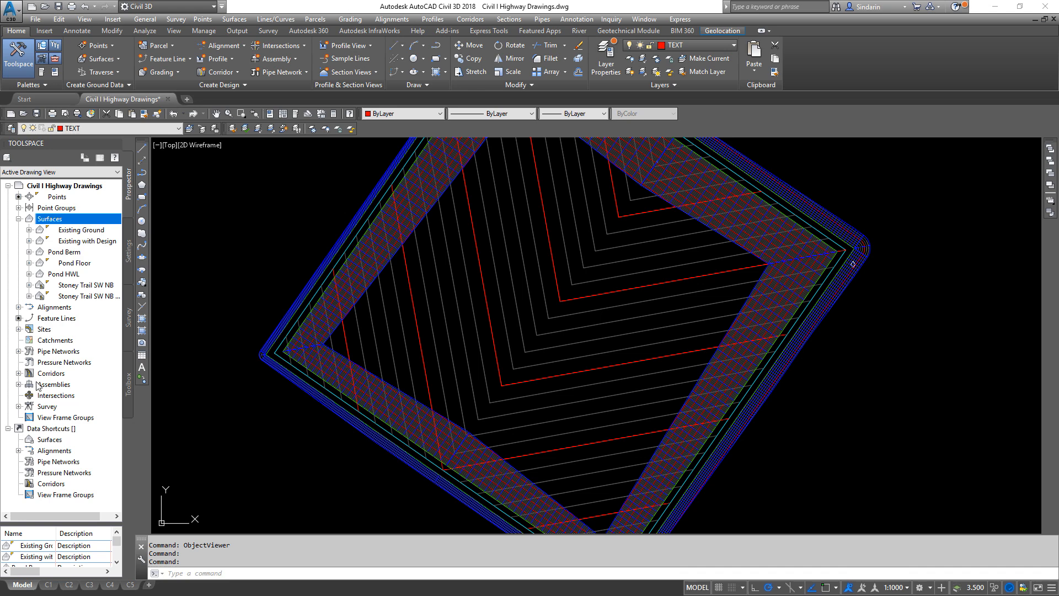
- Add the pond floor feature line along the top of the inner slope to the Pond HWL surface as a breakline
{"action": "double_click", "coordinate": [45, 331]}
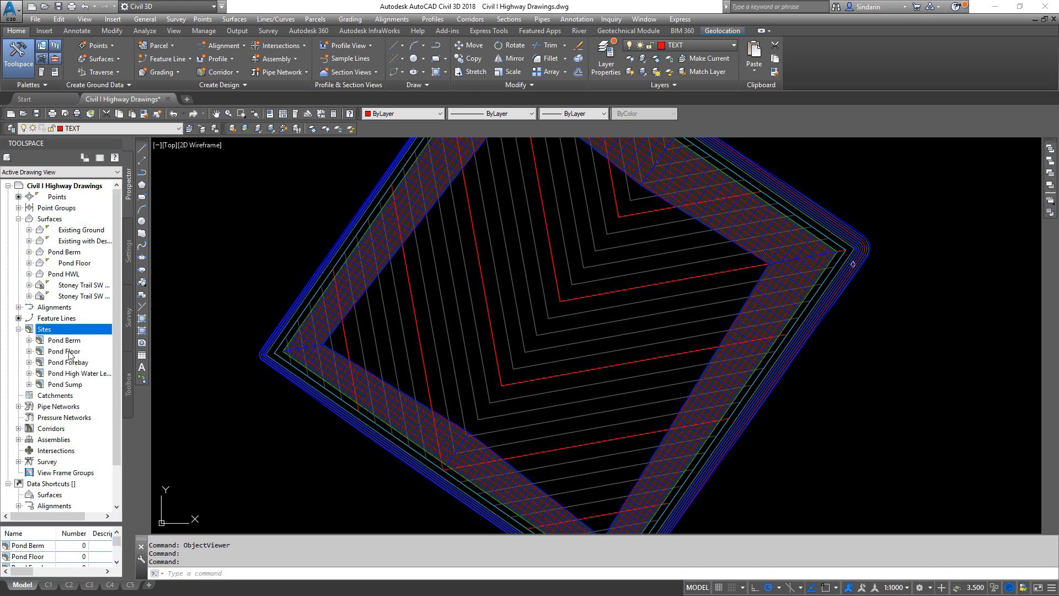
{"action": "scroll", "coordinate": [598, 286], "scroll_direction": "up", "scroll_amount": 5}
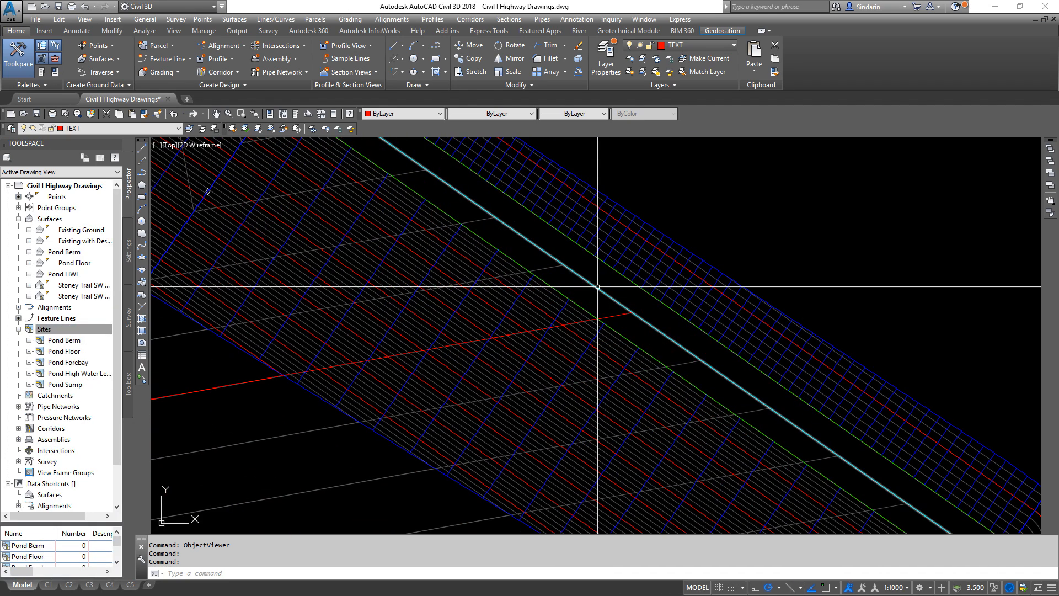
{"action": "left_click", "coordinate": [546, 283]}
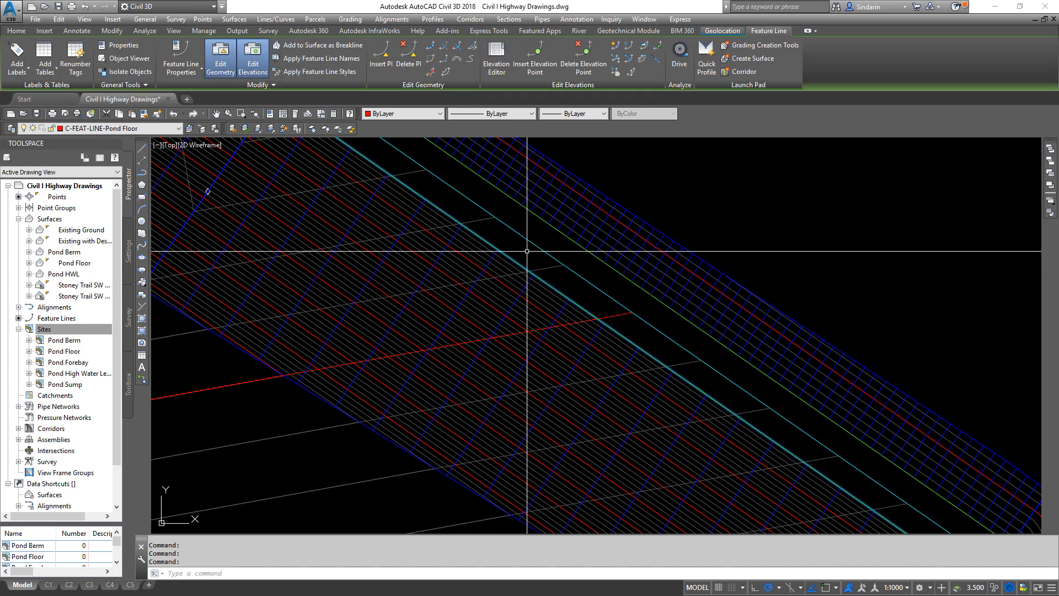
{"action": "right_click", "coordinate": [465, 245]}
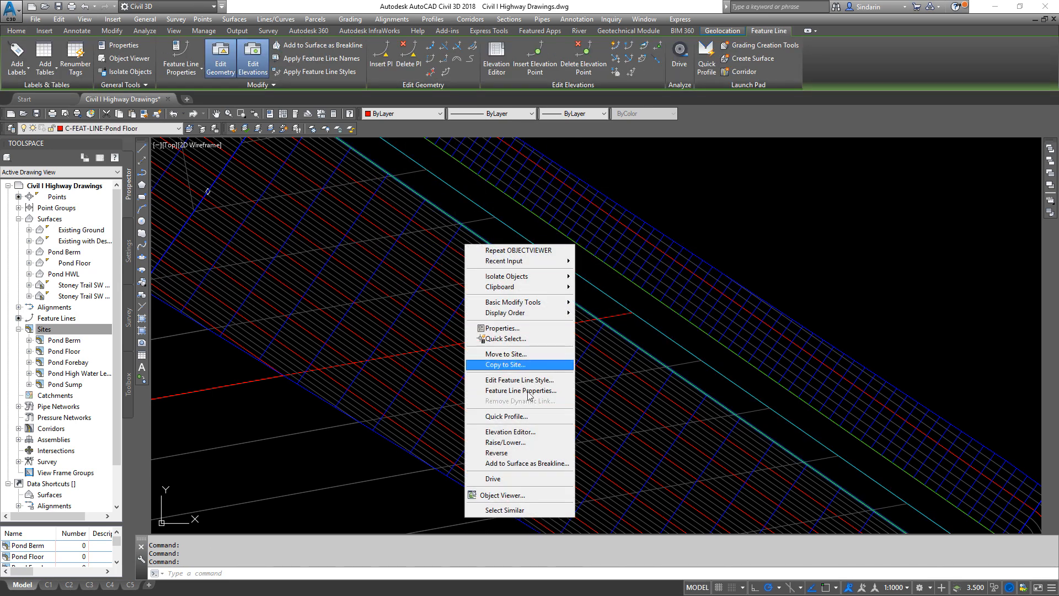
{"action": "left_click", "coordinate": [554, 466]}
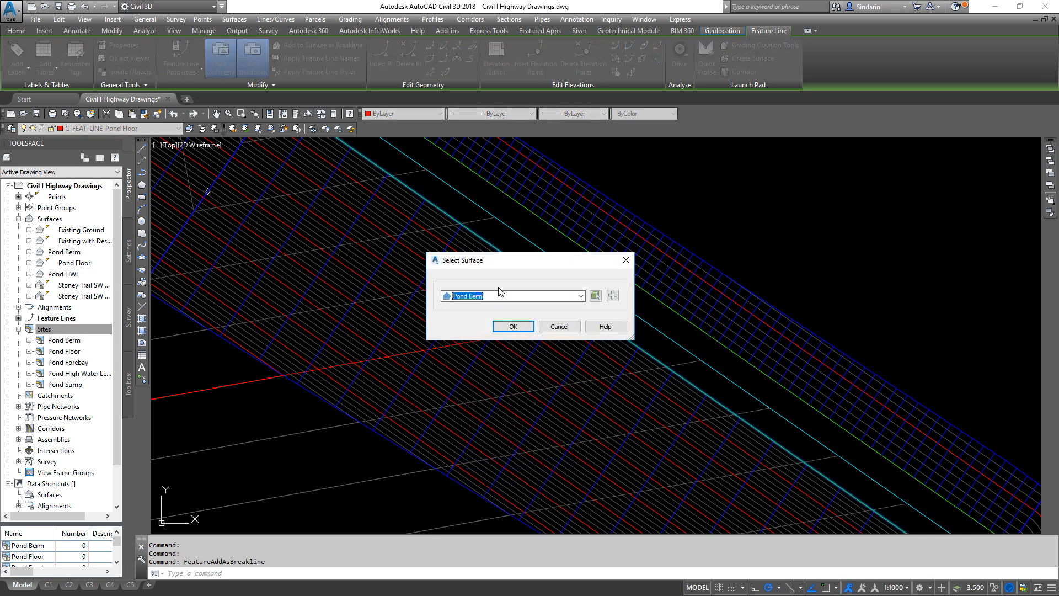
{"action": "left_click", "coordinate": [495, 298]}
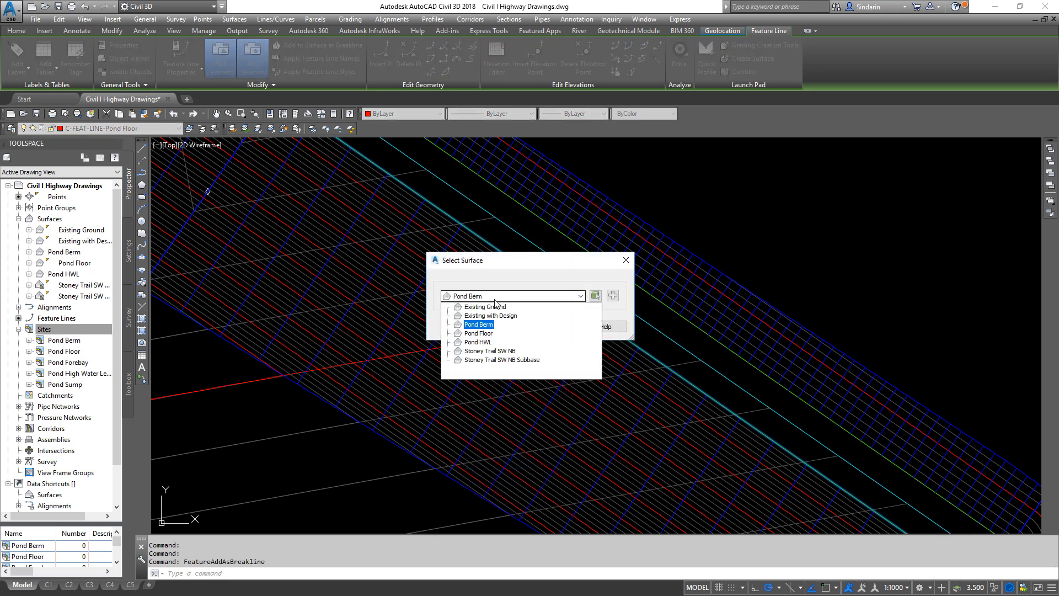
{"action": "left_click", "coordinate": [479, 342]}
{"action": "left_click", "coordinate": [509, 327]}
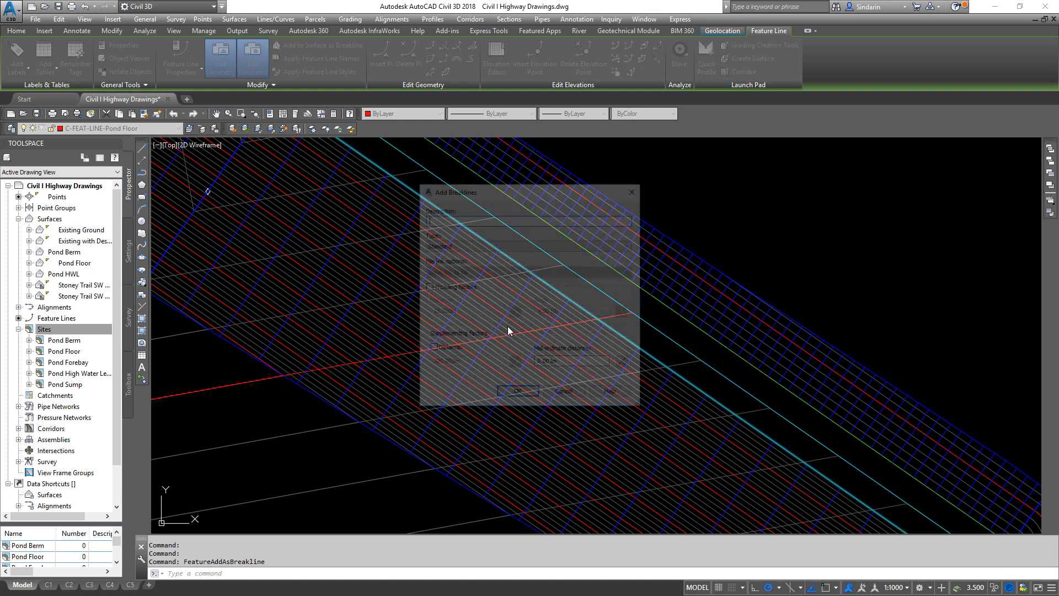
{"action": "left_click", "coordinate": [525, 397]}
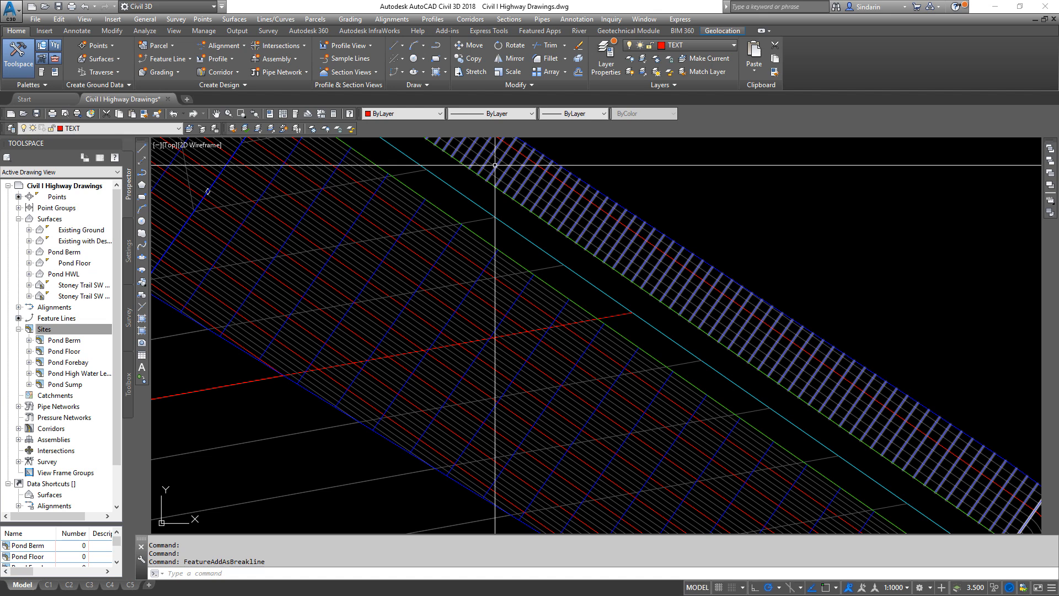
- Lower the whole Pond HWL surface by adding -1 m to all its elevations
{"action": "left_click", "coordinate": [60, 274]}
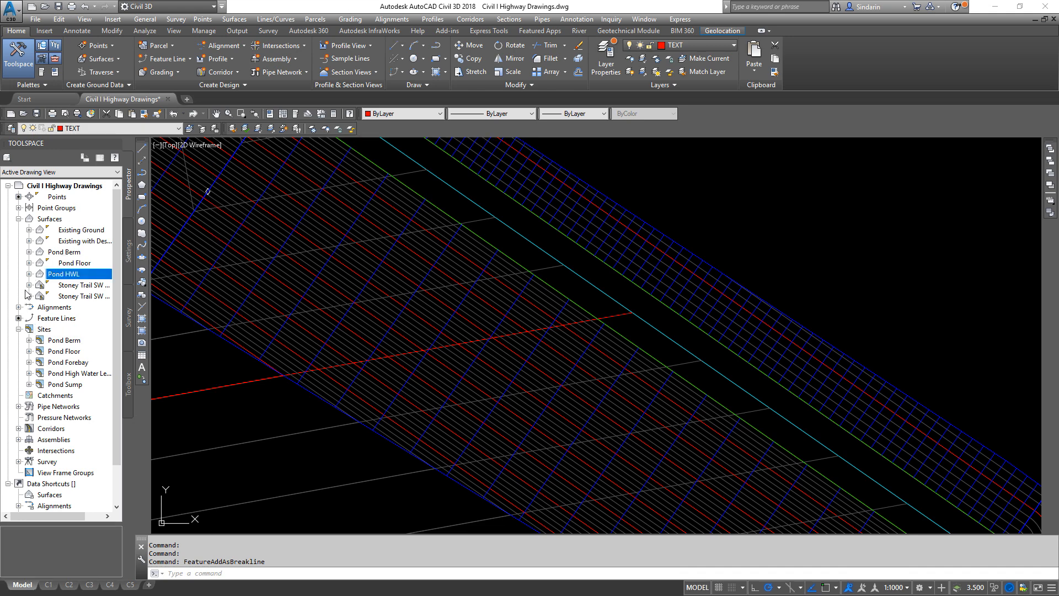
{"action": "left_click", "coordinate": [29, 274]}
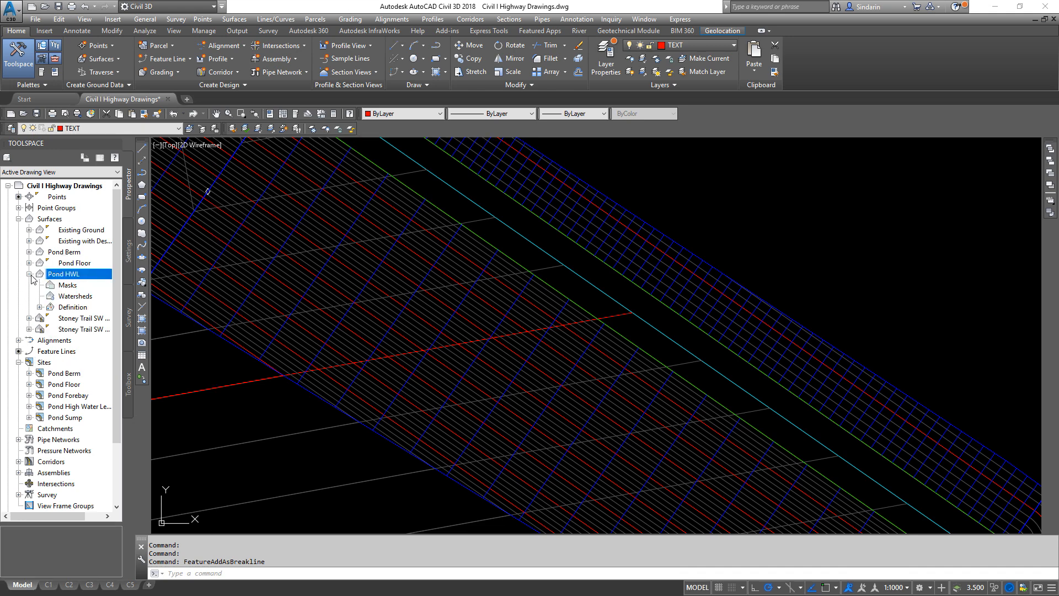
{"action": "left_click", "coordinate": [40, 307]}
{"action": "right_click", "coordinate": [70, 373]}
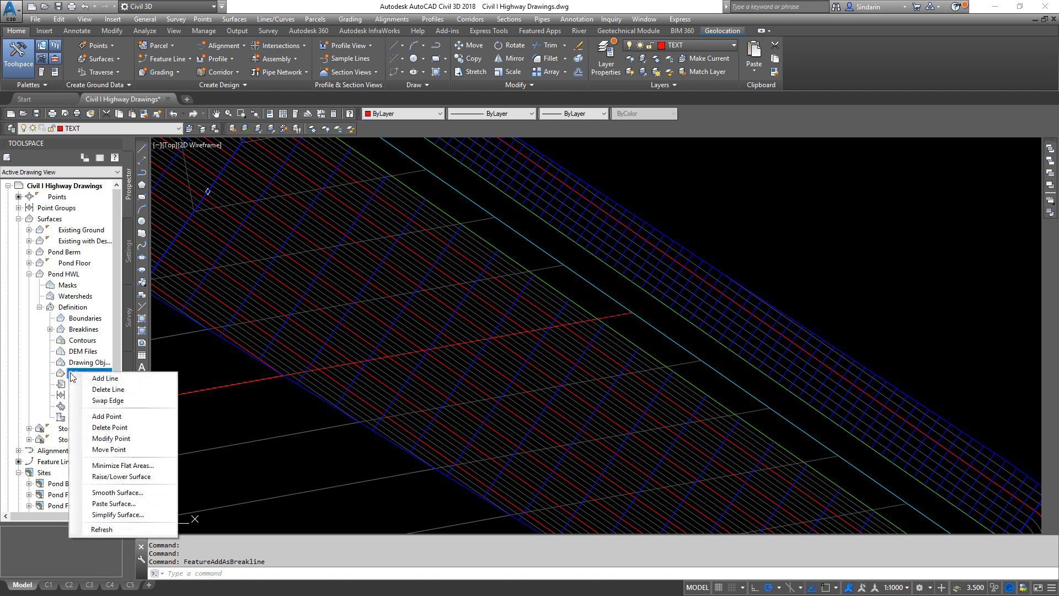
{"action": "left_click", "coordinate": [129, 476]}
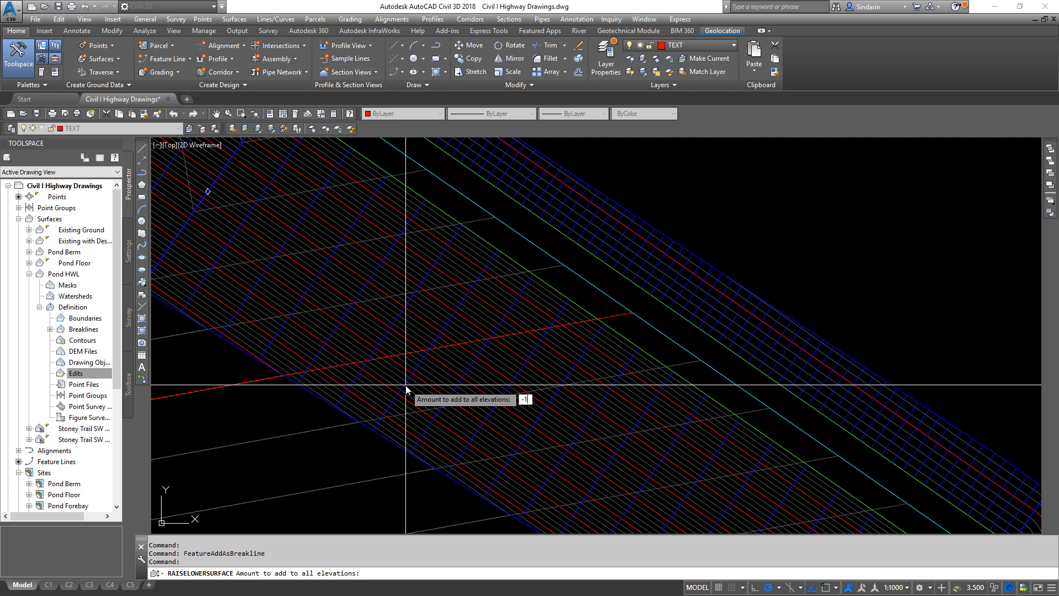
{"action": "key", "text": "Return"}
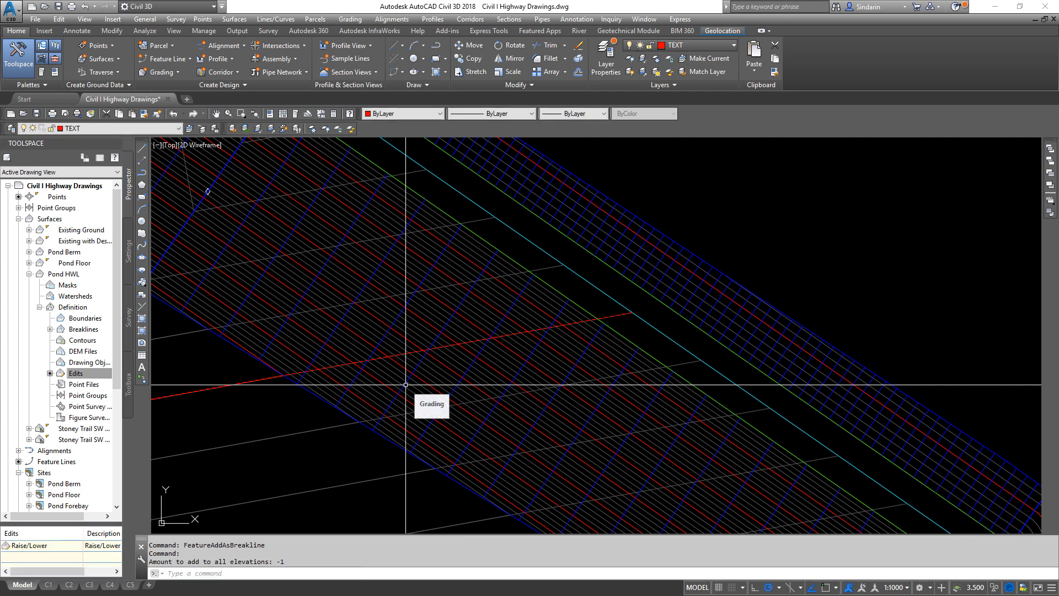
- Set the Pond HWL surface to rebuild automatically and collapse its tree entry
{"action": "right_click", "coordinate": [71, 271]}
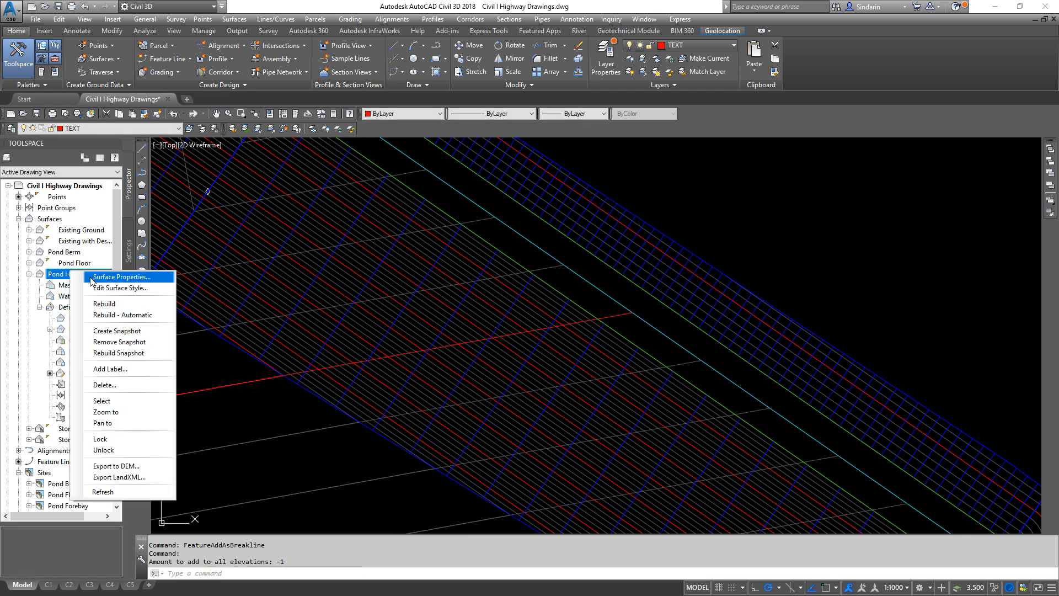
{"action": "left_click", "coordinate": [140, 314]}
{"action": "left_click", "coordinate": [30, 274]}
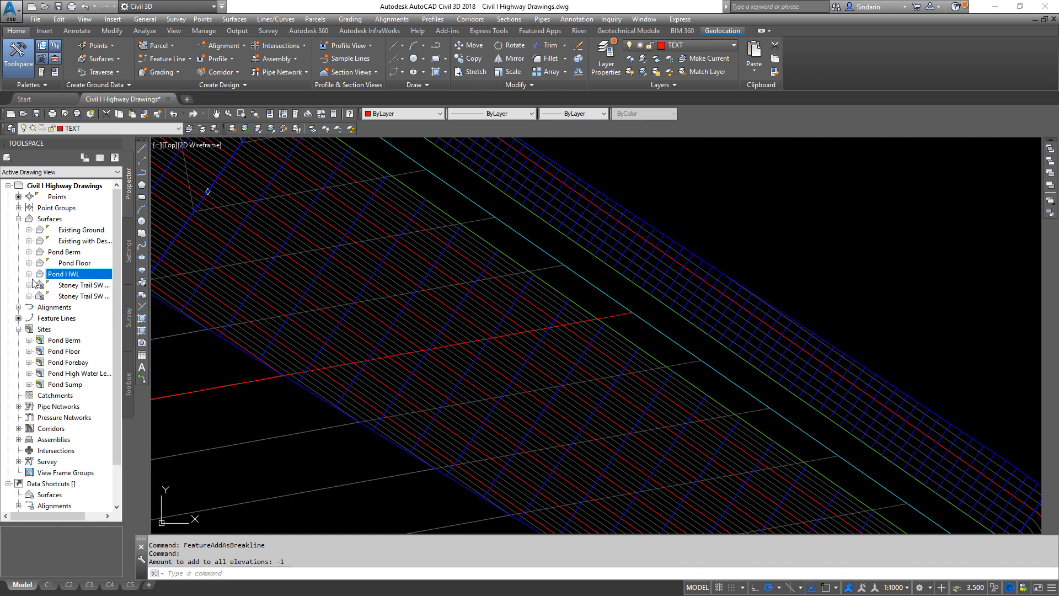
{"action": "scroll", "coordinate": [684, 322], "scroll_direction": "down", "scroll_amount": 5}
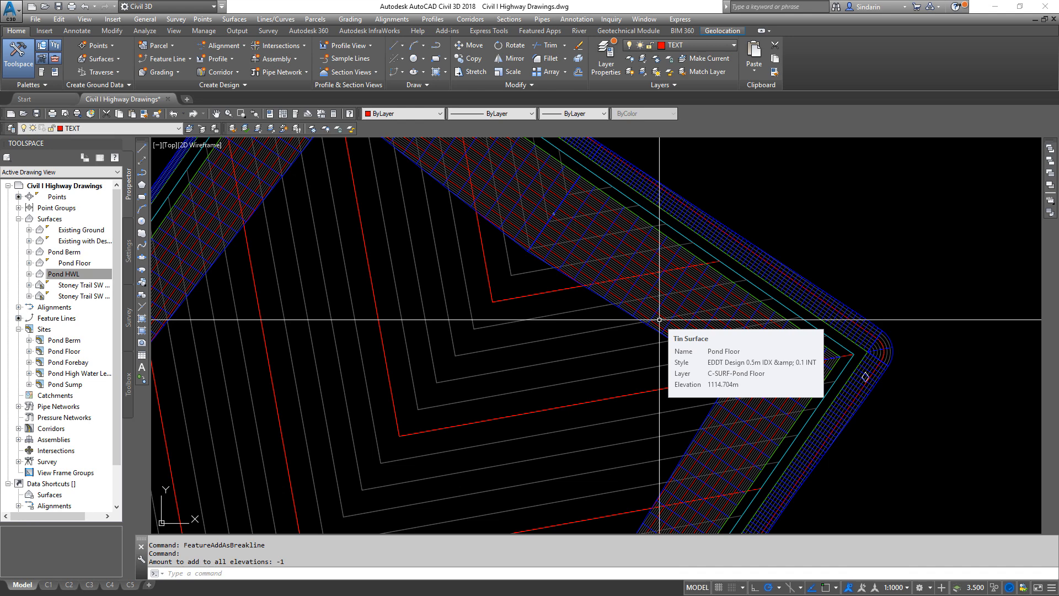
- Examine the Pond HWL surface in the Object Viewer using the Conceptual and another shaded visual style
{"action": "right_click", "coordinate": [71, 274]}
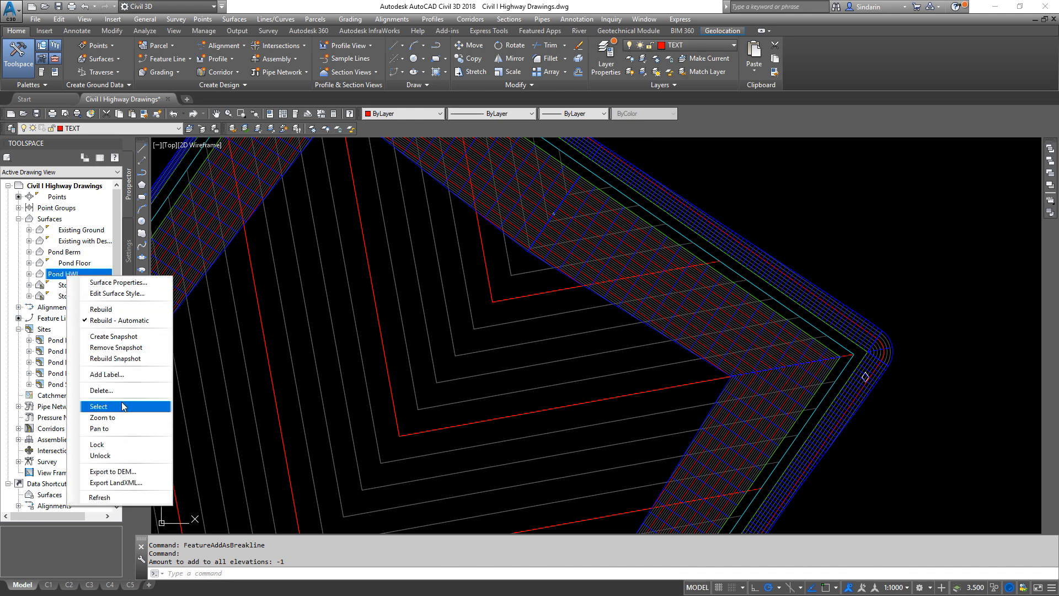
{"action": "left_click", "coordinate": [100, 406]}
{"action": "right_click", "coordinate": [378, 319]}
{"action": "left_click", "coordinate": [436, 471]}
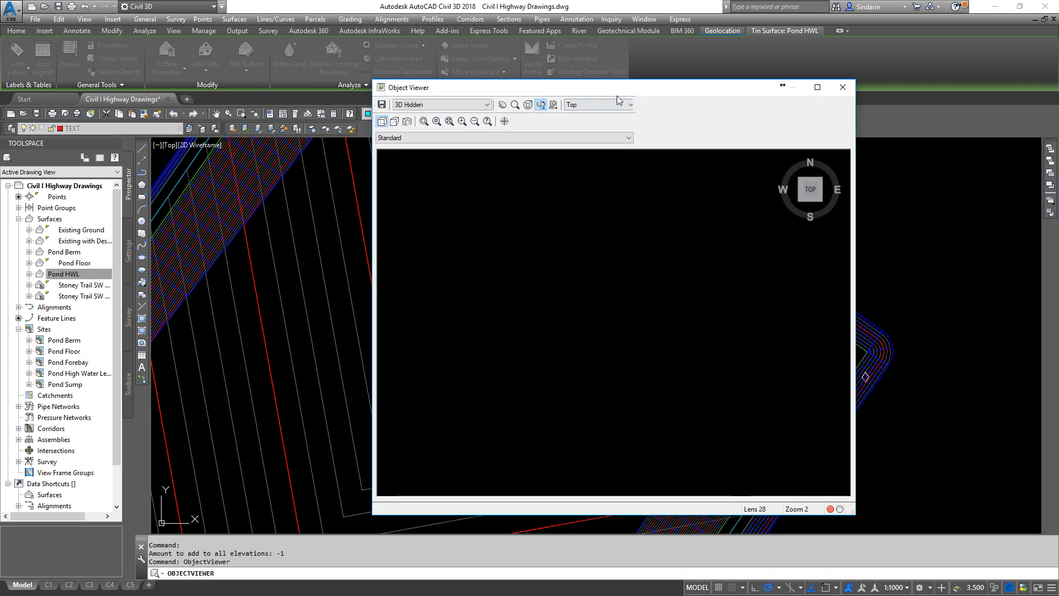
{"action": "left_click", "coordinate": [474, 105]}
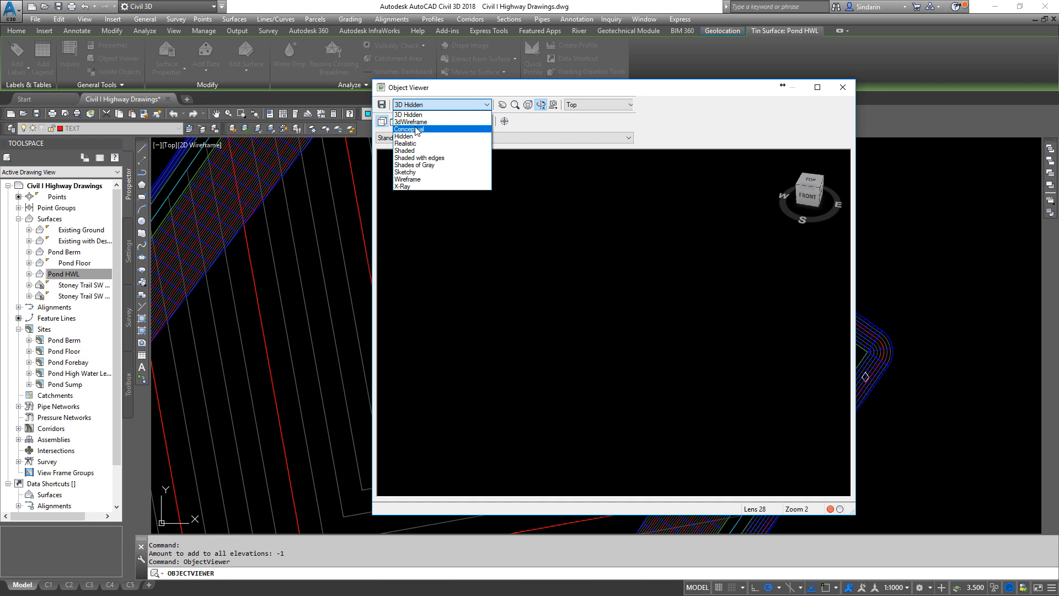
{"action": "left_click", "coordinate": [414, 131]}
{"action": "left_click_drag", "start_coordinate": [602, 346], "coordinate": [682, 332]}
{"action": "left_click", "coordinate": [439, 105]}
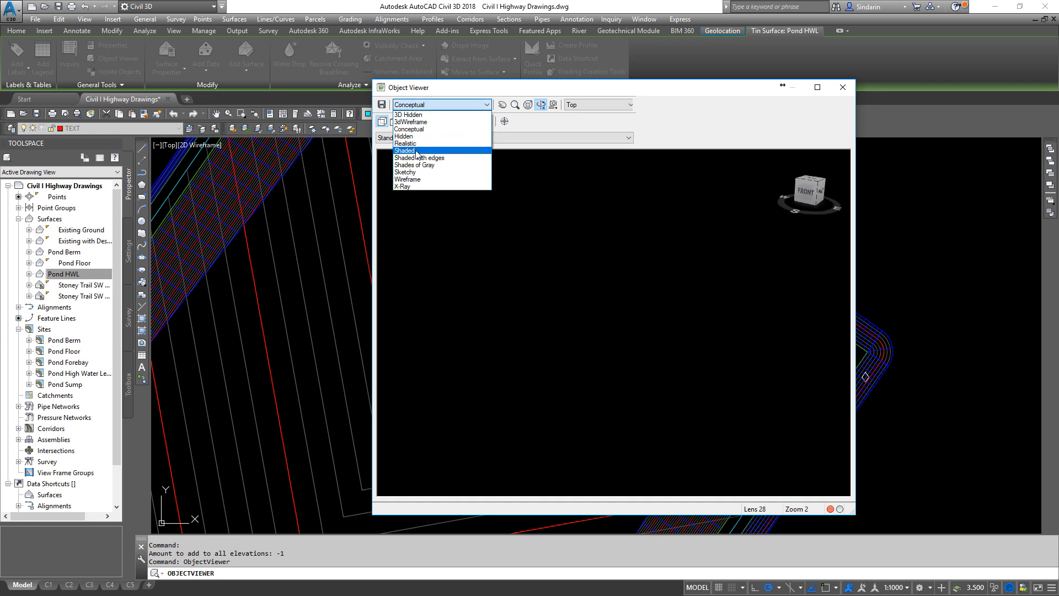
{"action": "left_click", "coordinate": [419, 147]}
{"action": "left_click", "coordinate": [842, 87]}
{"action": "scroll", "coordinate": [654, 265], "scroll_direction": "down", "scroll_amount": 3}
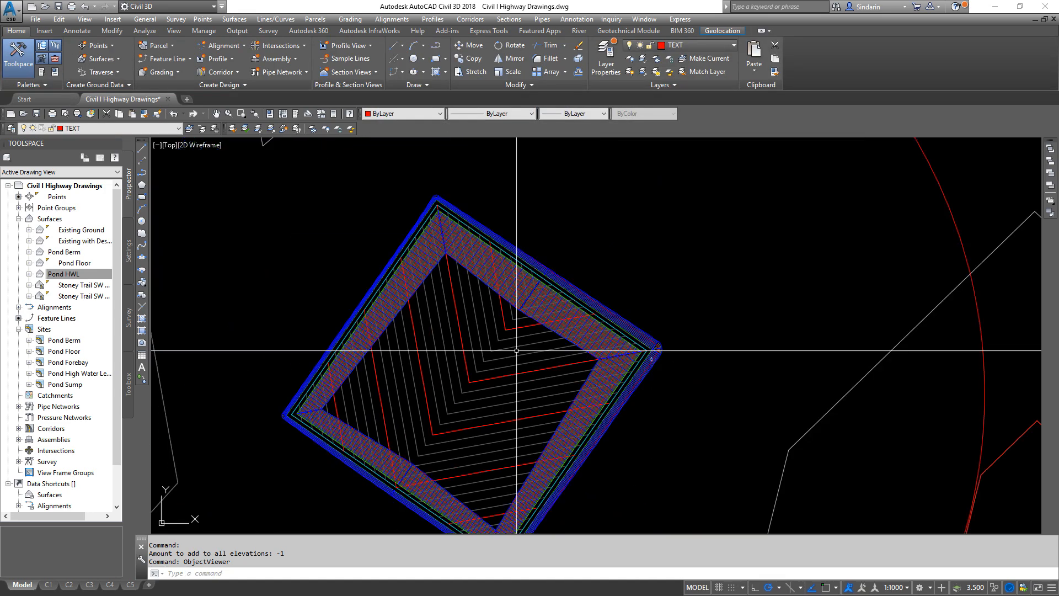
- Edit the component display settings of the Pond HWL surface's style
{"action": "scroll", "coordinate": [653, 260], "scroll_direction": "up", "scroll_amount": 4}
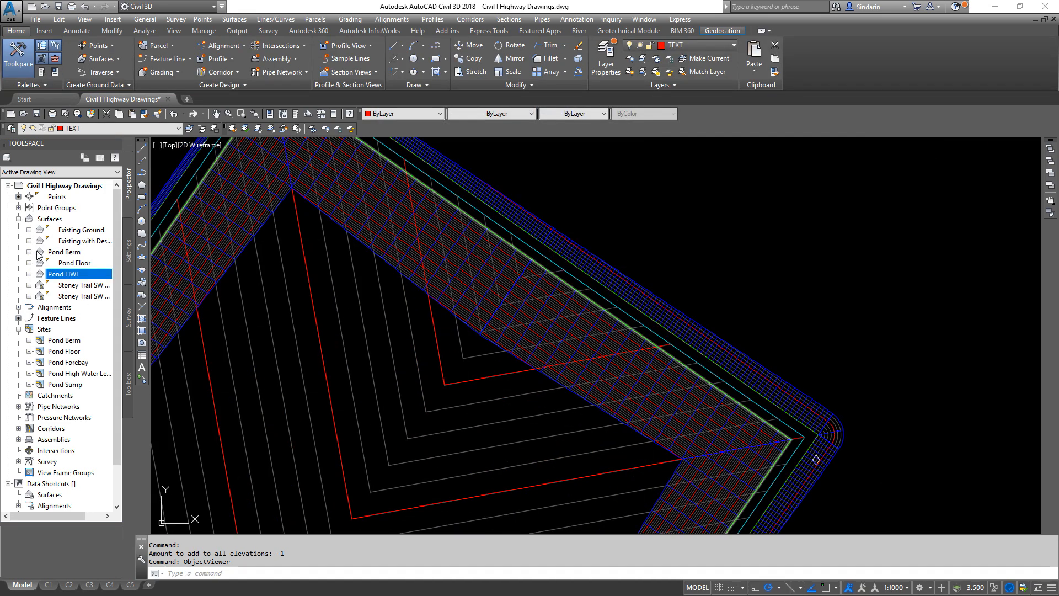
{"action": "right_click", "coordinate": [66, 278]}
{"action": "left_click", "coordinate": [105, 294]}
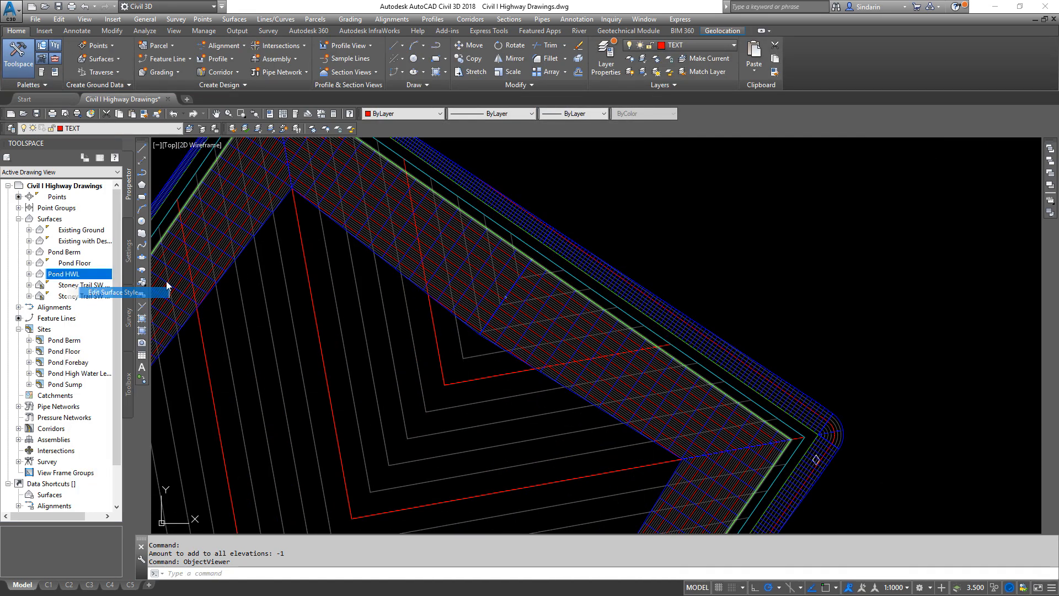
{"action": "left_click", "coordinate": [599, 190]}
{"action": "left_click", "coordinate": [403, 217]}
{"action": "left_click", "coordinate": [386, 224]}
{"action": "left_click", "coordinate": [404, 262]}
{"action": "left_click", "coordinate": [550, 417]}
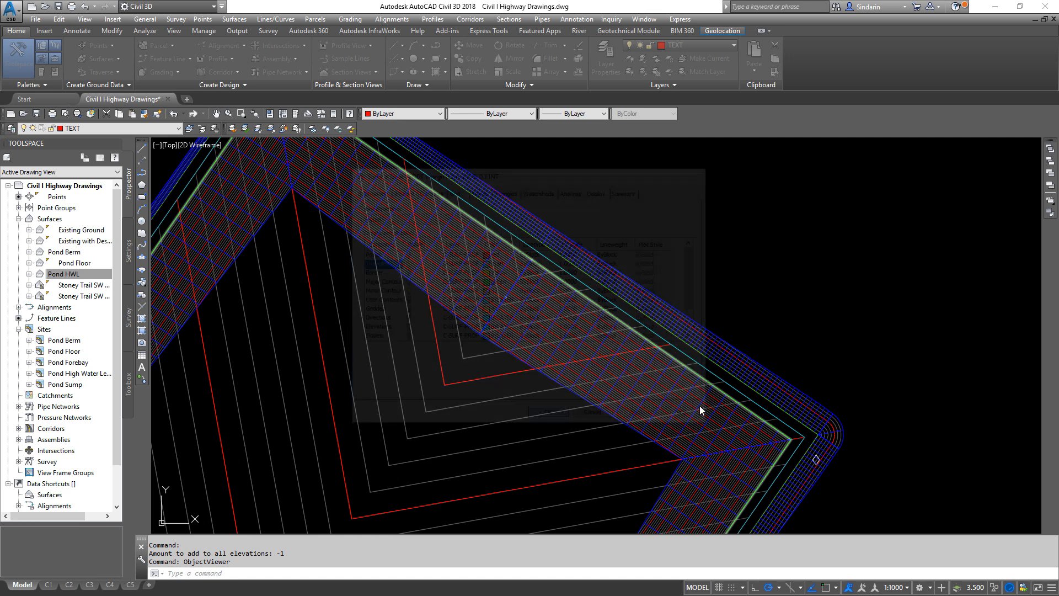
- Check the Pond HWL surface on its own in the Object Viewer, orbiting the shaded view
{"action": "right_click", "coordinate": [68, 275]}
{"action": "left_click", "coordinate": [103, 408]}
{"action": "right_click", "coordinate": [309, 343]}
{"action": "left_click", "coordinate": [388, 495]}
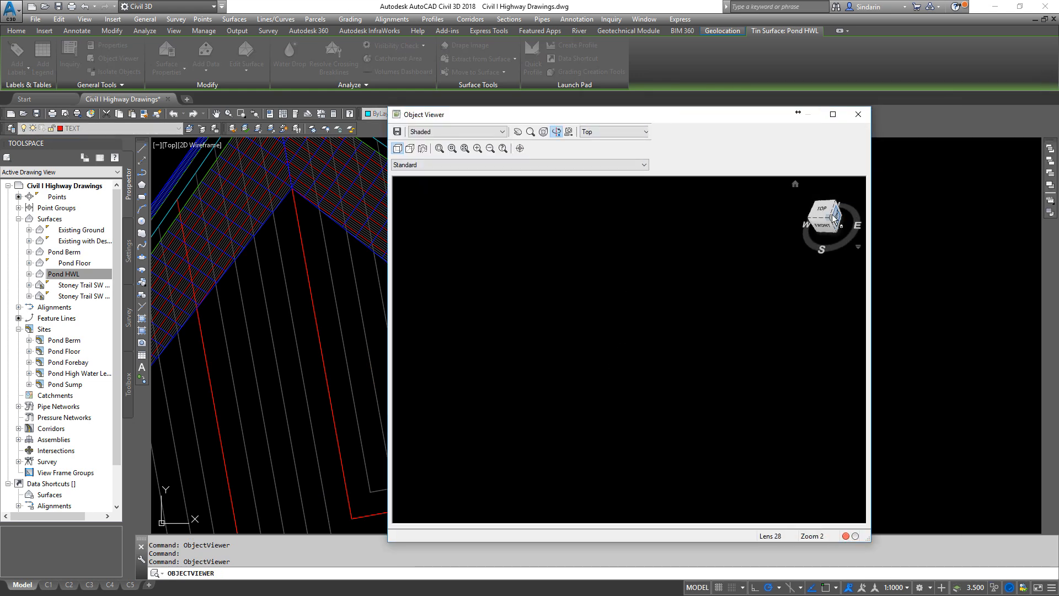
{"action": "left_click_drag", "start_coordinate": [826, 216], "coordinate": [399, 487]}
{"action": "left_click_drag", "start_coordinate": [587, 421], "coordinate": [593, 345]}
{"action": "right_click", "coordinate": [647, 288]}
{"action": "left_click", "coordinate": [678, 295]}
- Inspect the Pond Berm and Pond HWL surfaces together in the Object Viewer, orbiting around the shaded pond
{"action": "left_click", "coordinate": [443, 254]}
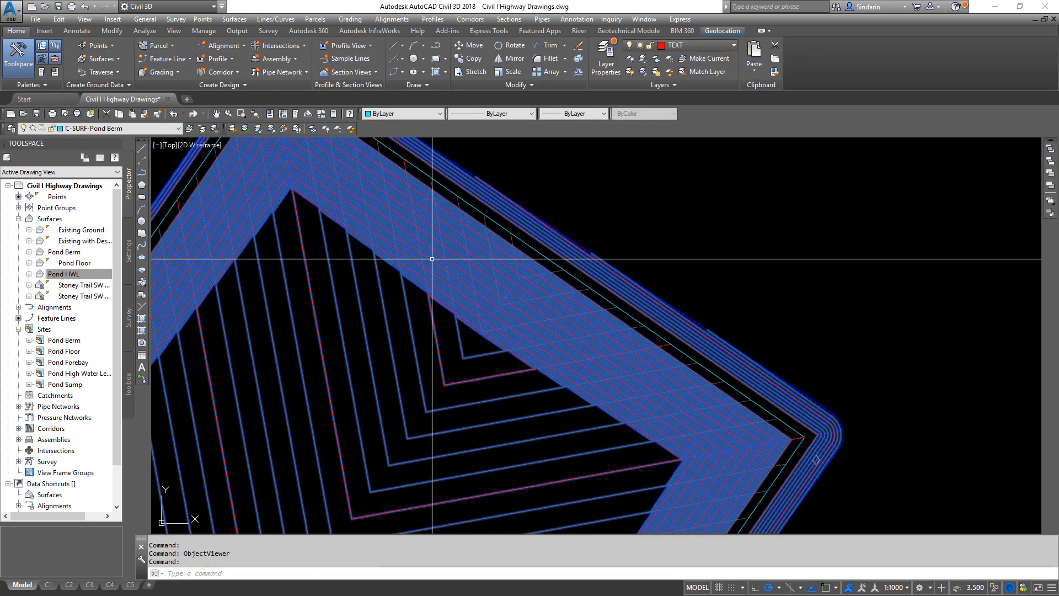
{"action": "right_click", "coordinate": [67, 277]}
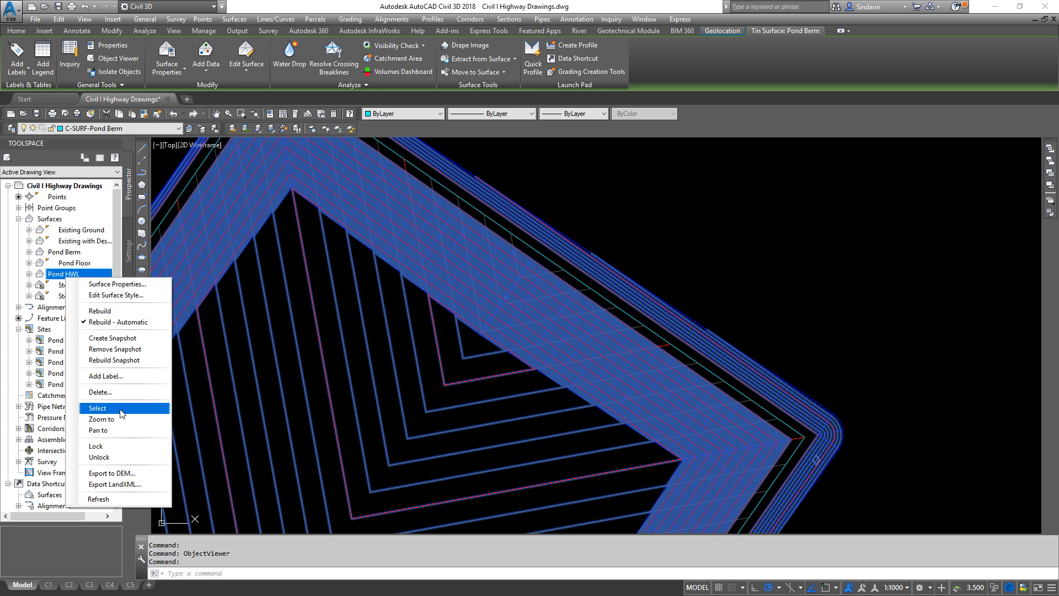
{"action": "left_click", "coordinate": [94, 408]}
{"action": "right_click", "coordinate": [419, 310]}
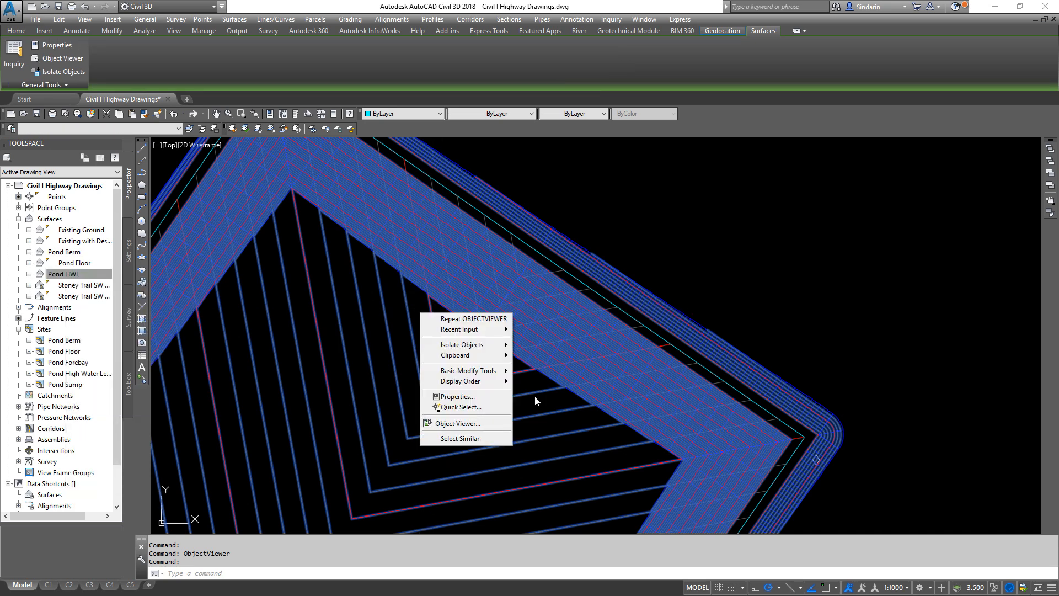
{"action": "left_click", "coordinate": [458, 430]}
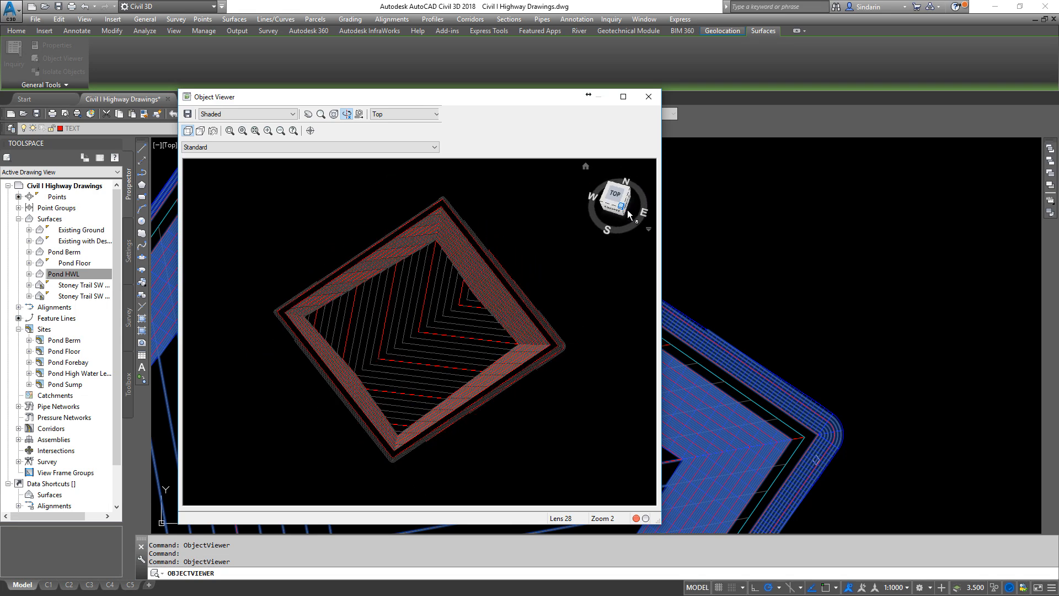
{"action": "left_click", "coordinate": [627, 209]}
{"action": "mouse_move", "coordinate": [421, 347]}
{"action": "left_mouse_down"}
{"action": "mouse_move", "coordinate": [433, 298]}
{"action": "mouse_move", "coordinate": [369, 325]}
{"action": "mouse_move", "coordinate": [366, 298]}
{"action": "mouse_move", "coordinate": [586, 305]}
{"action": "mouse_move", "coordinate": [521, 376]}
{"action": "left_mouse_up"}
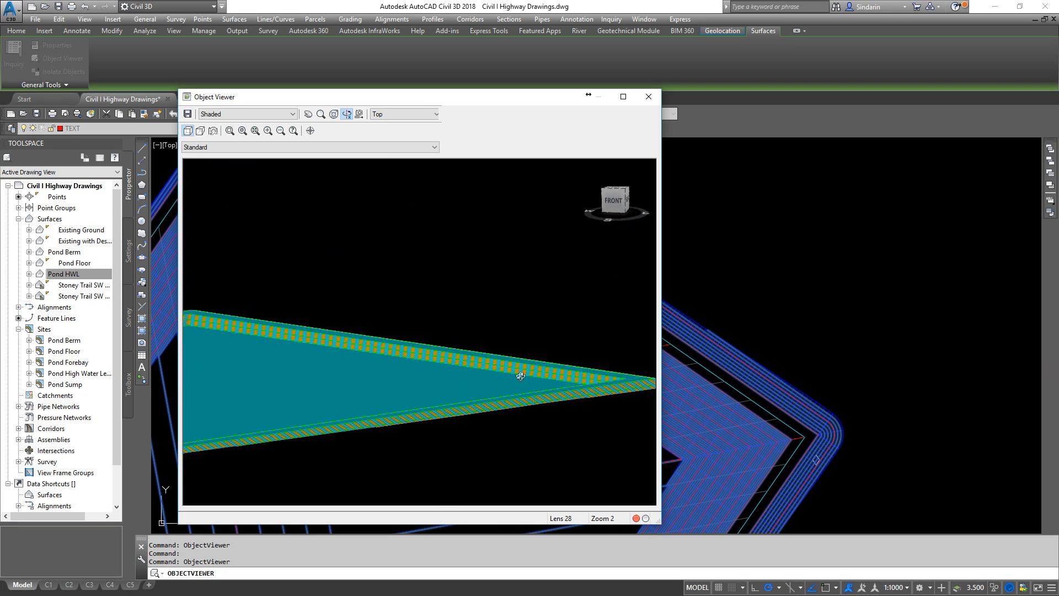
{"action": "left_click_drag", "start_coordinate": [403, 413], "coordinate": [200, 343]}
{"action": "left_click_drag", "start_coordinate": [418, 314], "coordinate": [405, 239]}
{"action": "right_click", "coordinate": [404, 239]}
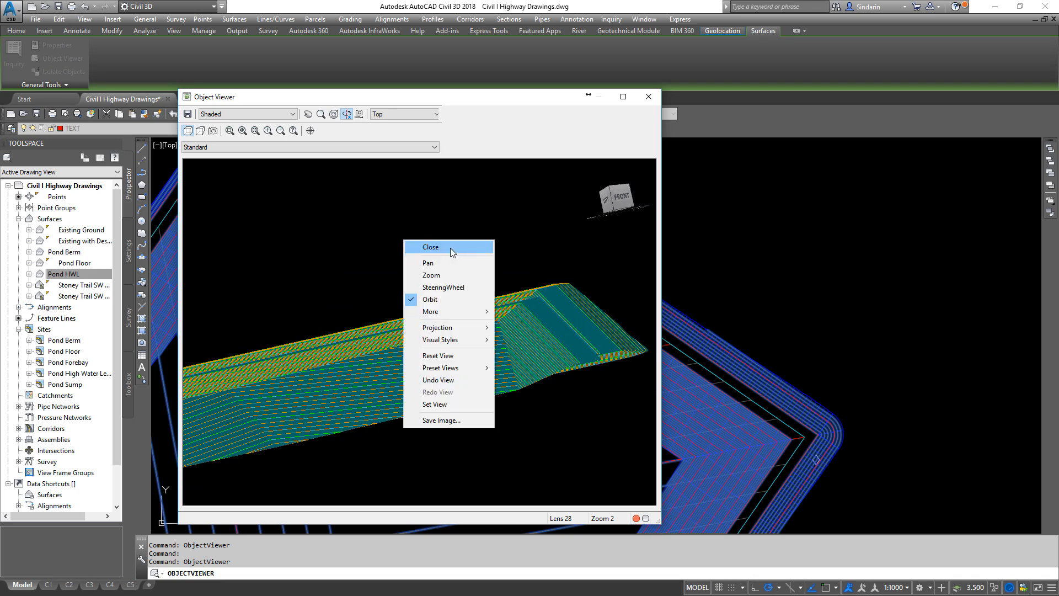
{"action": "left_click", "coordinate": [451, 247]}
{"action": "scroll", "coordinate": [674, 362], "scroll_direction": "down", "scroll_amount": 5}
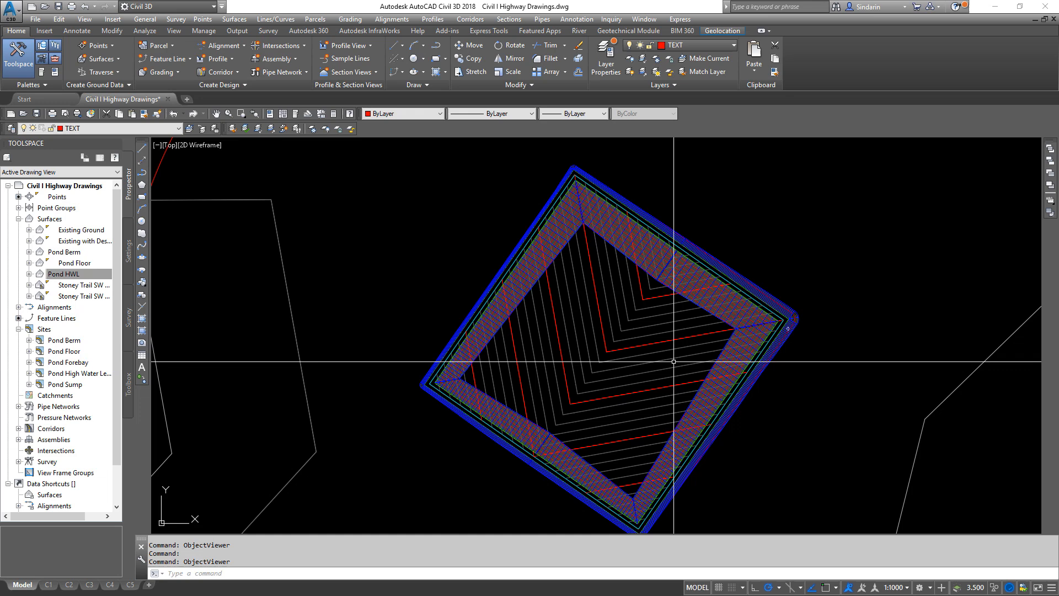
- Report the surface volume with Pond Berm as base surface and Pond HWL as comparison surface, and resize the report to show the factor columns
{"action": "type", "text": "reportsurface"}
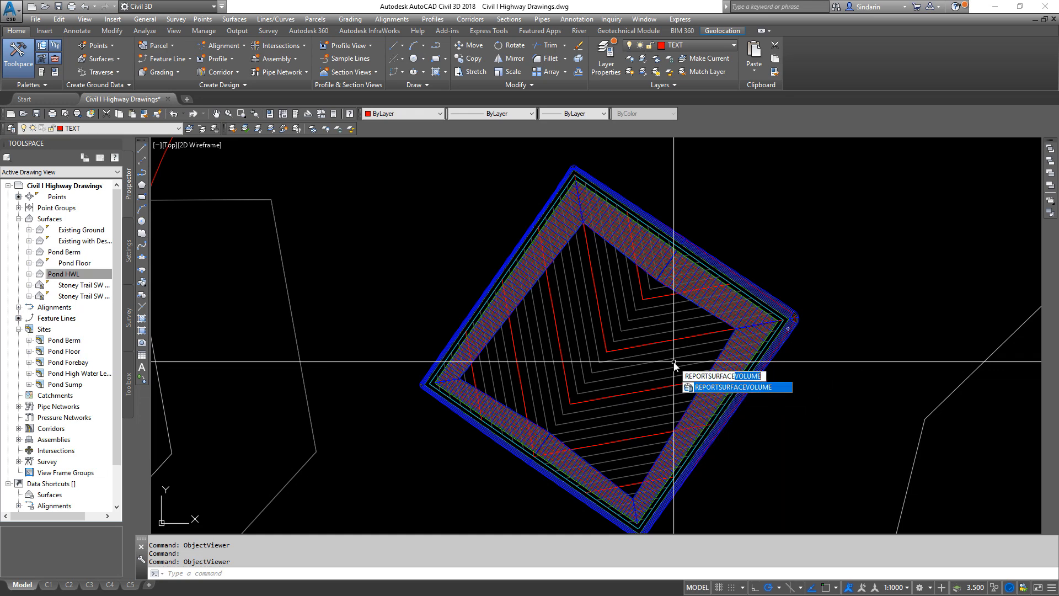
{"action": "key", "text": "Return"}
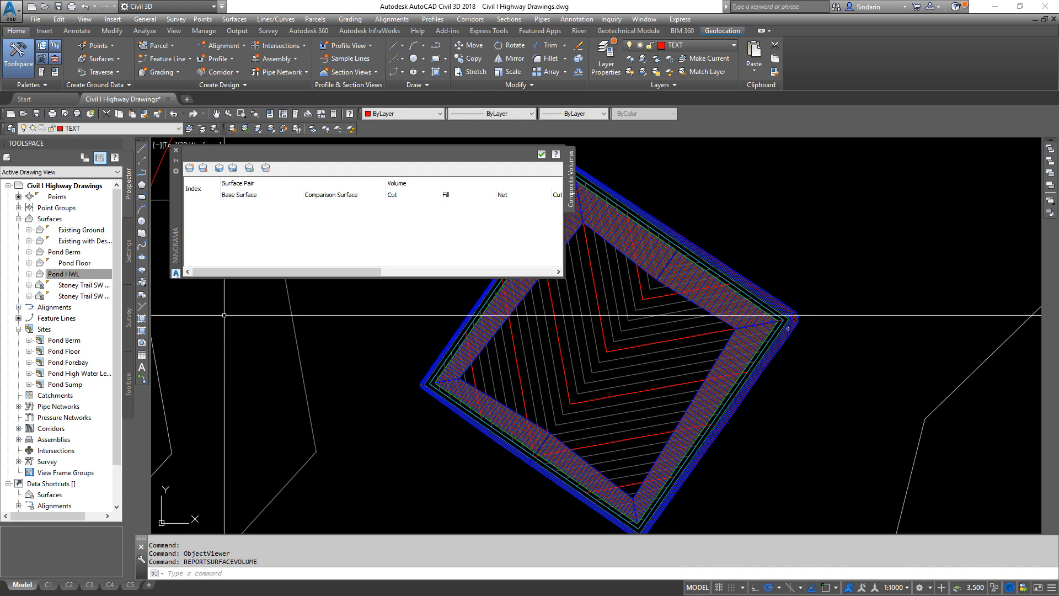
{"action": "left_click", "coordinate": [190, 168]}
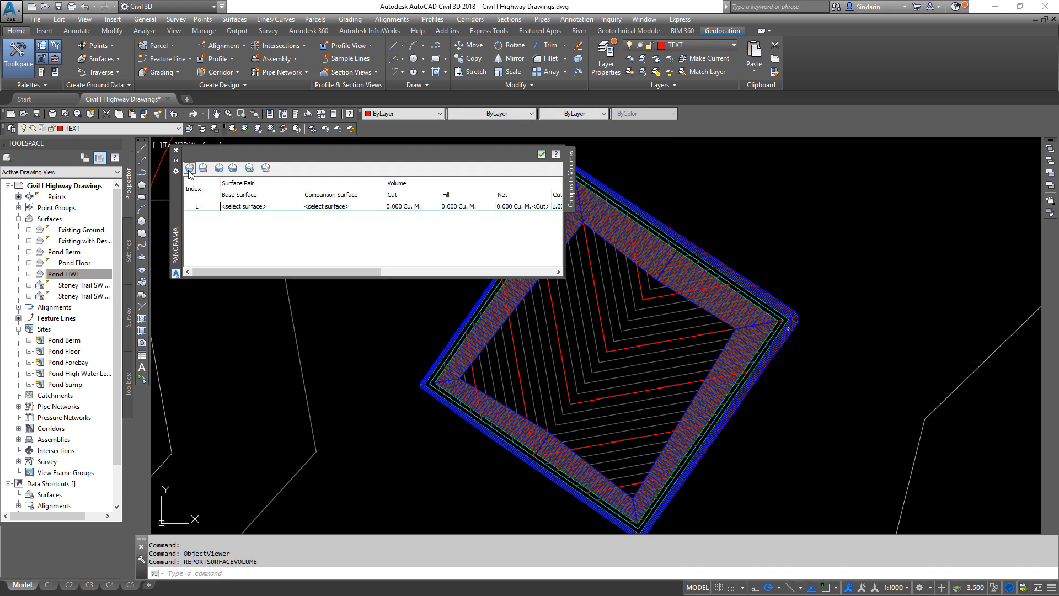
{"action": "left_click", "coordinate": [272, 207]}
{"action": "left_click", "coordinate": [273, 207]}
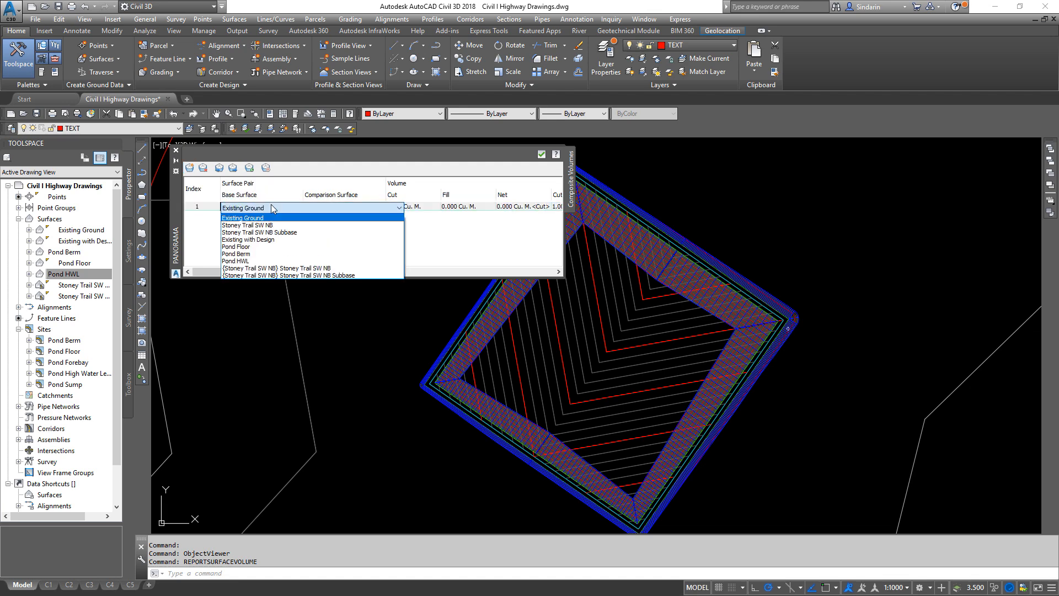
{"action": "left_click", "coordinate": [246, 254]}
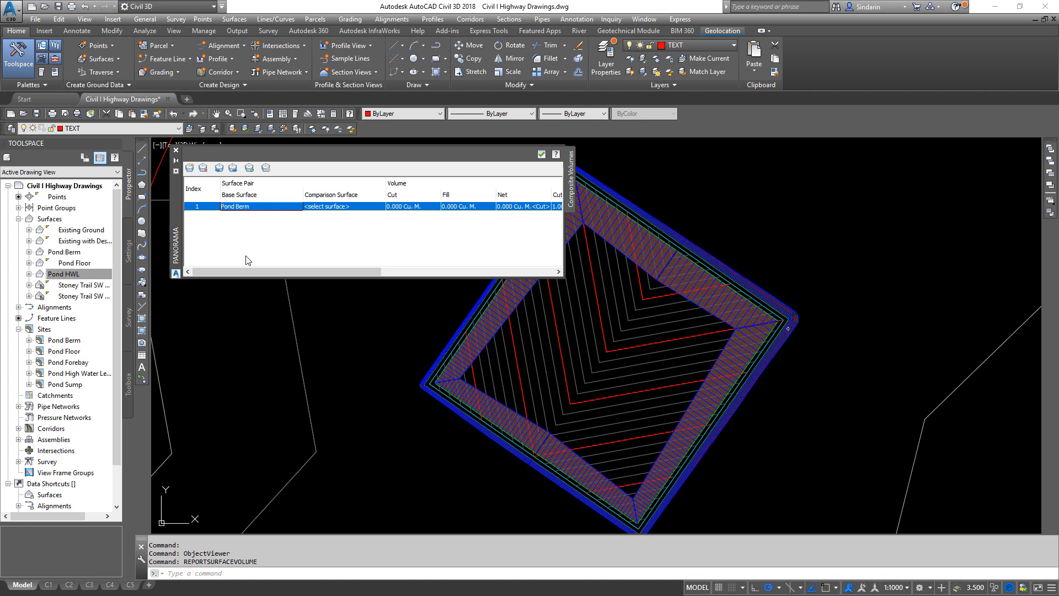
{"action": "left_click", "coordinate": [335, 208]}
{"action": "left_click", "coordinate": [372, 253]}
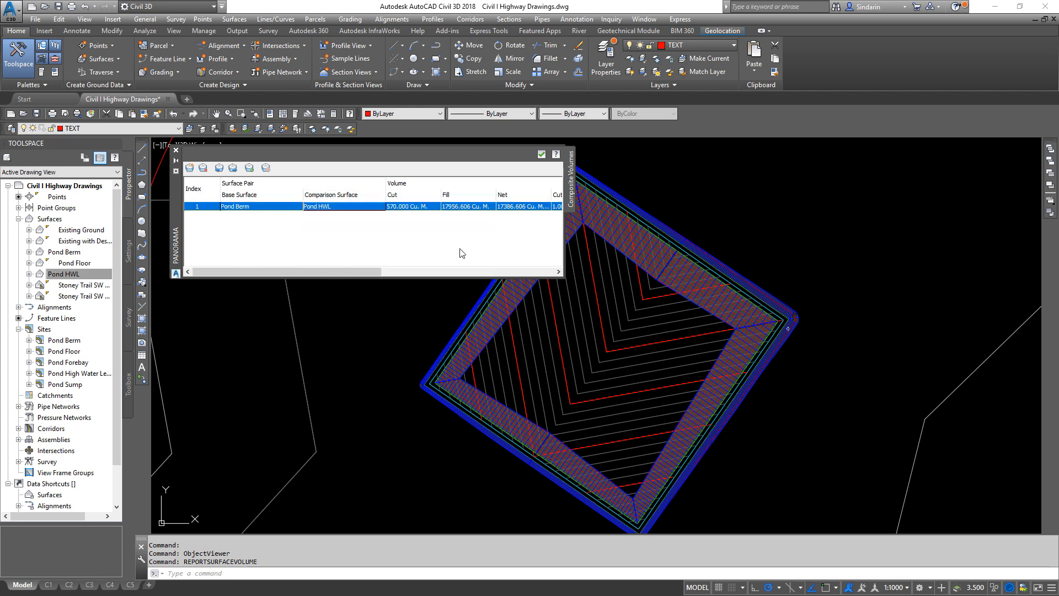
{"action": "left_click_drag", "start_coordinate": [564, 277], "coordinate": [621, 221]}
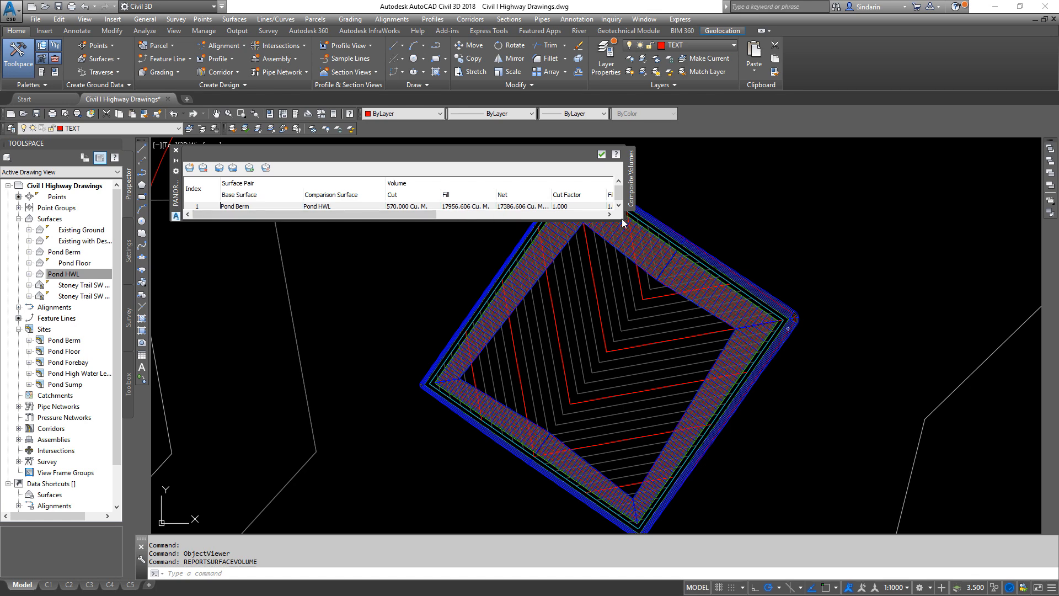
{"action": "left_click_drag", "start_coordinate": [624, 225], "coordinate": [646, 228]}
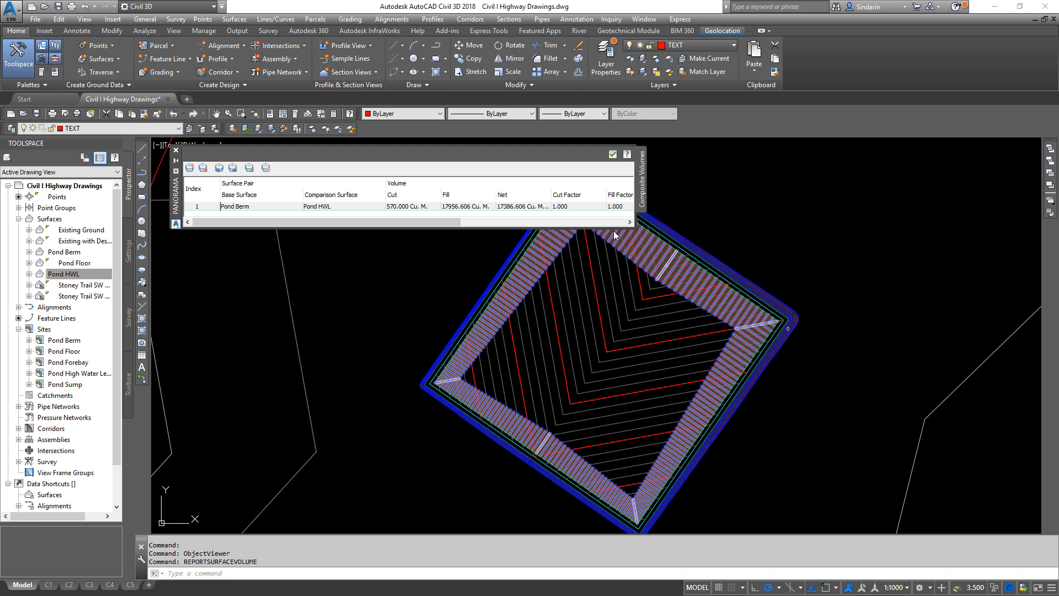
- Raise the Pond Floor feature line around the pond by 0.1 m
{"action": "middle_click_drag", "start_coordinate": [732, 358], "coordinate": [850, 383]}
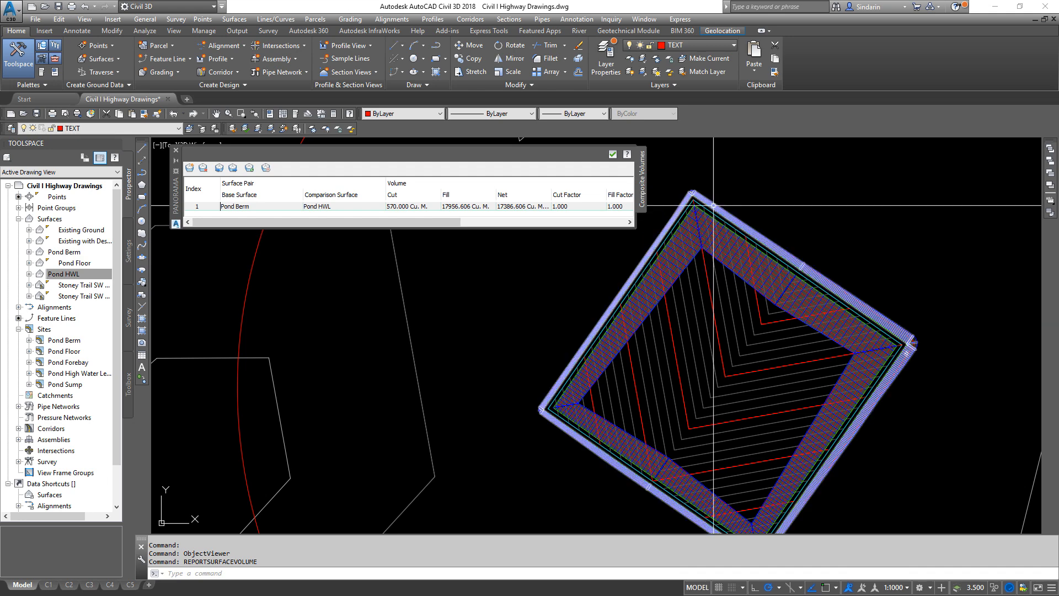
{"action": "scroll", "coordinate": [699, 201], "scroll_direction": "up", "scroll_amount": 5}
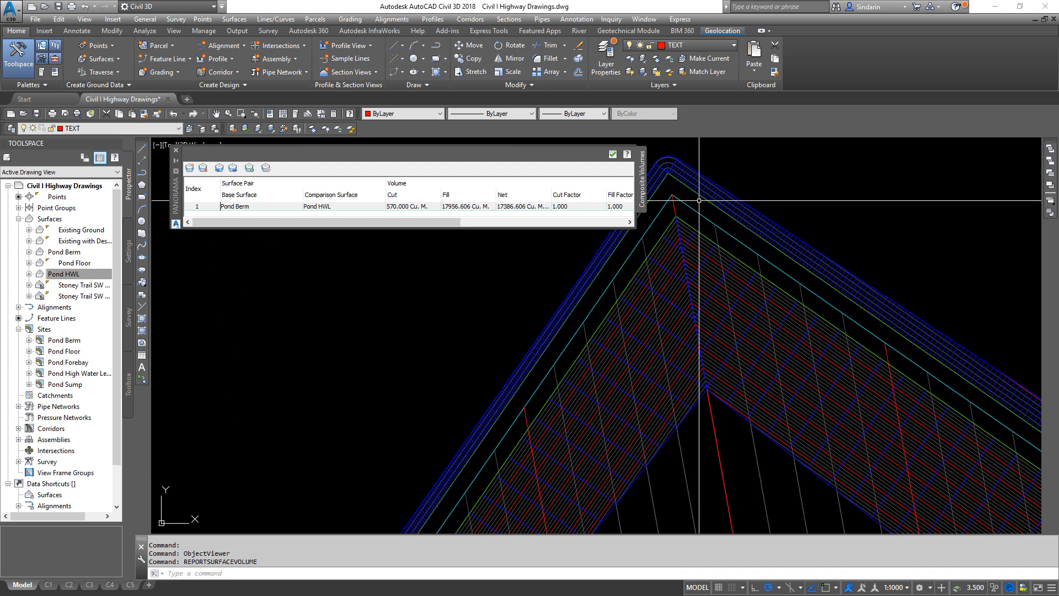
{"action": "left_click", "coordinate": [694, 215]}
{"action": "mouse_move", "coordinate": [694, 215]}
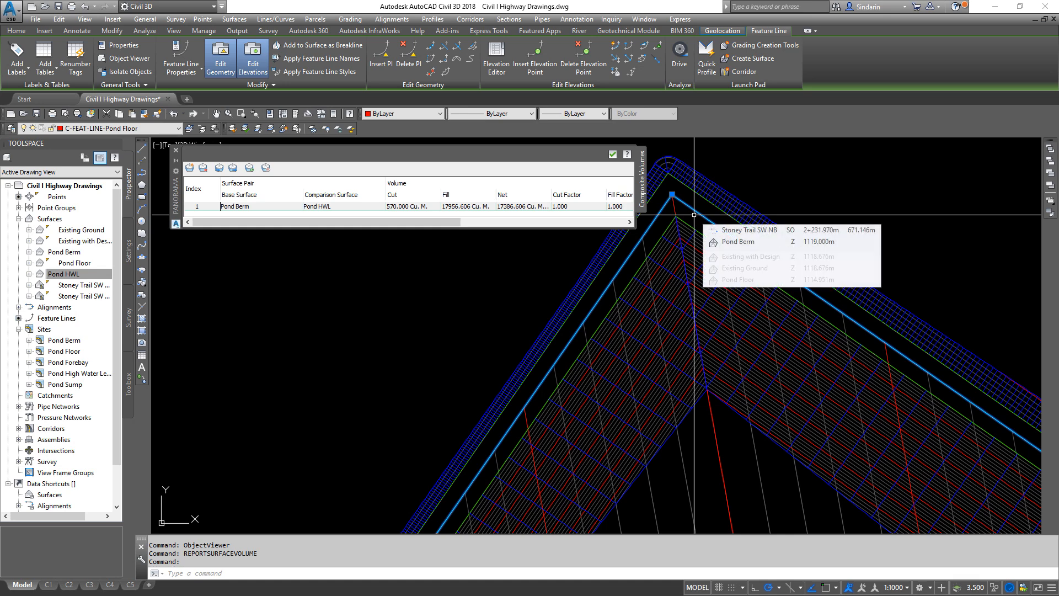
{"action": "scroll", "coordinate": [770, 272], "scroll_direction": "down", "scroll_amount": 4}
{"action": "right_click", "coordinate": [770, 272]}
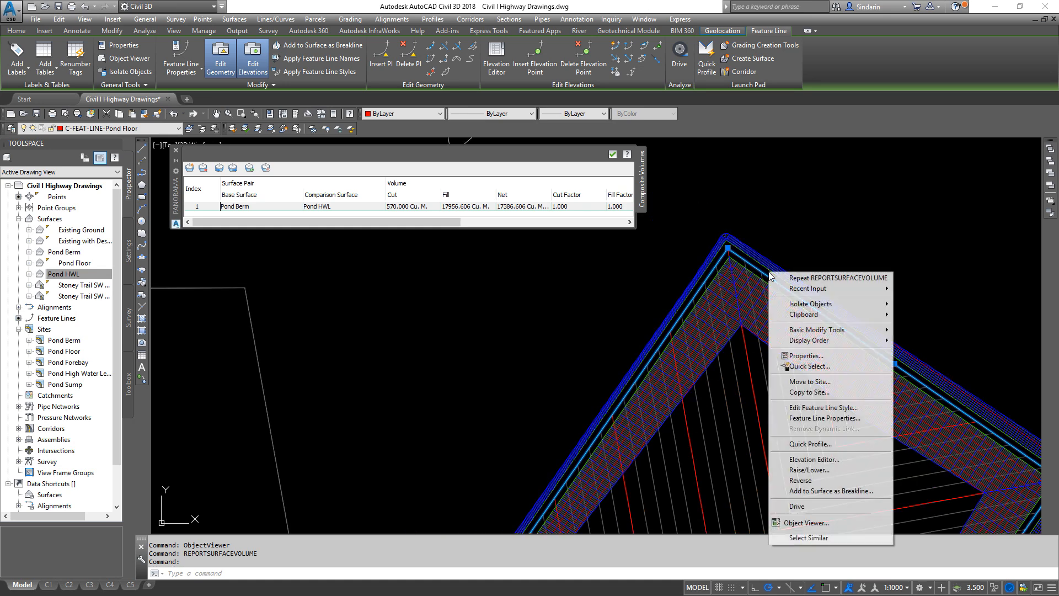
{"action": "left_click", "coordinate": [830, 471]}
{"action": "mouse_move", "coordinate": [804, 485]}
{"action": "middle_mouse_down"}
{"action": "mouse_move", "coordinate": [634, 338]}
{"action": "mouse_move", "coordinate": [644, 354]}
{"action": "middle_mouse_up"}
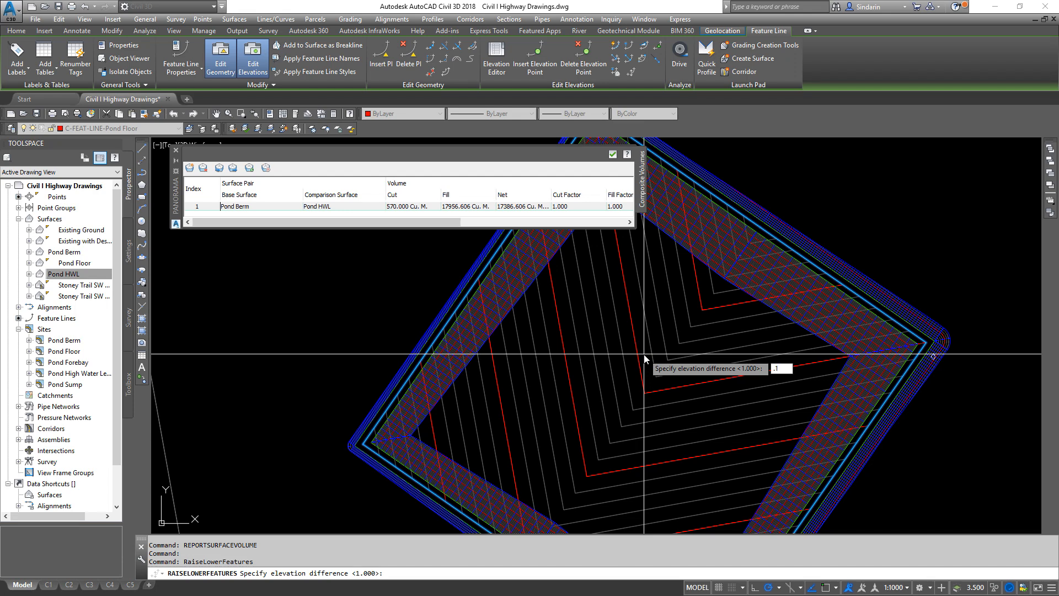
{"action": "type", "text": ".1"}
{"action": "key", "text": "Return"}
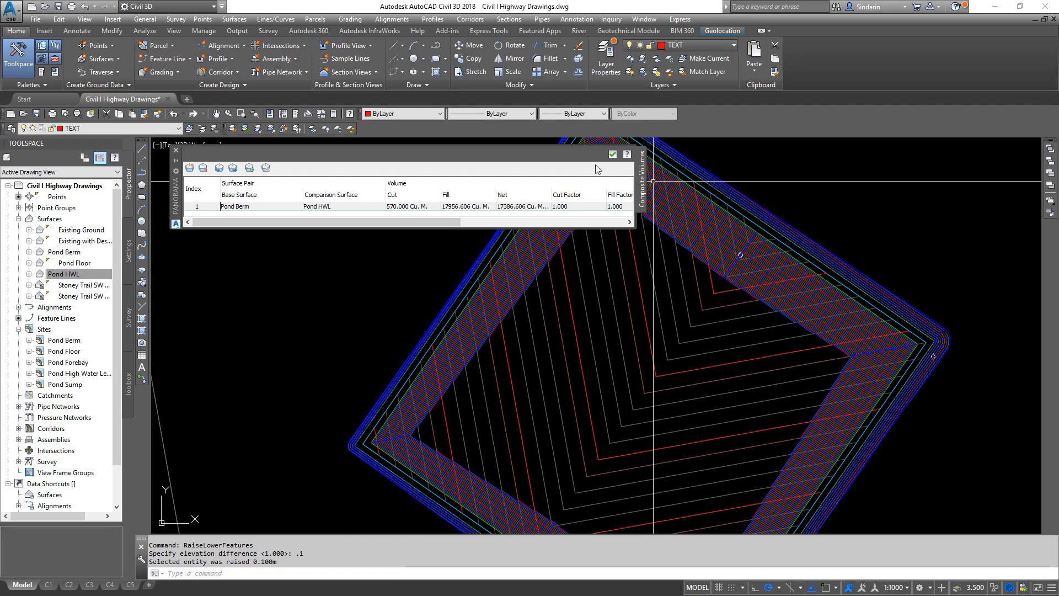
- Rebuild the Pond Berm surface and recompute the volume between Pond Berm and Pond HWL
{"action": "left_click", "coordinate": [74, 274]}
{"action": "right_click", "coordinate": [72, 252]}
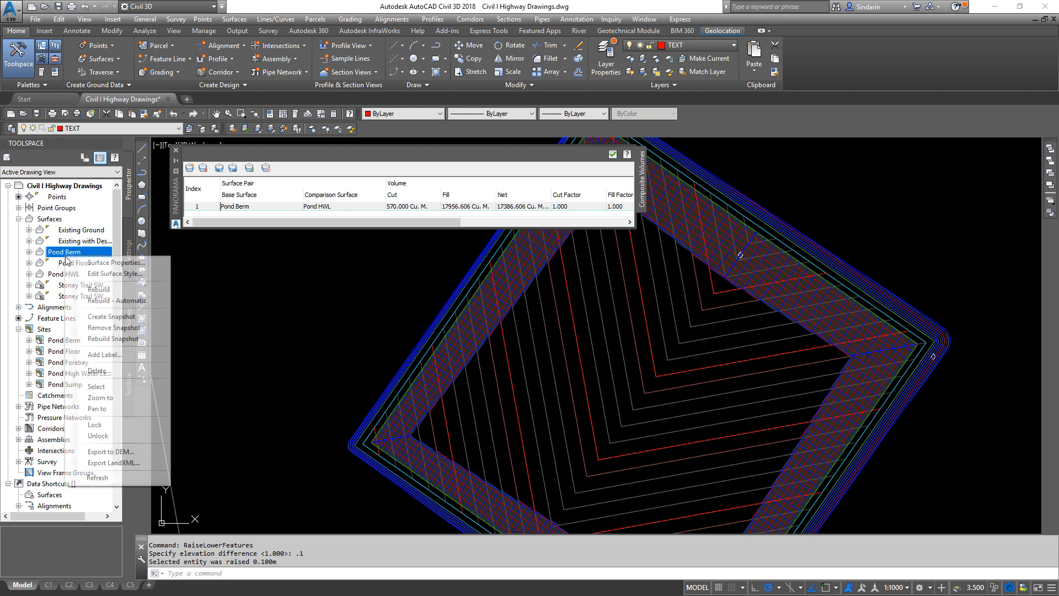
{"action": "left_click", "coordinate": [110, 287]}
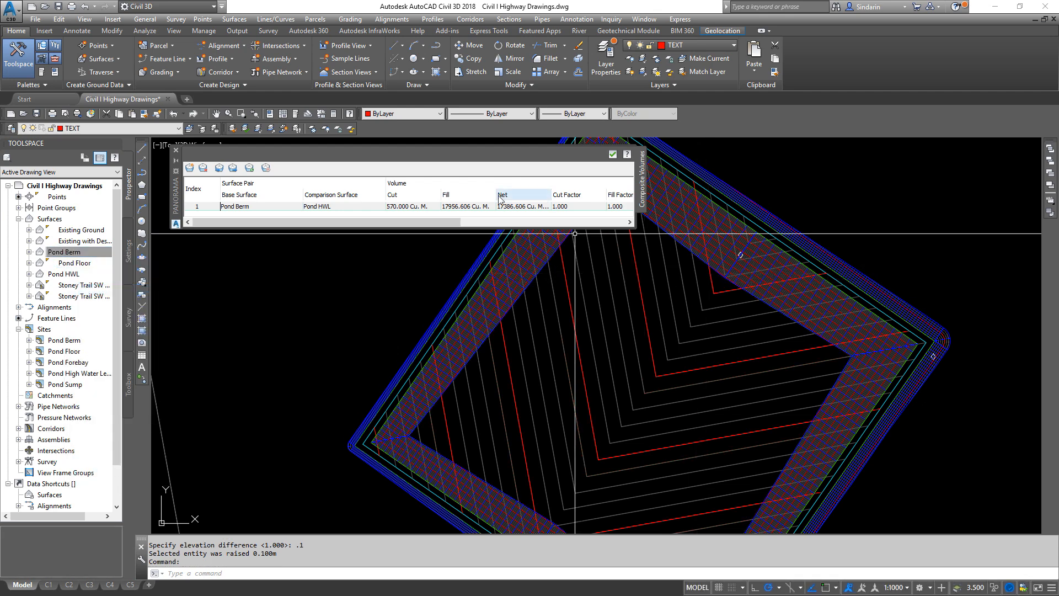
{"action": "left_click", "coordinate": [249, 169]}
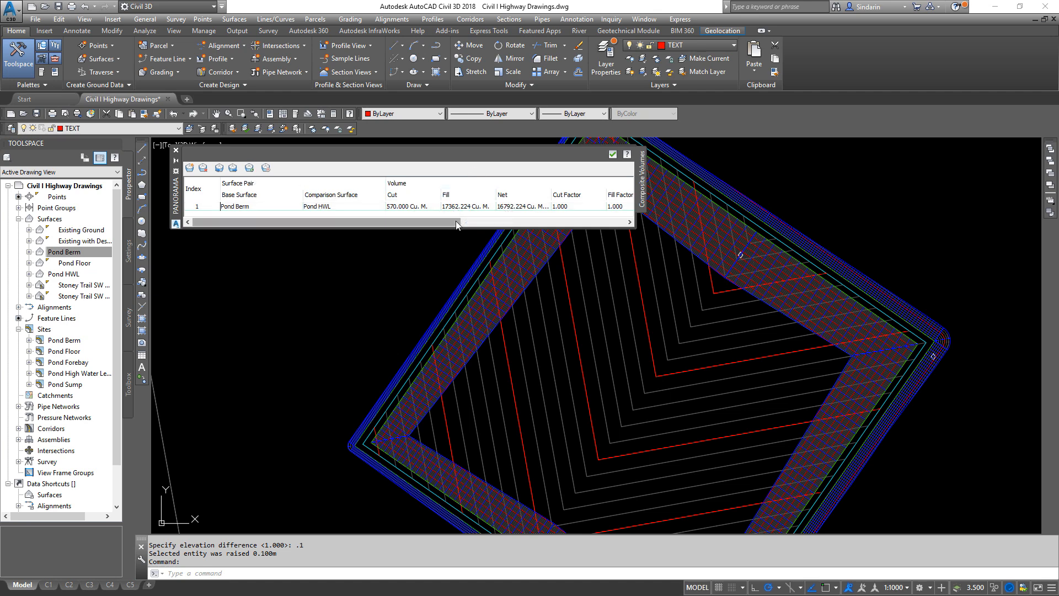
- Raise the Pond Floor feature line by another 0.5 m
{"action": "left_click", "coordinate": [471, 290]}
{"action": "right_click", "coordinate": [472, 290]}
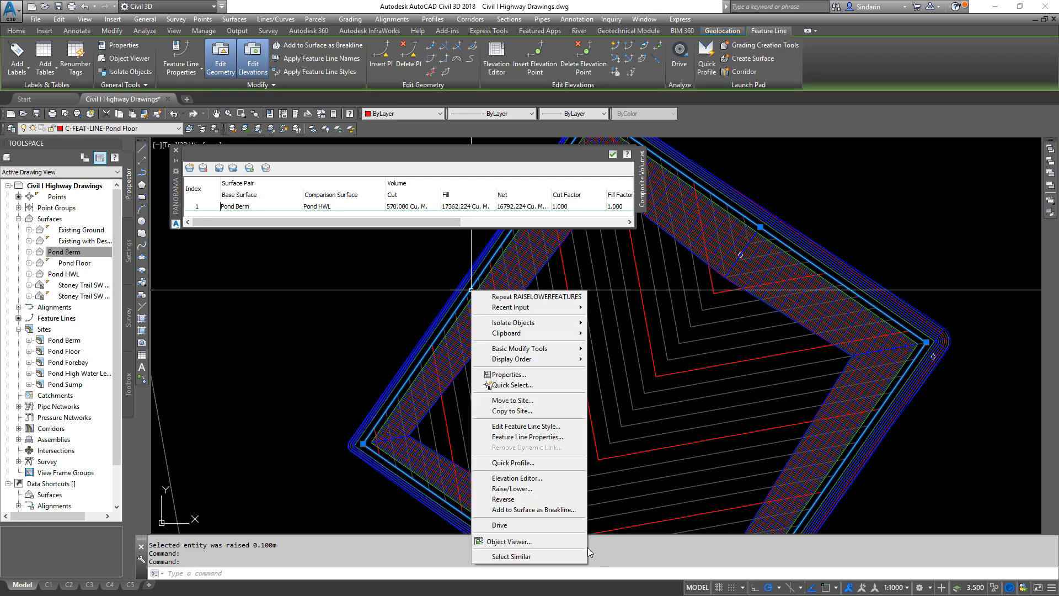
{"action": "left_click", "coordinate": [512, 488]}
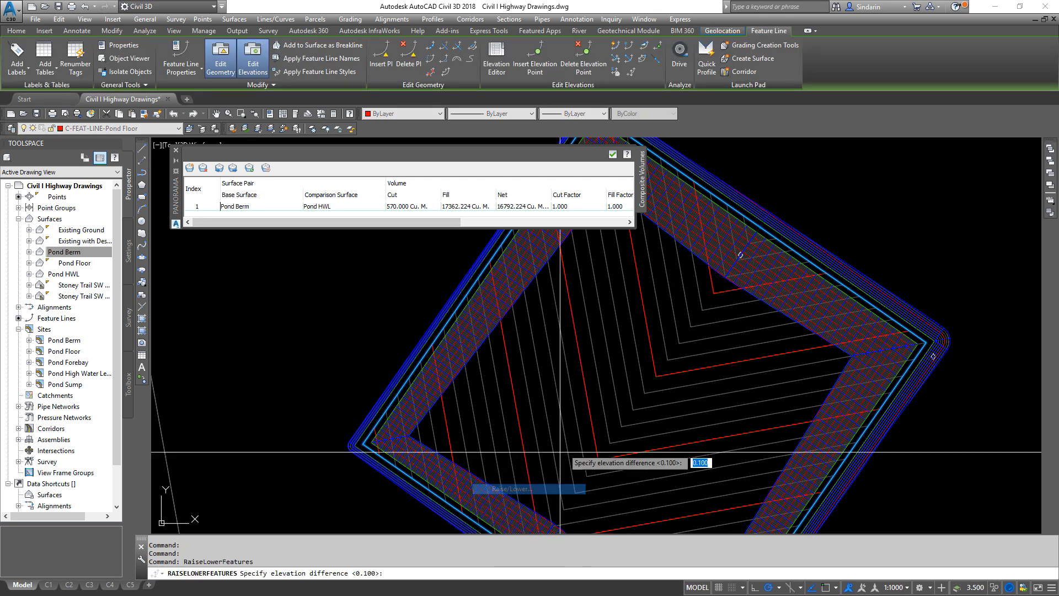
{"action": "key", "text": "Return"}
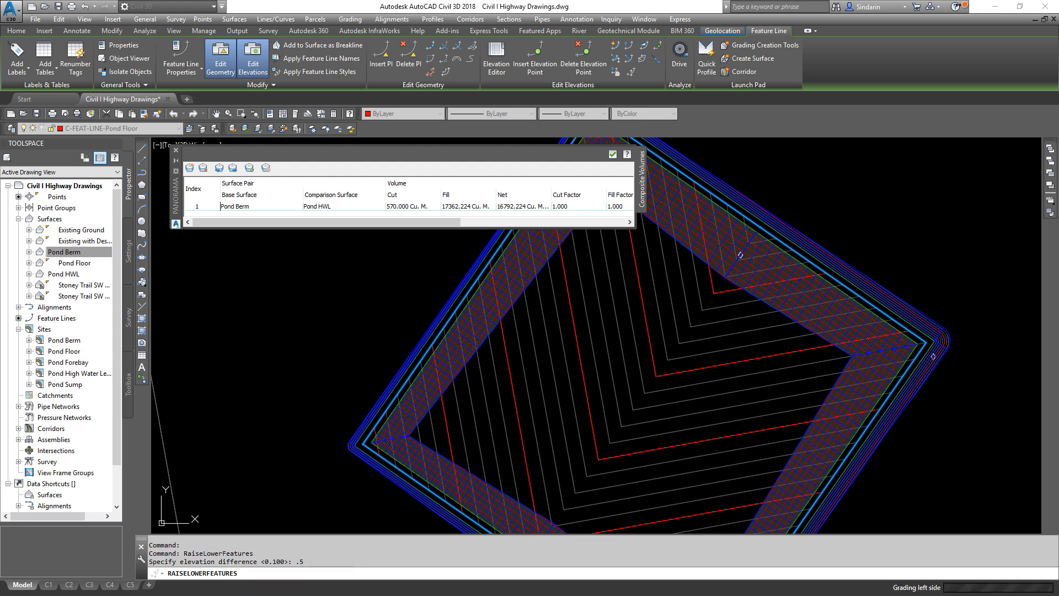
- Rebuild the Pond Berm surface after the 0.5 m raise and recompute its volume against Pond HWL
{"action": "left_click", "coordinate": [64, 251]}
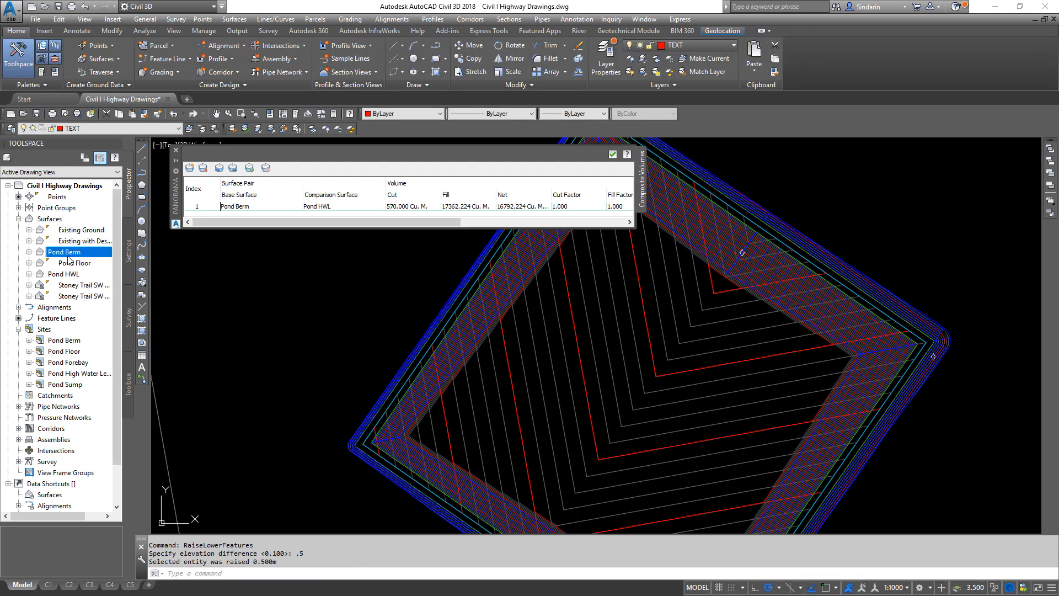
{"action": "right_click", "coordinate": [66, 254]}
{"action": "left_click", "coordinate": [111, 290]}
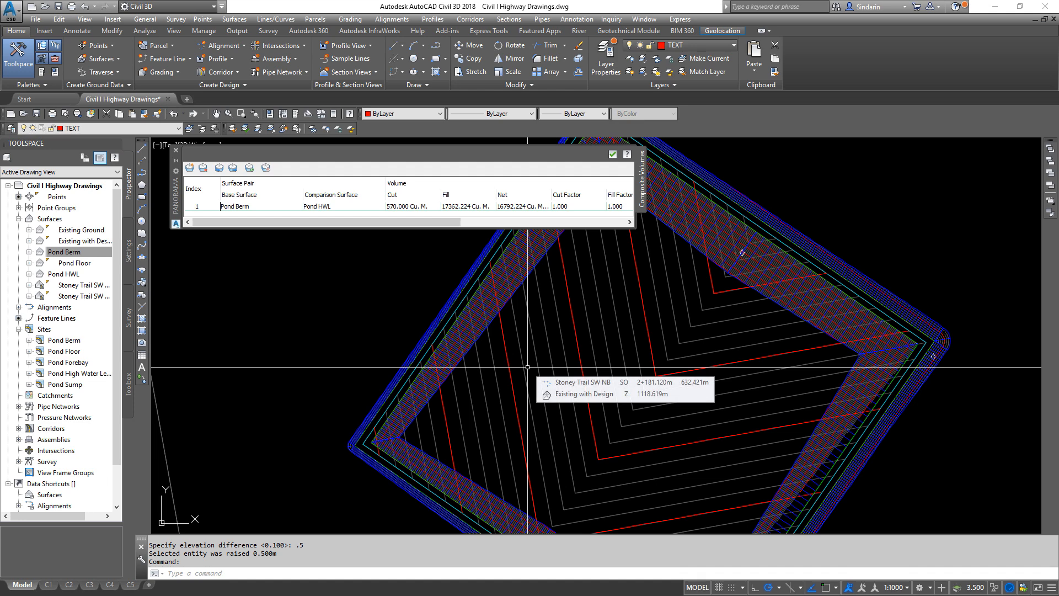
{"action": "left_click", "coordinate": [250, 169]}
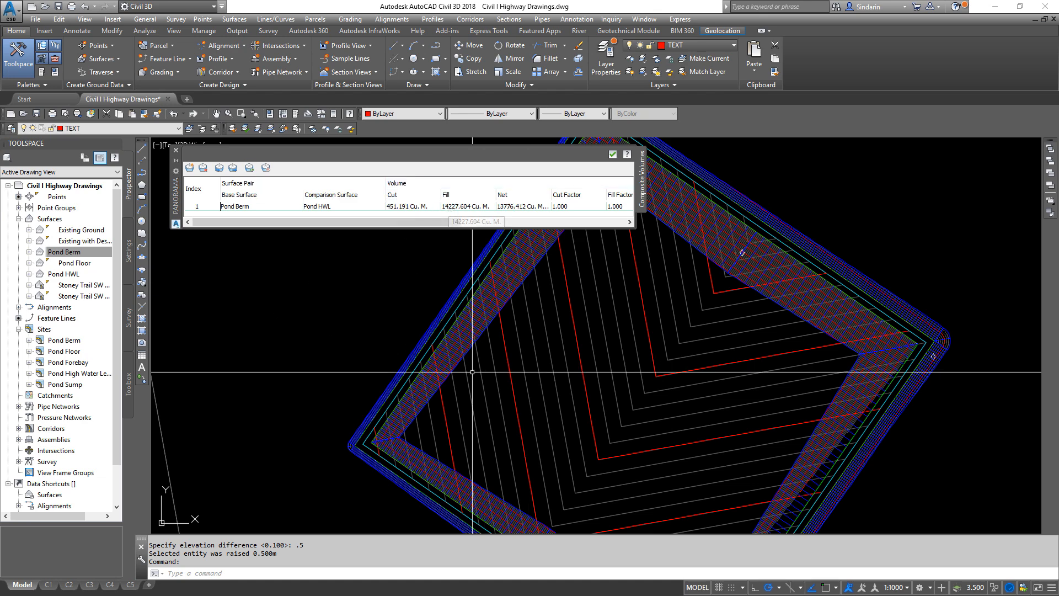
- Raise the Pond Floor feature line a further 0.5 m and rebuild the Pond Berm surface to update the reported volume
{"action": "left_click", "coordinate": [464, 298]}
{"action": "right_click", "coordinate": [610, 347]}
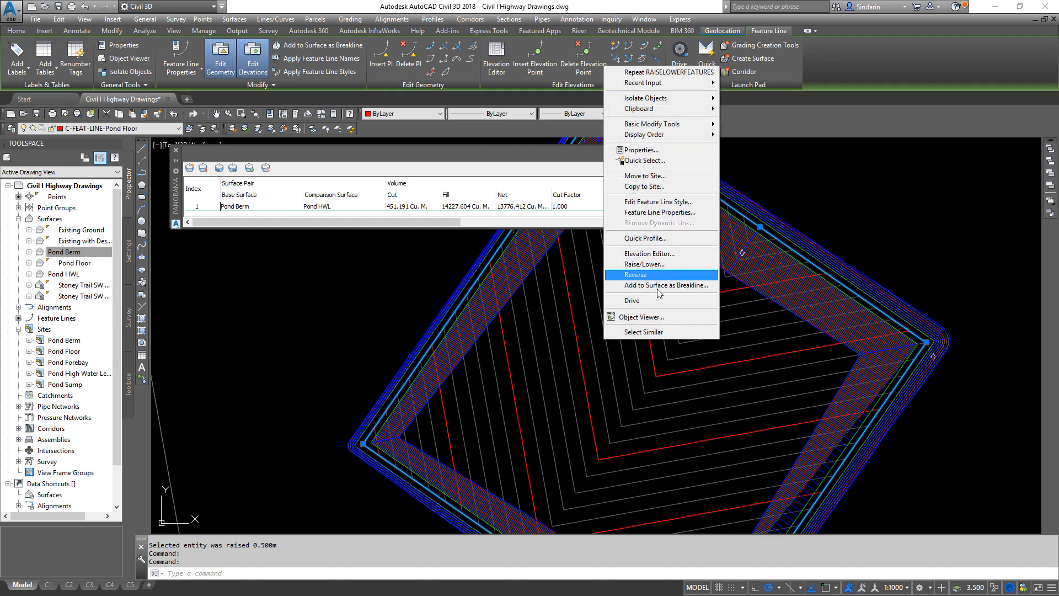
{"action": "left_click", "coordinate": [661, 263]}
{"action": "type", "text": ".5"}
{"action": "key", "text": "Return"}
{"action": "right_click", "coordinate": [75, 251]}
{"action": "left_click", "coordinate": [102, 276]}
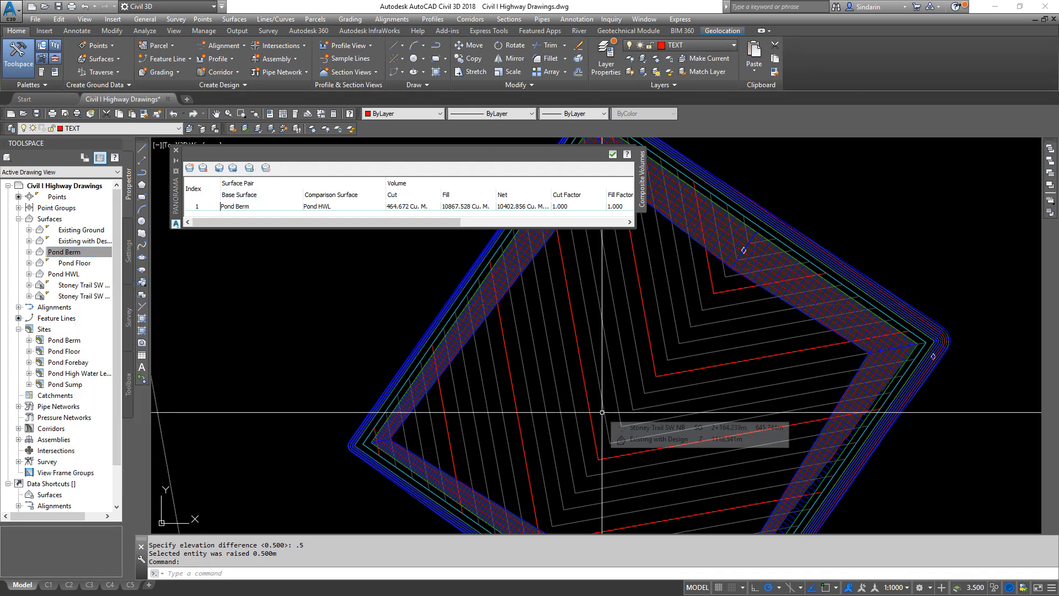
- Examine the grading slope along the pond's southeast side and southern corner
{"action": "scroll", "coordinate": [656, 420], "scroll_direction": "down", "scroll_amount": 2}
{"action": "mouse_move", "coordinate": [655, 420]}
{"action": "middle_mouse_down"}
{"action": "mouse_move", "coordinate": [622, 355]}
{"action": "mouse_move", "coordinate": [717, 364]}
{"action": "mouse_move", "coordinate": [737, 404]}
{"action": "middle_mouse_up"}
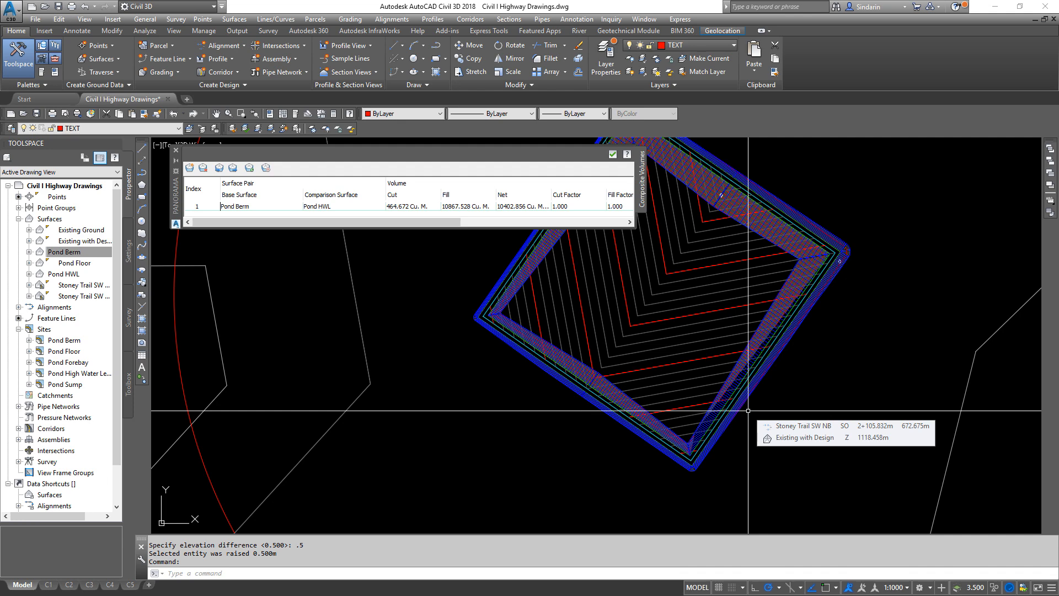
{"action": "scroll", "coordinate": [698, 382], "scroll_direction": "up", "scroll_amount": 6}
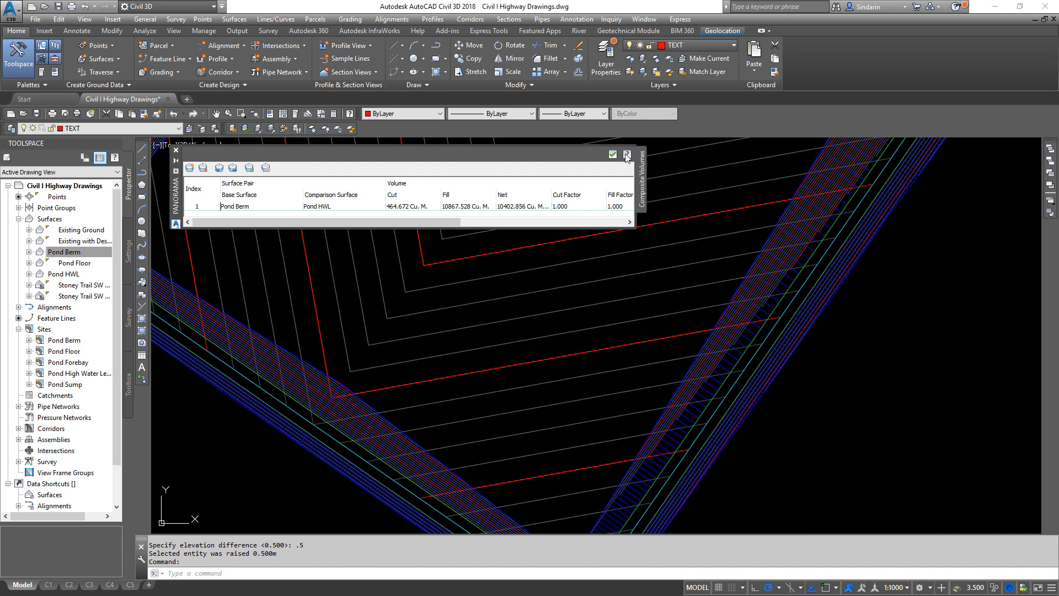
{"action": "scroll", "coordinate": [773, 363], "scroll_direction": "down", "scroll_amount": 5}
{"action": "middle_click_drag", "start_coordinate": [782, 339], "coordinate": [690, 348]}
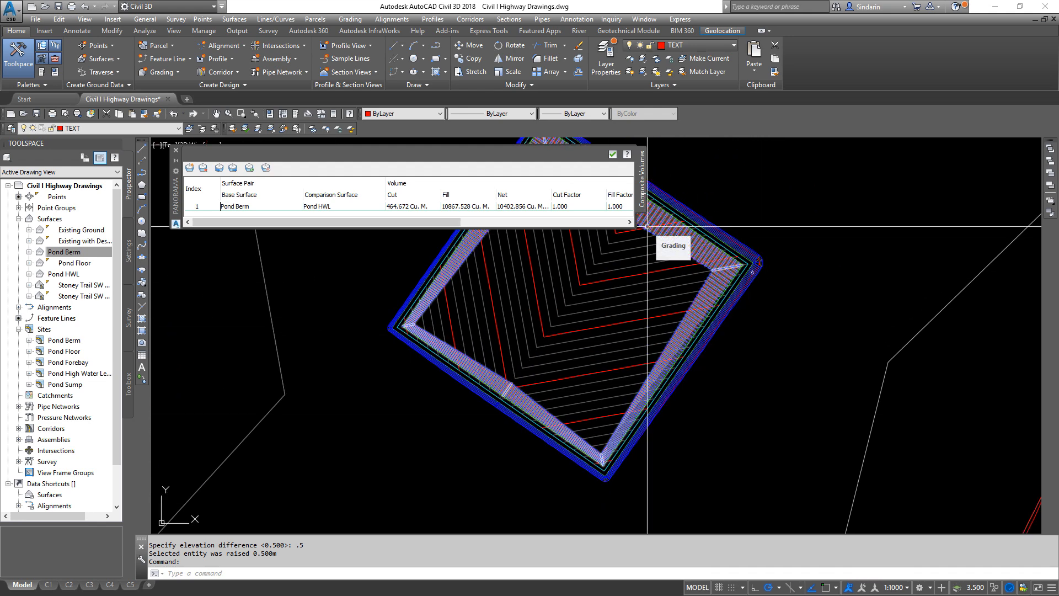
{"action": "scroll", "coordinate": [709, 309], "scroll_direction": "up", "scroll_amount": 4}
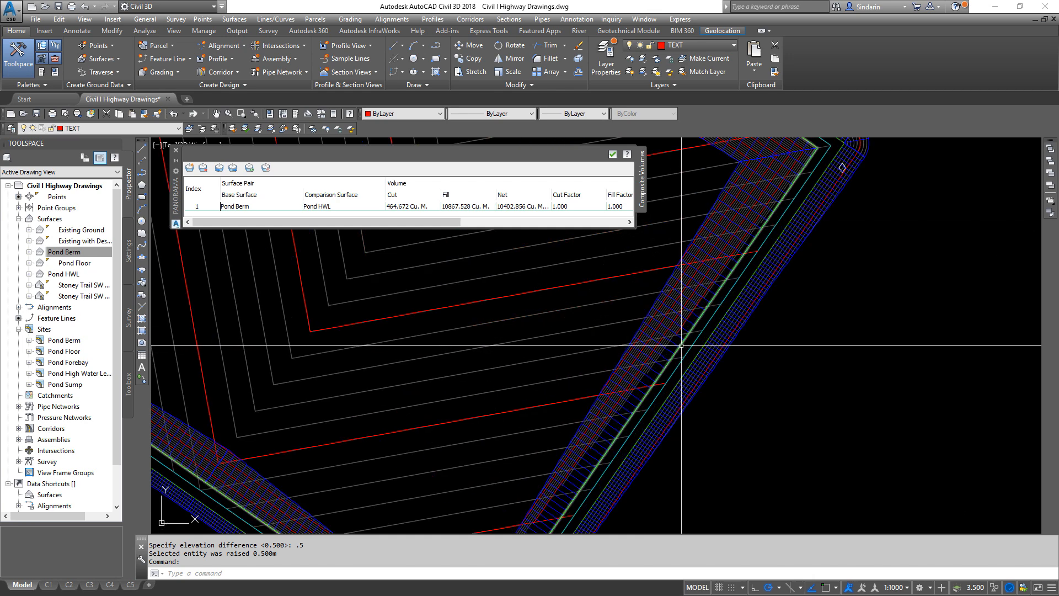
- Insert a PI at the midpoint of the Pond Floor feature line's southeast segment, at elevation 1119.000
{"action": "left_click", "coordinate": [709, 302]}
{"action": "scroll", "coordinate": [709, 302], "scroll_direction": "down", "scroll_amount": 5}
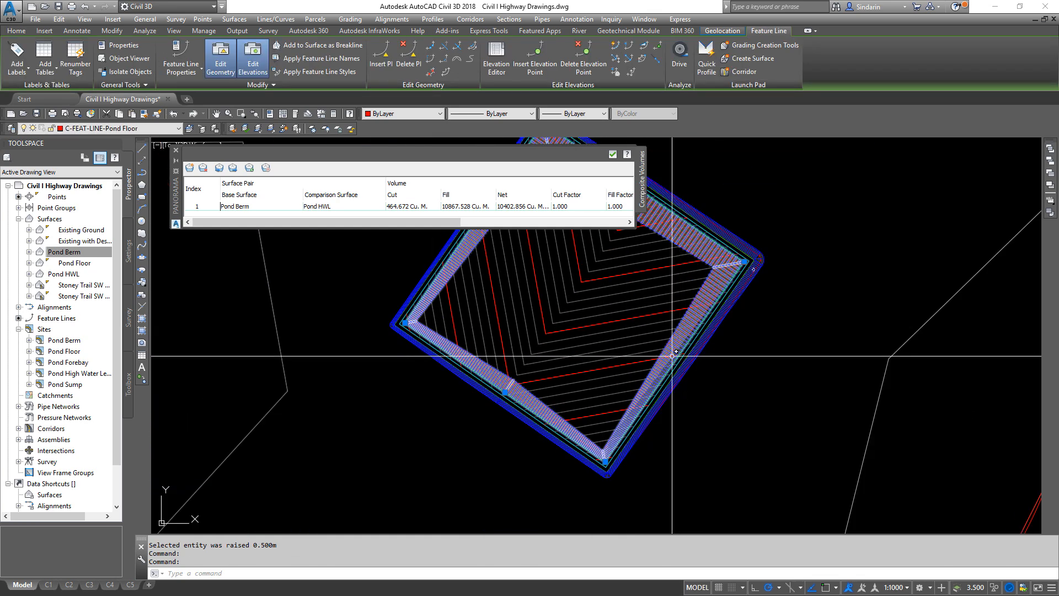
{"action": "scroll", "coordinate": [640, 335], "scroll_direction": "up", "scroll_amount": 2}
{"action": "scroll", "coordinate": [662, 442], "scroll_direction": "up", "scroll_amount": 5}
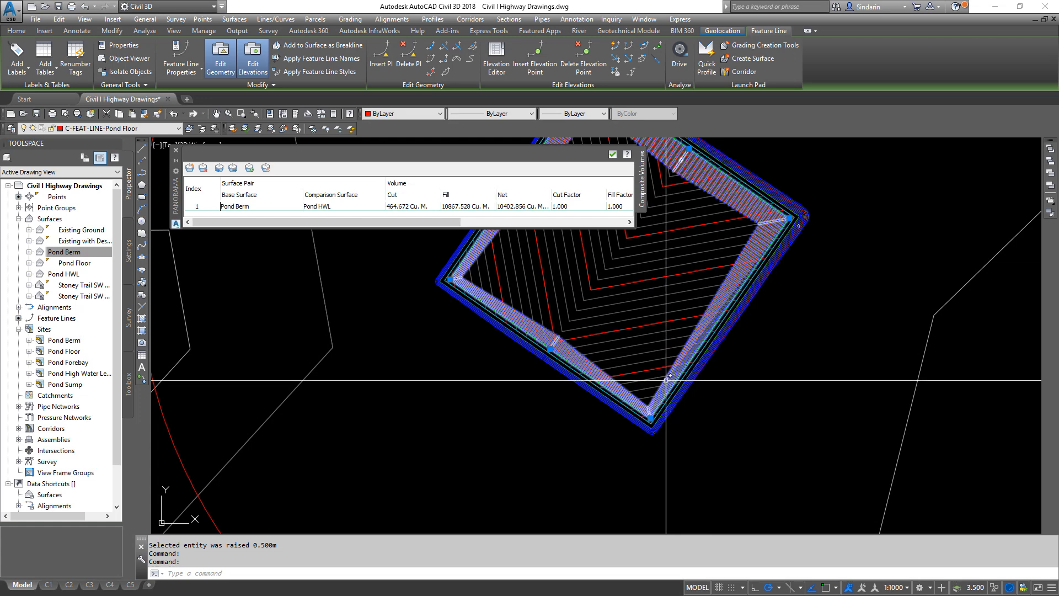
{"action": "scroll", "coordinate": [700, 390], "scroll_direction": "down", "scroll_amount": 3}
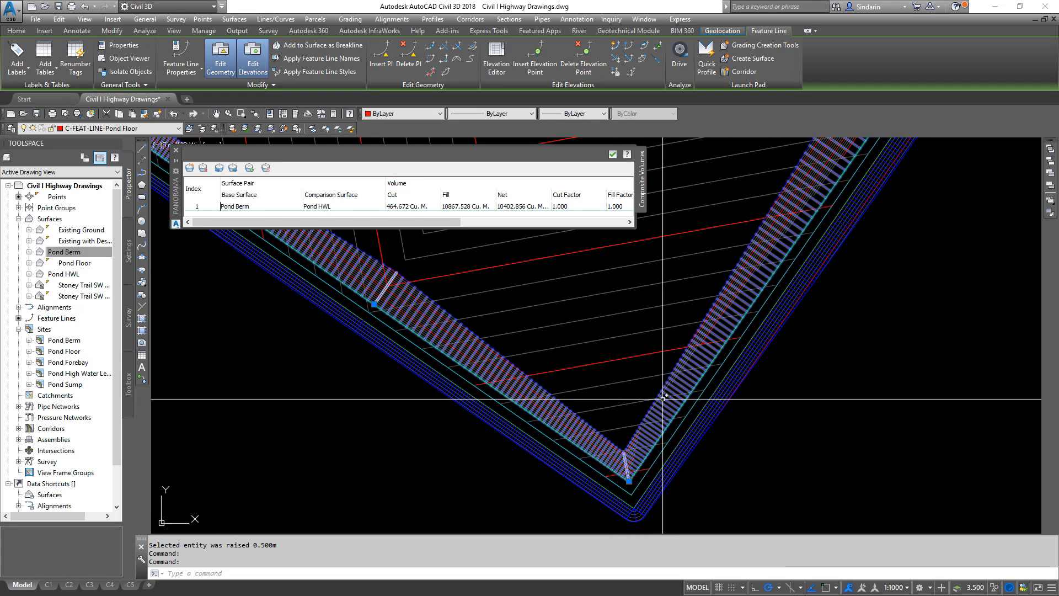
{"action": "scroll", "coordinate": [638, 274], "scroll_direction": "up", "scroll_amount": 5}
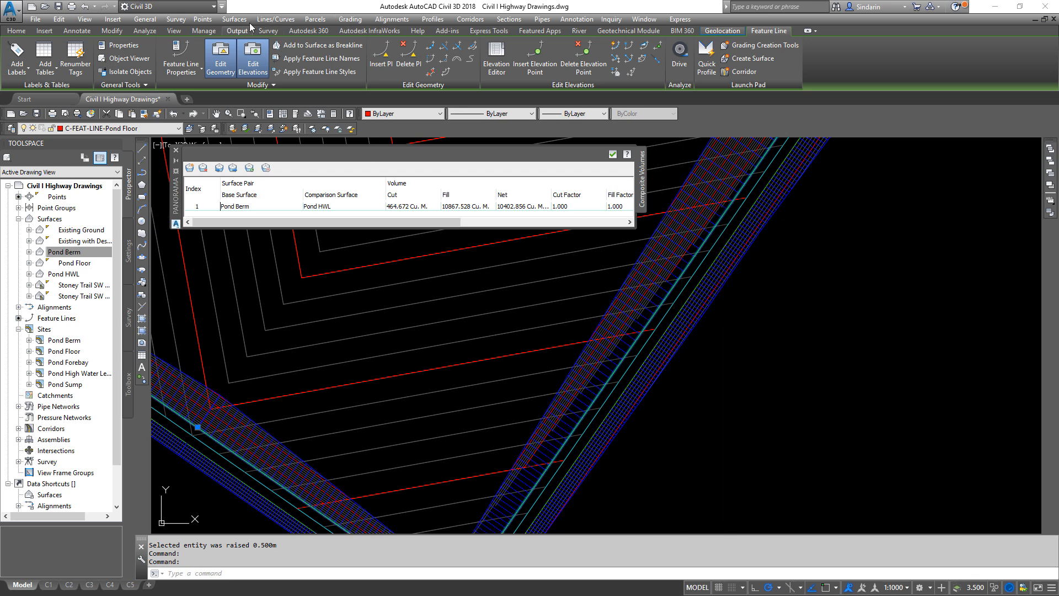
{"action": "left_click", "coordinate": [352, 20]}
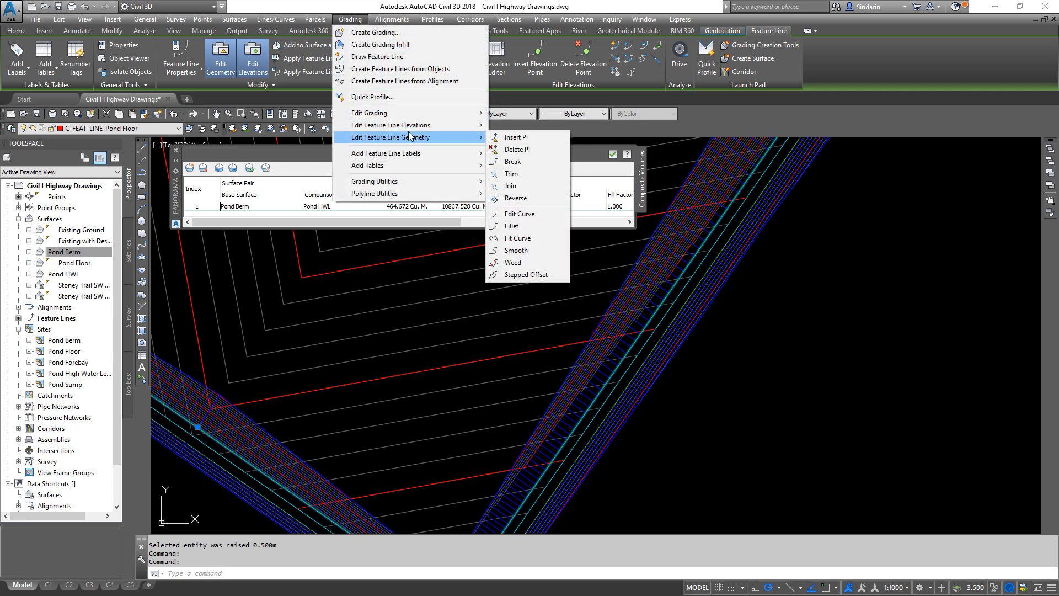
{"action": "left_click", "coordinate": [514, 137]}
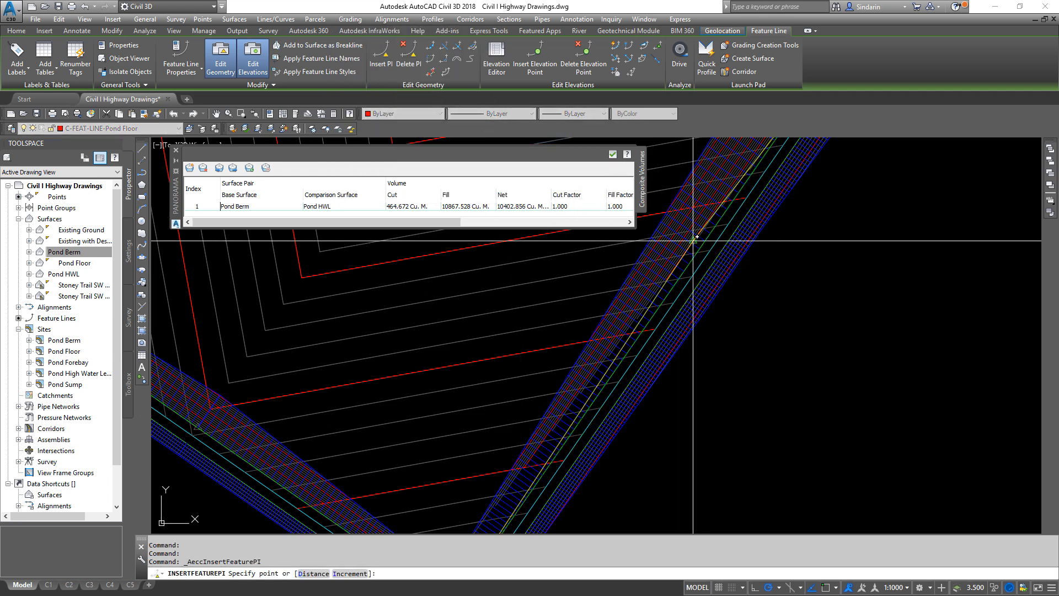
{"action": "right_click", "coordinate": [709, 253], "text": "shift"}
{"action": "left_click", "coordinate": [741, 339]}
{"action": "scroll", "coordinate": [711, 224], "scroll_direction": "up", "scroll_amount": 5}
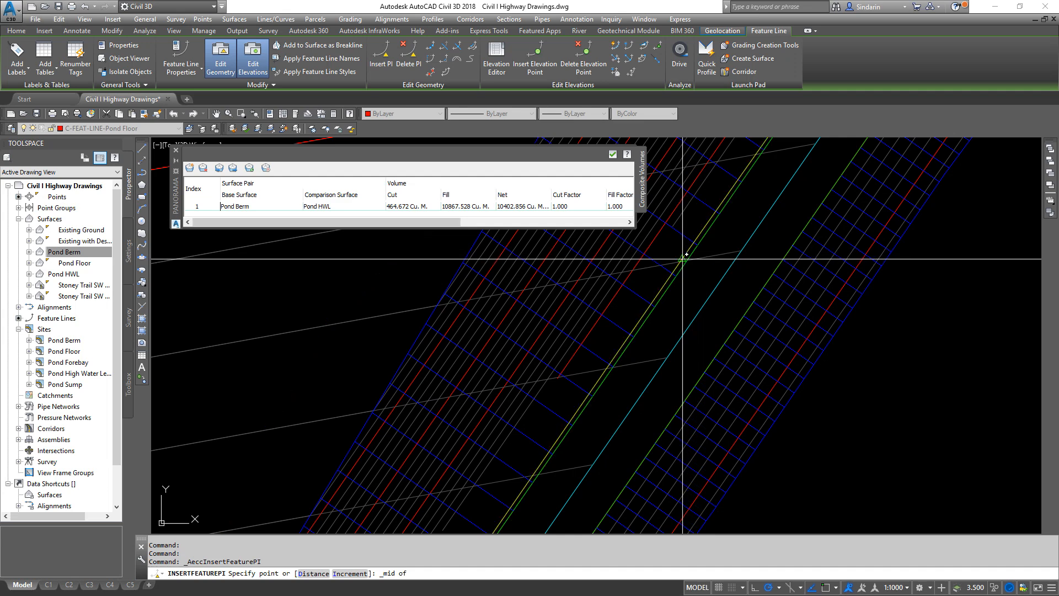
{"action": "left_click", "coordinate": [712, 224]}
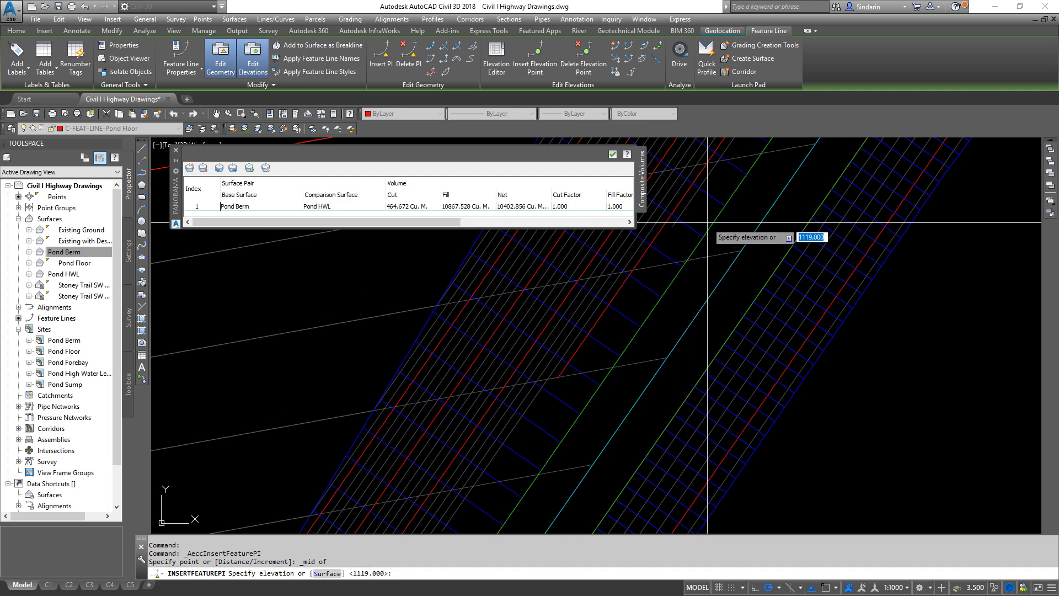
{"action": "scroll", "coordinate": [707, 252], "scroll_direction": "down", "scroll_amount": 3}
{"action": "scroll", "coordinate": [719, 346], "scroll_direction": "down", "scroll_amount": 3}
{"action": "key", "text": "Return"}
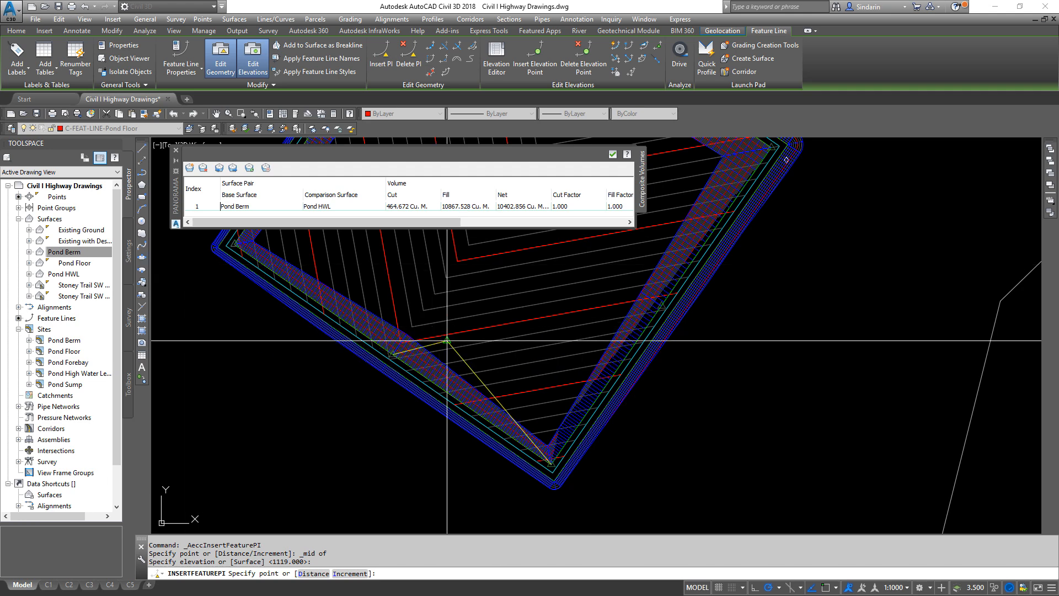
{"action": "key", "text": "Return"}
{"action": "key", "text": "Escape"}
{"action": "key", "text": "Escape"}
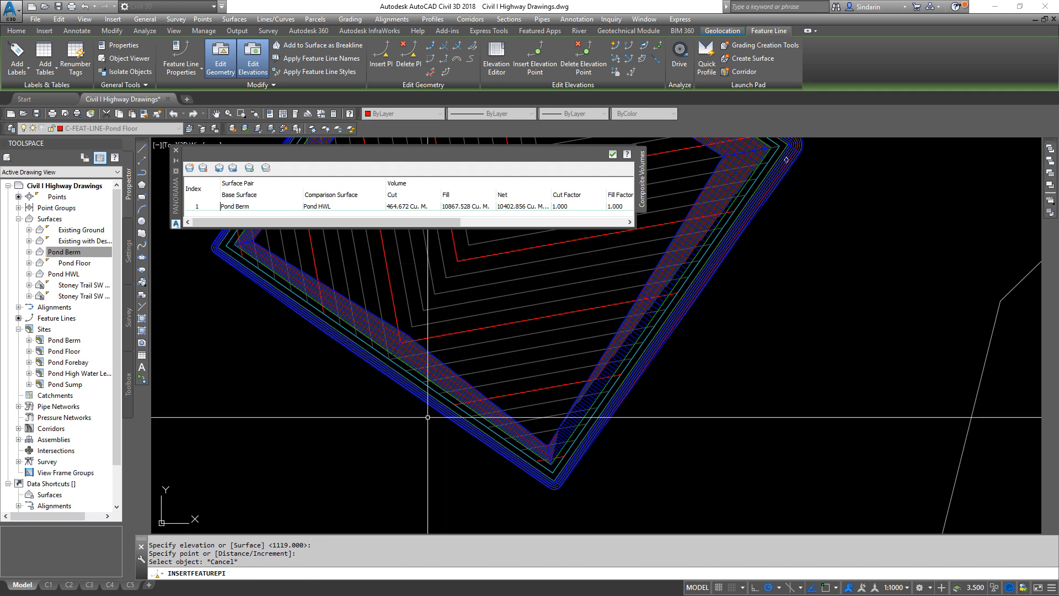
- Rebuild the Pond Berm surface with the new PI and recompute its volume against Pond HWL
{"action": "right_click", "coordinate": [91, 243]}
{"action": "right_click", "coordinate": [88, 252]}
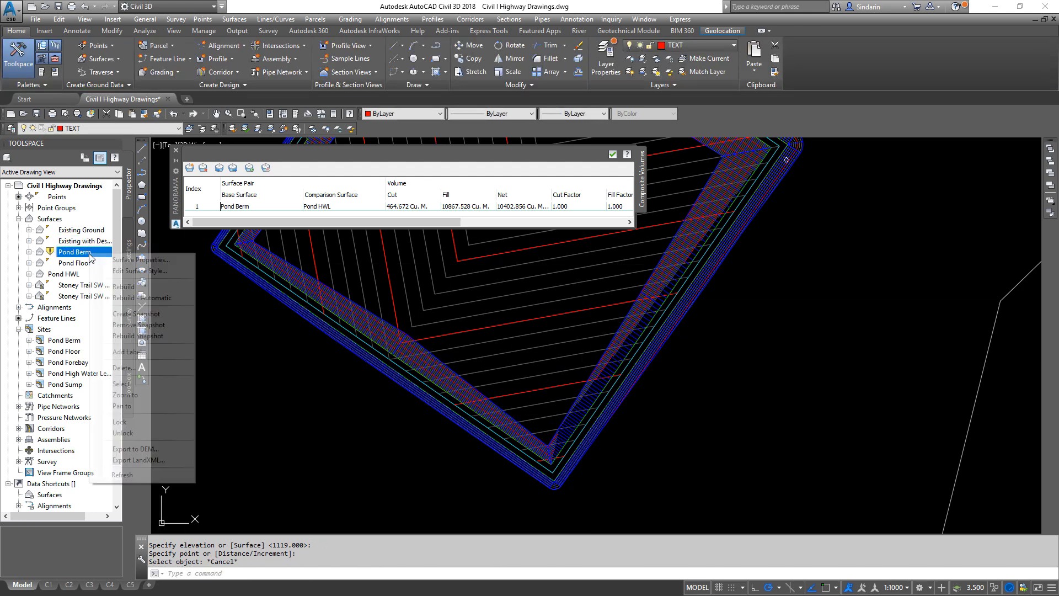
{"action": "left_click", "coordinate": [126, 285]}
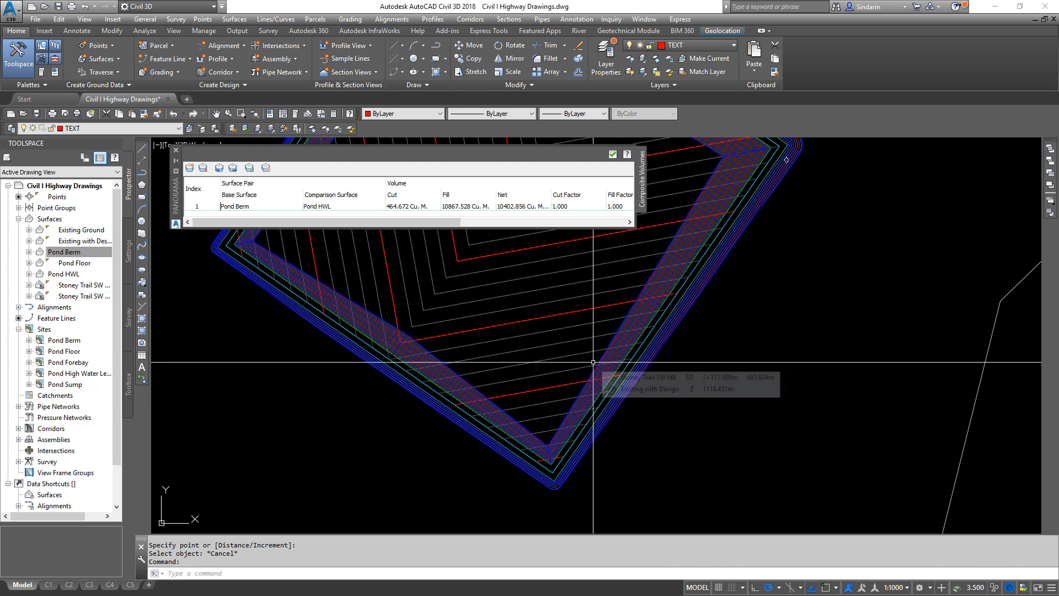
{"action": "left_click", "coordinate": [249, 167]}
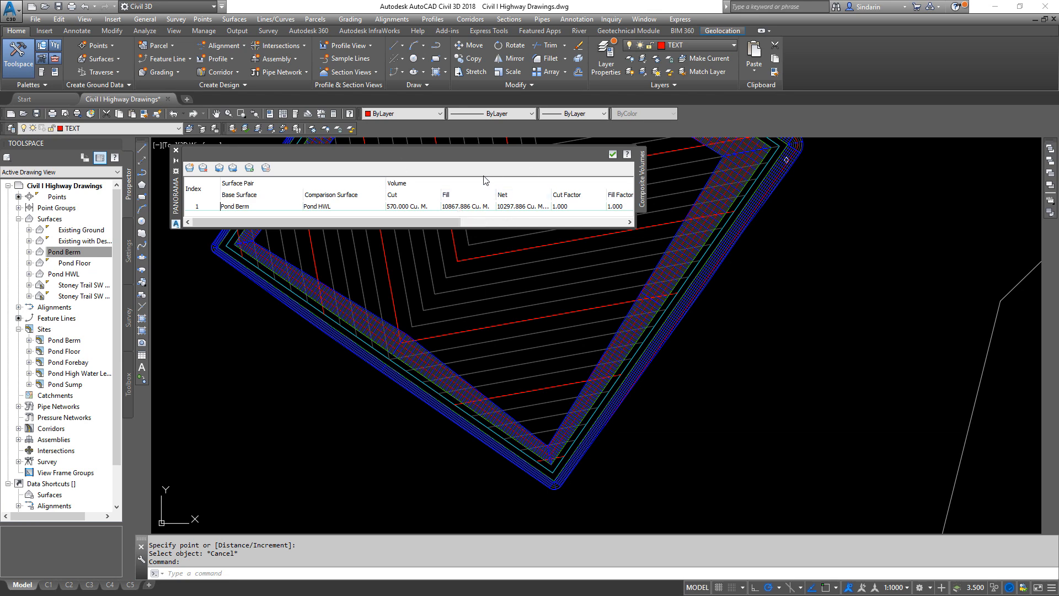
- Select the Pond Berm surface near the pond's eastern corner and open it in the Object Viewer
{"action": "middle_click_drag", "start_coordinate": [536, 322], "coordinate": [563, 426]}
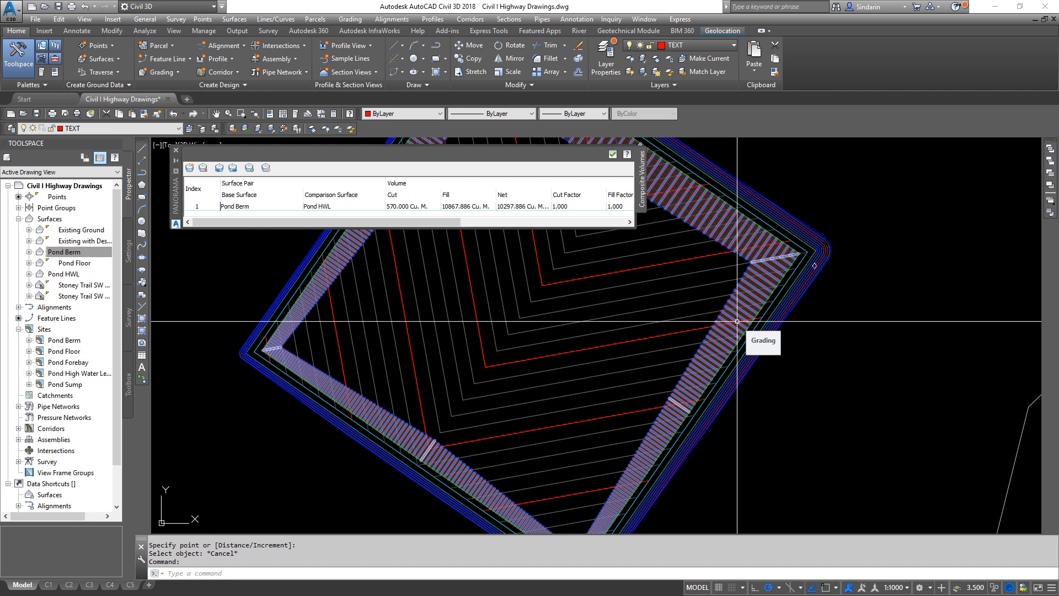
{"action": "scroll", "coordinate": [742, 281], "scroll_direction": "down", "scroll_amount": 3}
{"action": "scroll", "coordinate": [746, 250], "scroll_direction": "down", "scroll_amount": 1}
{"action": "scroll", "coordinate": [775, 362], "scroll_direction": "up", "scroll_amount": 6}
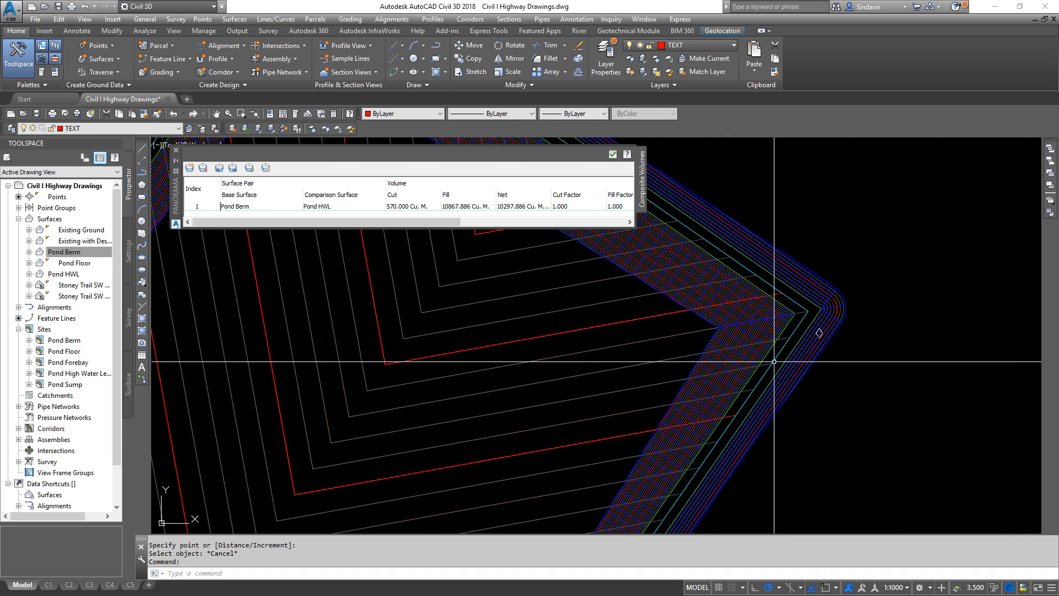
{"action": "scroll", "coordinate": [774, 362], "scroll_direction": "up", "scroll_amount": 2}
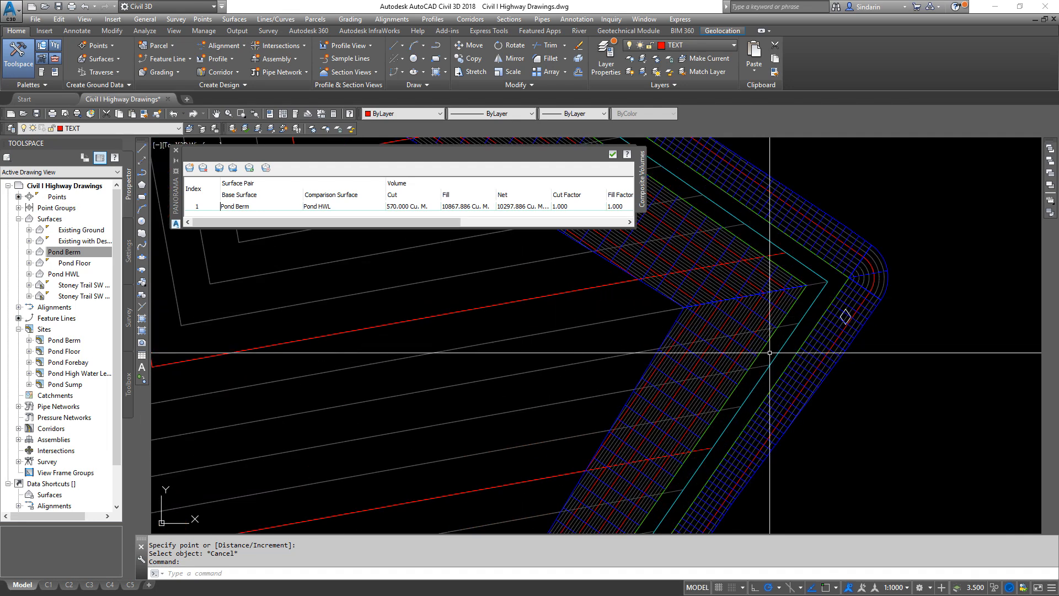
{"action": "left_click", "coordinate": [764, 325]}
{"action": "right_click", "coordinate": [764, 326]}
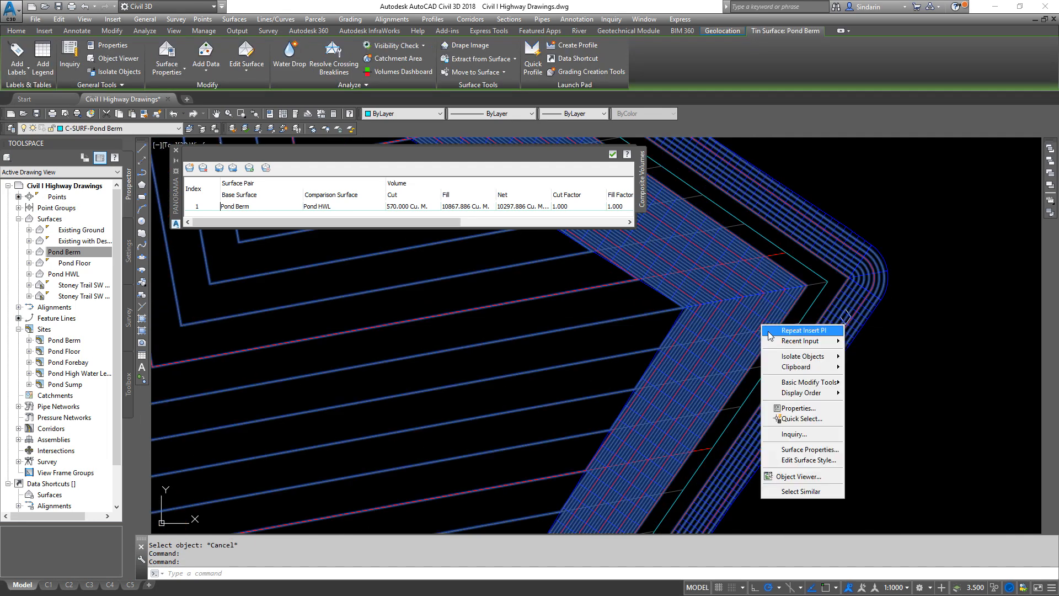
{"action": "left_click", "coordinate": [799, 476]}
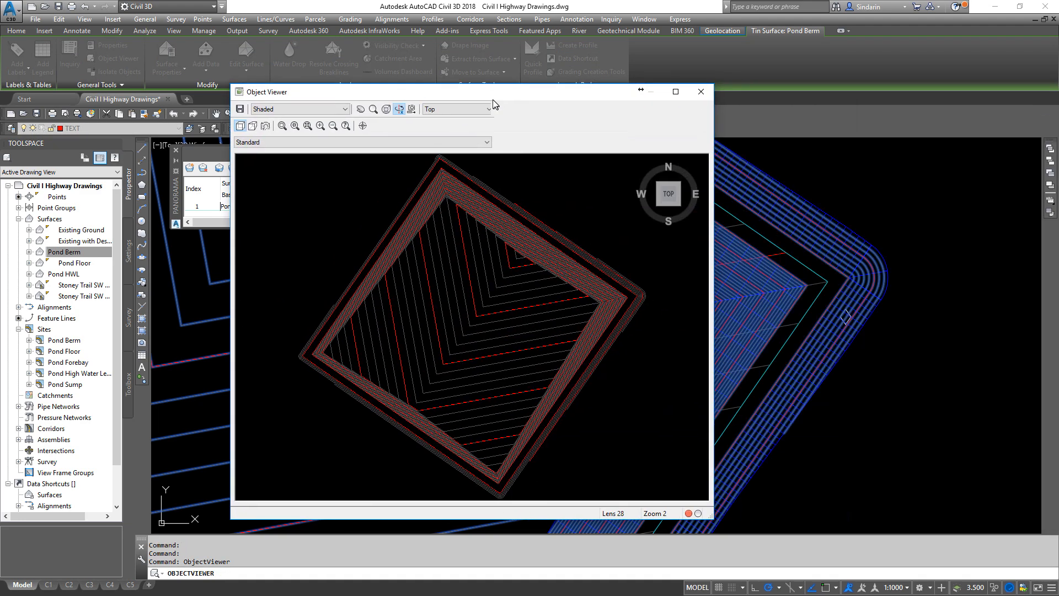
- Examine the Pond Berm surface's side slopes, corners and floor in 3D from several angles, and close the viewer
{"action": "mouse_move", "coordinate": [451, 429]}
{"action": "left_mouse_down"}
{"action": "mouse_move", "coordinate": [407, 284]}
{"action": "mouse_move", "coordinate": [612, 263]}
{"action": "left_mouse_up"}
{"action": "left_click_drag", "start_coordinate": [381, 434], "coordinate": [470, 261]}
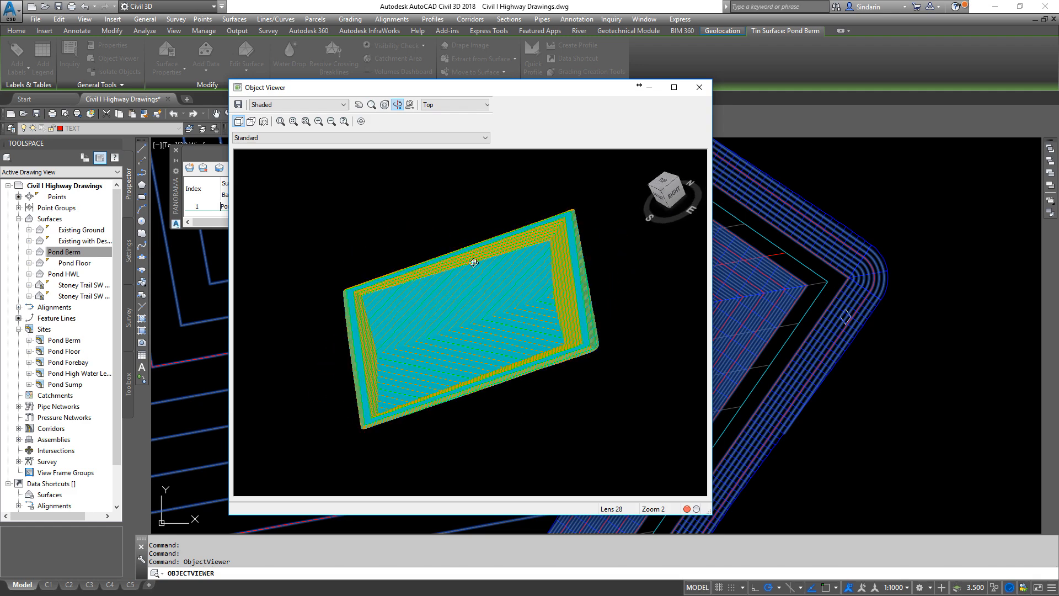
{"action": "left_click_drag", "start_coordinate": [444, 314], "coordinate": [580, 321]}
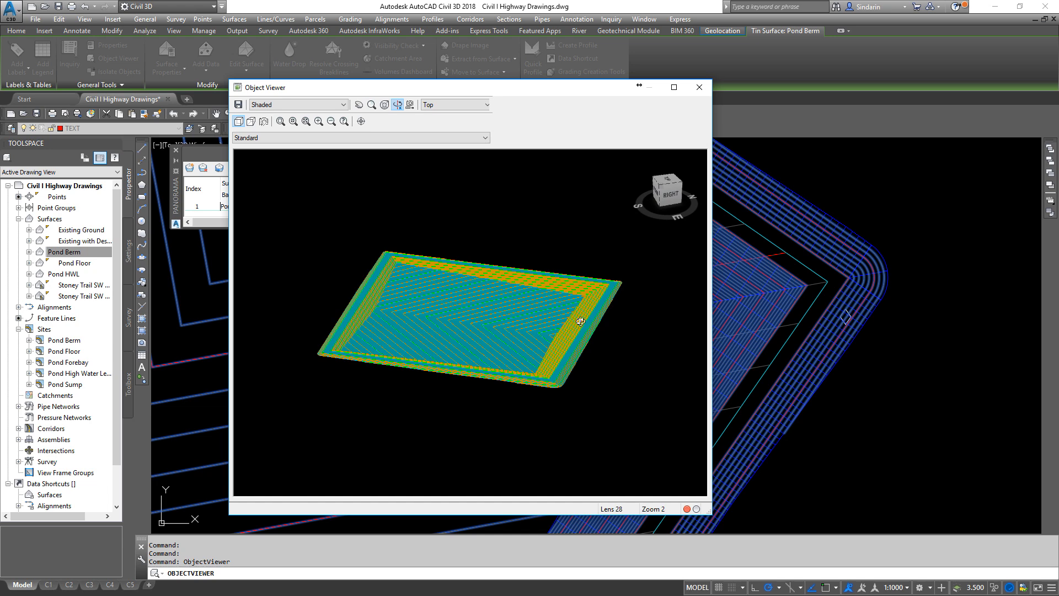
{"action": "left_click_drag", "start_coordinate": [580, 322], "coordinate": [453, 386]}
{"action": "scroll", "coordinate": [622, 341], "scroll_direction": "up", "scroll_amount": 5}
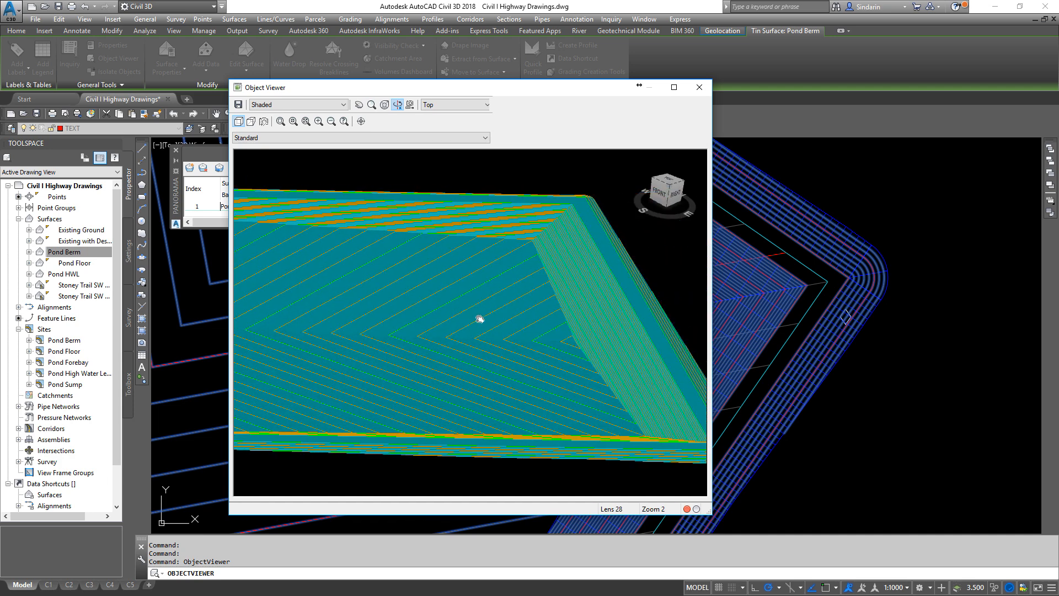
{"action": "scroll", "coordinate": [547, 314], "scroll_direction": "up", "scroll_amount": 3}
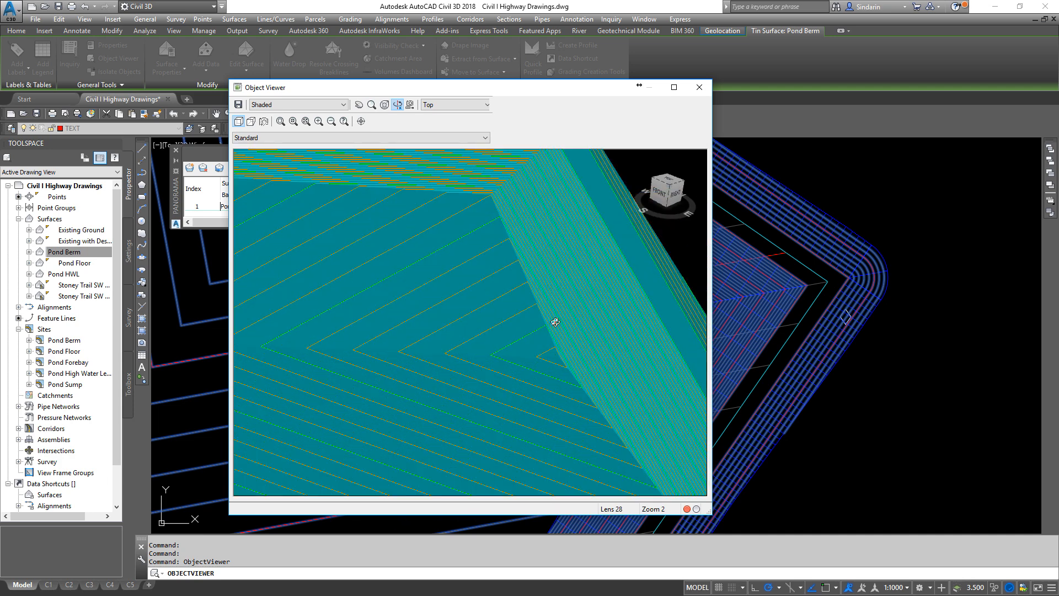
{"action": "scroll", "coordinate": [579, 335], "scroll_direction": "down", "scroll_amount": 5}
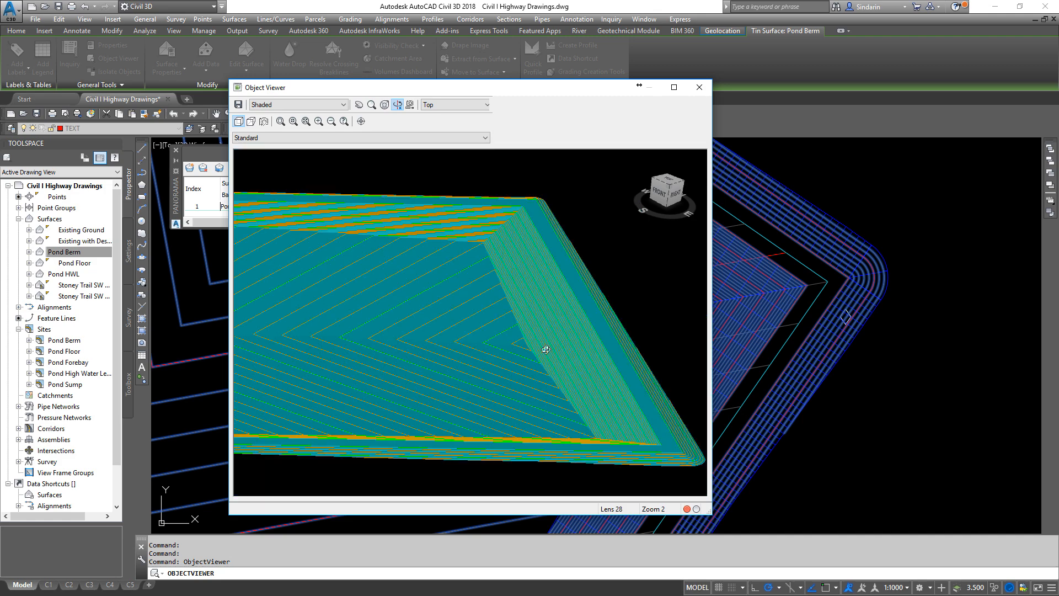
{"action": "left_click_drag", "start_coordinate": [619, 380], "coordinate": [416, 298]}
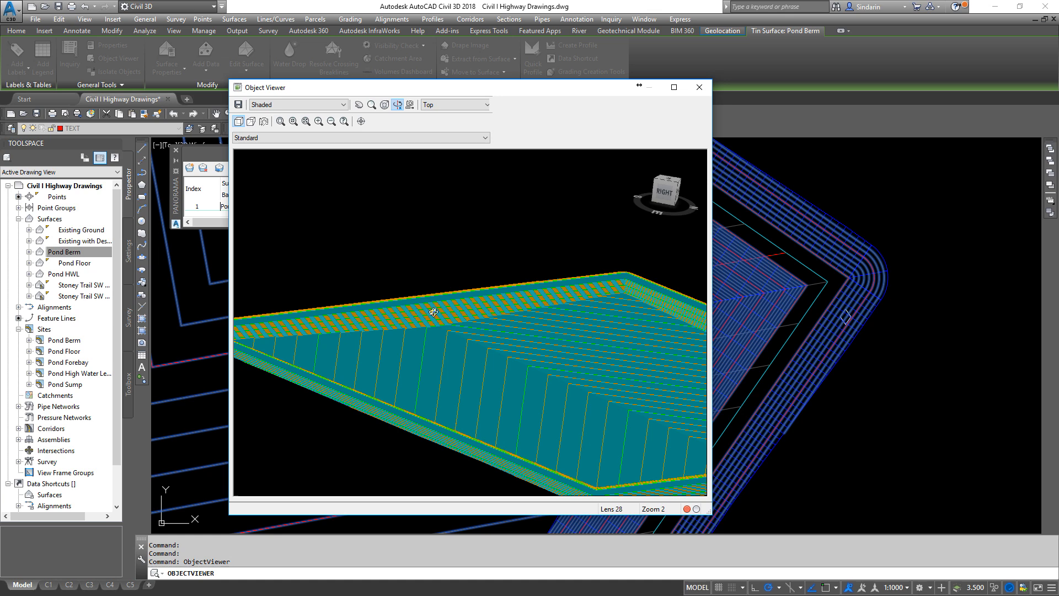
{"action": "scroll", "coordinate": [471, 345], "scroll_direction": "down", "scroll_amount": 2}
{"action": "right_click", "coordinate": [490, 330]}
{"action": "left_click", "coordinate": [508, 333]}
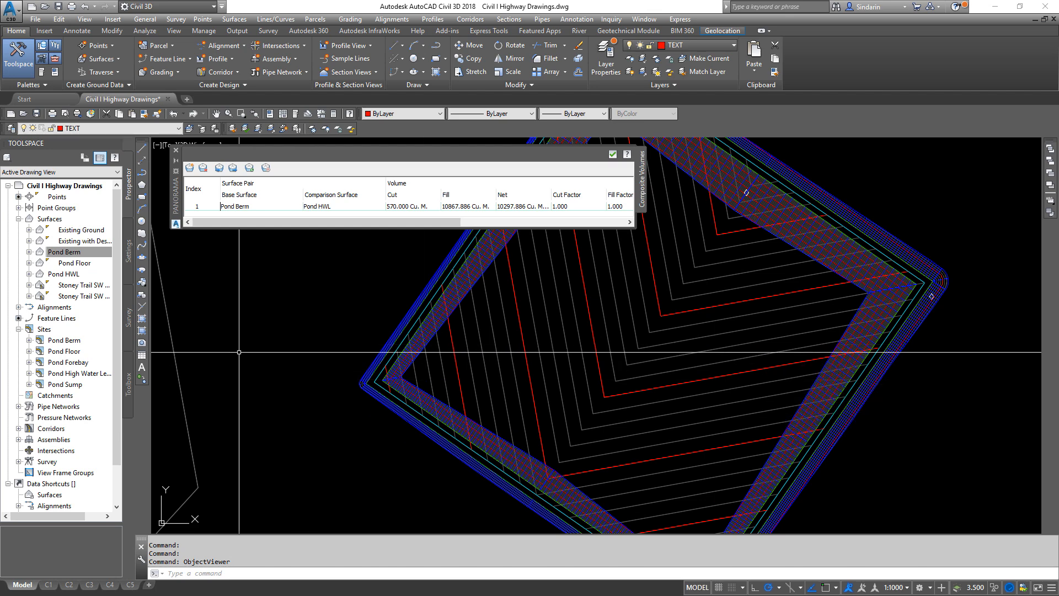
- Rebuild the Pond HWL surface
{"action": "left_click", "coordinate": [70, 252]}
{"action": "right_click", "coordinate": [74, 273]}
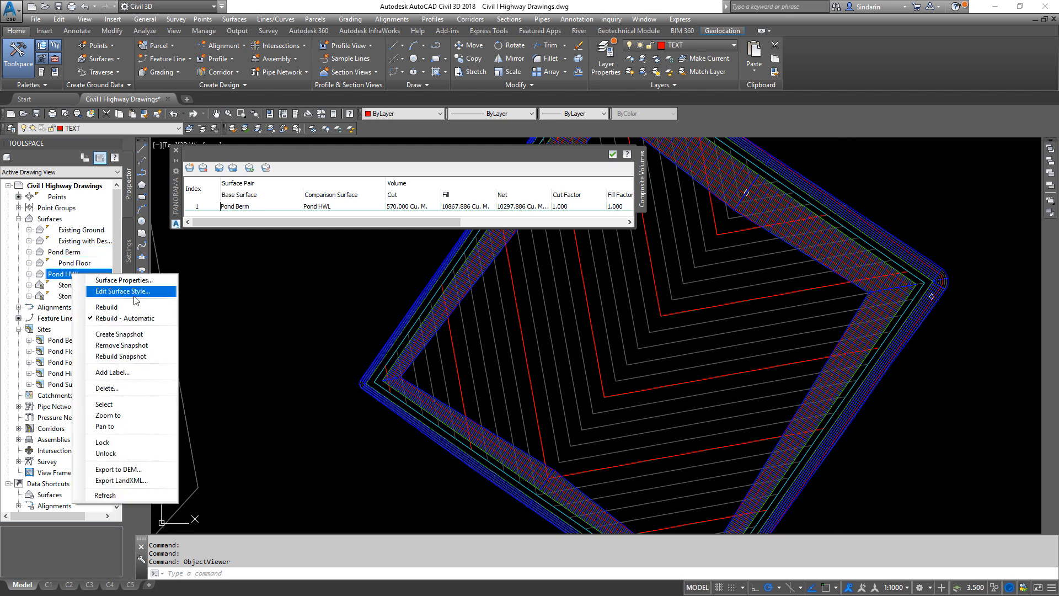
{"action": "left_click", "coordinate": [110, 305]}
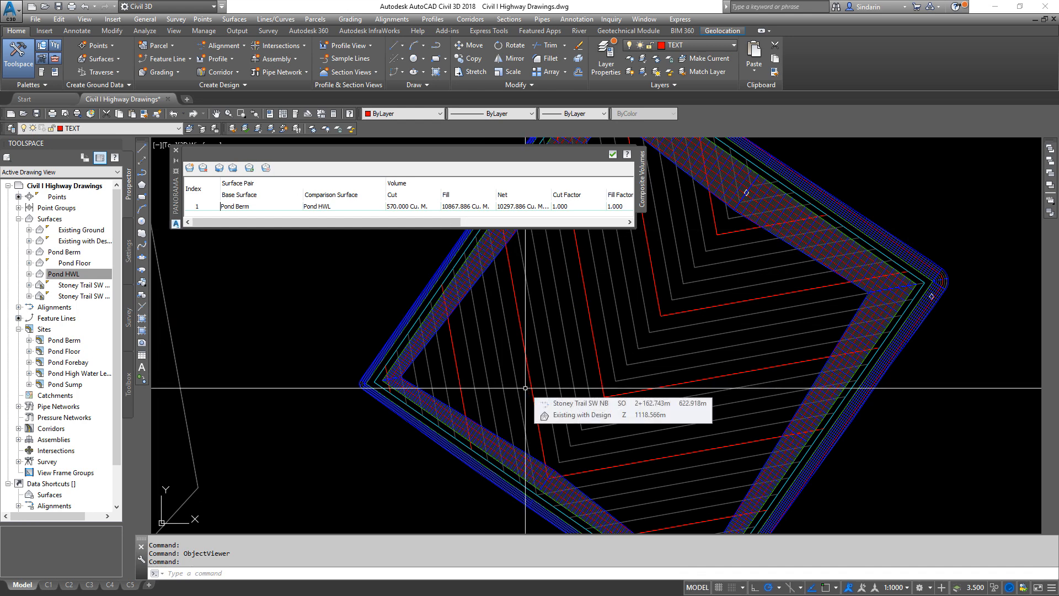
- Check the surface elevations inside the pond and examine the side grading along its southwest side and eastern corner
{"action": "mouse_move", "coordinate": [525, 389]}
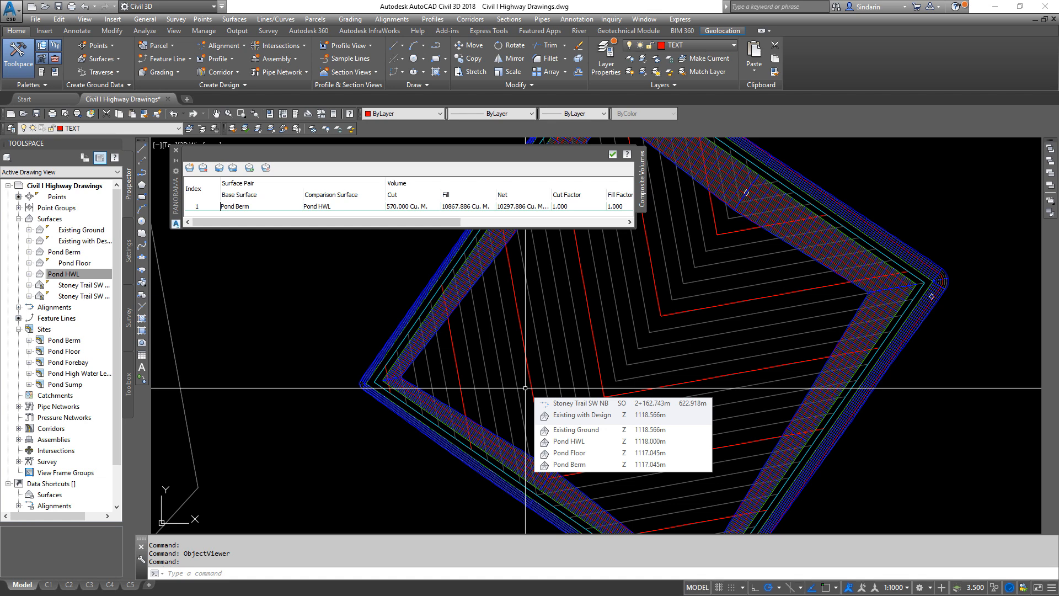
{"action": "scroll", "coordinate": [553, 350], "scroll_direction": "up", "scroll_amount": 4}
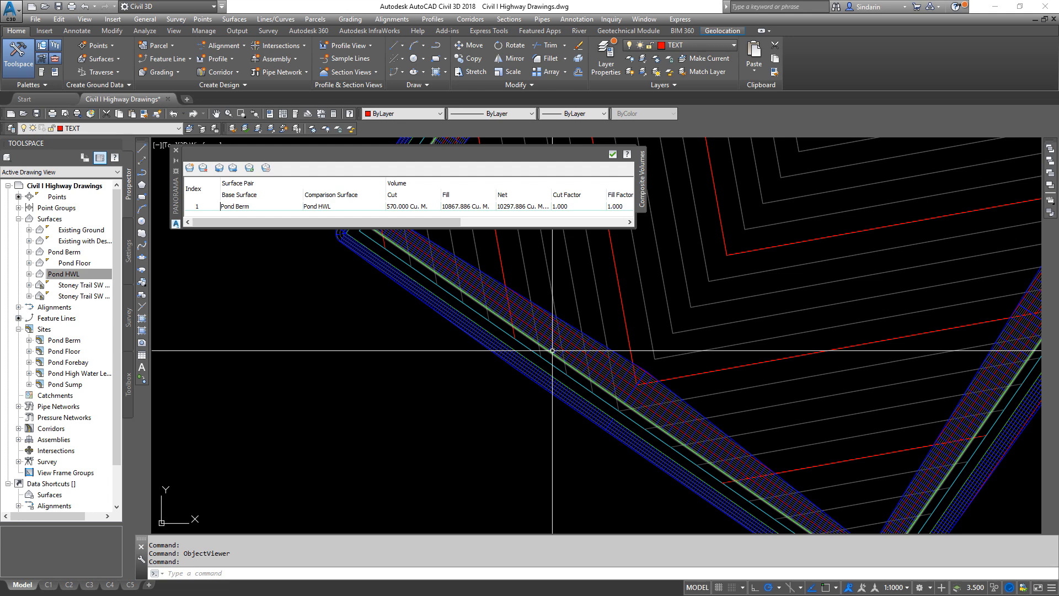
{"action": "scroll", "coordinate": [672, 337], "scroll_direction": "down", "scroll_amount": 5}
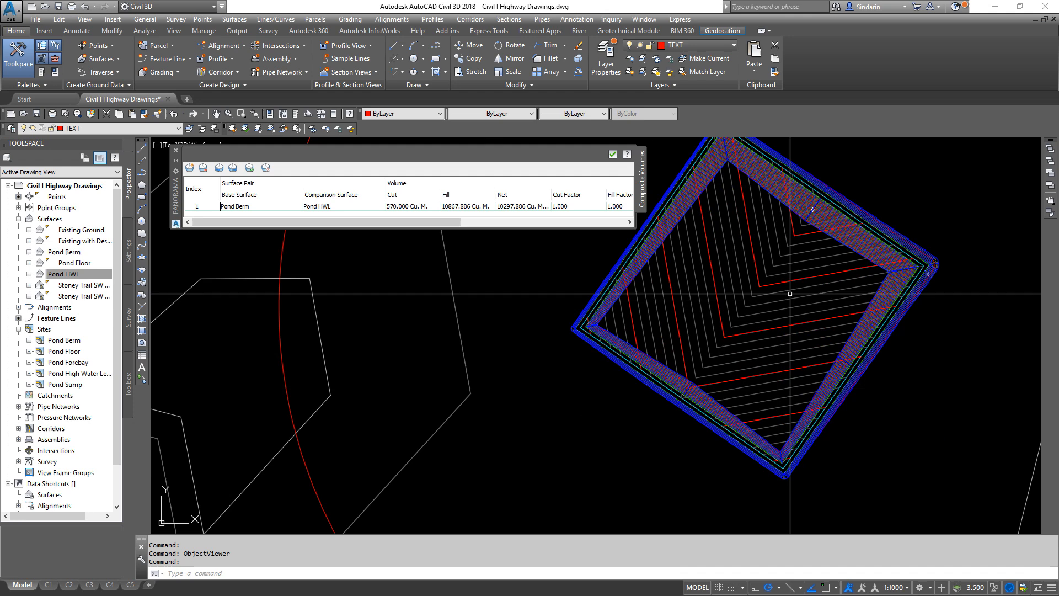
{"action": "mouse_move", "coordinate": [672, 338]}
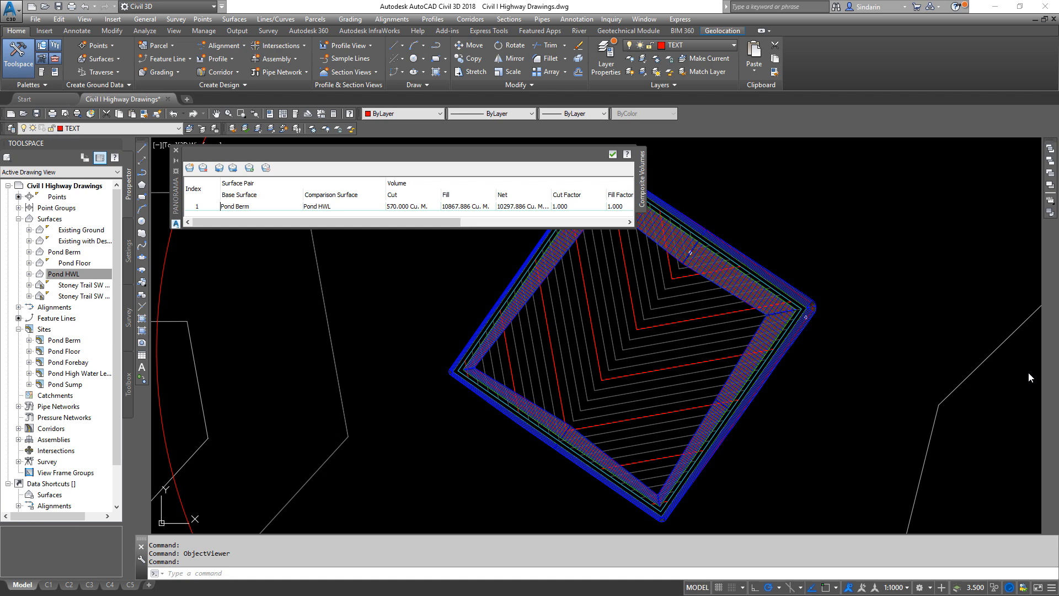
{"action": "scroll", "coordinate": [790, 304], "scroll_direction": "up", "scroll_amount": 8}
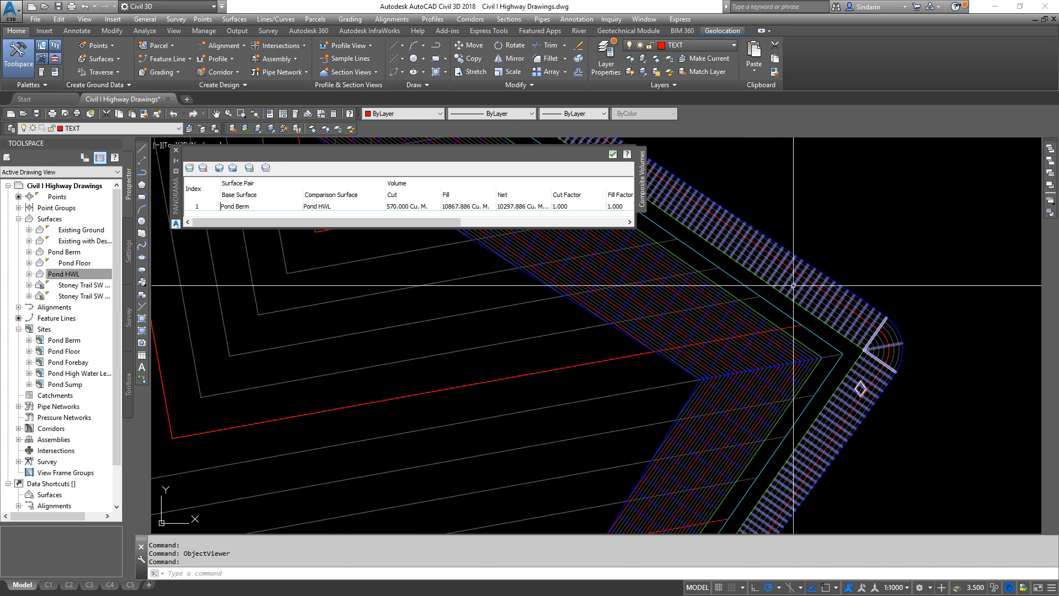
{"action": "middle_click_drag", "start_coordinate": [894, 458], "coordinate": [907, 462]}
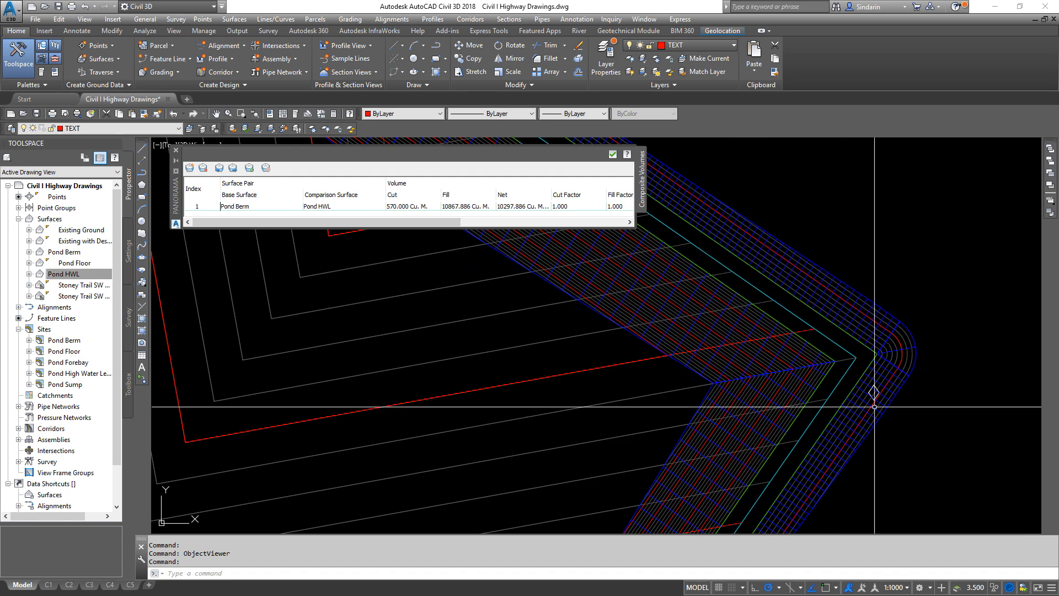
{"action": "scroll", "coordinate": [887, 345], "scroll_direction": "up", "scroll_amount": 3}
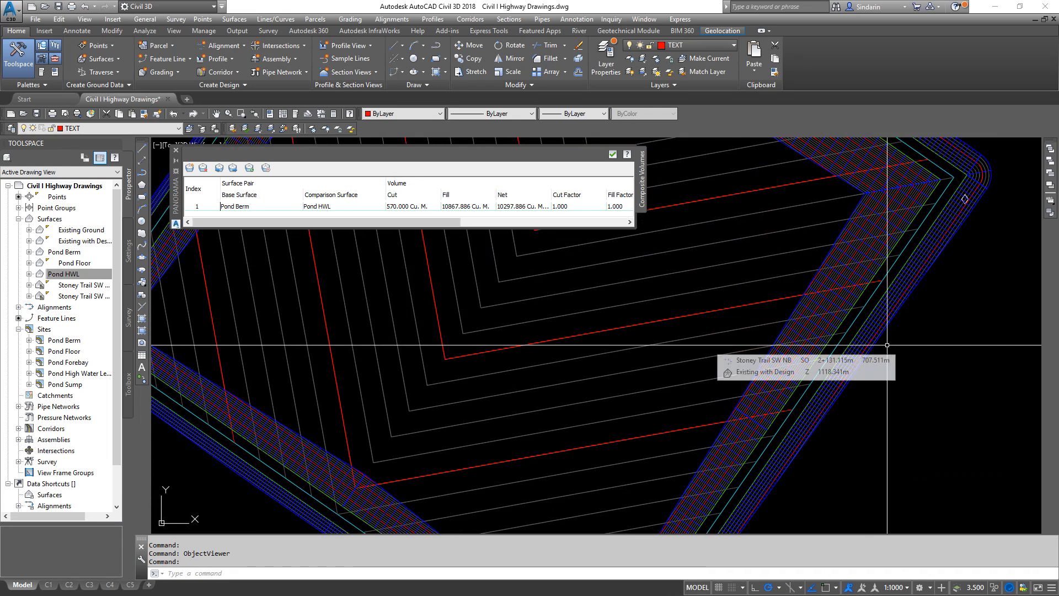
{"action": "middle_click_drag", "start_coordinate": [784, 290], "coordinate": [784, 414]}
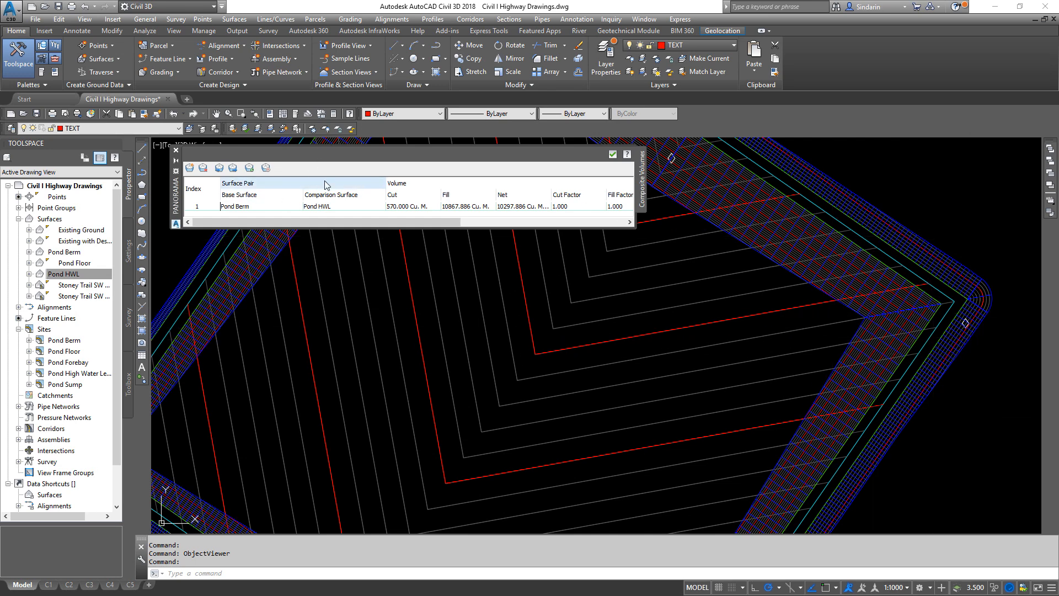
- Check the Pond Floor surface elevation mid-pond and examine the floor contours, side grading and rounded berm at the eastern corner
{"action": "scroll", "coordinate": [619, 337], "scroll_direction": "down", "scroll_amount": 2}
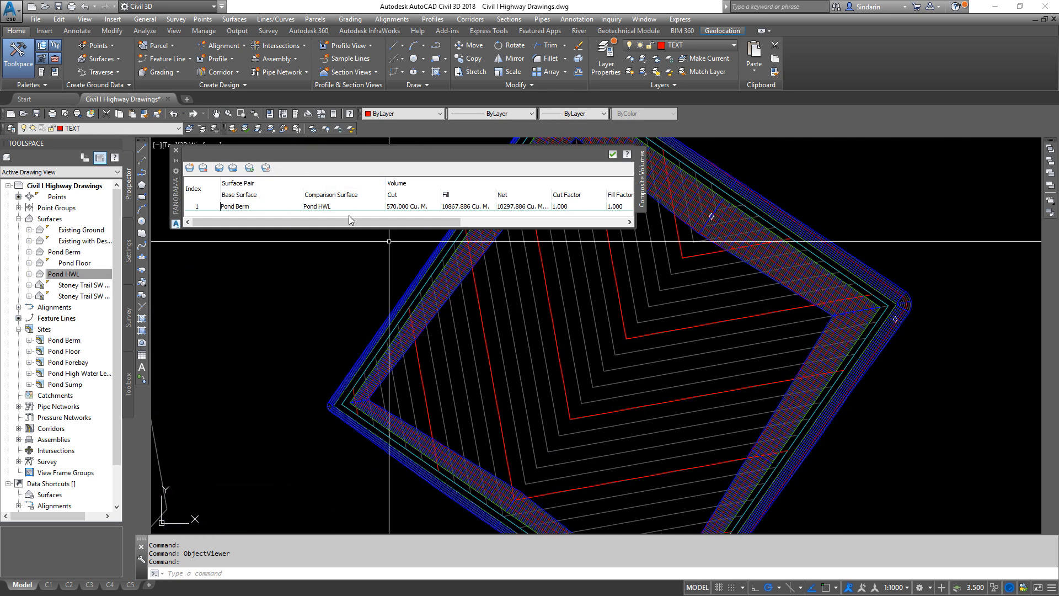
{"action": "mouse_move", "coordinate": [591, 375]}
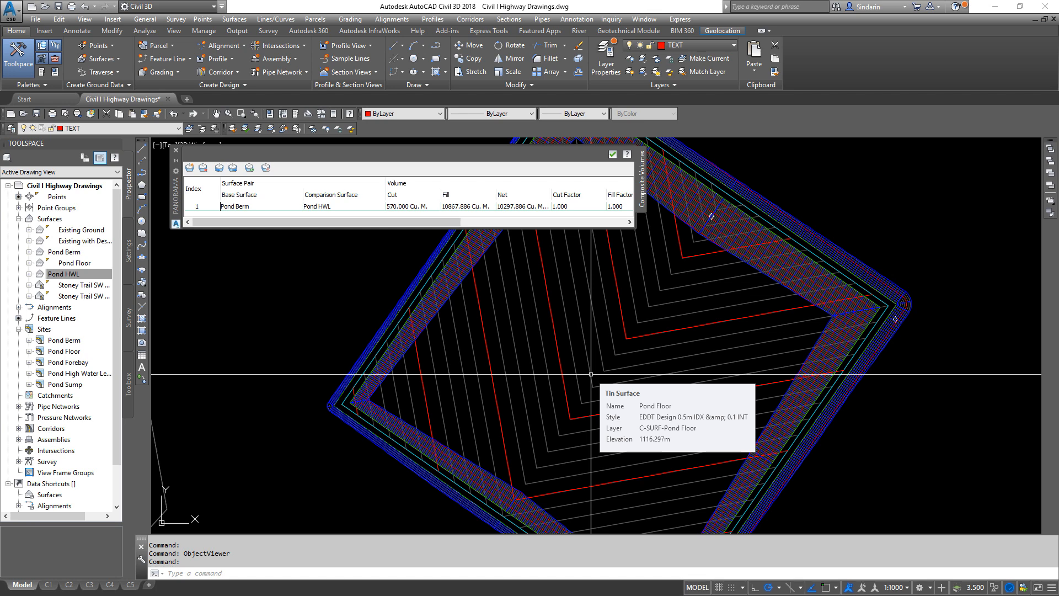
{"action": "scroll", "coordinate": [916, 286], "scroll_direction": "up", "scroll_amount": 4}
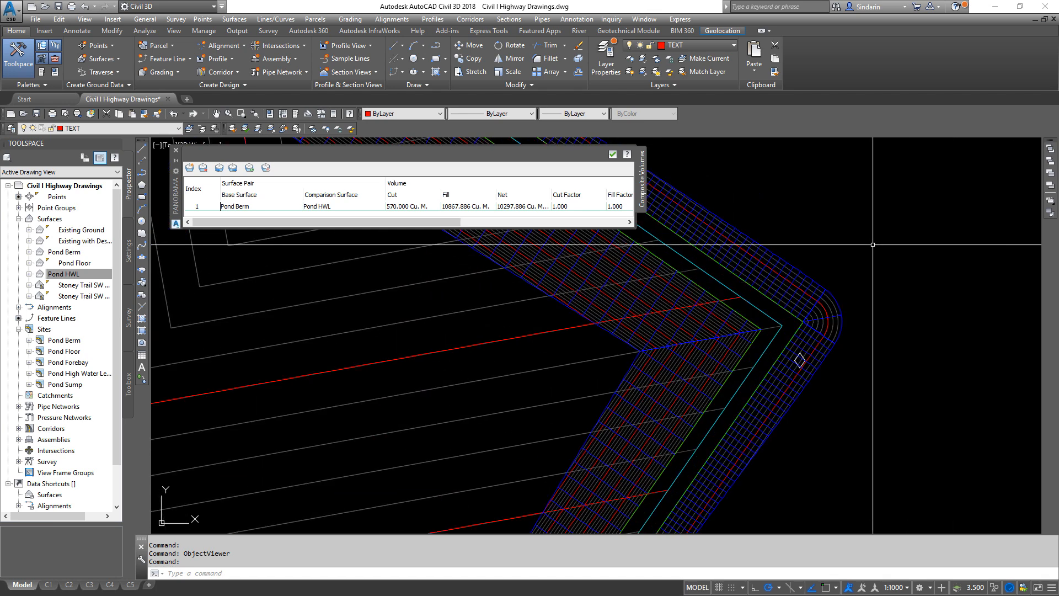
{"action": "scroll", "coordinate": [824, 303], "scroll_direction": "up", "scroll_amount": 2}
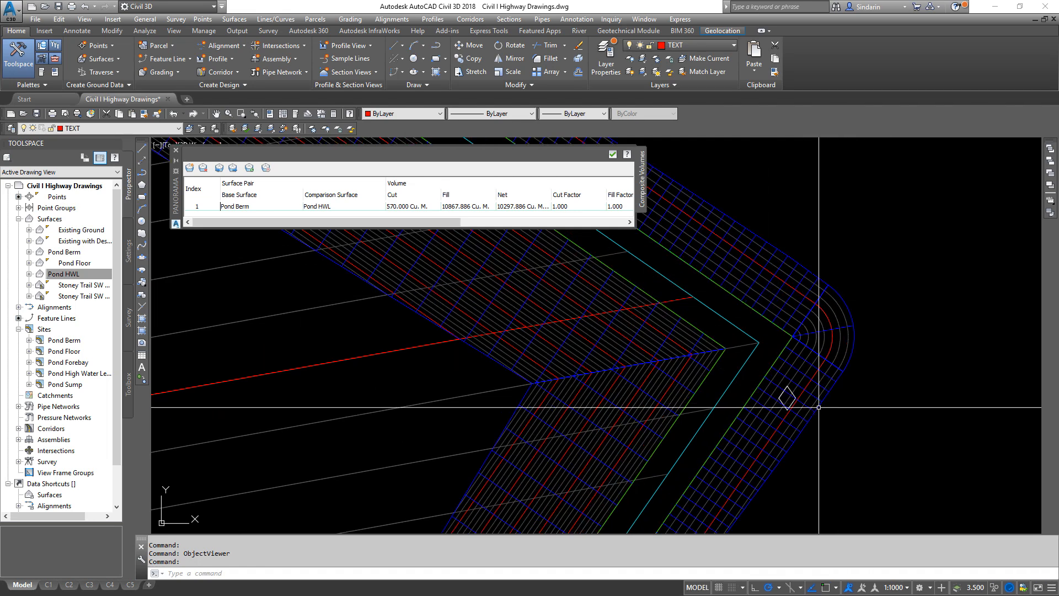
{"action": "scroll", "coordinate": [868, 391], "scroll_direction": "down", "scroll_amount": 4}
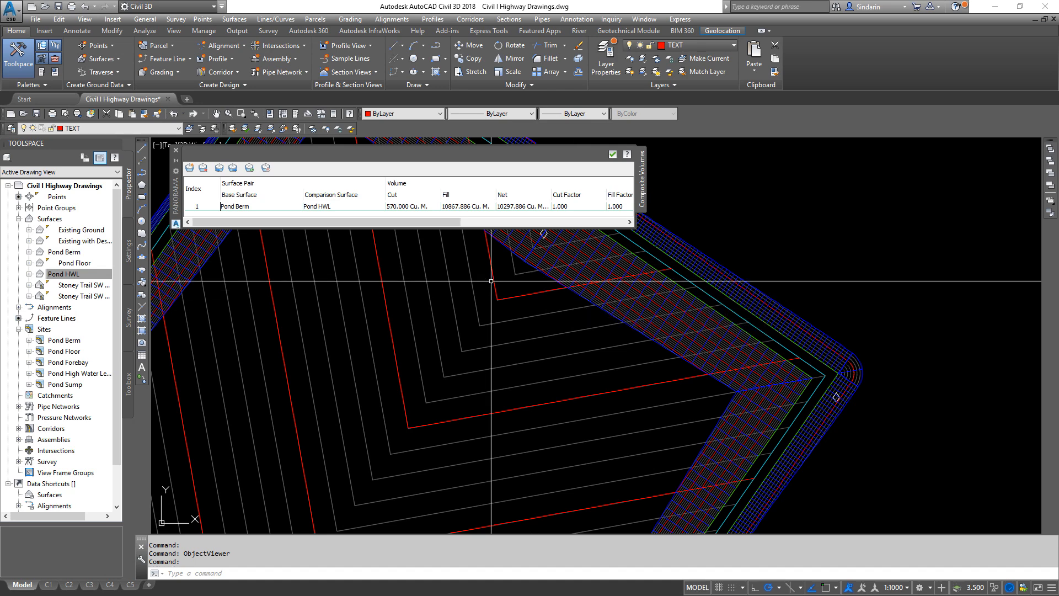
{"action": "scroll", "coordinate": [847, 353], "scroll_direction": "down", "scroll_amount": 5}
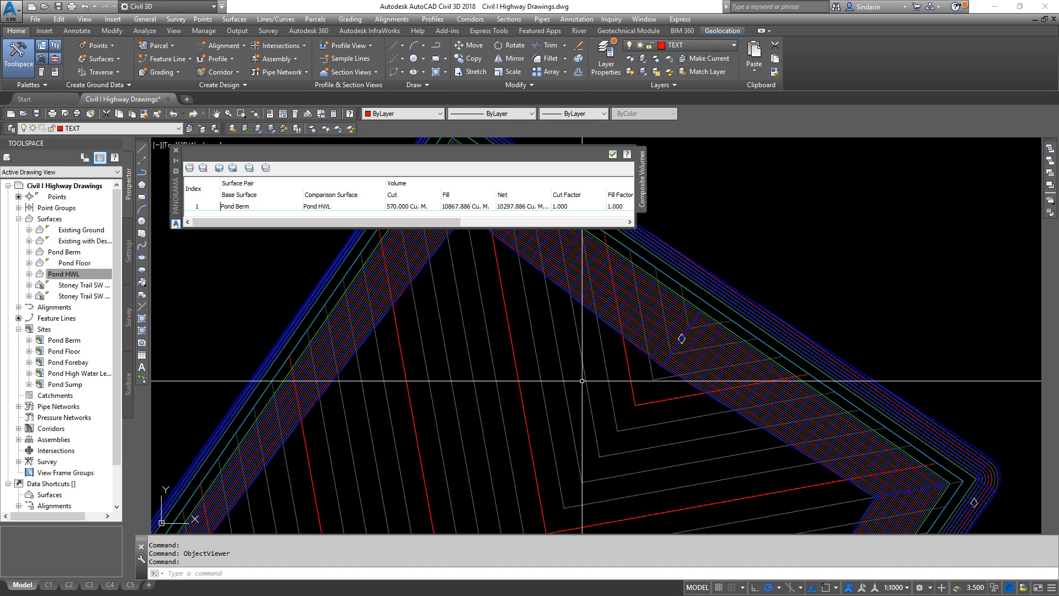
{"action": "scroll", "coordinate": [580, 468], "scroll_direction": "up", "scroll_amount": 5}
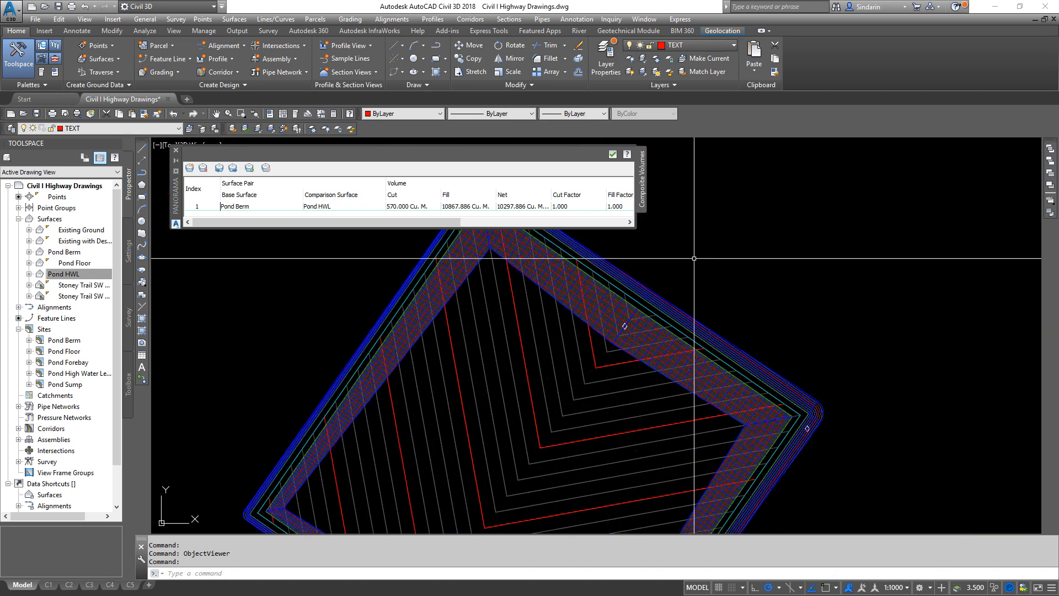
{"action": "scroll", "coordinate": [688, 295], "scroll_direction": "down", "scroll_amount": 4}
{"action": "scroll", "coordinate": [688, 295], "scroll_direction": "up", "scroll_amount": 3}
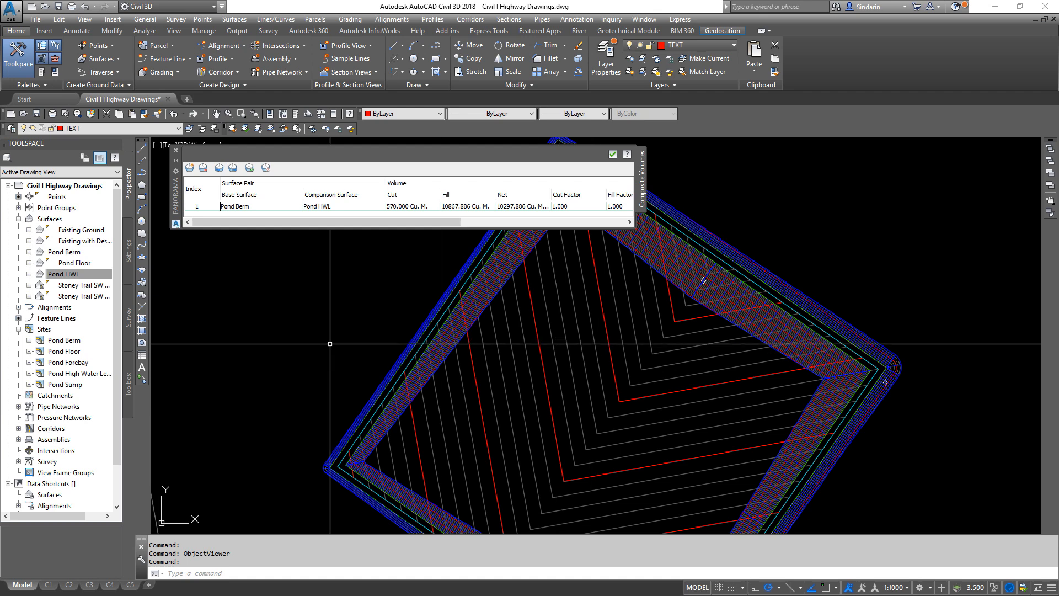
{"action": "mouse_move", "coordinate": [604, 268]}
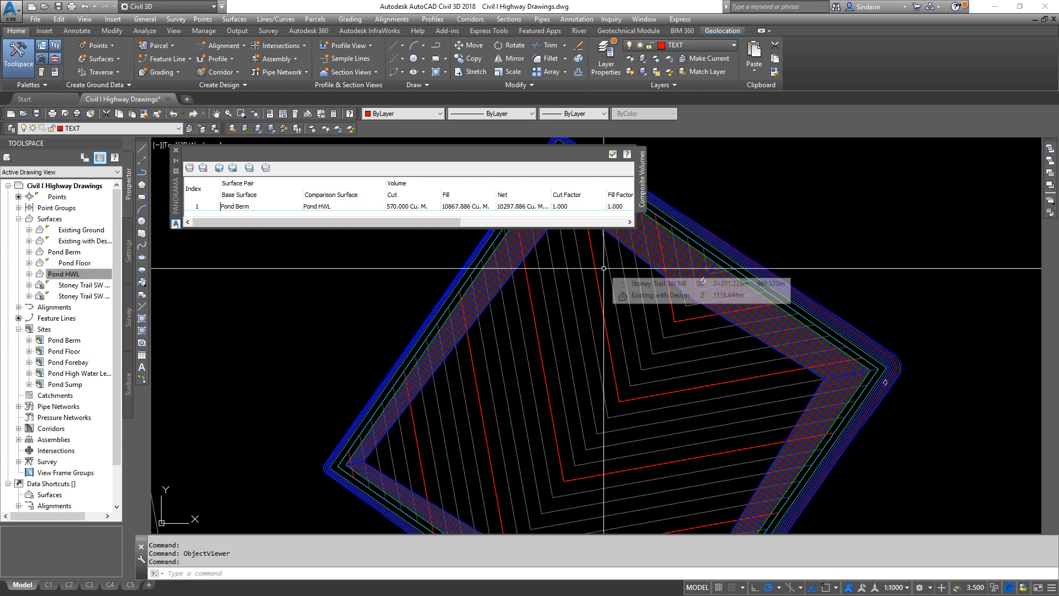